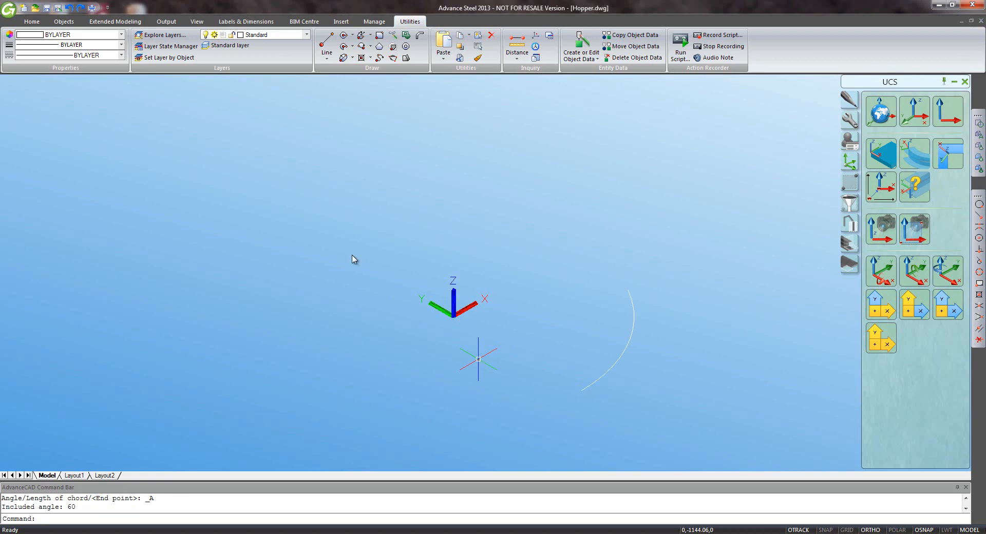
# Create a curved beam from the existing arc, deleting the source arc.
pyautogui.click(32, 21)
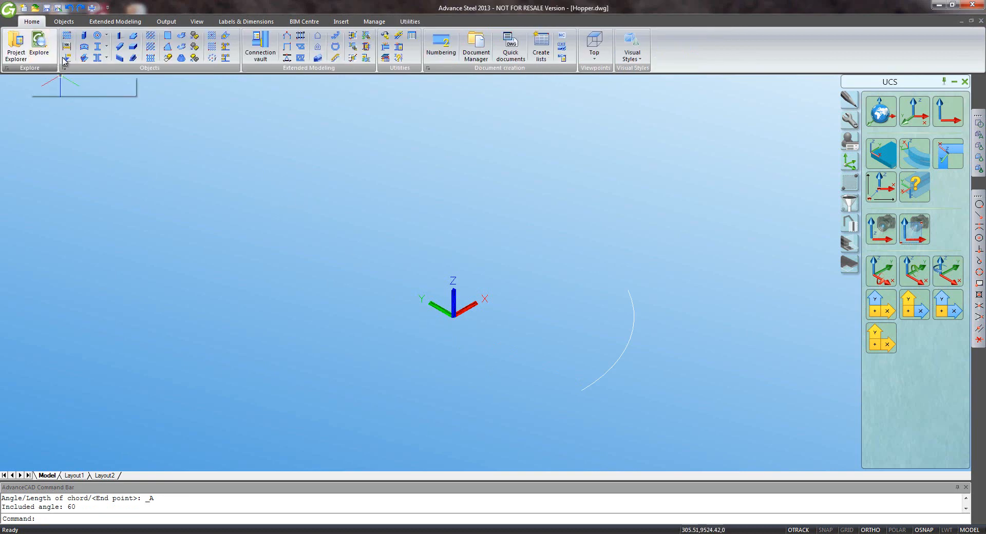
pyautogui.click(66, 57)
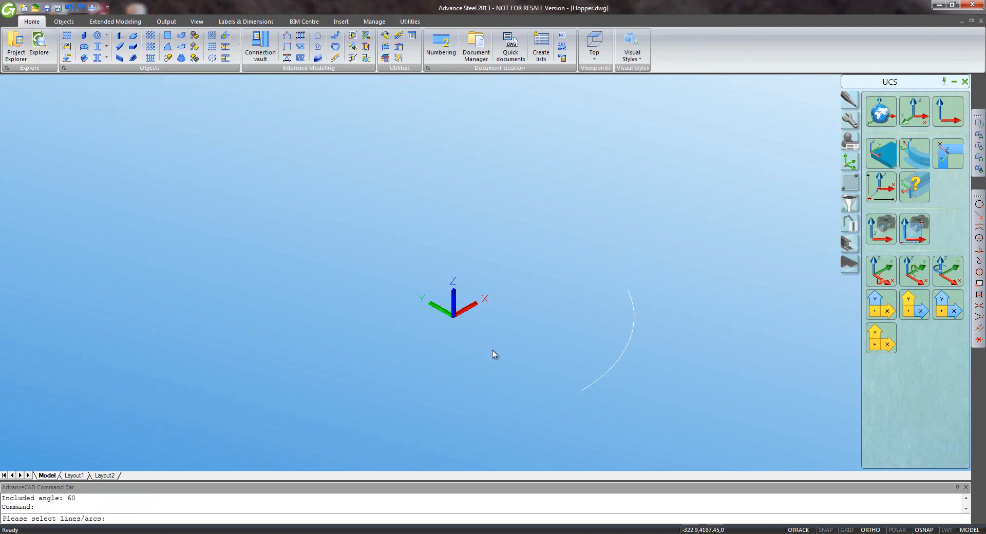
pyautogui.click(598, 383)
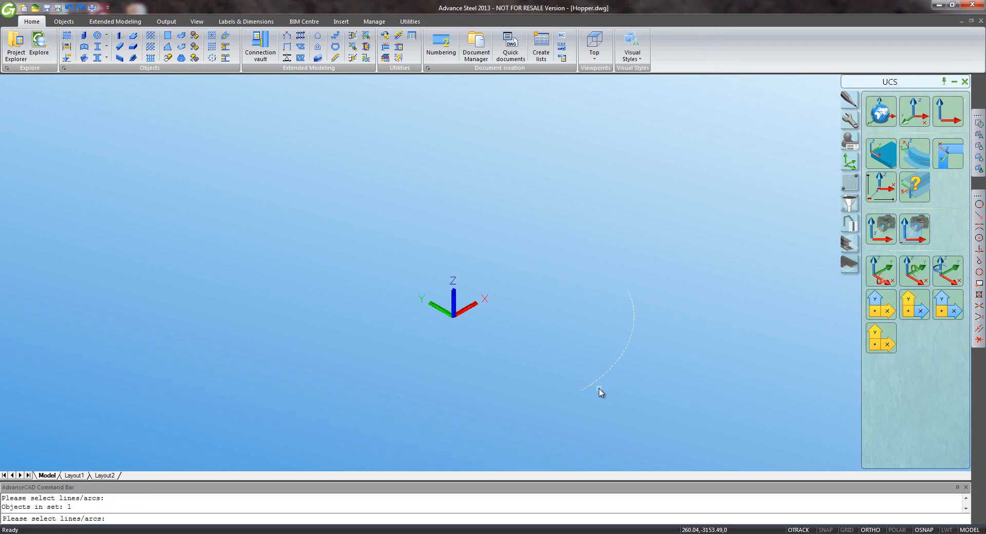
pyautogui.press('Return')
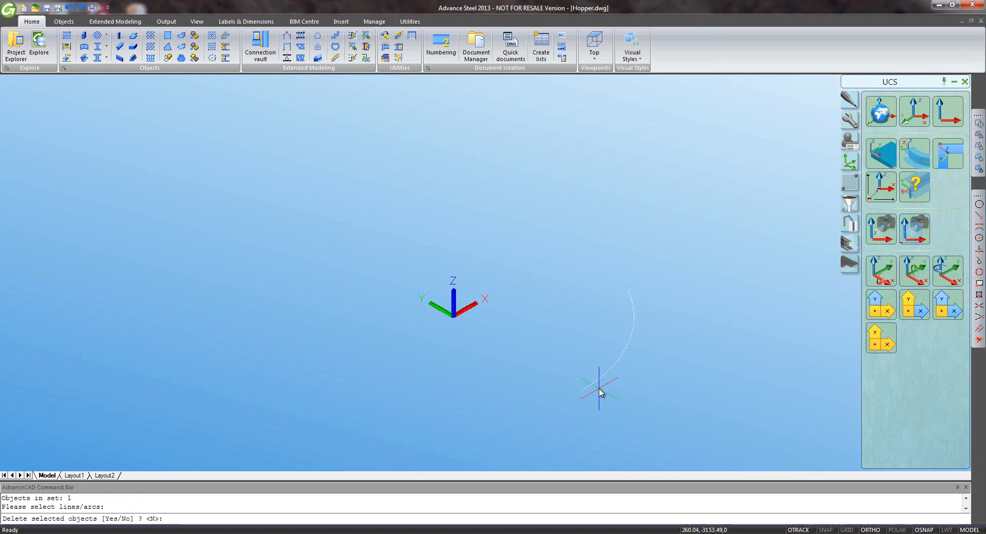
pyautogui.press('Return')
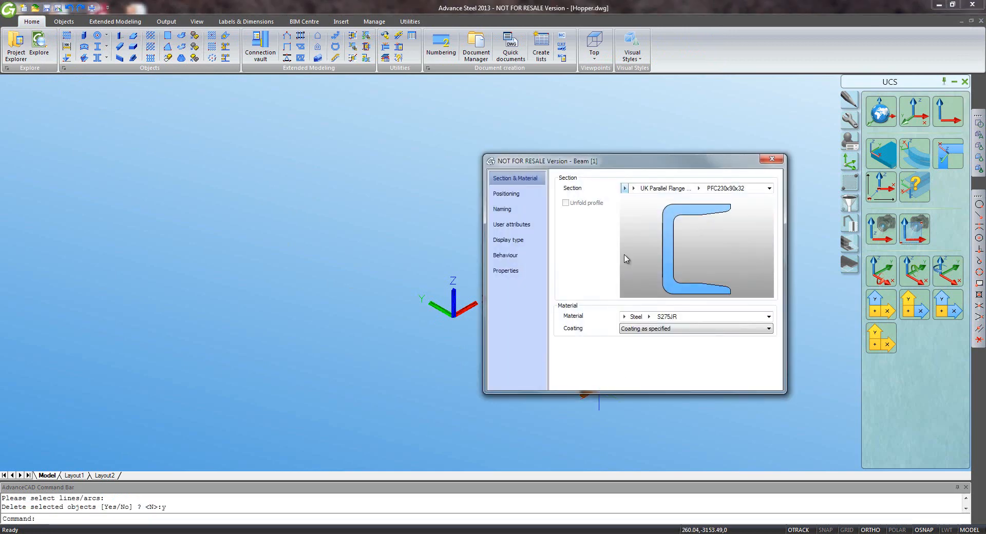
# Set the curved beam's offset reference to the upper web corner of its channel section and its model role to Curved Beam.
pyautogui.moveTo(522, 164); pyautogui.dragTo(358, 126)
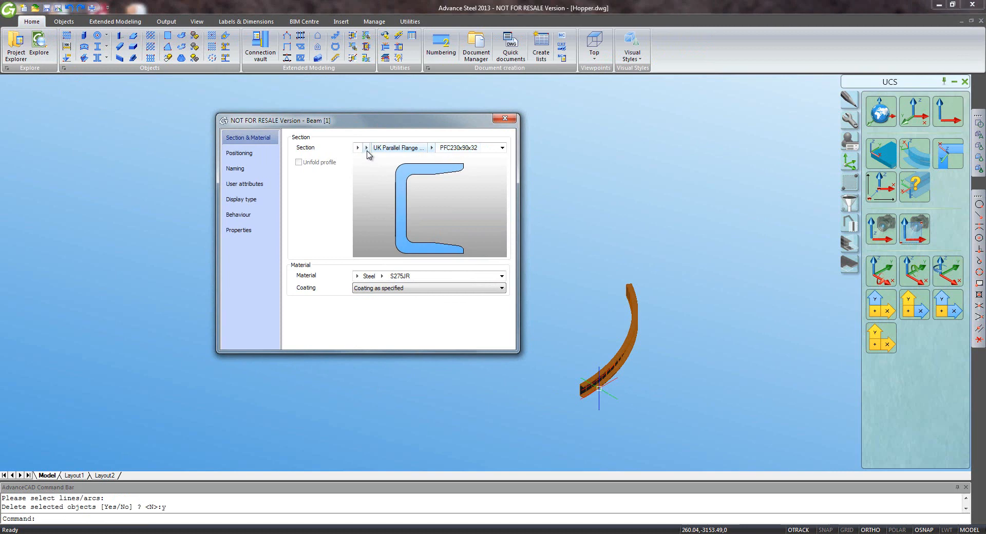
pyautogui.click(261, 154)
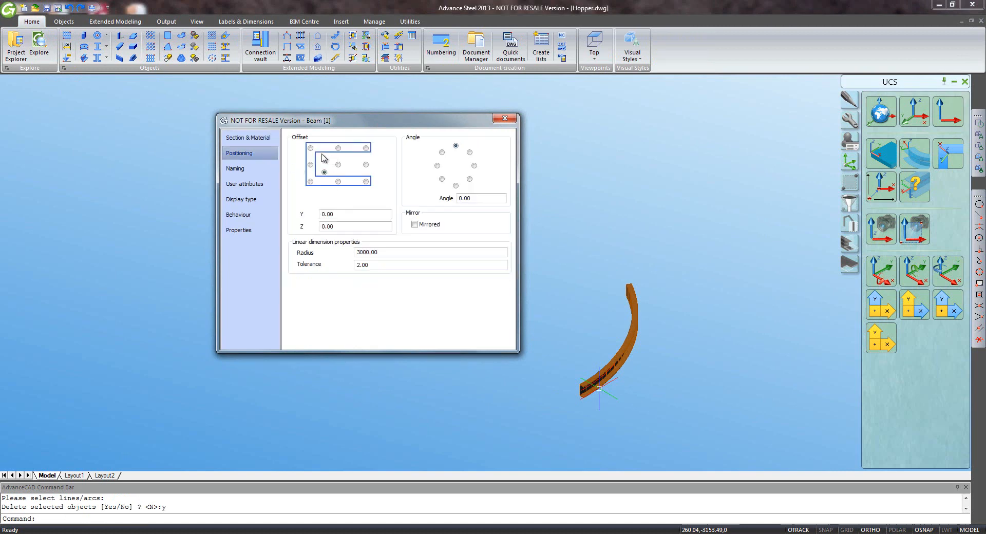
pyautogui.click(311, 148)
pyautogui.click(235, 168)
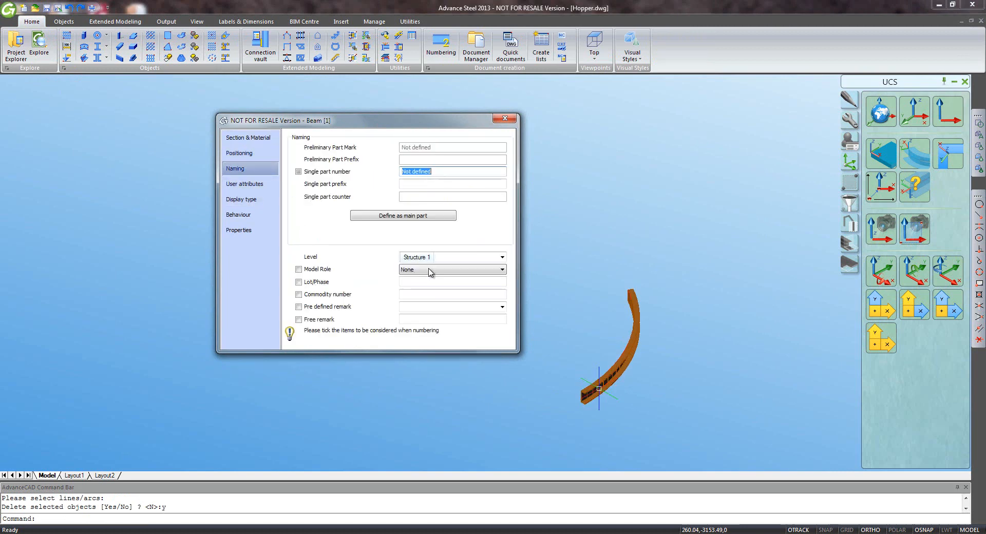
pyautogui.click(429, 269)
pyautogui.moveTo(503, 376); pyautogui.dragTo(509, 307)
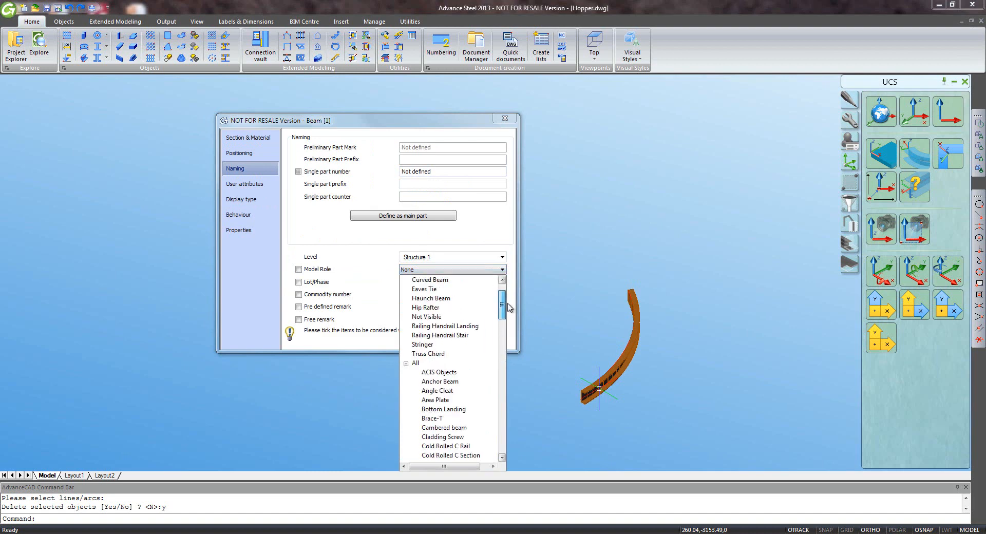
pyautogui.click(430, 279)
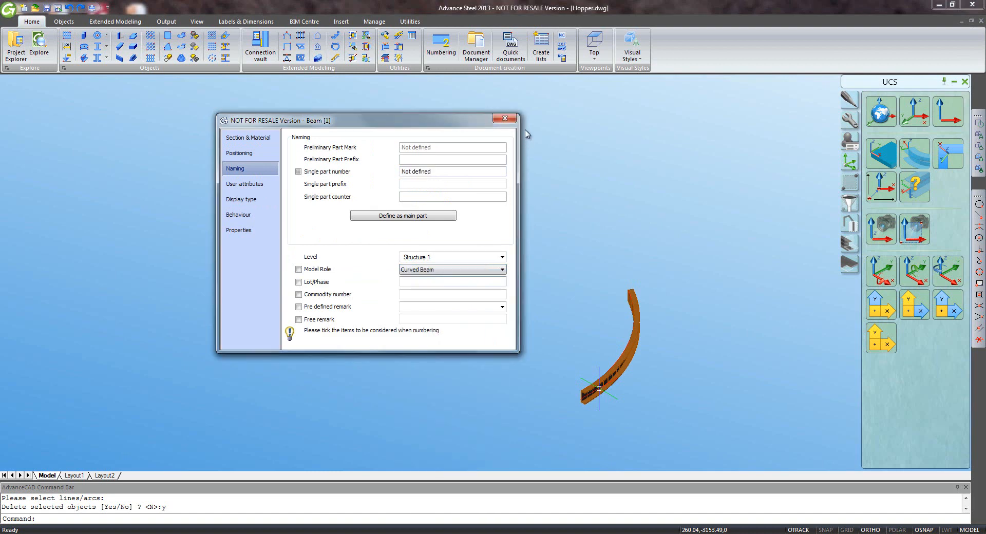
pyautogui.click(509, 119)
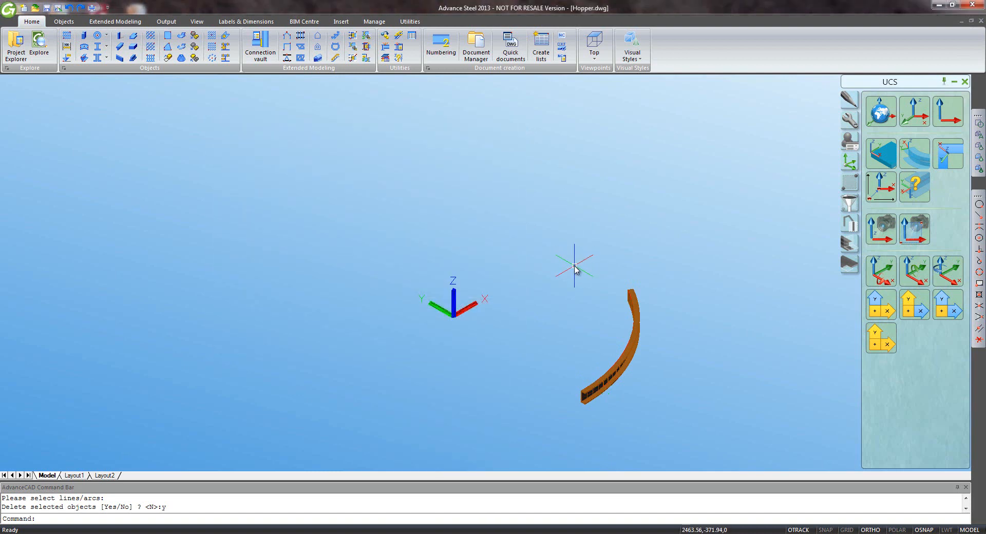
# Move the curved beam 5000 vertically upward along Z.
pyautogui.write('m')
pyautogui.press('Return')
pyautogui.click(596, 397)
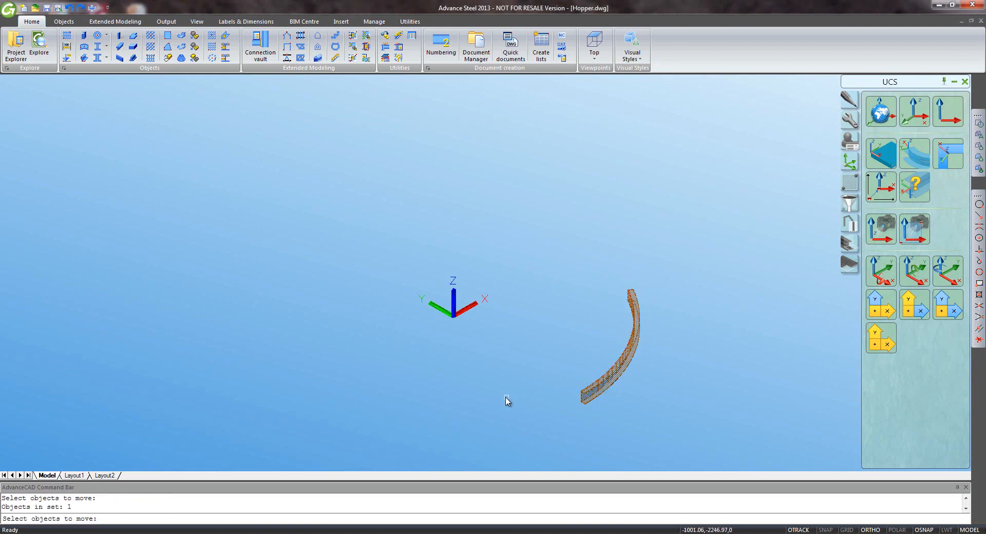
pyautogui.press('Return')
pyautogui.click(505, 397)
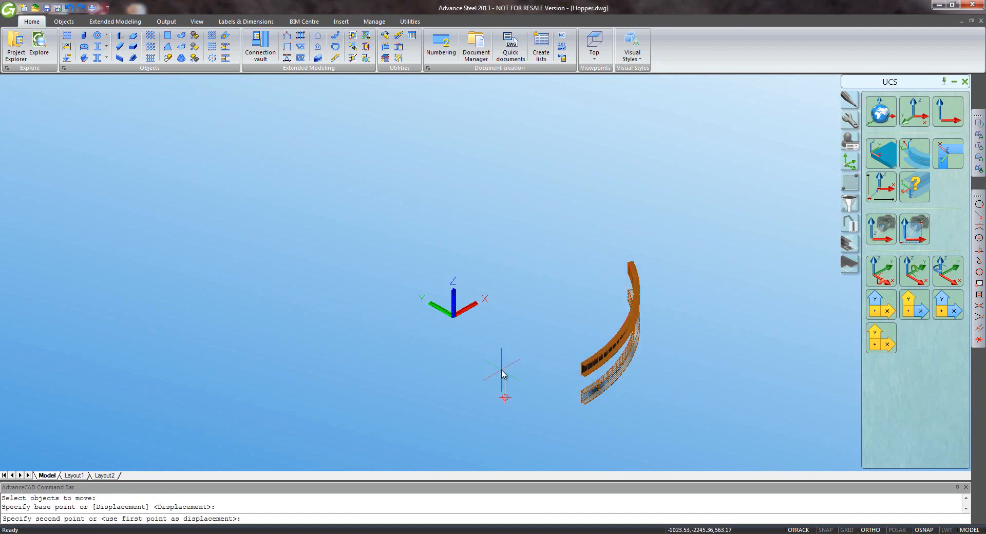
pyautogui.write('5000')
pyautogui.press('Return')
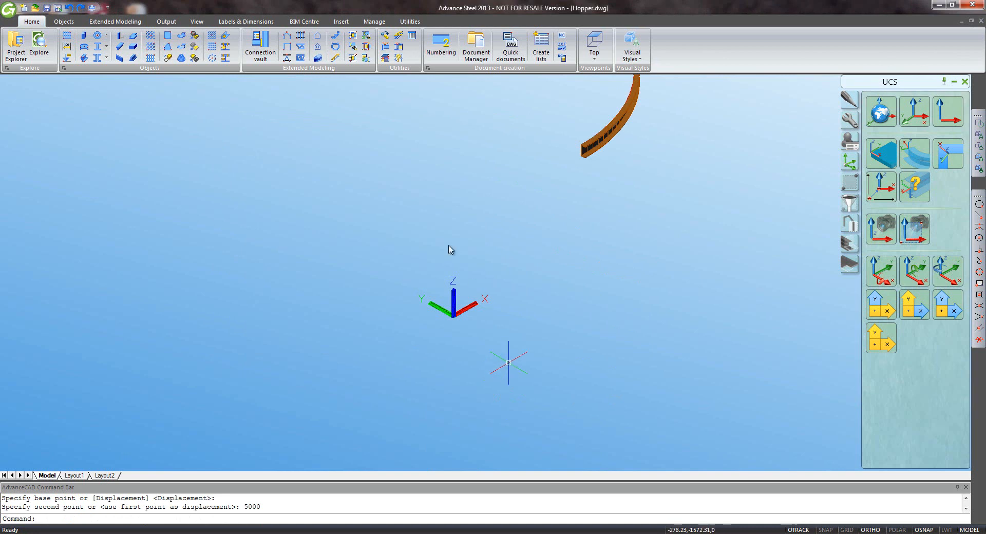
# Place a circular hollow section member running 5000 straight down from the near end of the curved beam.
pyautogui.click(98, 36)
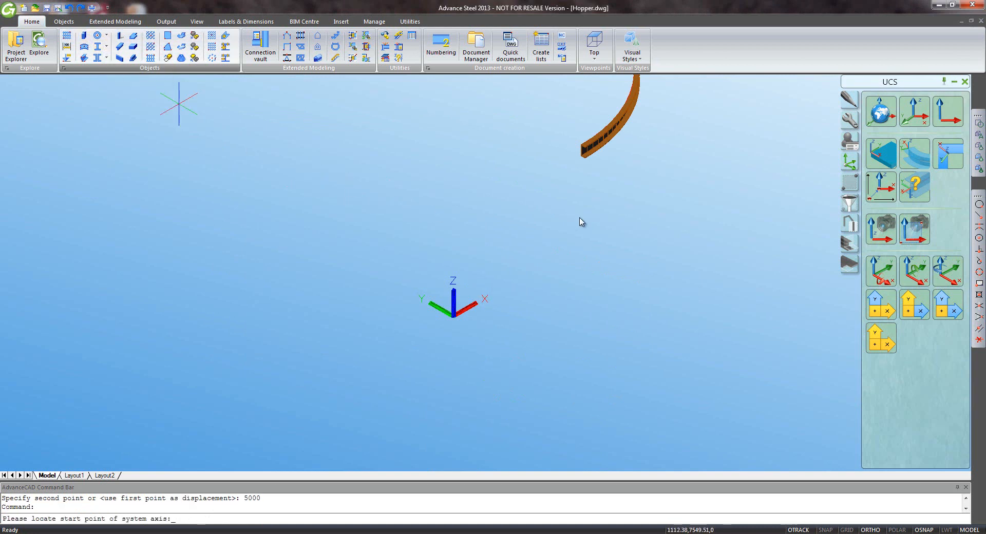
pyautogui.click(582, 144)
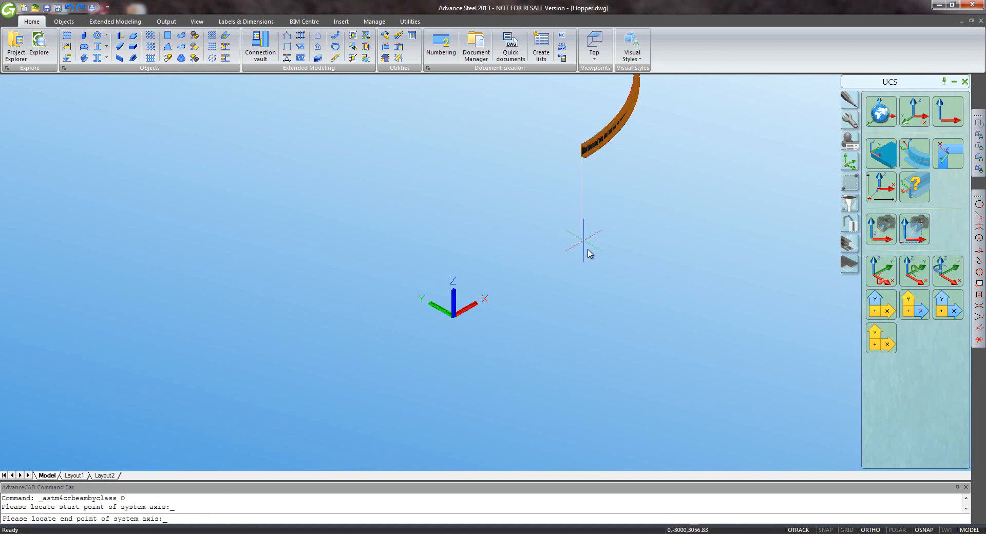
pyautogui.write('5000')
pyautogui.press('Return')
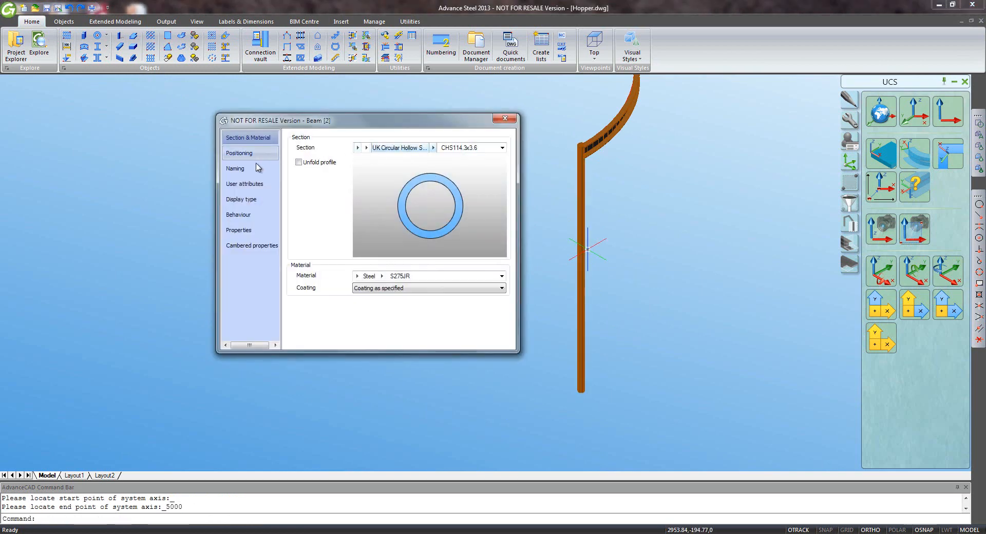
# Assign the model role Column to the vertical circular hollow section.
pyautogui.click(253, 169)
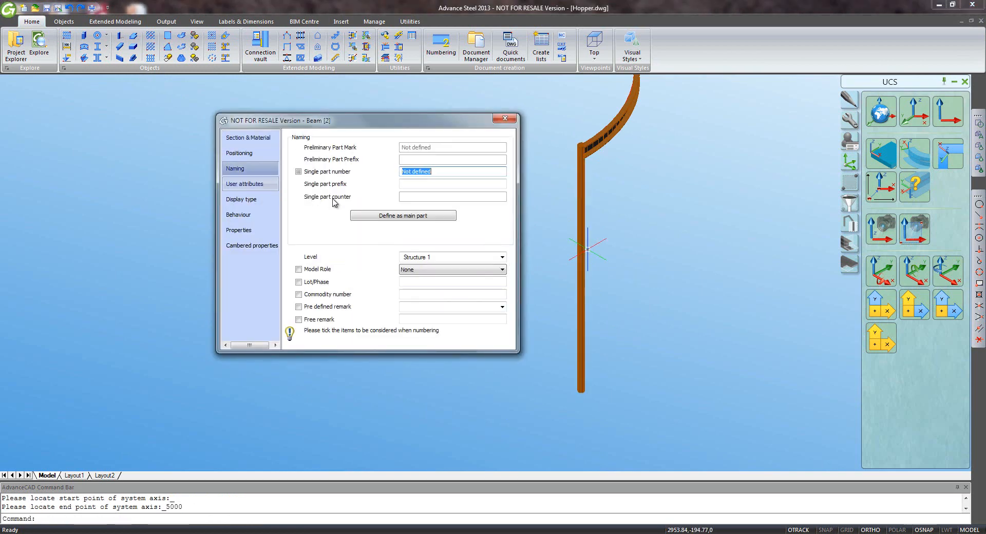
pyautogui.click(420, 270)
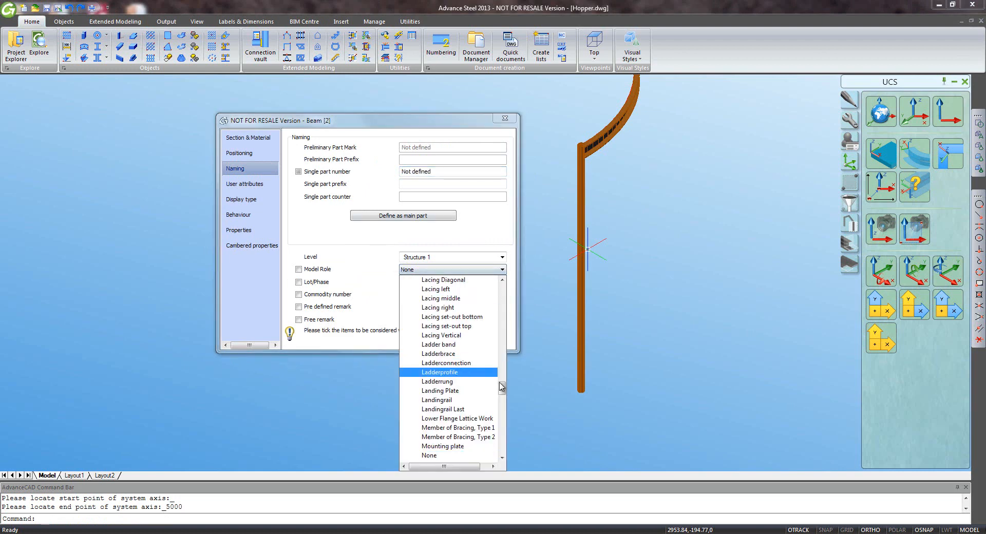
pyautogui.moveTo(502, 389); pyautogui.dragTo(503, 293)
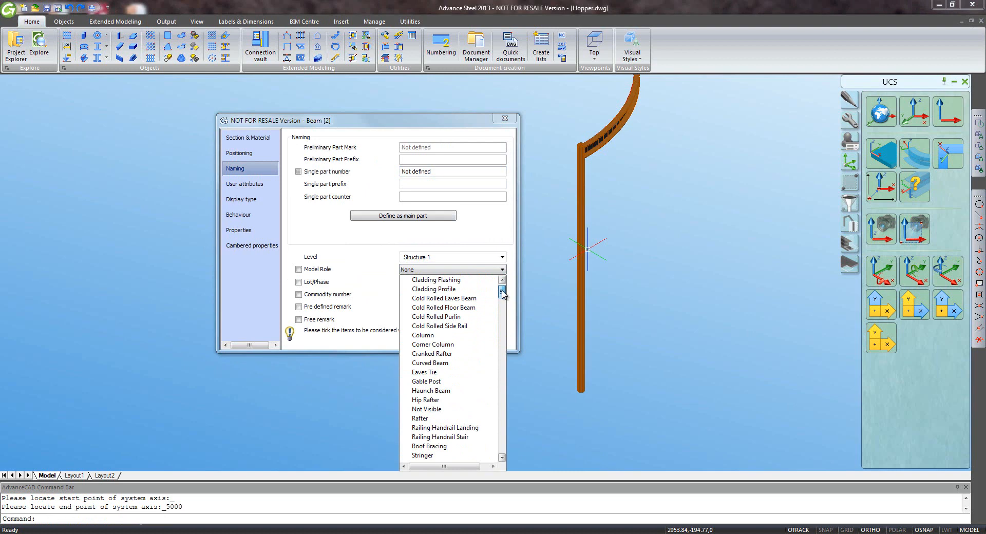
pyautogui.click(417, 336)
pyautogui.press('Escape')
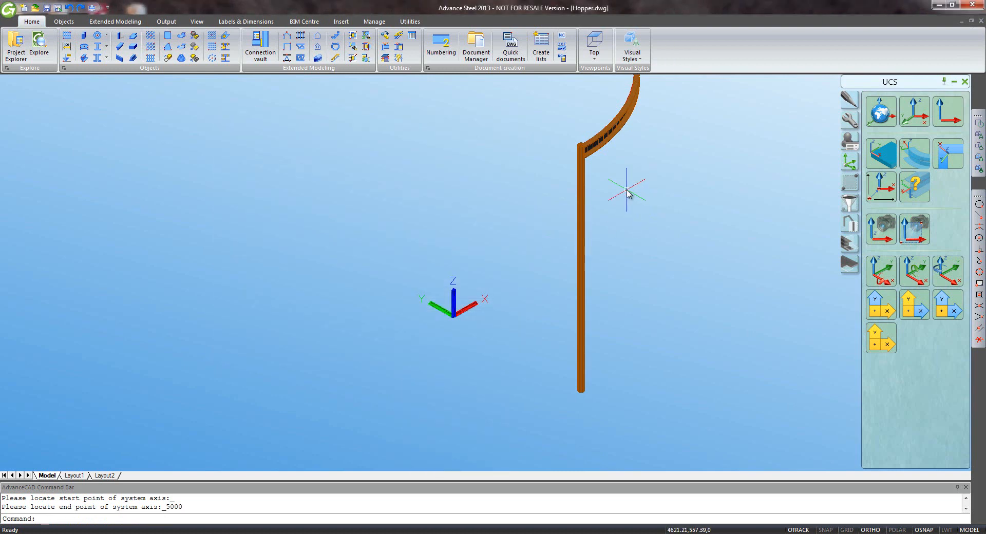
# Move the tubular column 50 outward in the negative Y direction.
pyautogui.click(849, 99)
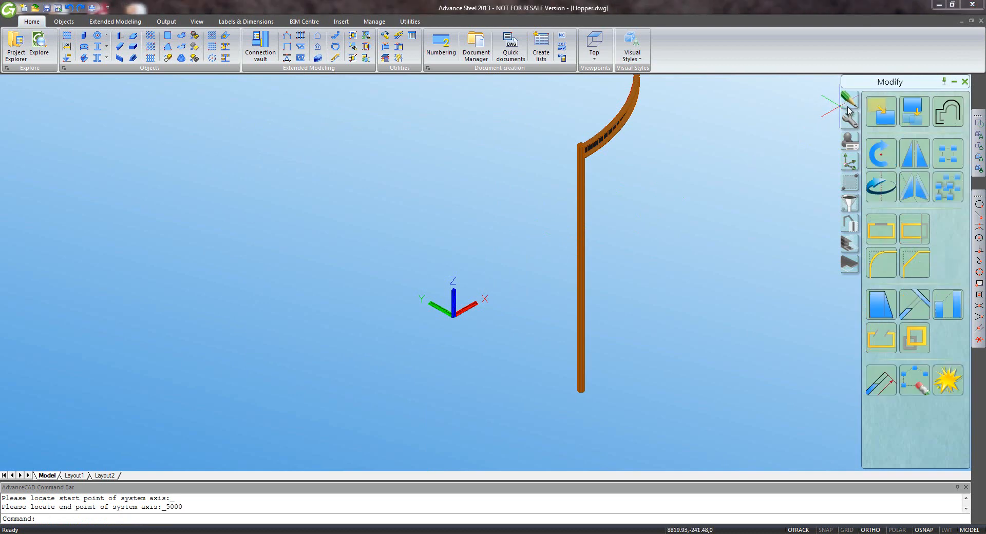
pyautogui.click(880, 111)
pyautogui.click(582, 228)
pyautogui.press('Return')
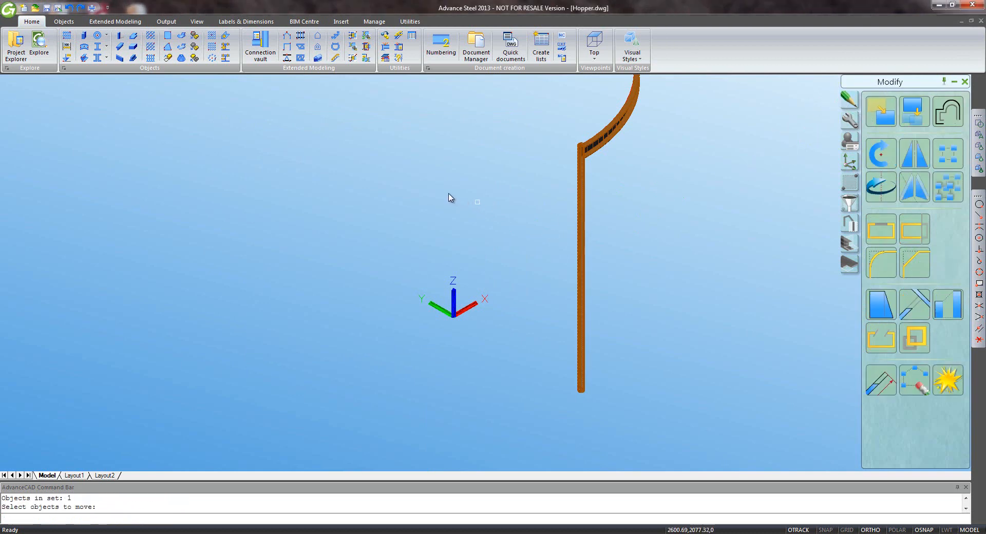
pyautogui.click(447, 193)
pyautogui.write('50')
pyautogui.press('Return')
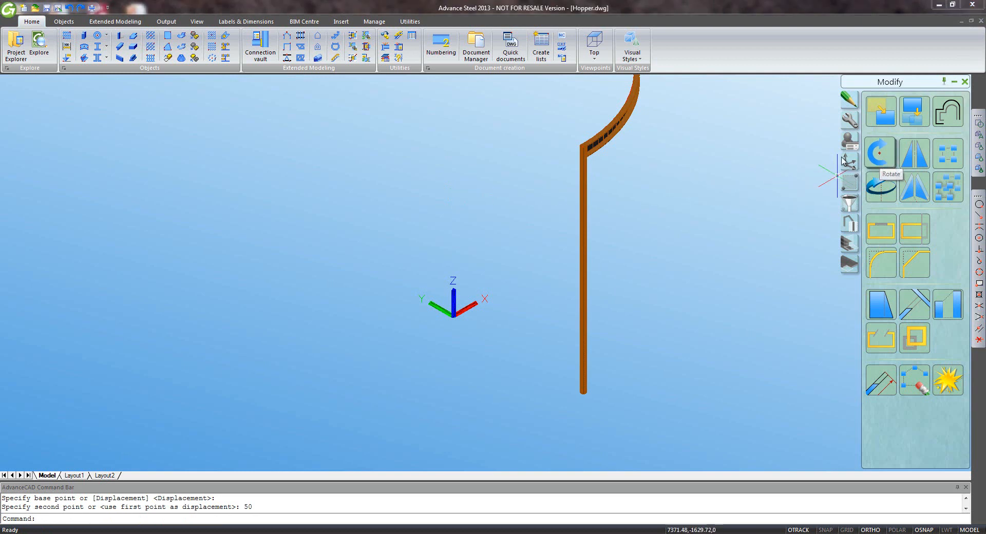
# Rotate the curved beam by -10 degrees about the point 0,0 so it overhangs the column.
pyautogui.click(881, 154)
pyautogui.click(593, 137)
pyautogui.press('Return')
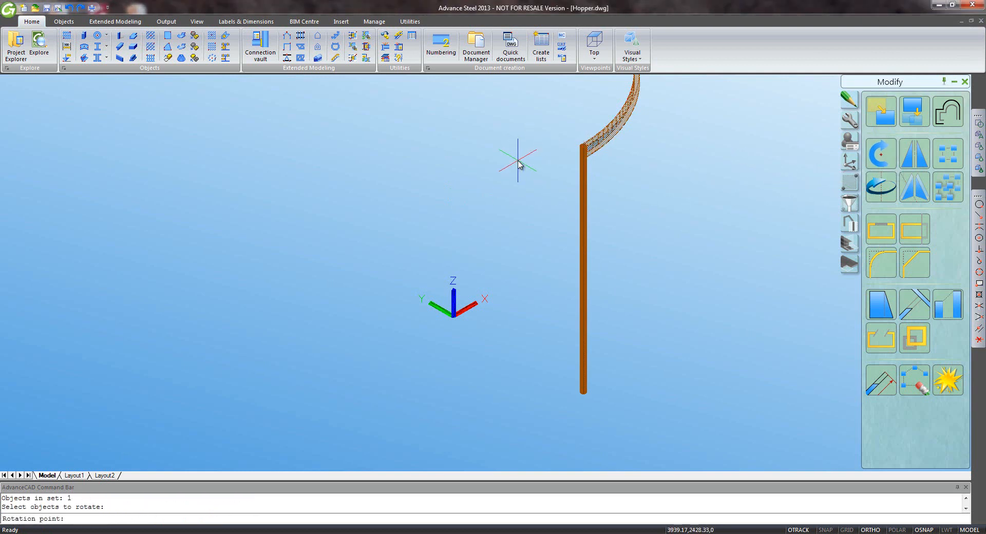
pyautogui.press('Return')
pyautogui.write('-10')
pyautogui.press('Return')
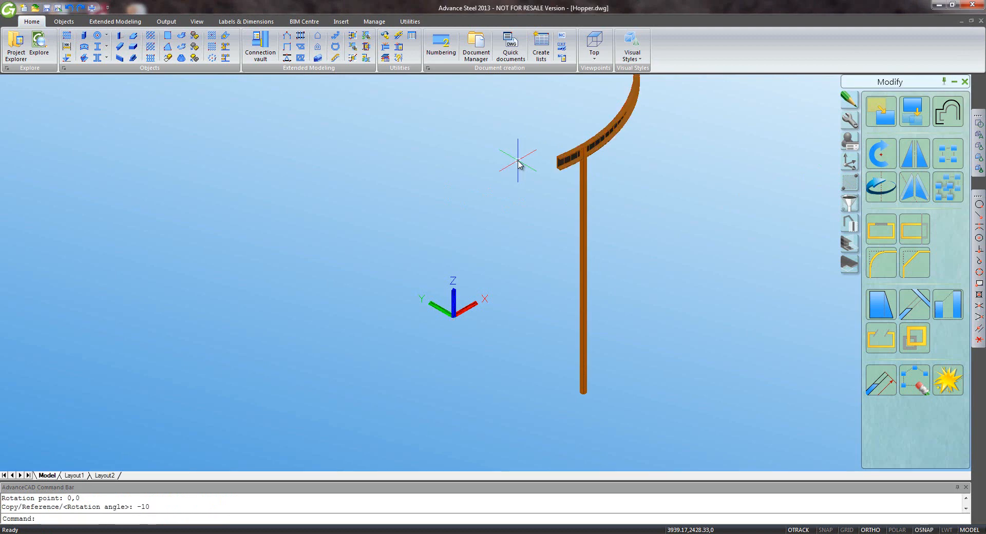
# Add a Gable wall end plate connection from the cantilever beam to column joints, with the curved beam as rafter and the tube as column.
pyautogui.moveTo(539, 150); pyautogui.dragTo(403, 216, button='middle')
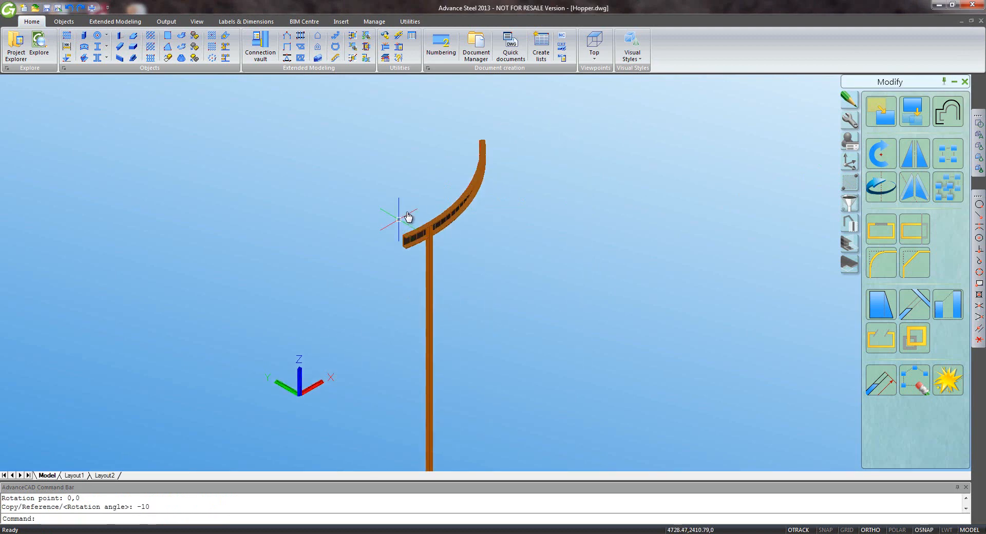
pyautogui.scroll(3, 406, 217)
pyautogui.scroll(3, 406, 218)
pyautogui.scroll(2, 360, 200)
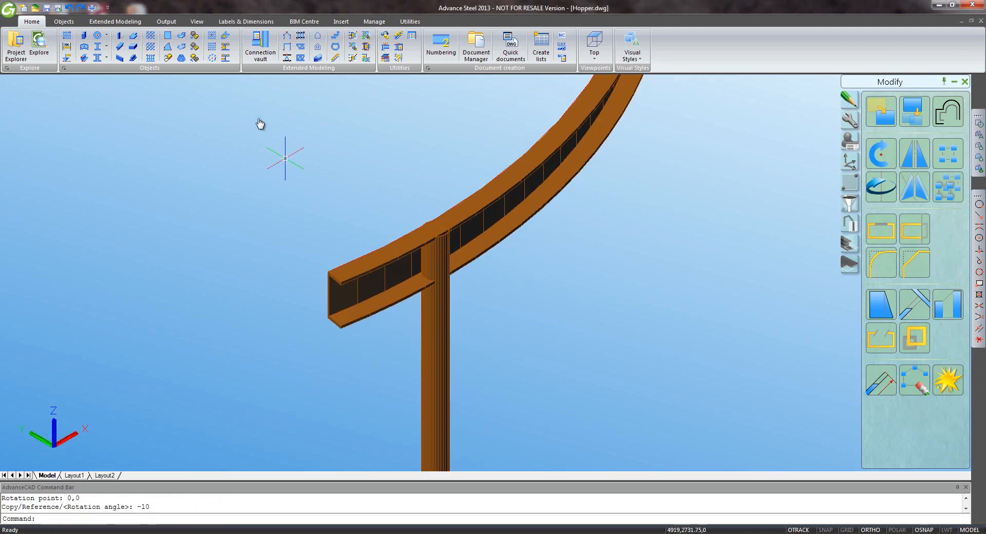
pyautogui.click(261, 52)
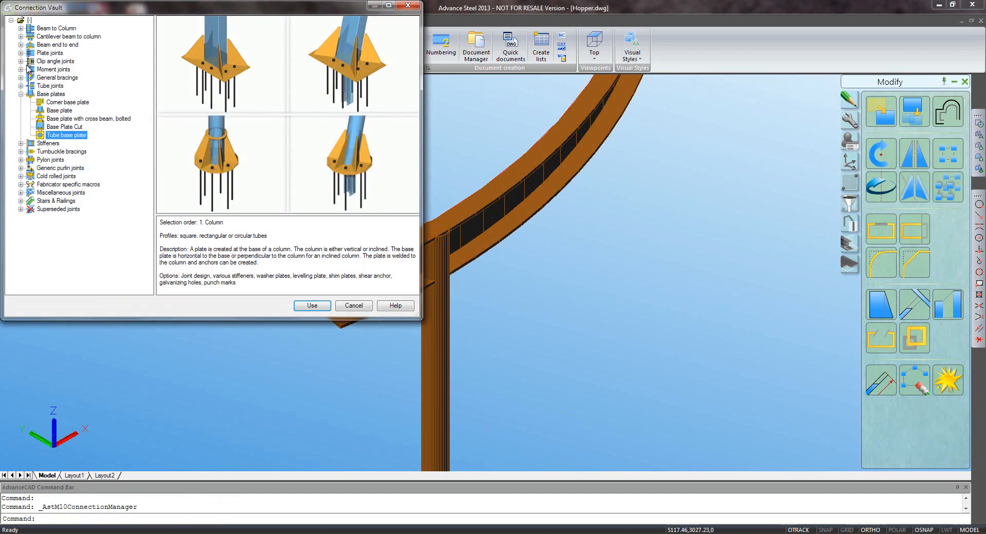
pyautogui.click(20, 37)
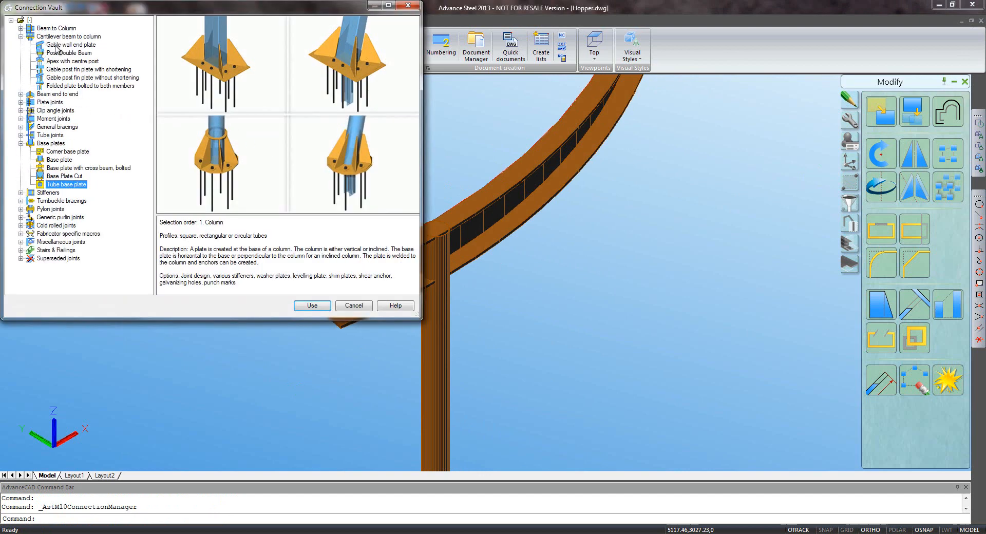
pyautogui.click(58, 46)
pyautogui.click(312, 306)
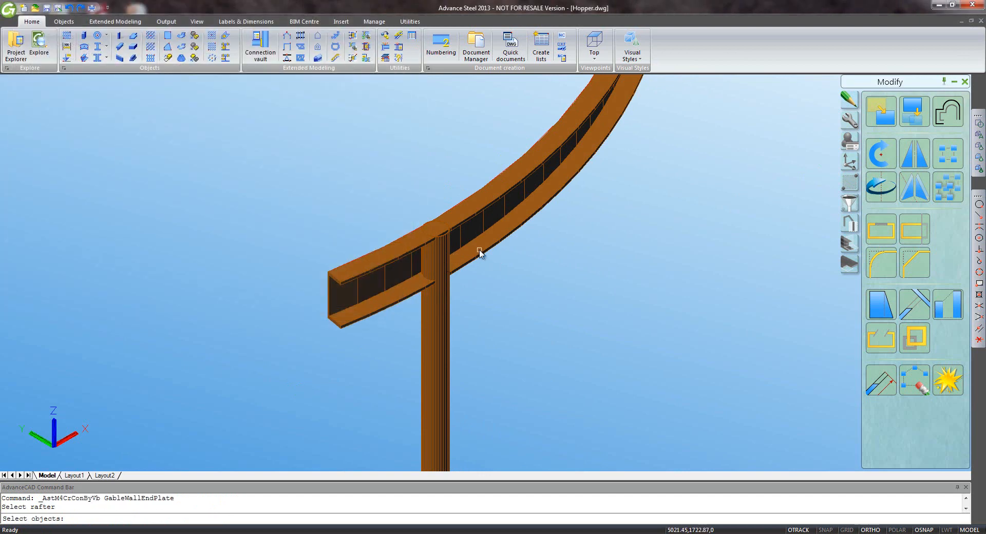
pyautogui.click(480, 248)
pyautogui.press('Return')
pyautogui.click(437, 303)
pyautogui.press('Return')
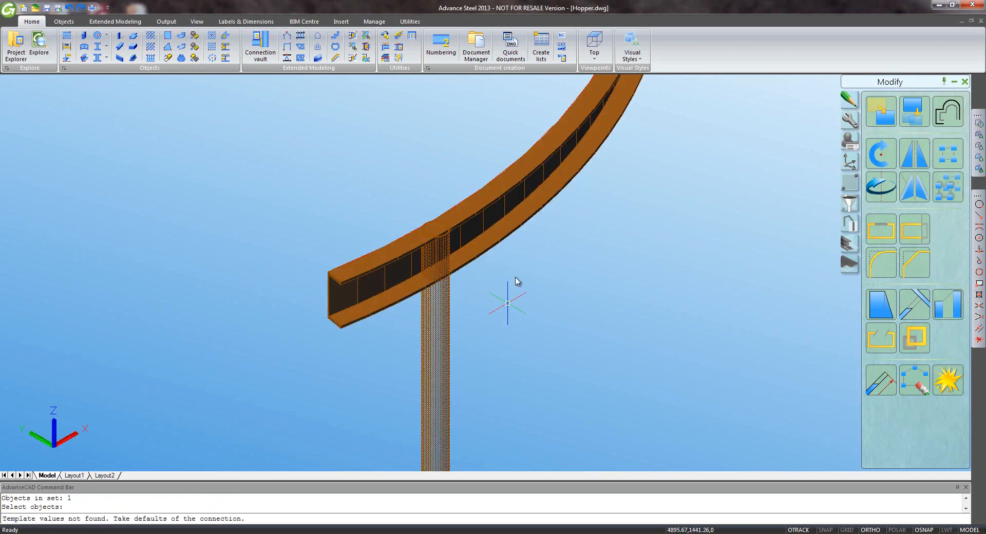
# Switch the gable wall end plate's layout to total, with a plate length of 250 and a plate width of 120.
pyautogui.moveTo(273, 119); pyautogui.dragTo(84, 104)
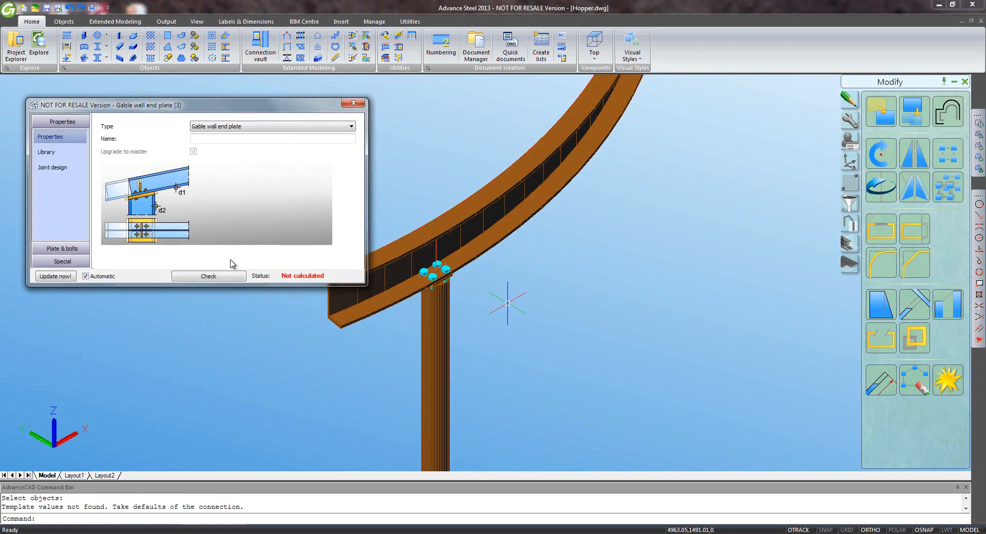
pyautogui.click(54, 249)
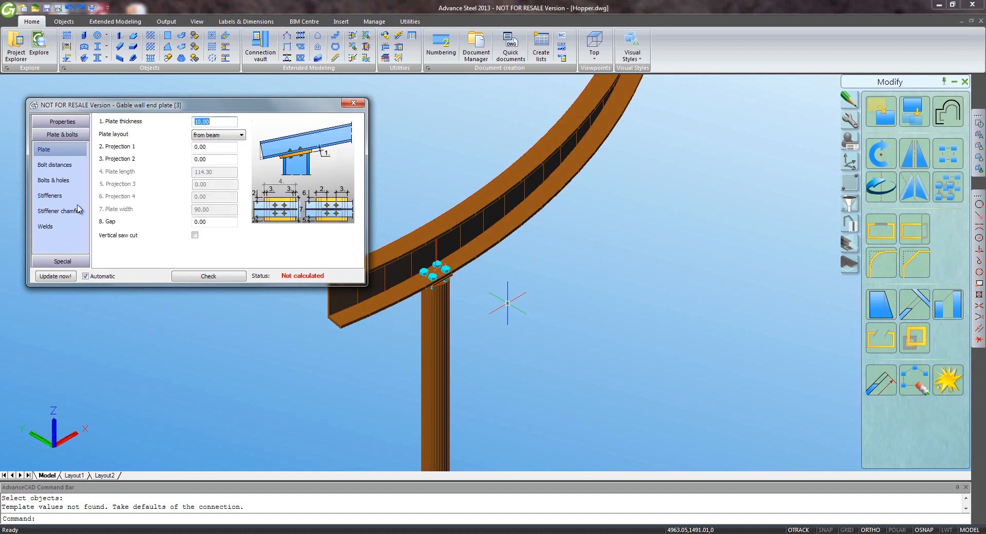
pyautogui.click(214, 137)
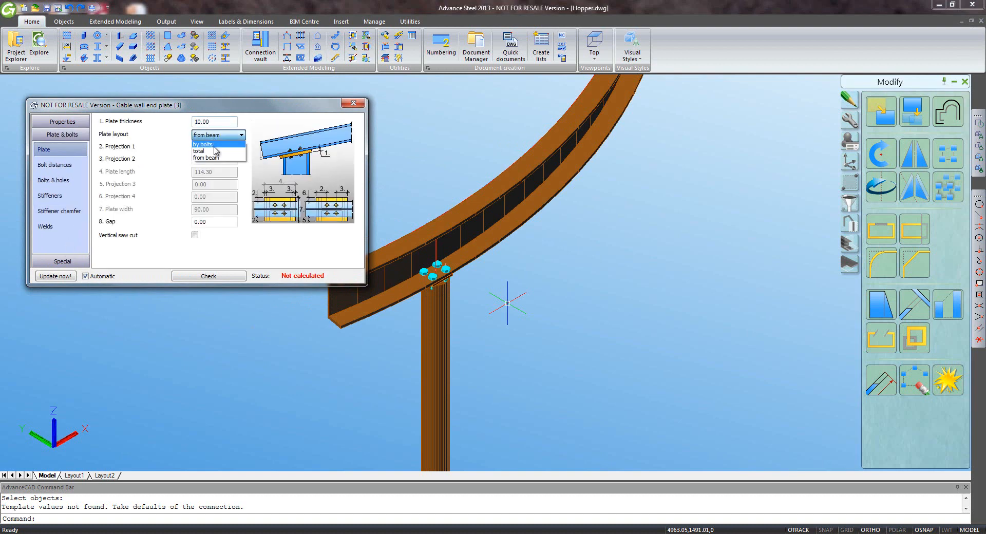
pyautogui.click(219, 158)
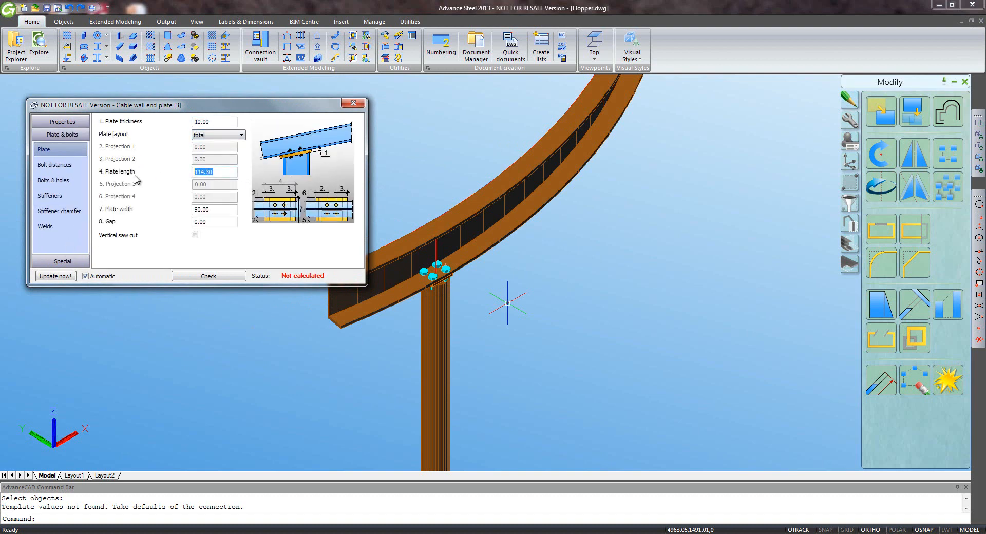
pyautogui.write('250')
pyautogui.press('Tab')
pyautogui.write('120')
pyautogui.press('Tab')
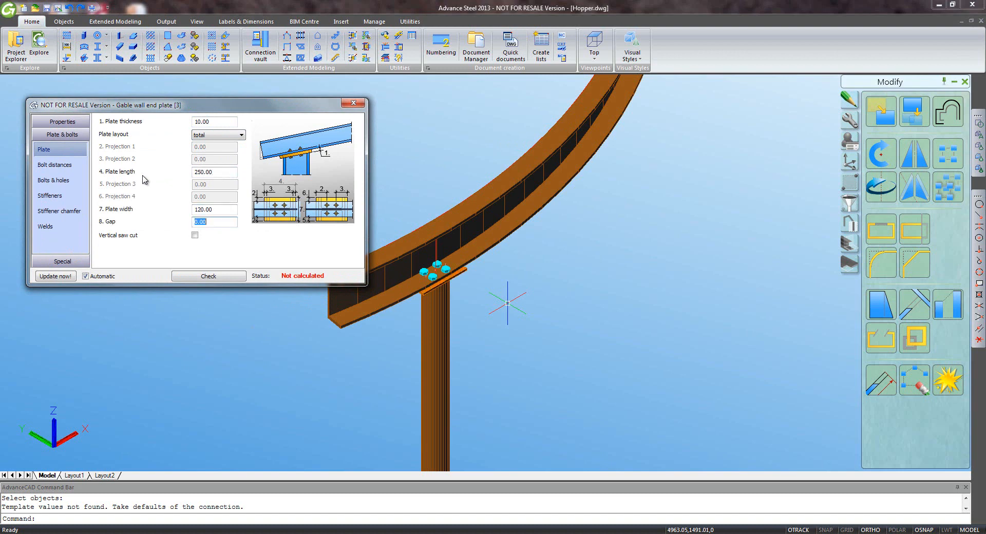
# Set the intermediate bolt distance in x of the gable wall end plate to 200.
pyautogui.click(54, 164)
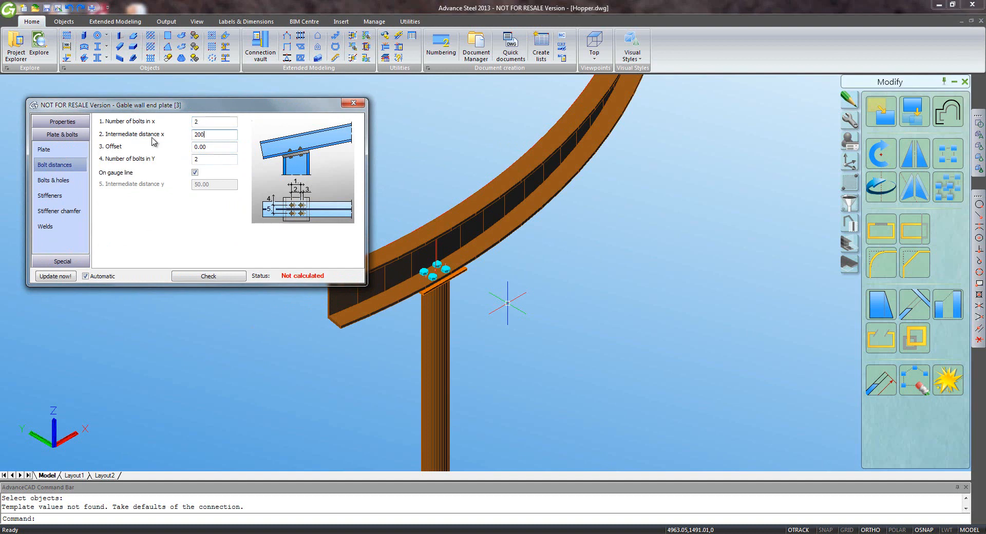
pyautogui.write('200')
pyautogui.press('Tab')
# Set the end plate connection's stiffener type to full and close its properties.
pyautogui.click(69, 184)
pyautogui.click(50, 196)
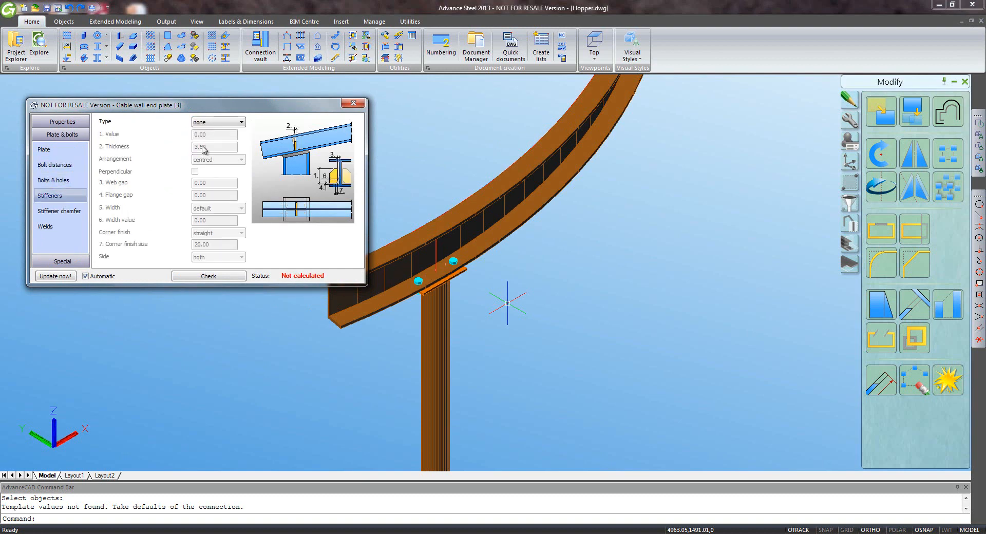
pyautogui.click(226, 123)
pyautogui.click(216, 138)
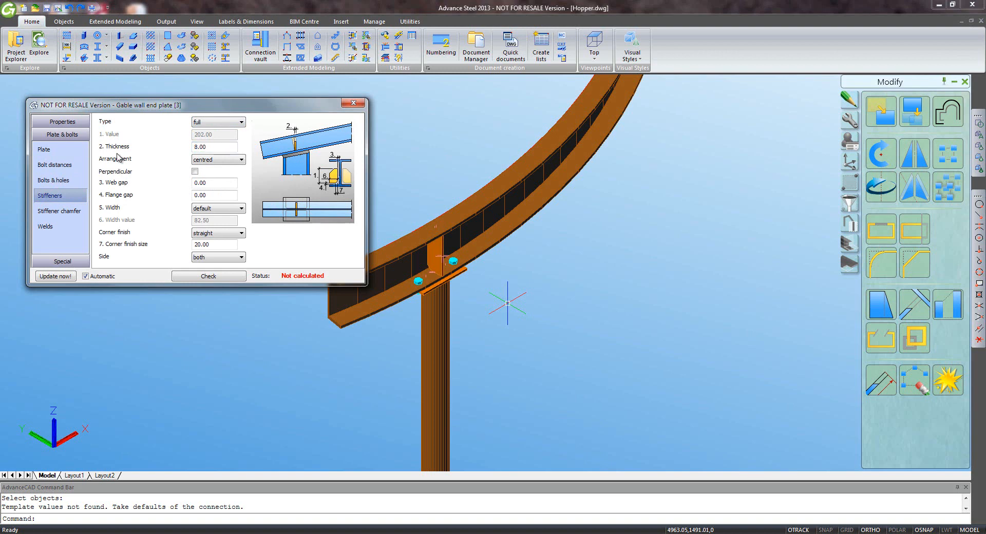
pyautogui.click(348, 103)
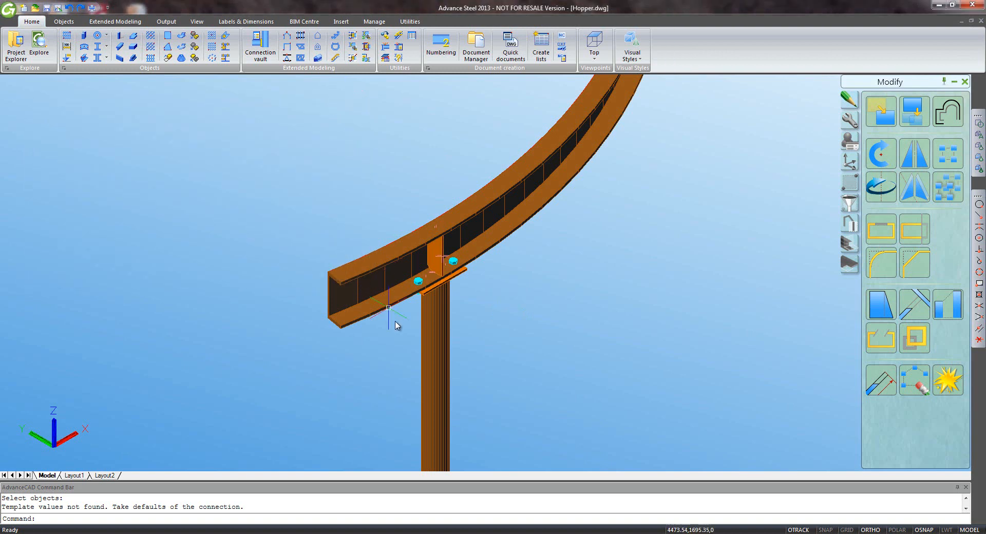
# Add a Tube base plate connection to the foot of the tubular column, keeping the default properties.
pyautogui.scroll(-4, 393, 321)
pyautogui.moveTo(392, 340); pyautogui.dragTo(447, 275, button='middle')
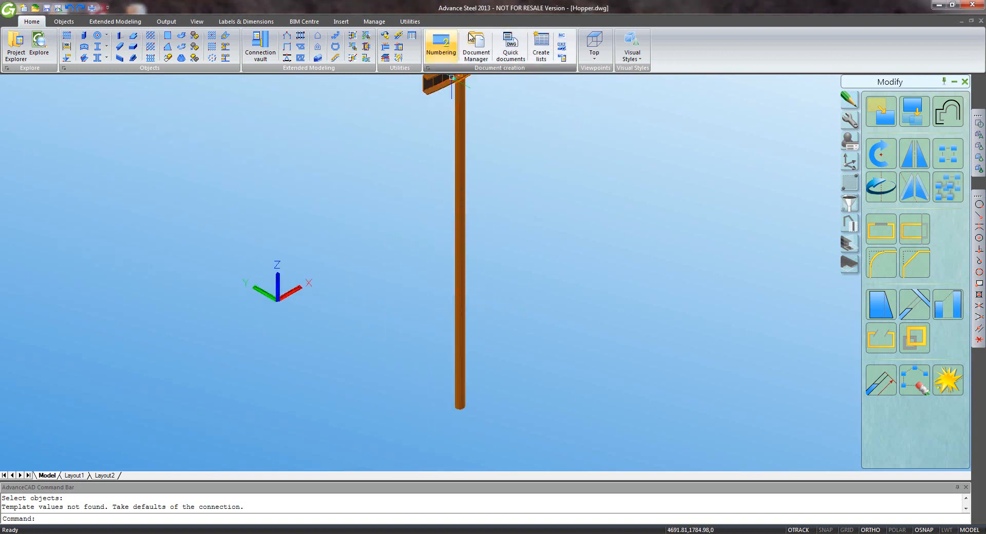
pyautogui.click(261, 42)
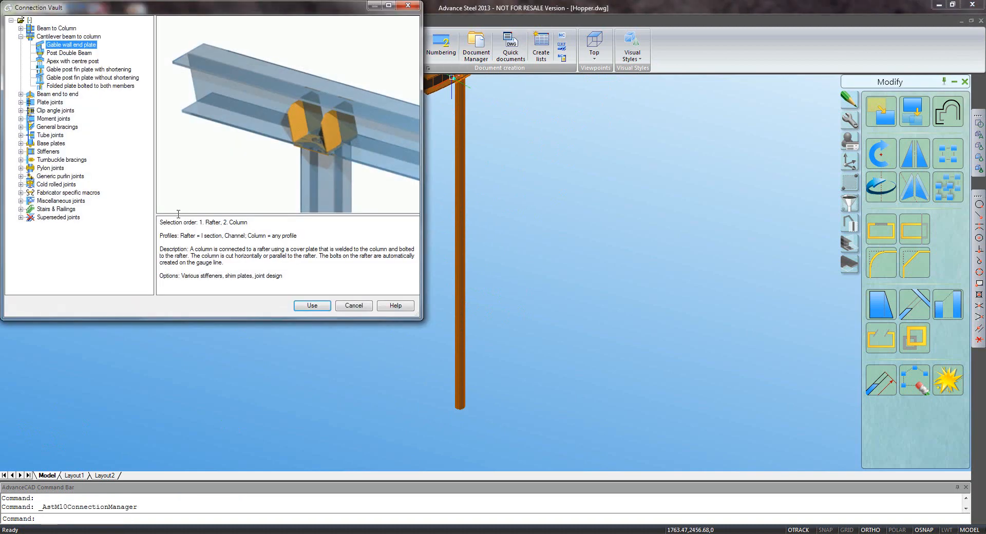
pyautogui.click(22, 144)
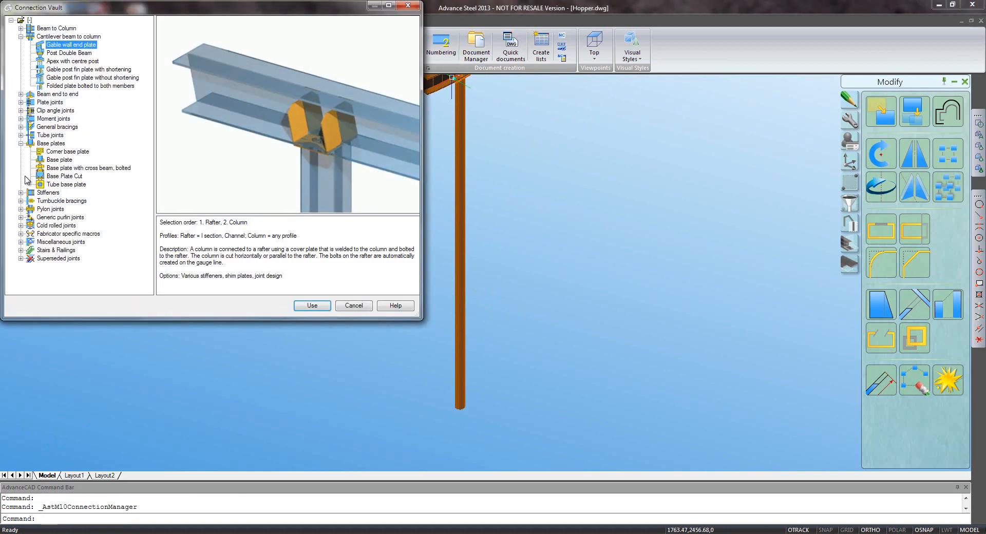
pyautogui.click(52, 184)
pyautogui.click(306, 305)
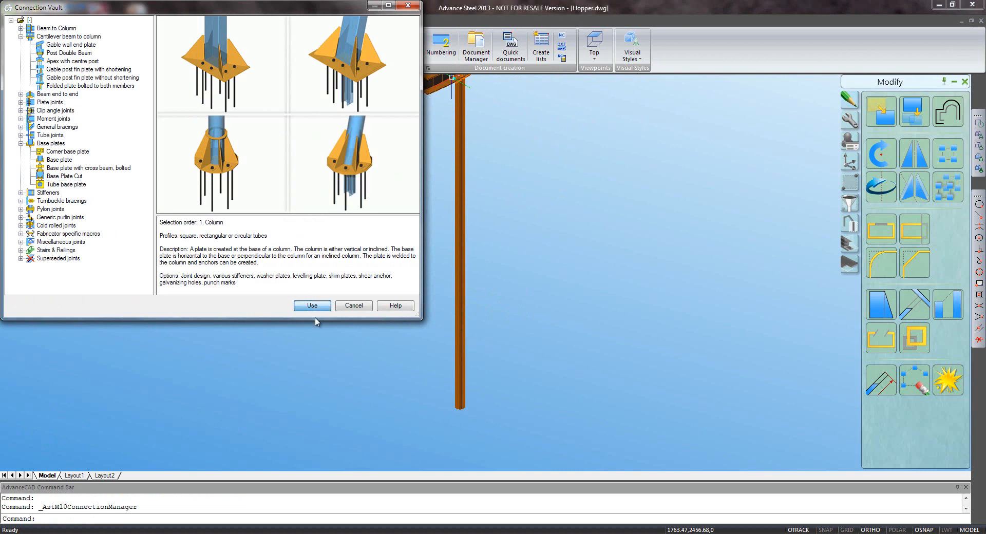
pyautogui.click(458, 403)
pyautogui.press('Return')
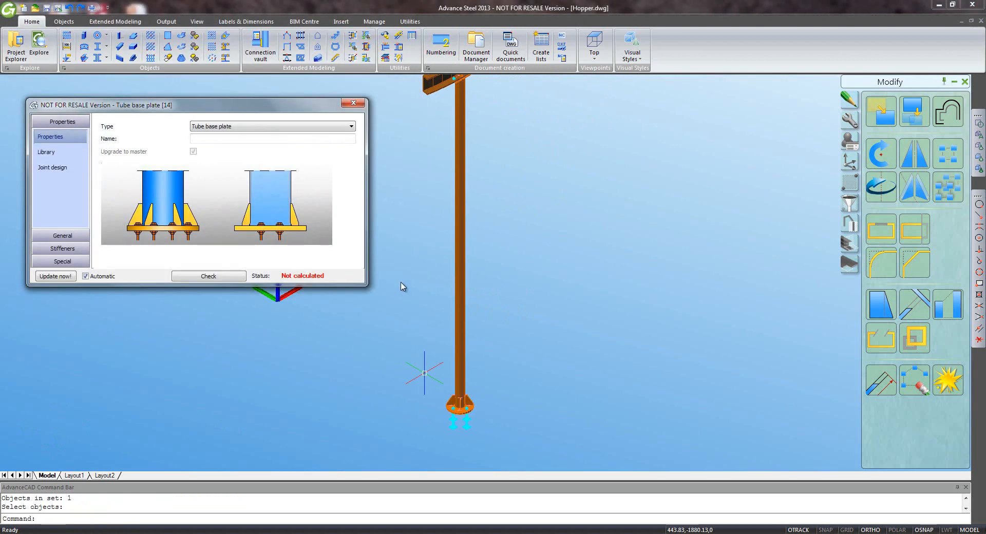
pyautogui.click(353, 104)
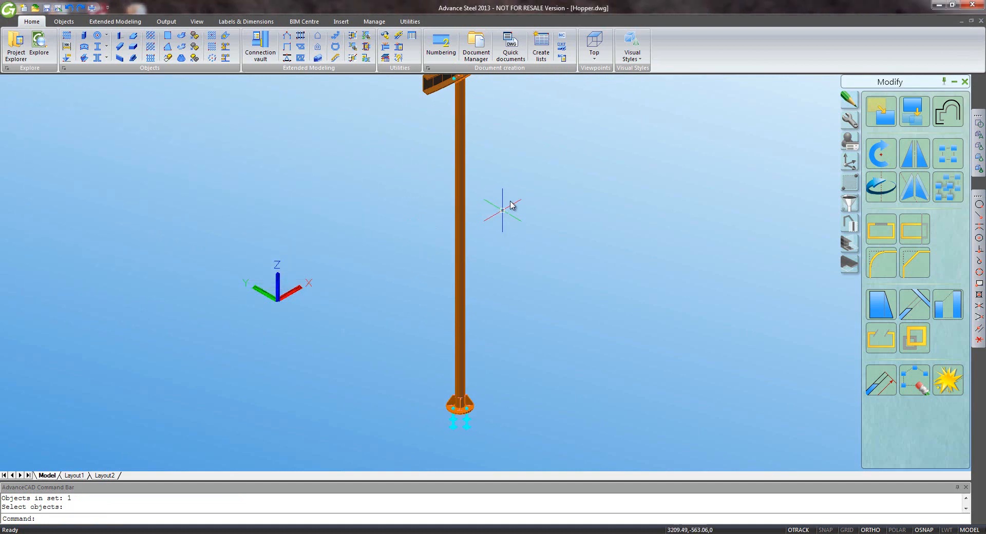
# Copy the tubular column with its connections by a 2D rotation of 30 degrees about 0,0, keeping the source objects.
pyautogui.scroll(-5, 512, 205)
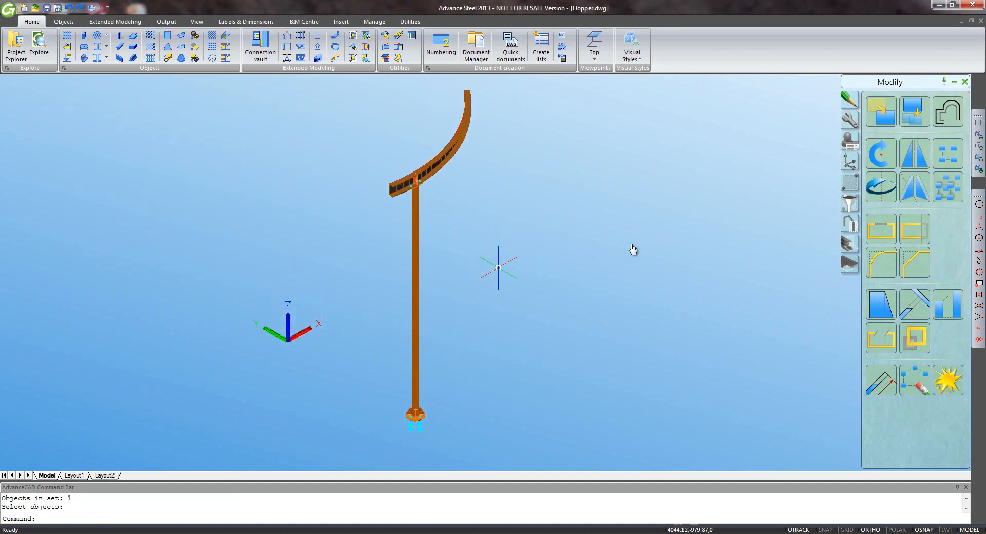
pyautogui.click(850, 120)
pyautogui.click(947, 111)
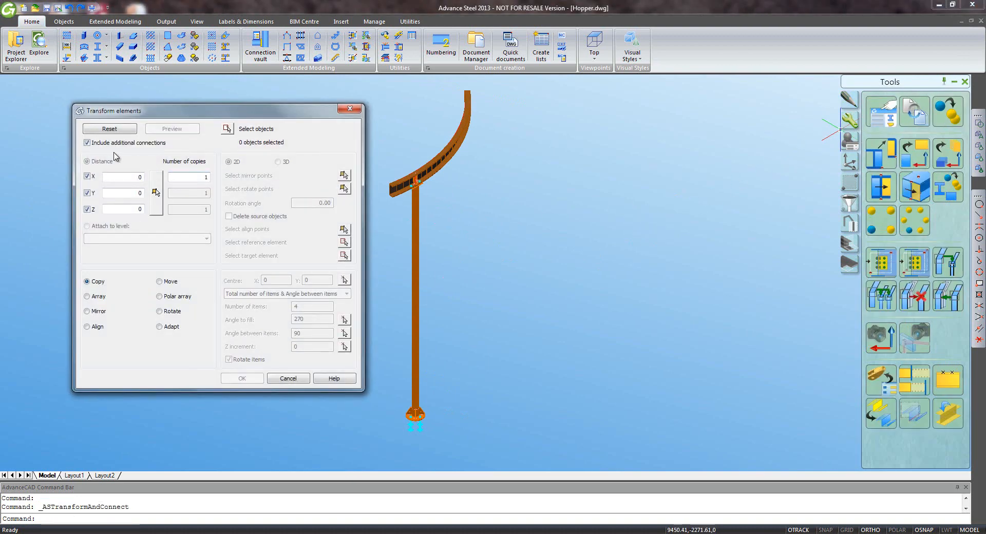
pyautogui.click(288, 379)
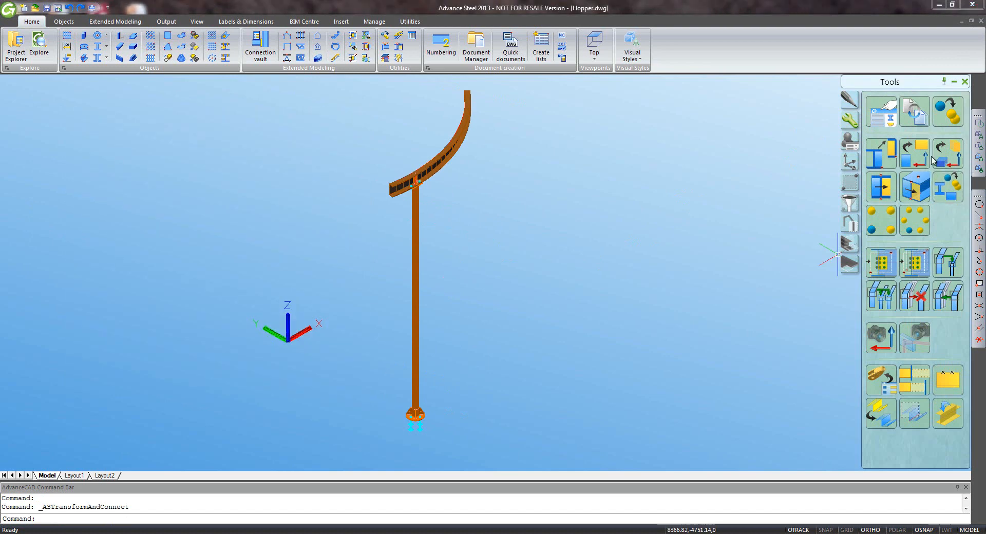
pyautogui.click(907, 162)
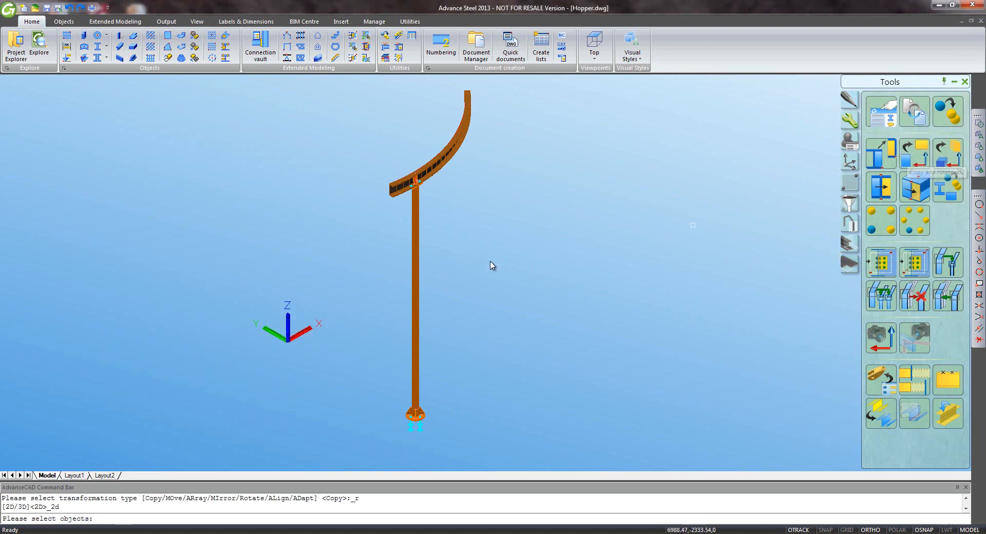
pyautogui.click(418, 270)
pyautogui.press('Return')
pyautogui.write('0,0')
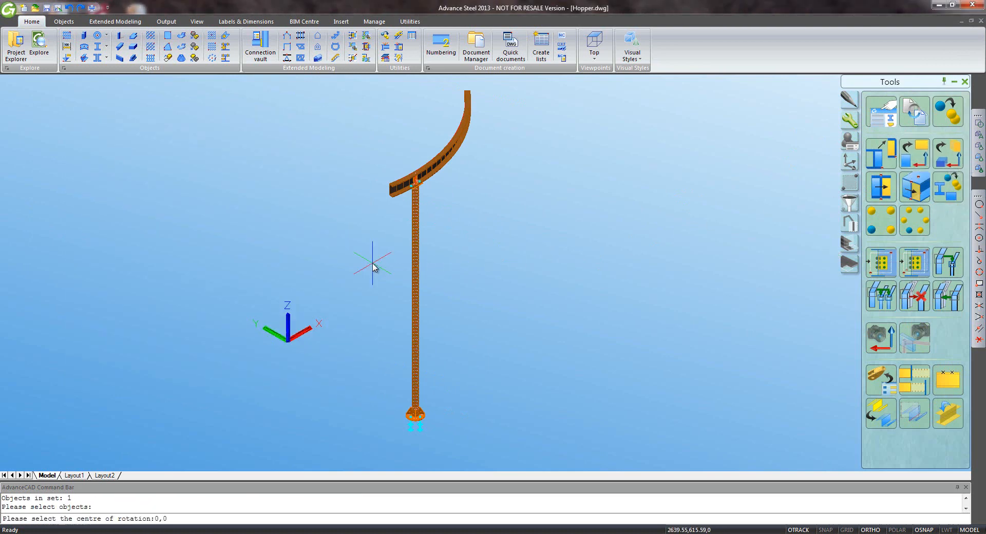
pyautogui.press('Return')
pyautogui.write('30')
pyautogui.press('Return')
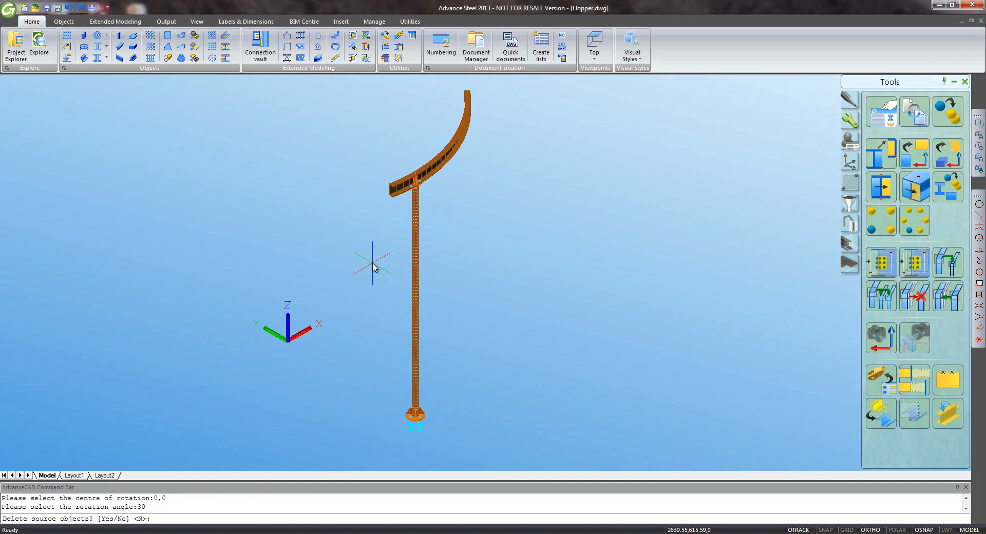
pyautogui.press('Return')
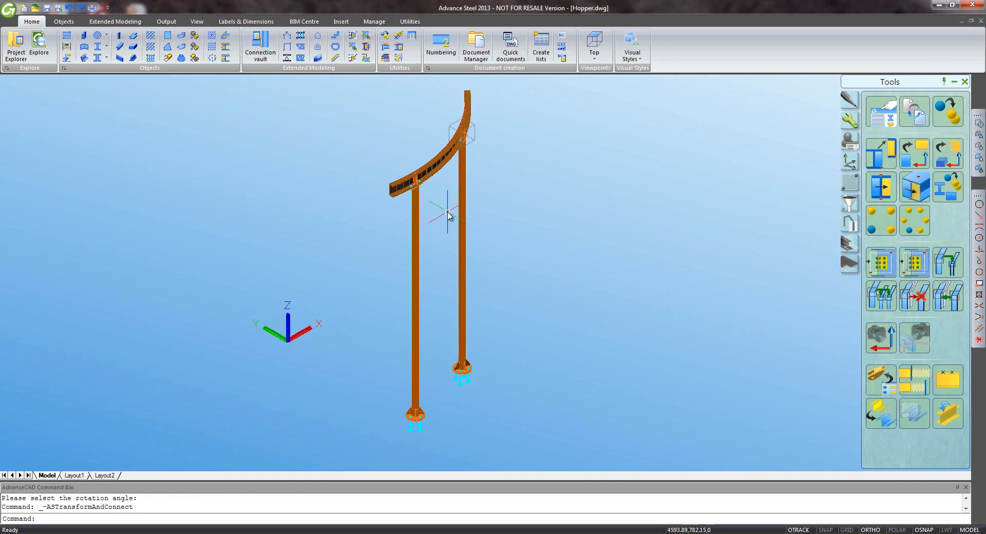
# Check the copied column's connection to the curved beam and make Construction the current layer.
pyautogui.scroll(6, 450, 214)
pyautogui.scroll(3, 450, 212)
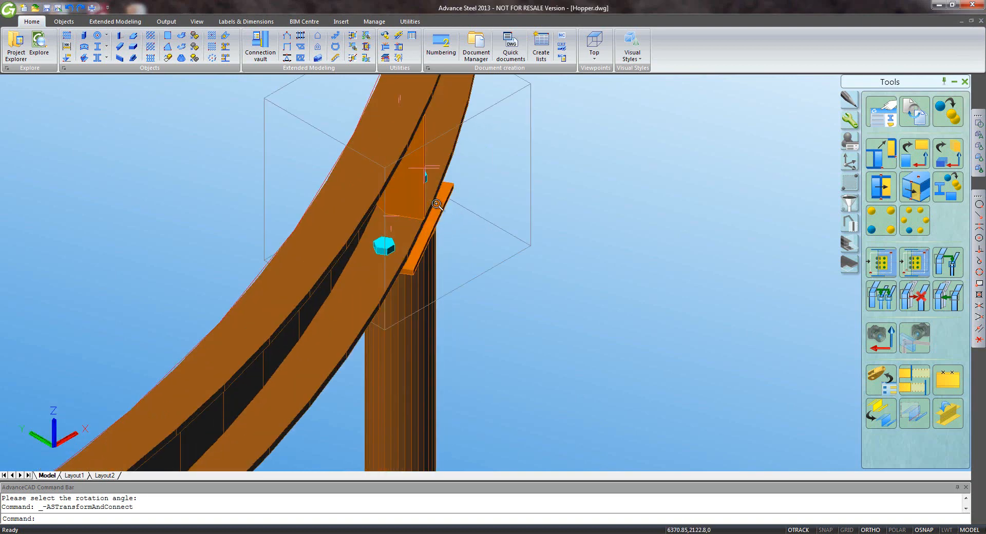
pyautogui.scroll(-10, 436, 204)
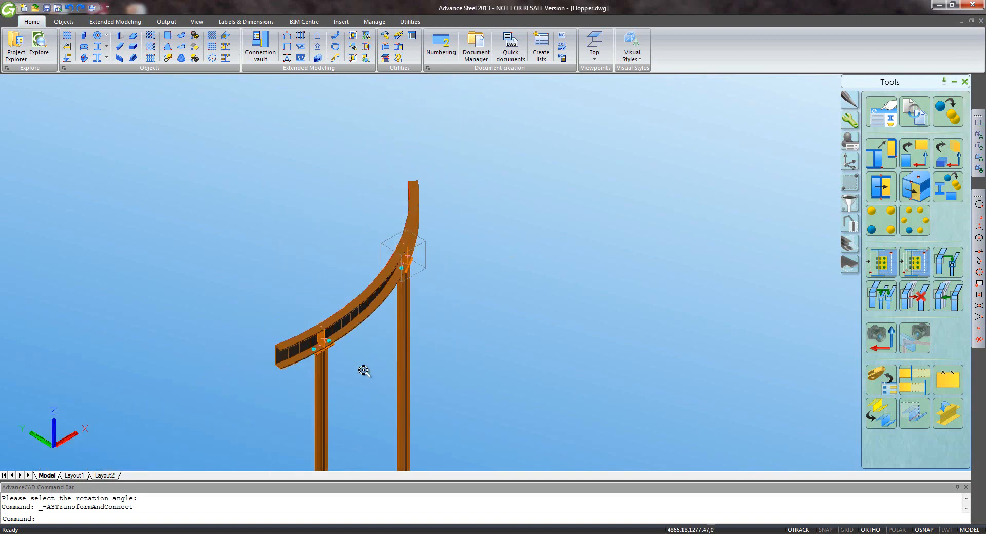
pyautogui.moveTo(442, 299); pyautogui.dragTo(453, 278, button='middle')
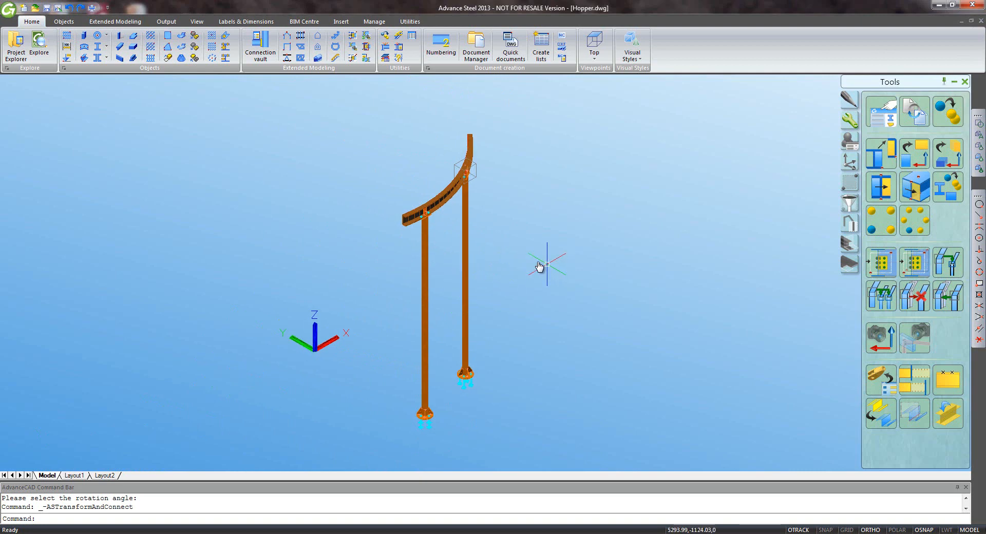
pyautogui.click(409, 21)
pyautogui.click(306, 34)
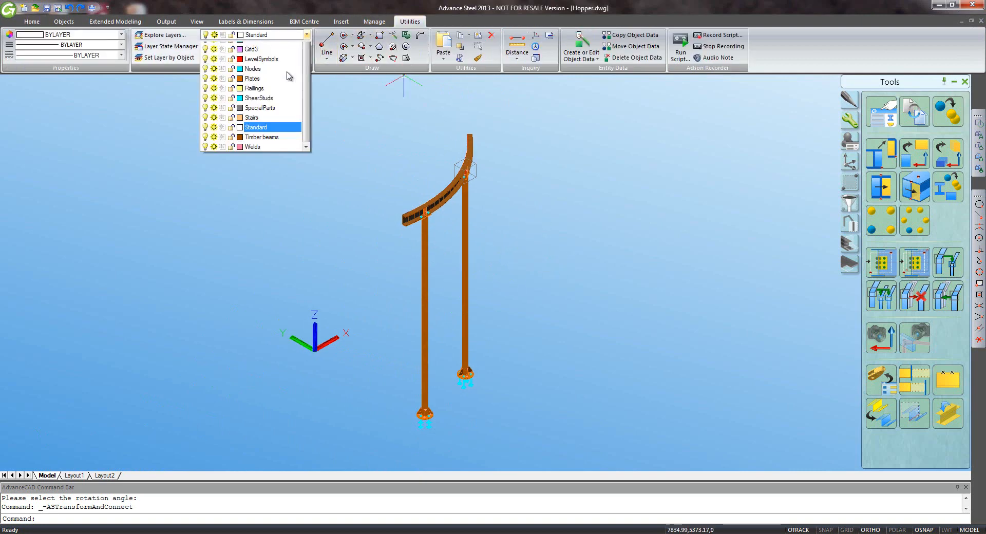
pyautogui.click(258, 164)
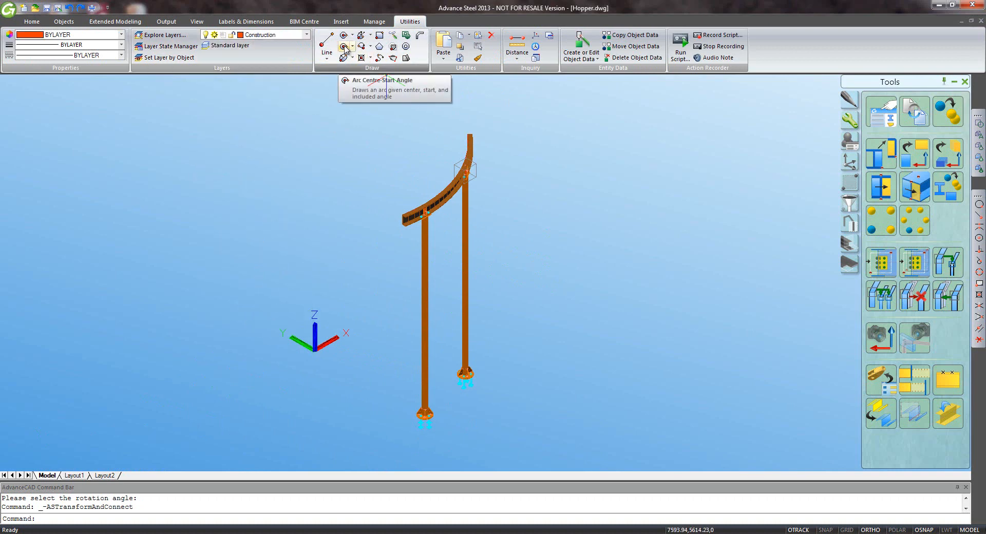
# Draw an arc centred on 0,0, starting 3000 away along negative Y, with an included angle of 30 degrees.
pyautogui.click(343, 46)
pyautogui.write('0,0')
pyautogui.press('Return')
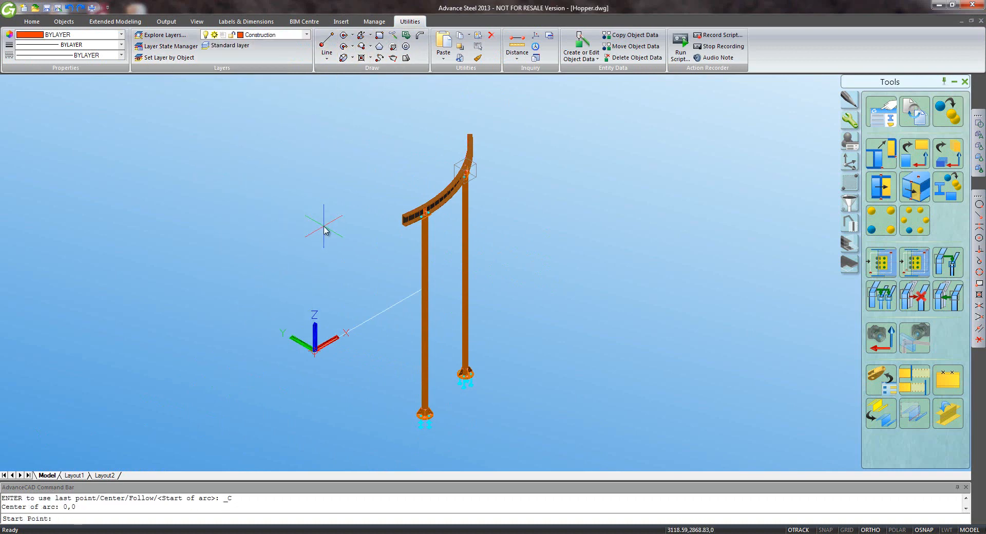
pyautogui.write('3000')
pyautogui.press('Return')
pyautogui.write('30')
pyautogui.press('Return')
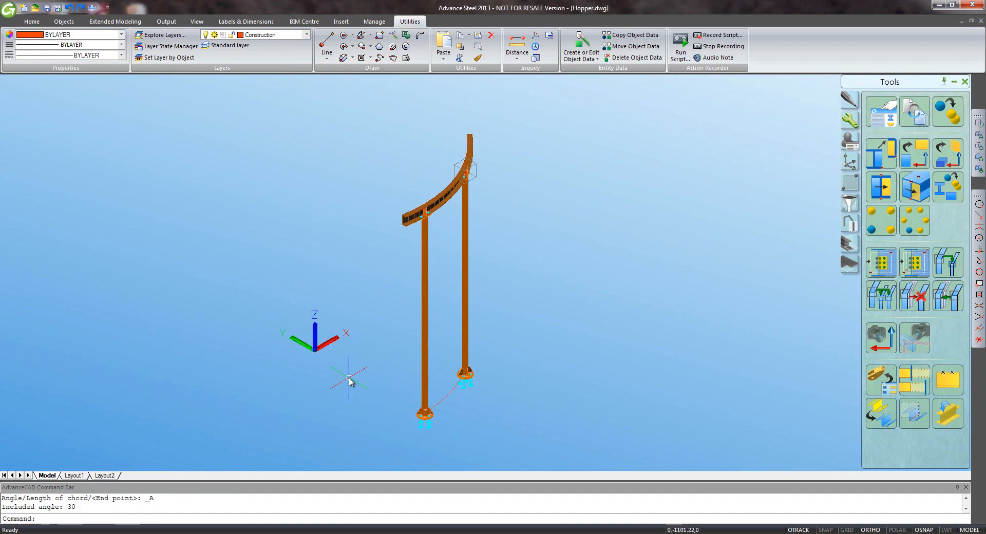
# Draw a second, much smaller arc centred on 0,0, starting along negative Y, with an included angle of 30 degrees.
pyautogui.click(344, 47)
pyautogui.write('0,0')
pyautogui.press('Return')
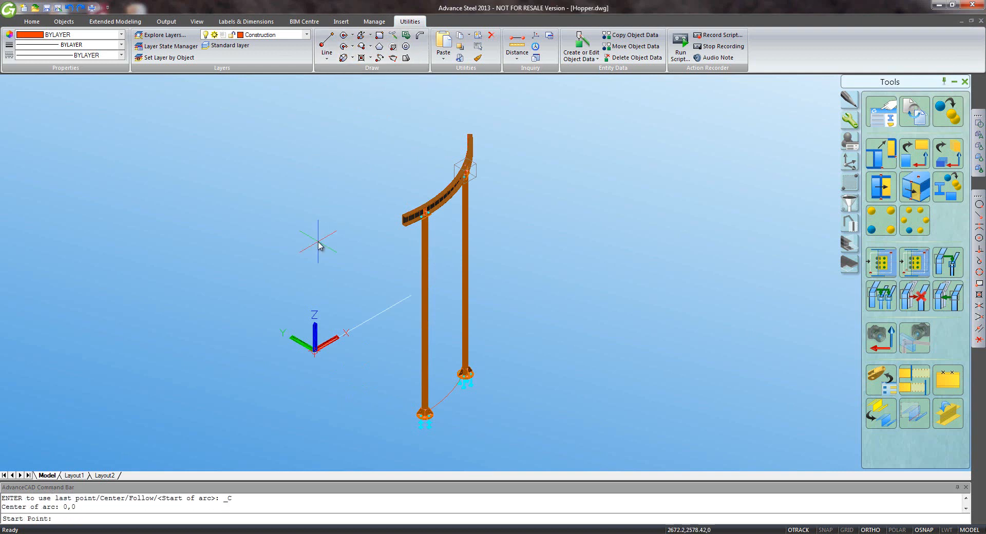
pyautogui.write('40')
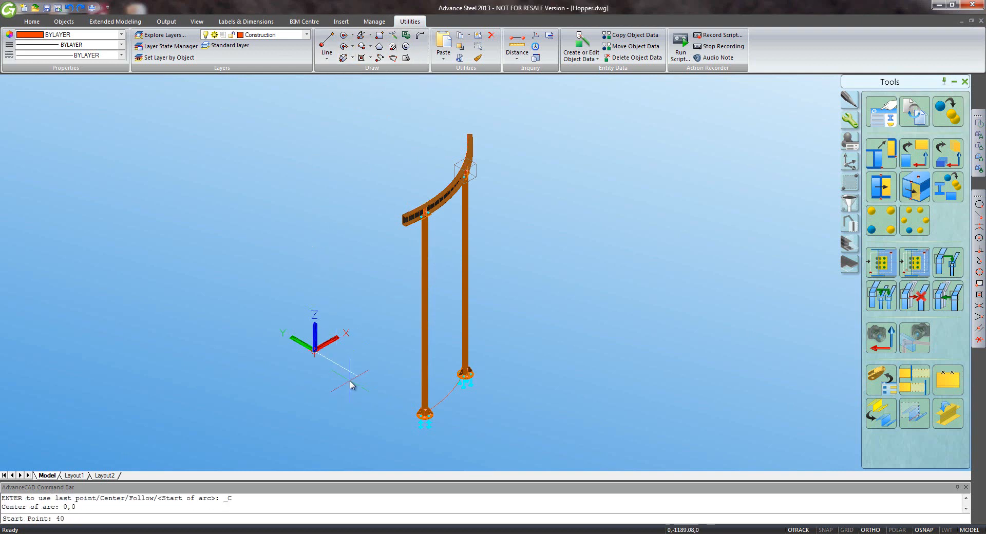
pyautogui.press('Return')
pyautogui.write('30')
pyautogui.press('Return')
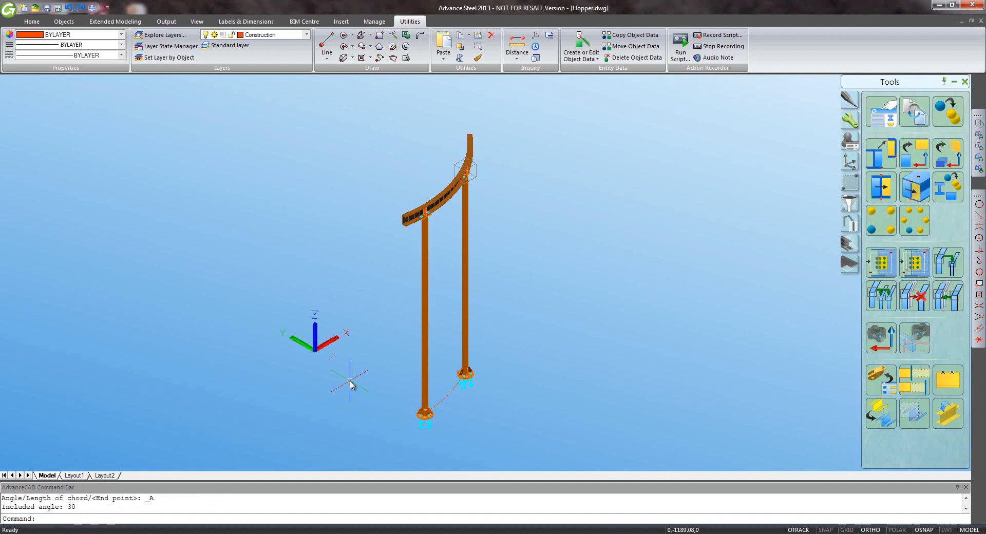
# Move the large construction arc between the column bases 4000 vertically upward.
pyautogui.write('m')
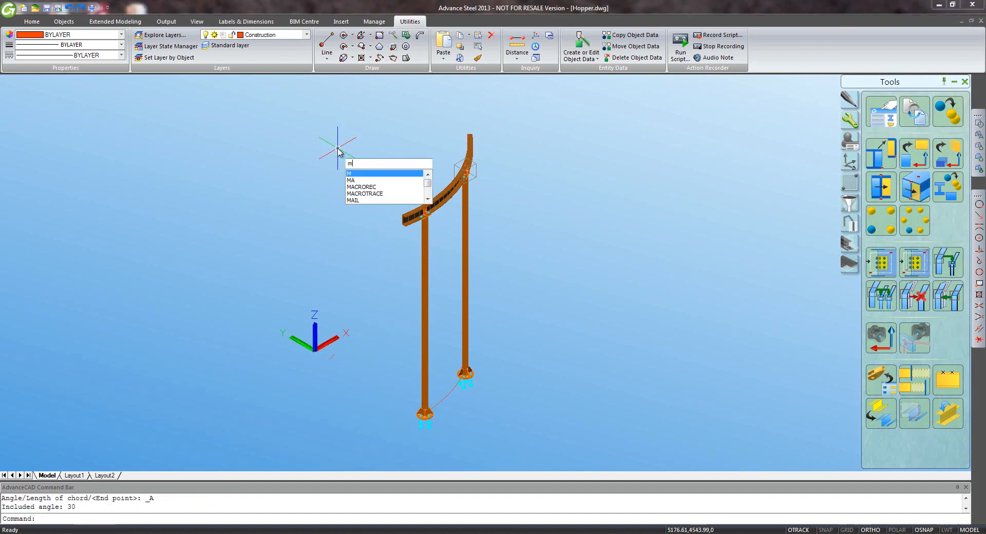
pyautogui.press('Return')
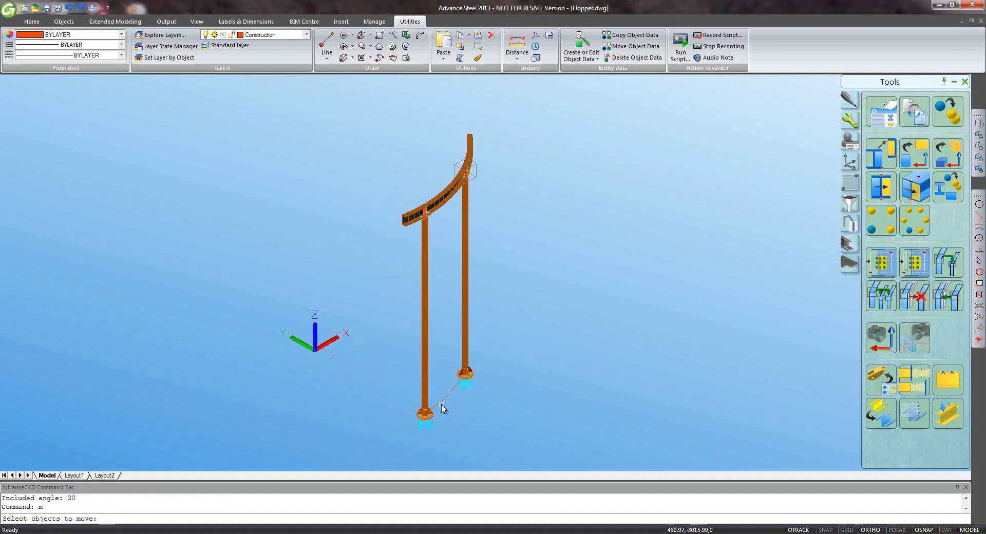
pyautogui.click(442, 405)
pyautogui.press('Return')
pyautogui.click(267, 390)
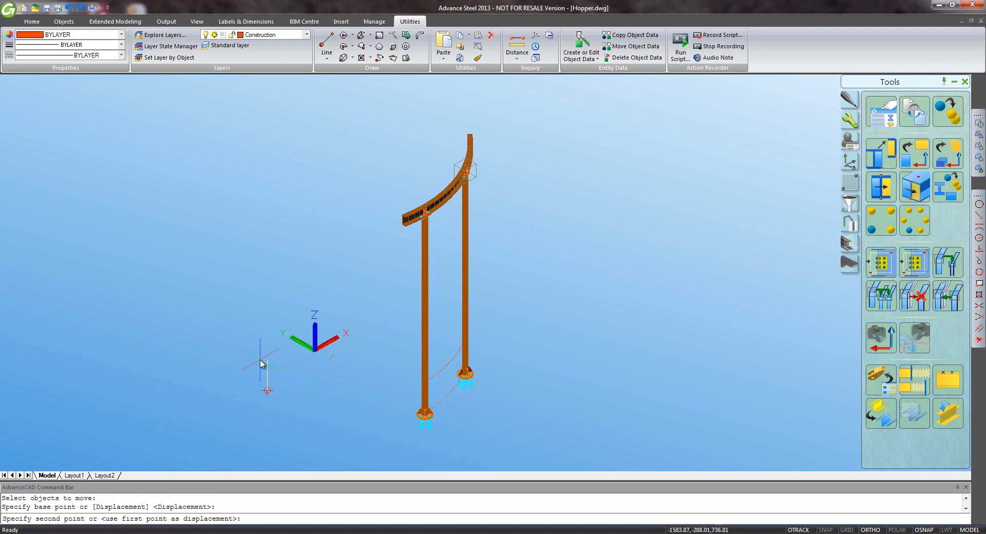
pyautogui.write('4000')
pyautogui.press('Return')
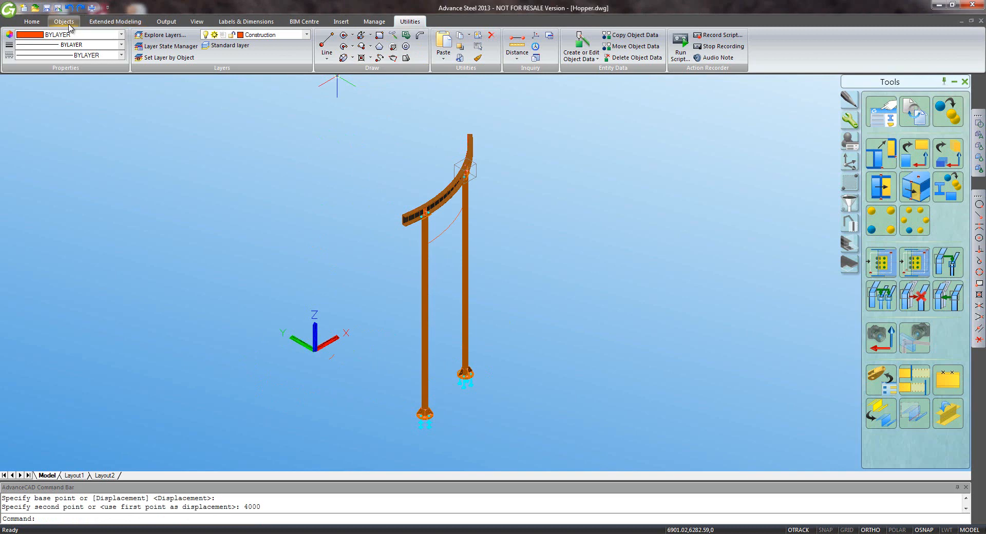
# Switch to the standard layer and create a twisted folded plate from the raised large arc to the small arc, 10 thick with 2 division points.
pyautogui.click(226, 45)
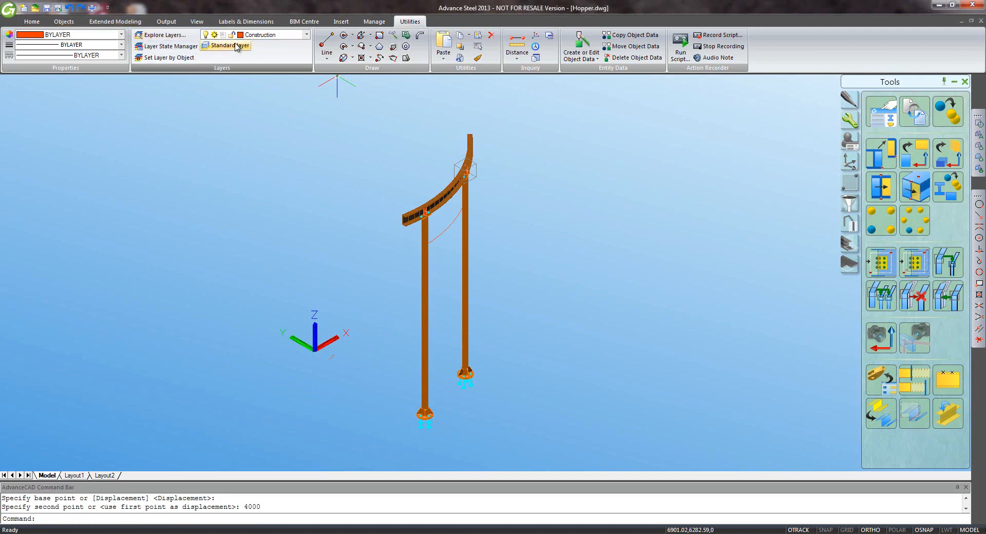
pyautogui.click(64, 21)
pyautogui.click(433, 47)
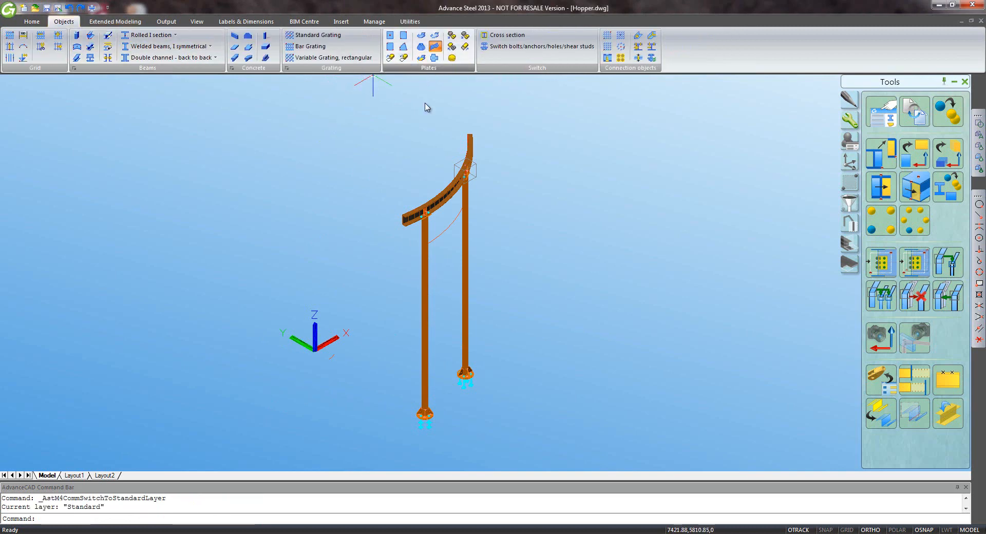
pyautogui.click(432, 239)
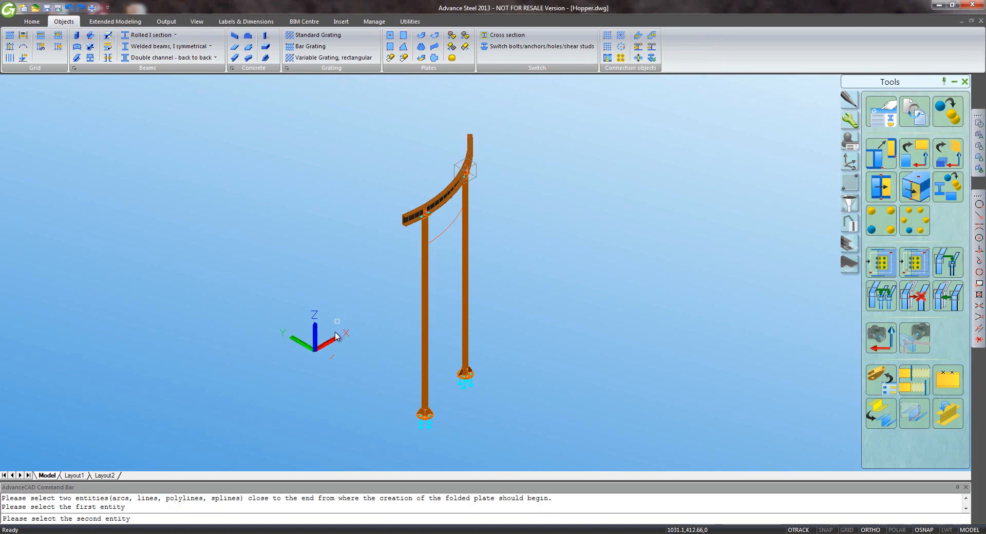
pyautogui.click(330, 355)
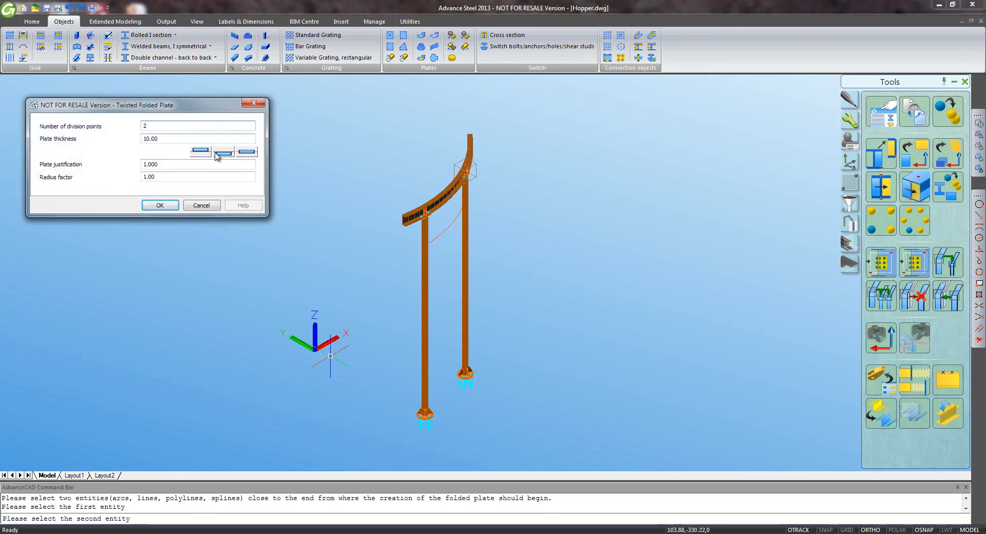
pyautogui.click(159, 206)
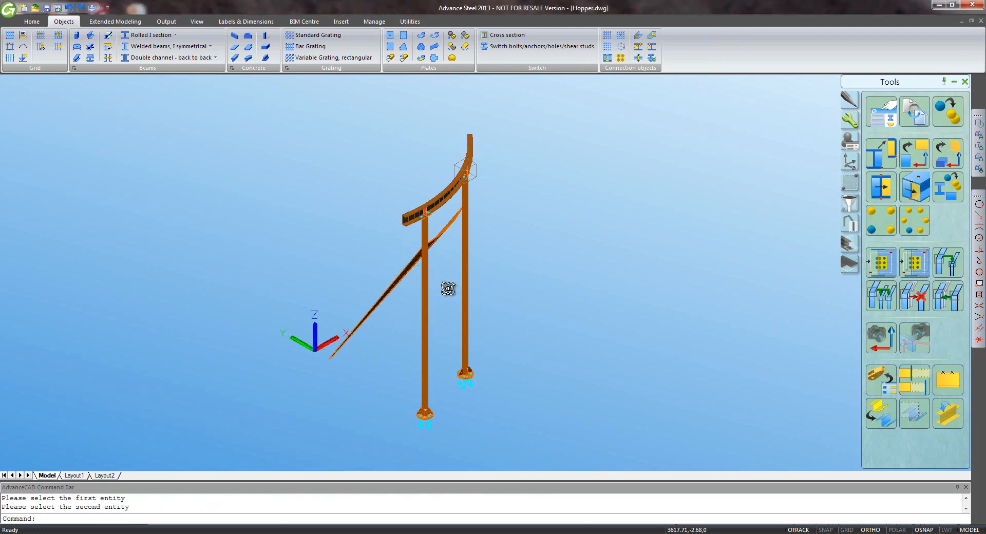
# Move the twisted folded hopper plate 1000 vertically upward.
pyautogui.keyDown('shift'); pyautogui.moveTo(448, 288); pyautogui.dragTo(375, 264, button='middle'); pyautogui.keyUp('shift')
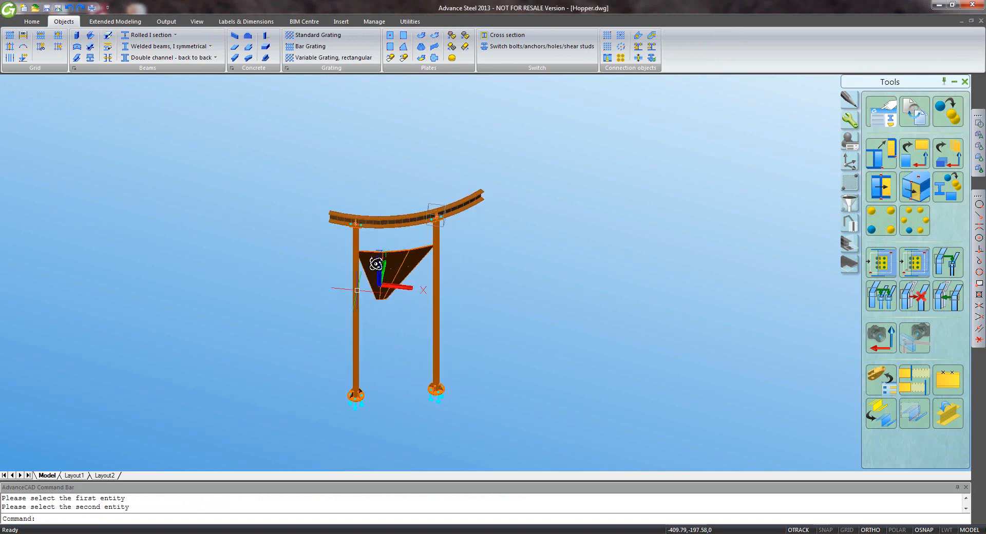
pyautogui.scroll(5, 376, 264)
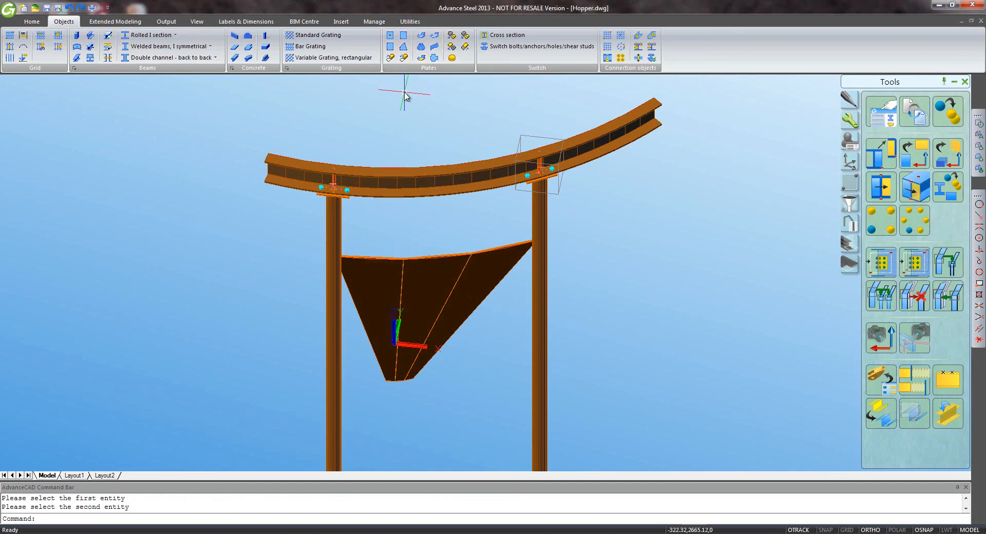
pyautogui.write('m')
pyautogui.press('Return')
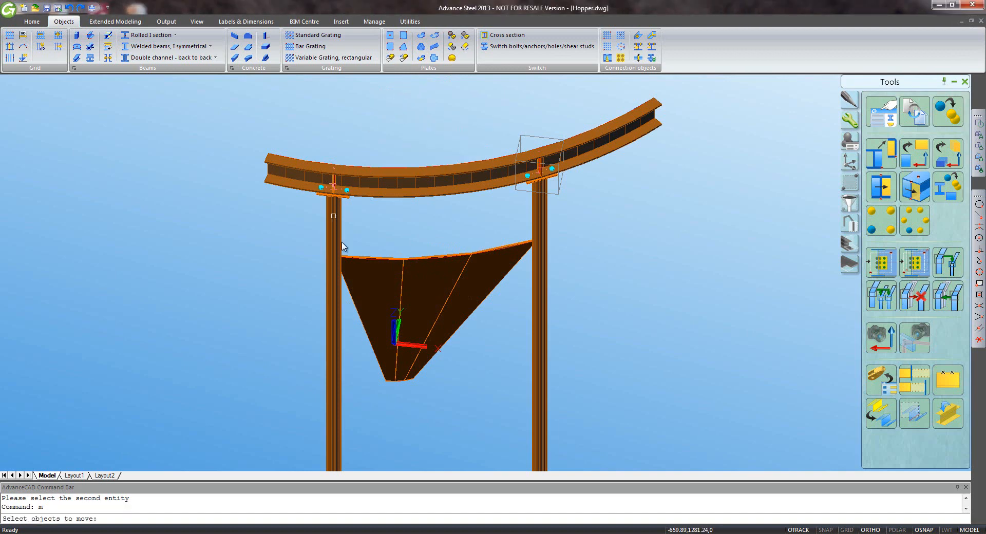
pyautogui.click(352, 270)
pyautogui.press('Return')
pyautogui.click(190, 260)
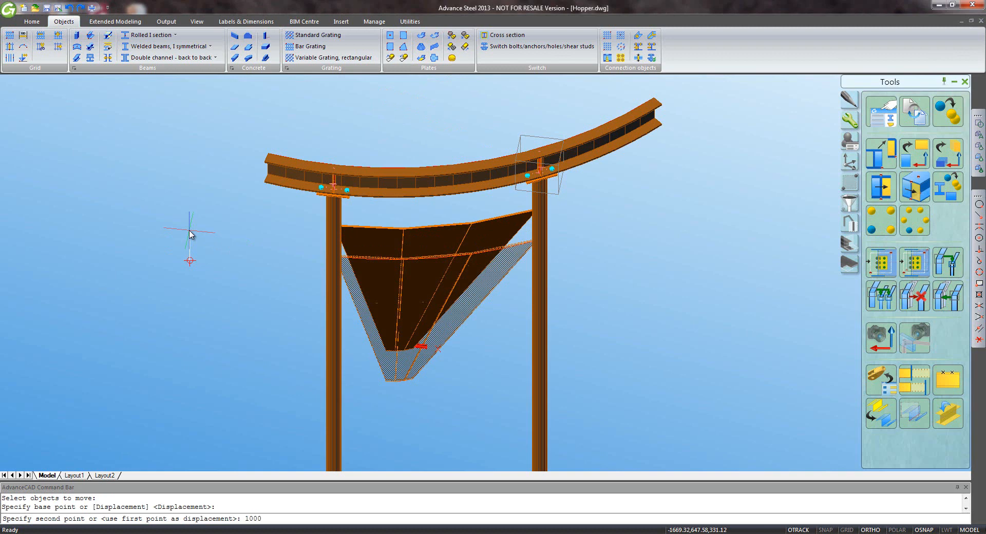
pyautogui.press('Return')
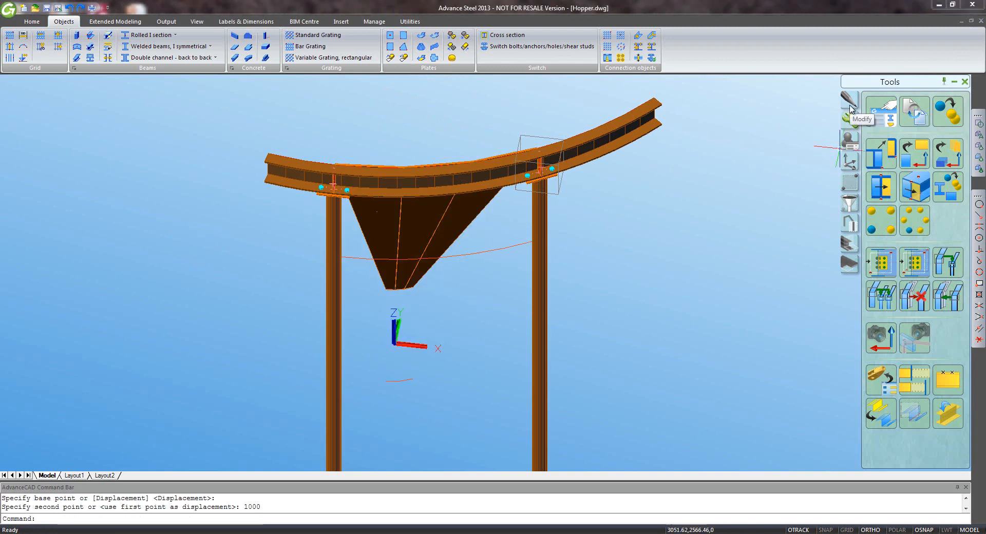
# Rotate the folded hopper plate by -10 degrees about the point 0,0.
pyautogui.click(850, 107)
pyautogui.click(881, 153)
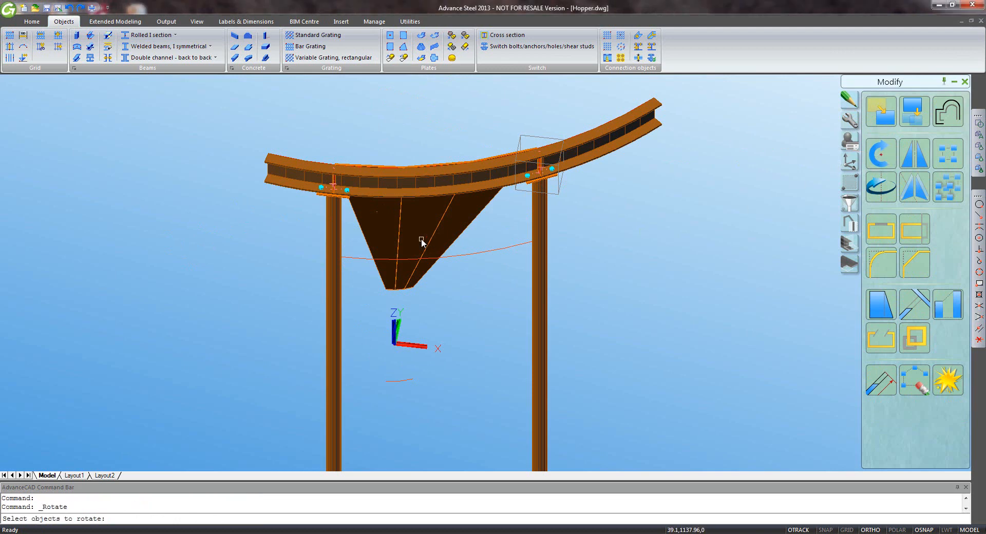
pyautogui.click(387, 233)
pyautogui.press('Return')
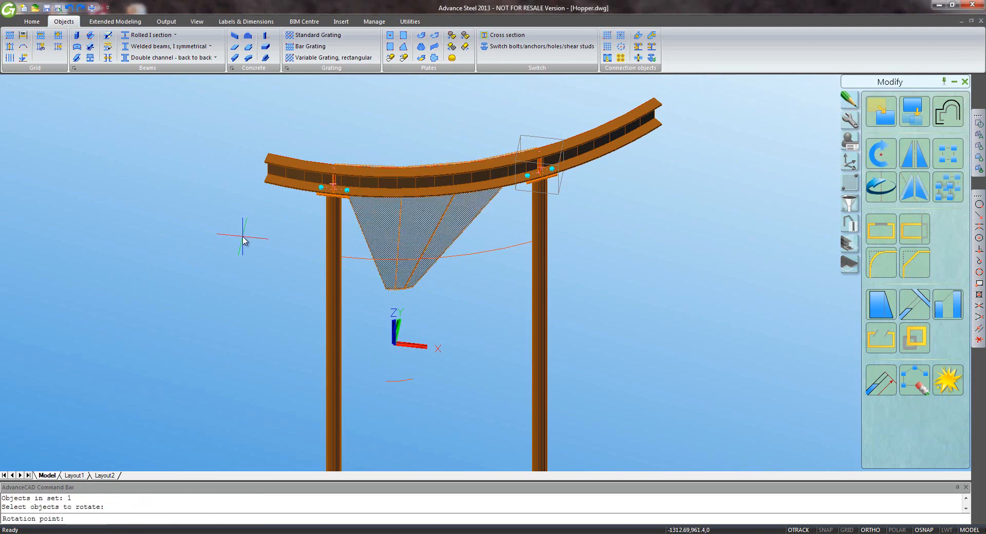
pyautogui.write('0,0')
pyautogui.press('Return')
pyautogui.write('-10')
pyautogui.press('Return')
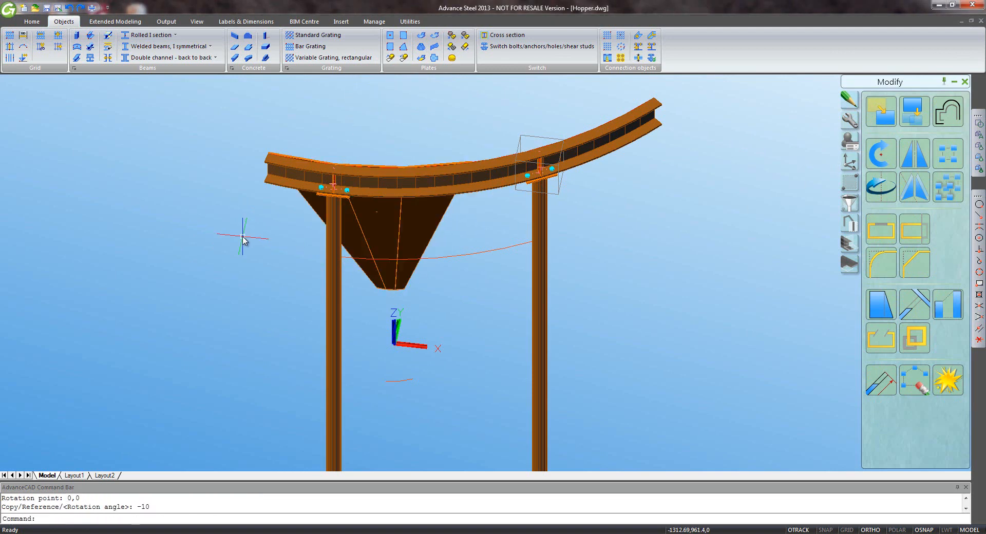
# Set the UCS origin at the hopper plate's upper end corner, with X along the top edge of its first segment.
pyautogui.scroll(5, 308, 159)
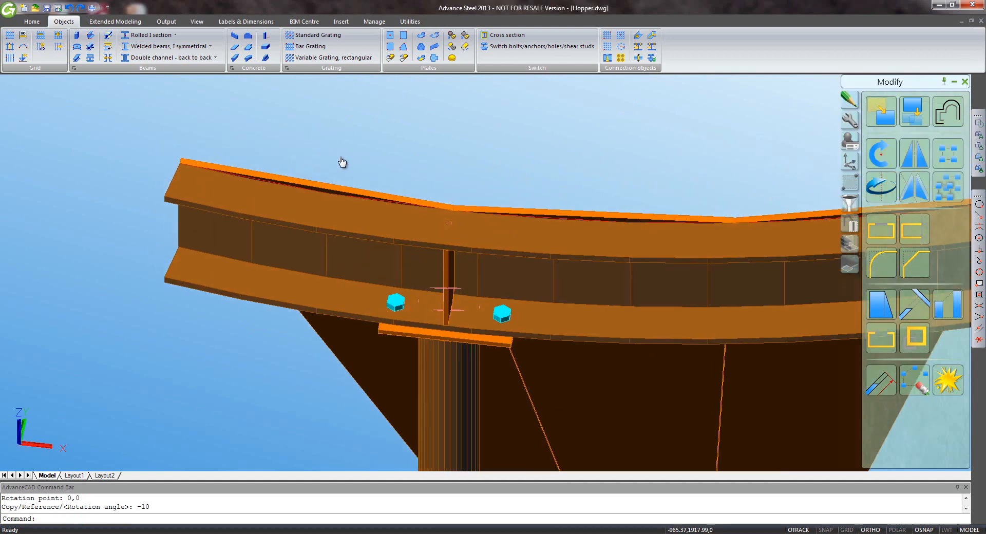
pyautogui.click(849, 161)
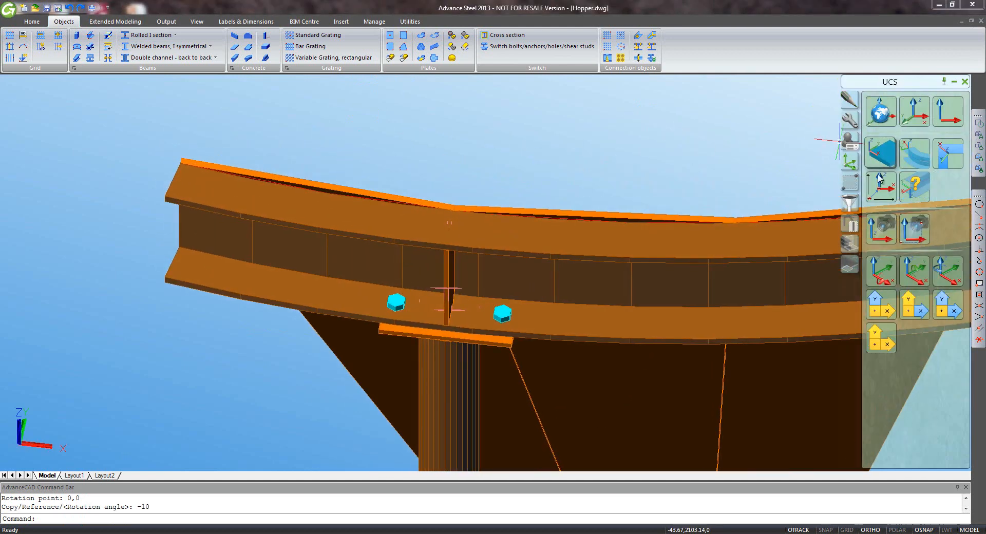
pyautogui.click(182, 162)
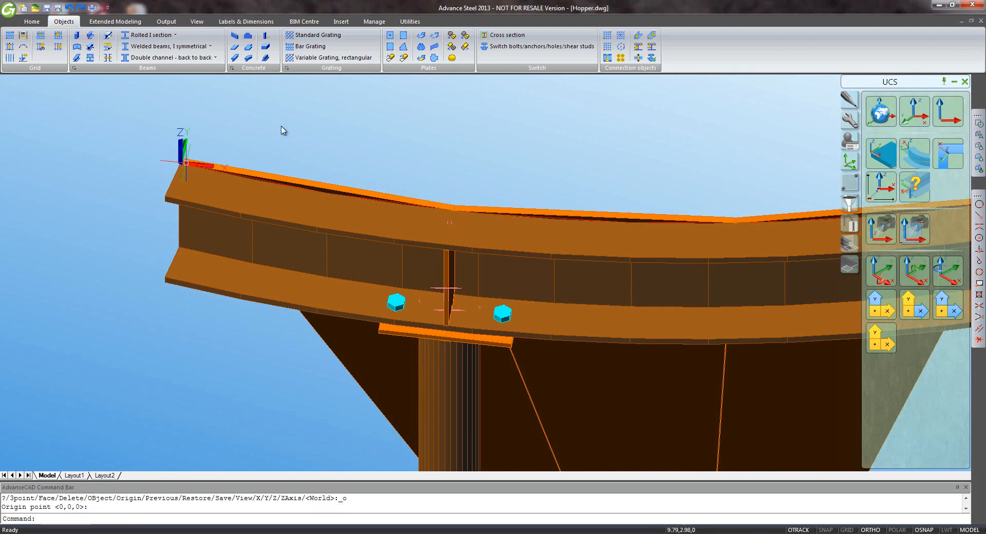
pyautogui.click(914, 111)
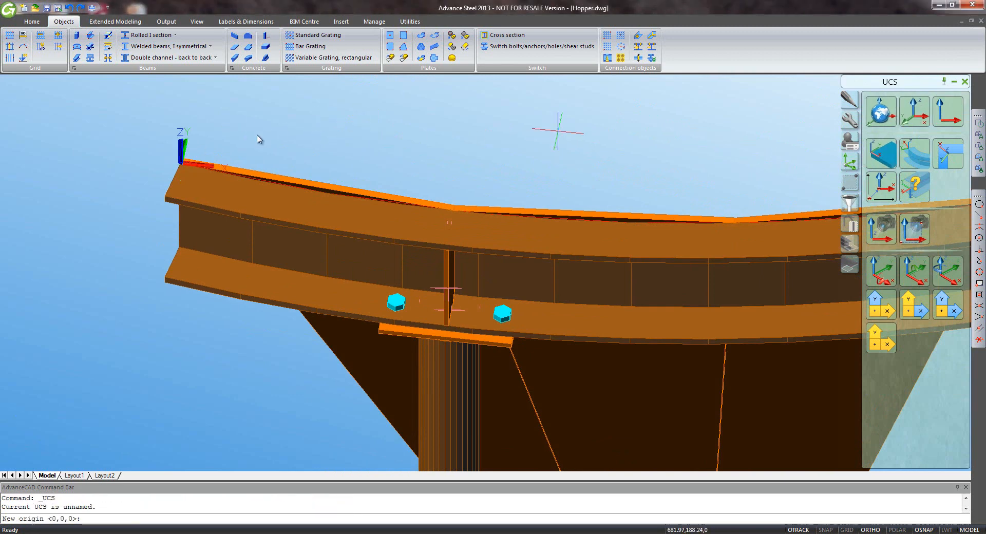
pyautogui.click(180, 164)
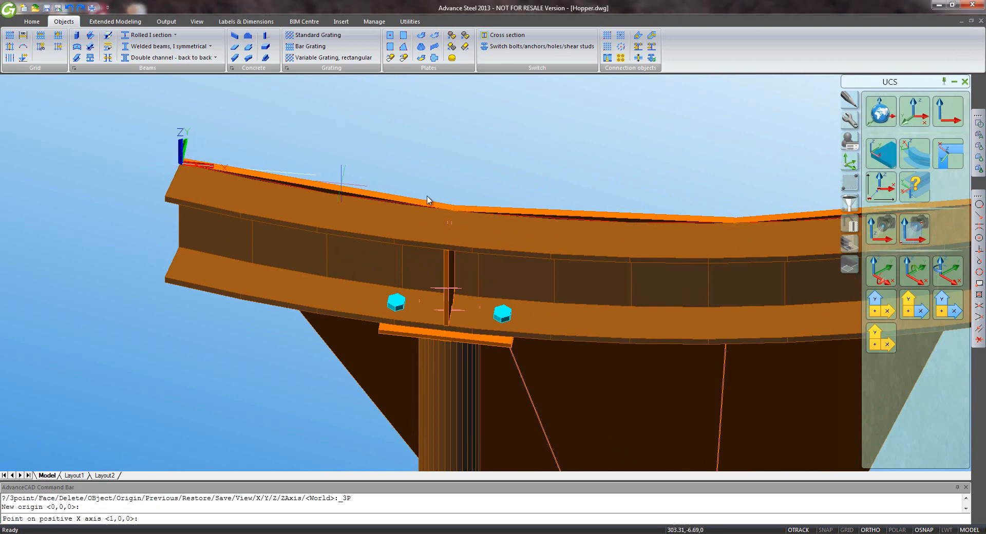
pyautogui.click(451, 209)
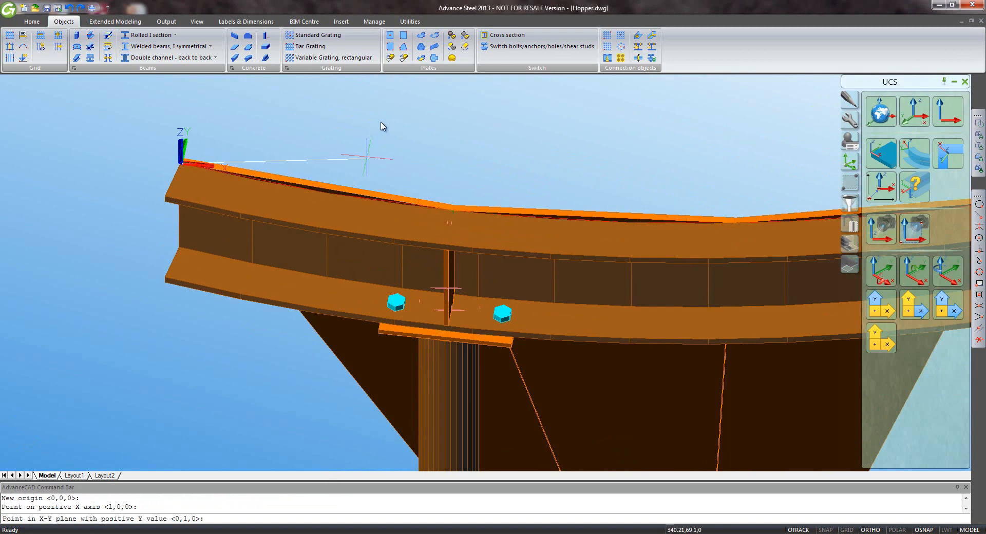
pyautogui.click(379, 130)
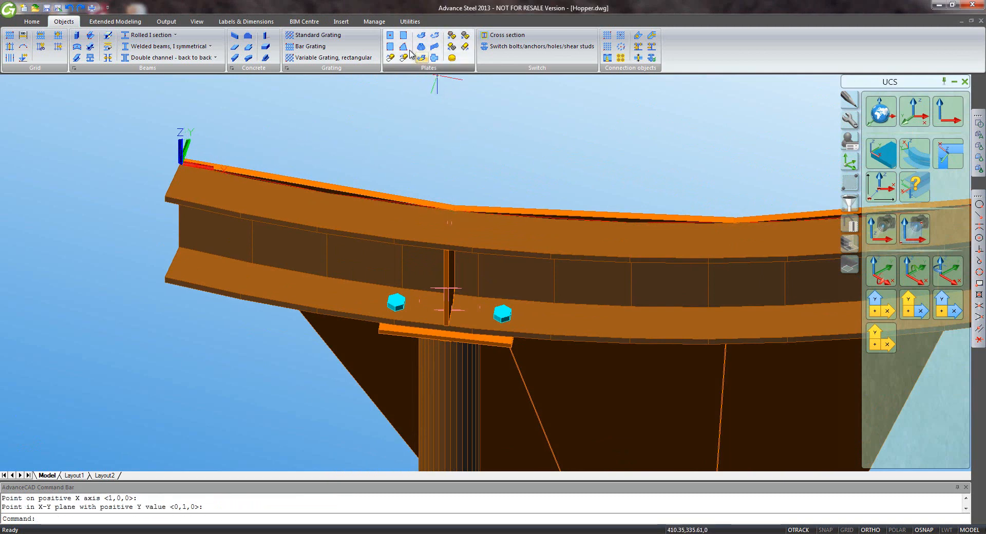
# Place a 500 x 100 plate at the midpoint of the hopper segment's top edge and set its offset to the top-centre point.
pyautogui.click(391, 41)
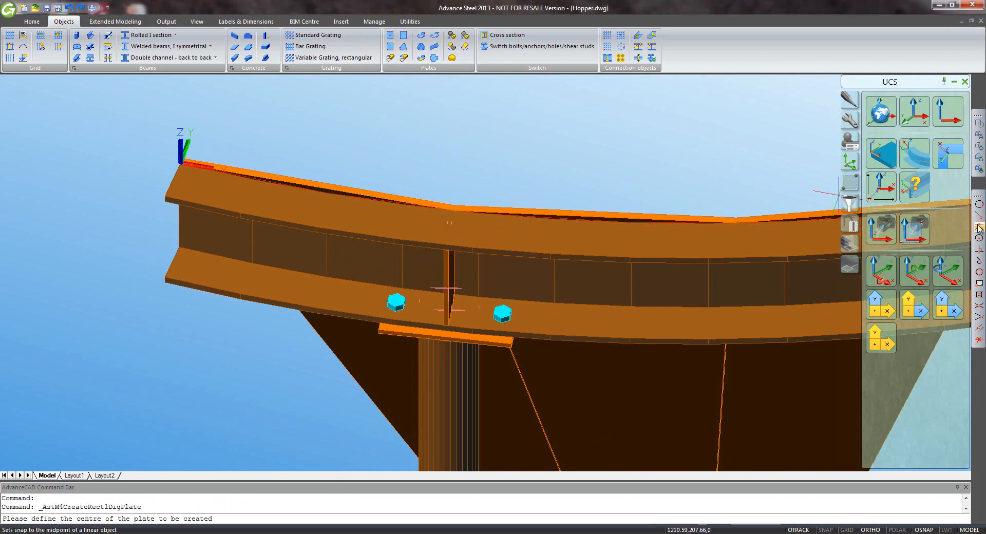
pyautogui.click(306, 184)
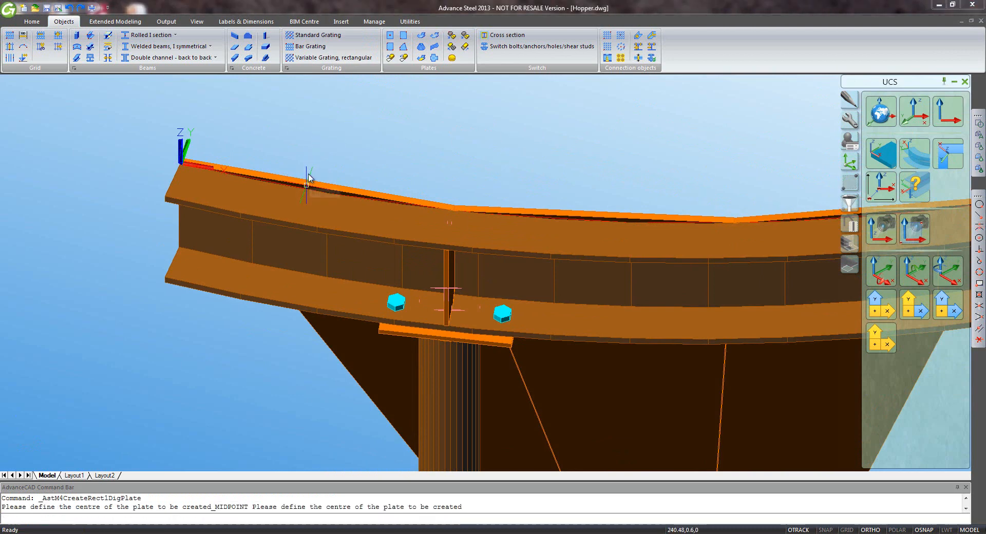
pyautogui.moveTo(462, 121); pyautogui.dragTo(607, 125, button='middle')
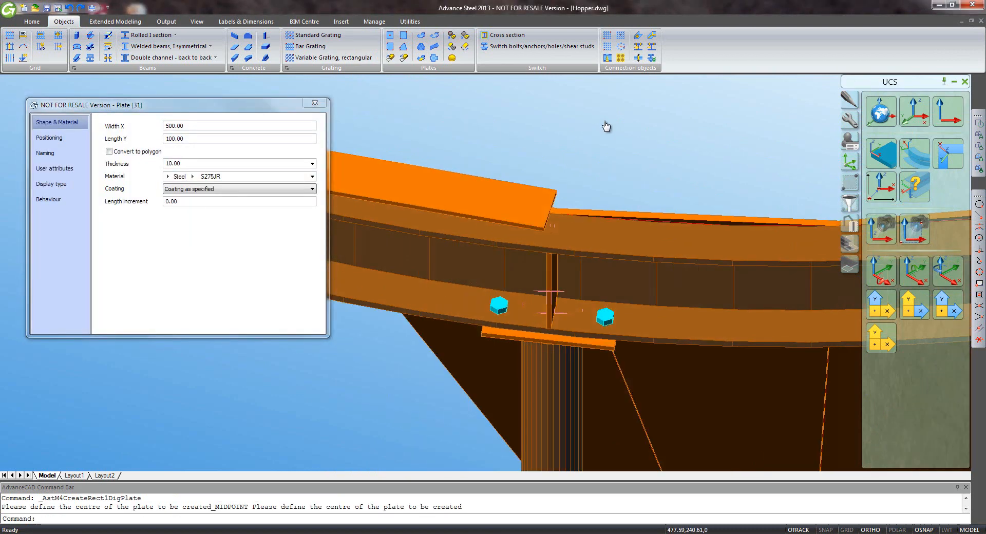
pyautogui.click(51, 138)
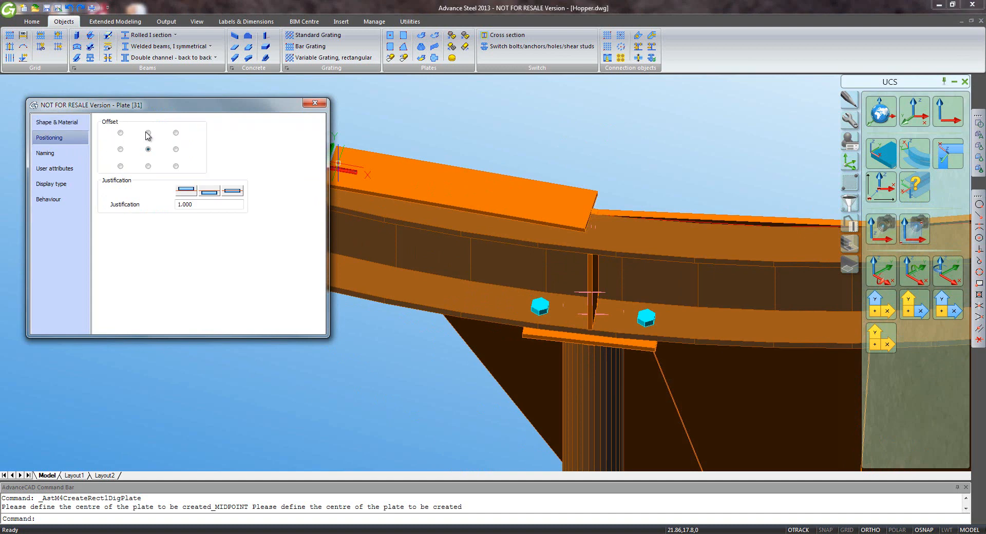
pyautogui.click(148, 133)
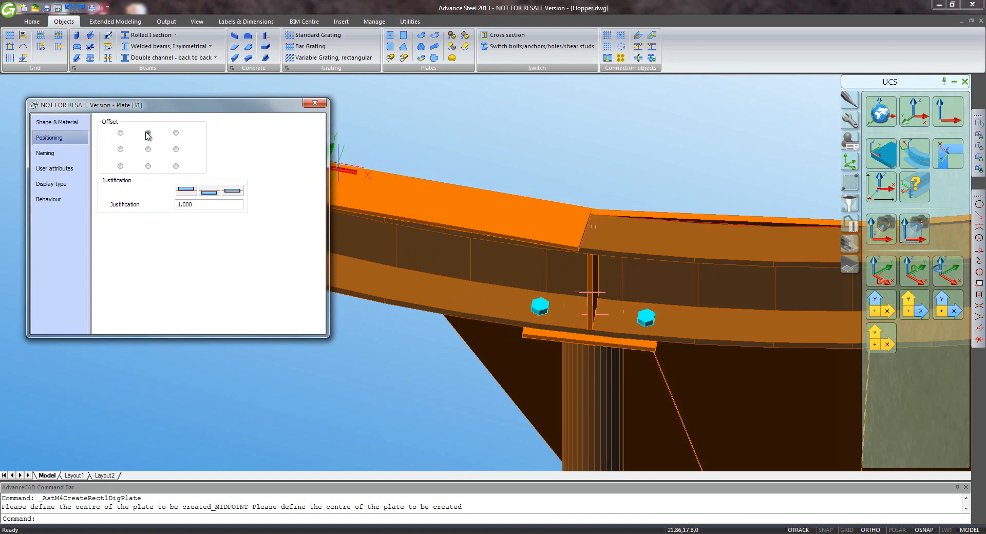
pyautogui.click(316, 103)
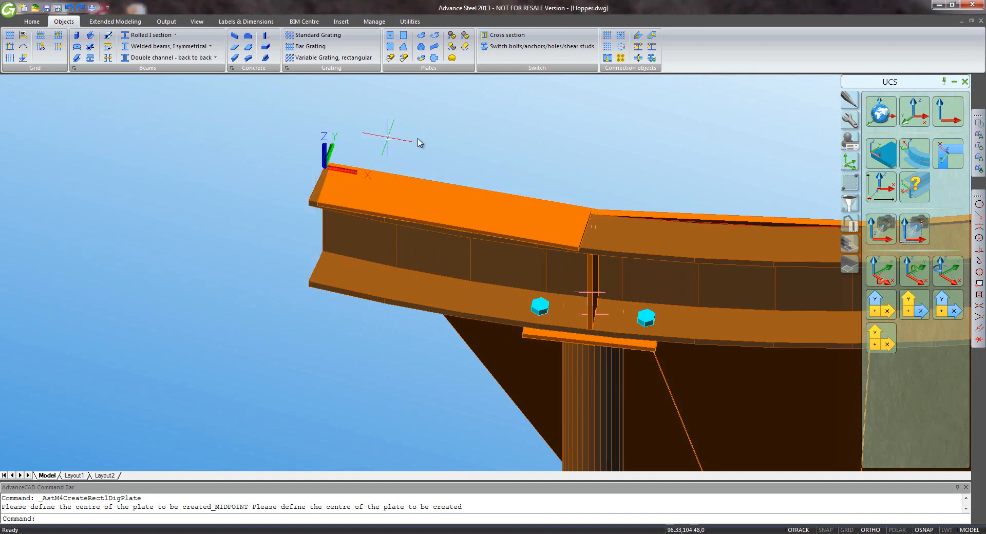
# Bolt the 500 x 100 plate to the curved beam at the plate's centre with a 3 x 1 pattern at 150 mm spacing.
pyautogui.click(607, 35)
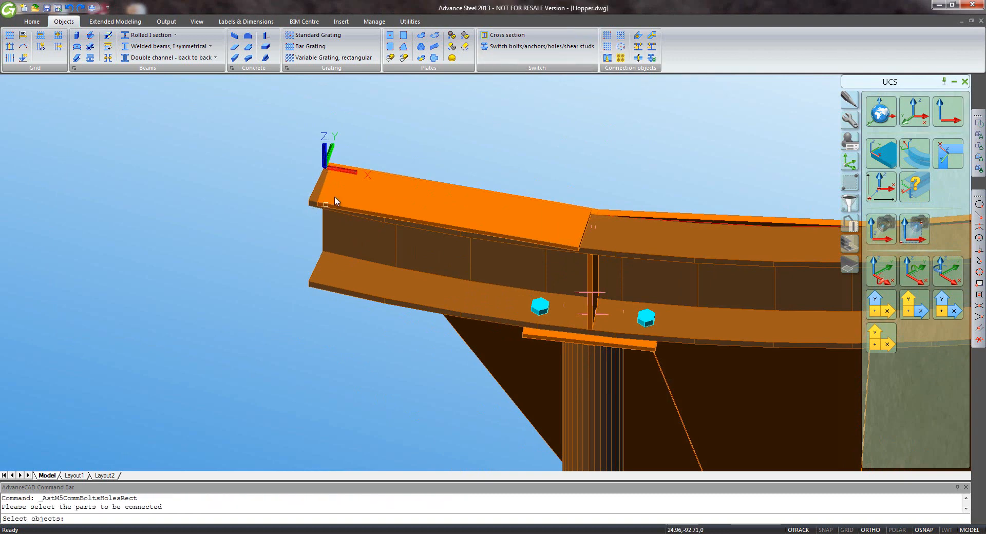
pyautogui.click(334, 200)
pyautogui.click(312, 192)
pyautogui.press('Return')
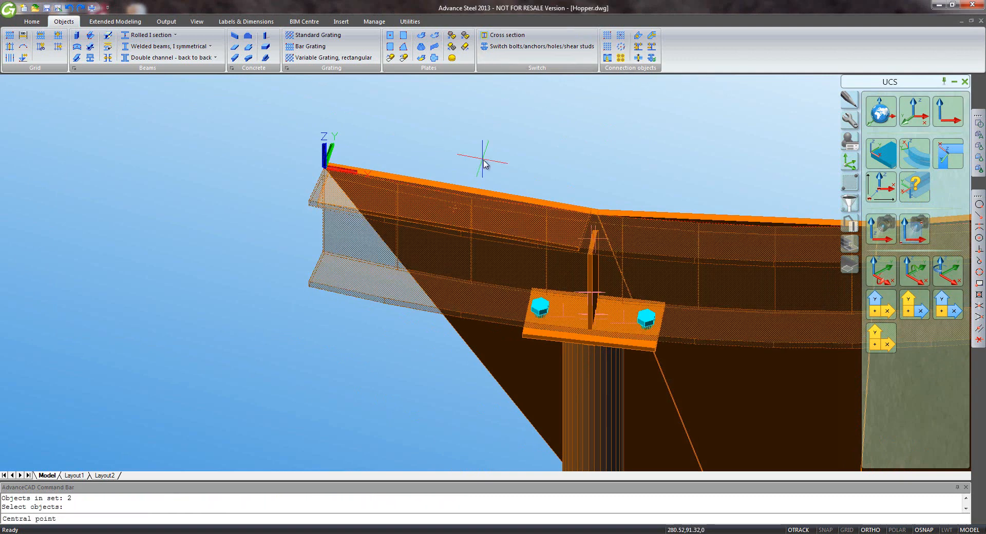
pyautogui.click(979, 237)
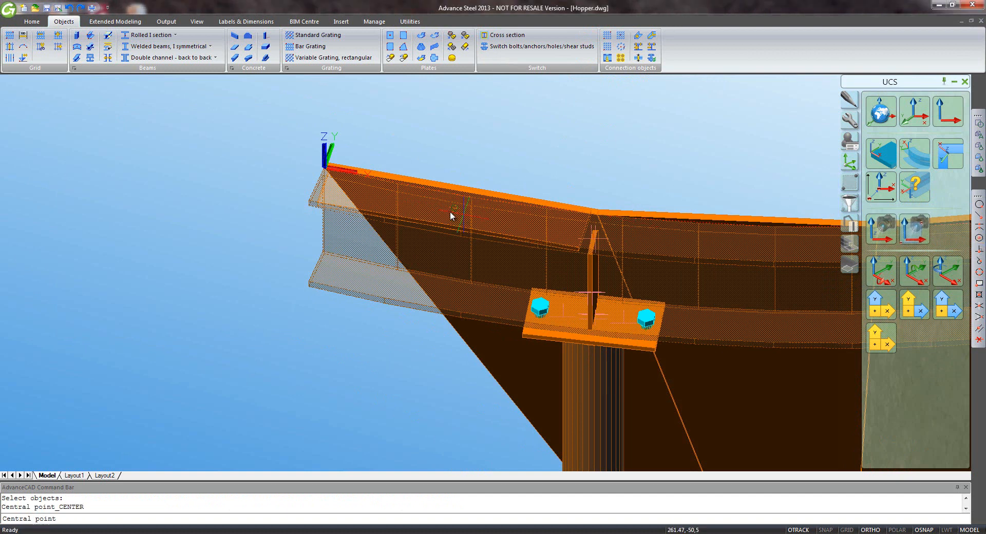
pyautogui.click(451, 215)
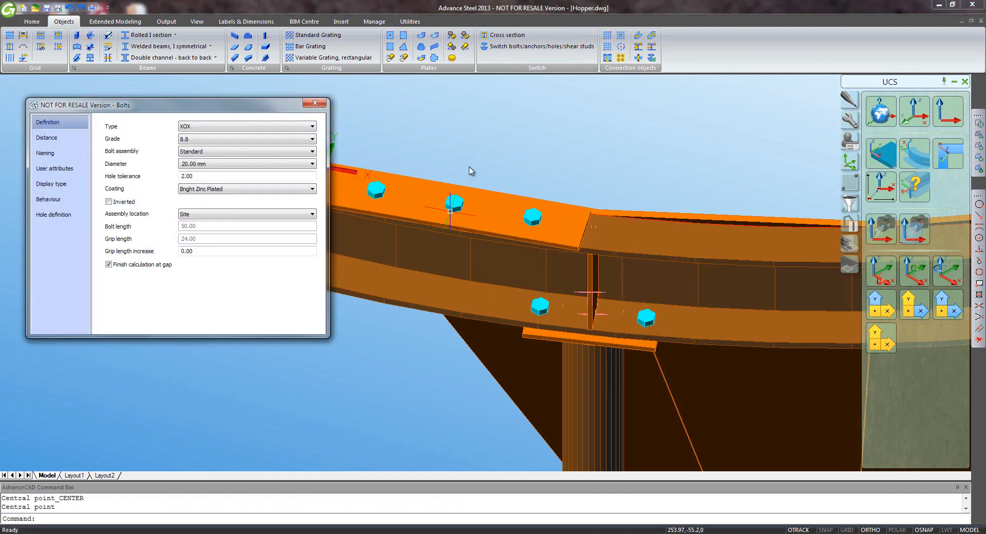
pyautogui.click(57, 139)
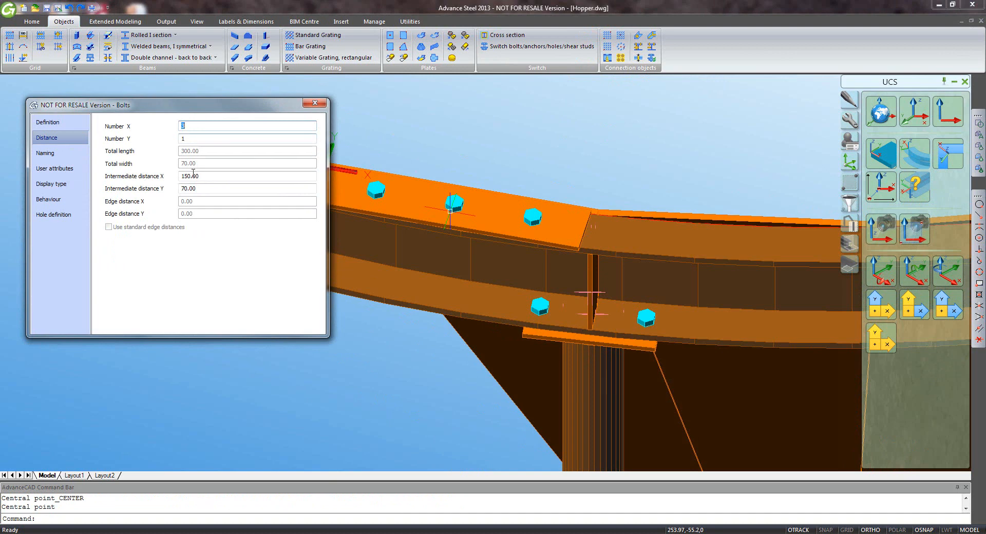
pyautogui.click(315, 103)
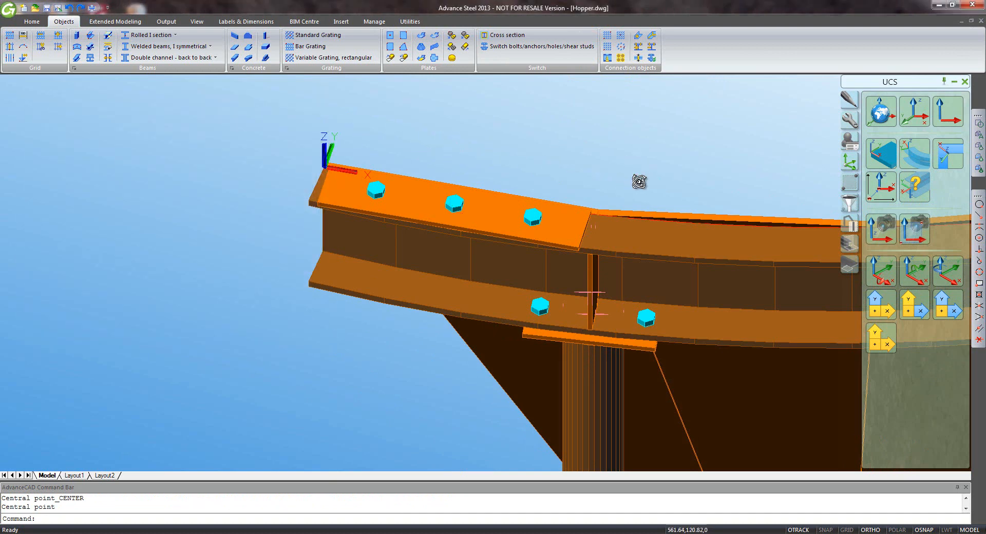
pyautogui.keyDown('shift'); pyautogui.moveTo(633, 174); pyautogui.dragTo(431, 173, button='middle'); pyautogui.keyUp('shift')
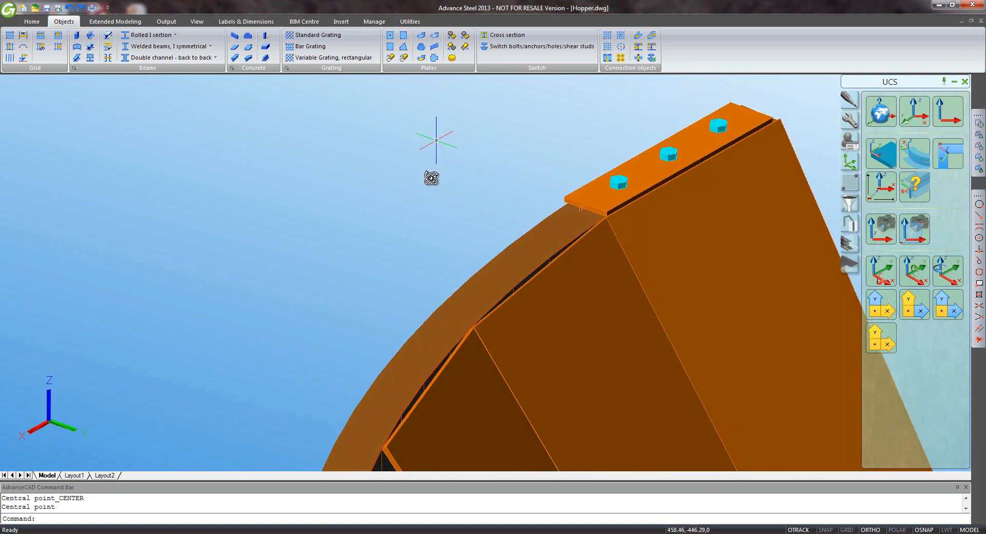
pyautogui.keyDown('shift'); pyautogui.moveTo(271, 141); pyautogui.dragTo(286, 143, button='middle'); pyautogui.keyUp('shift')
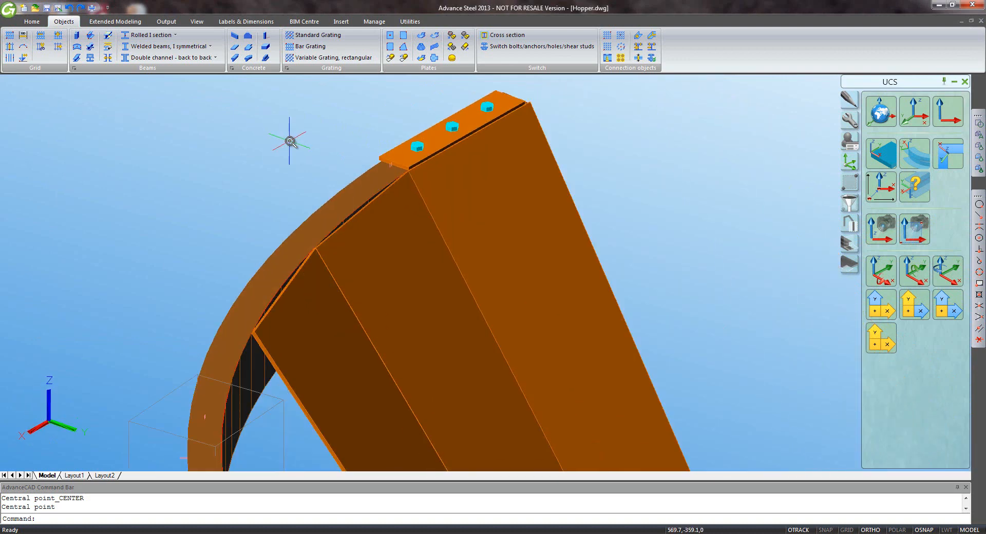
pyautogui.click(852, 125)
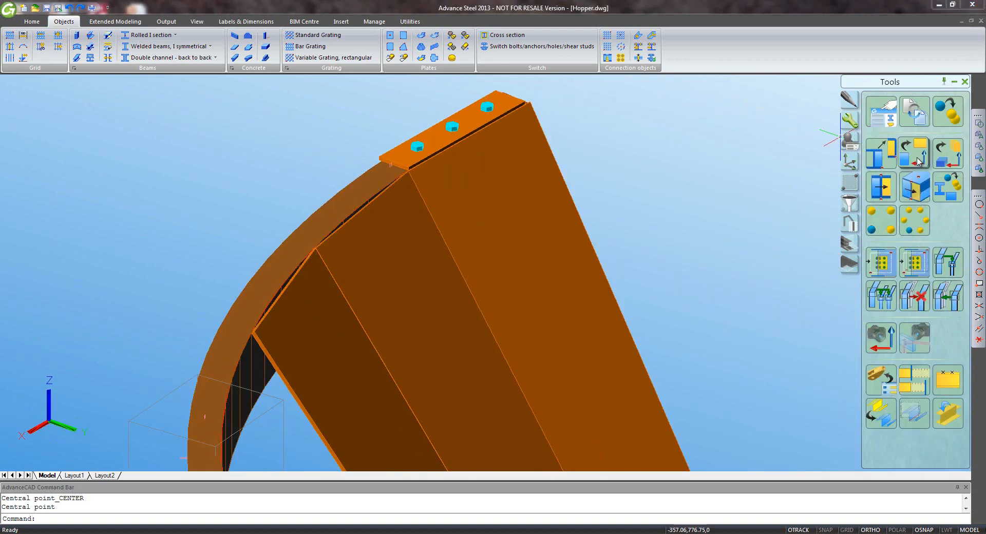
pyautogui.click(917, 161)
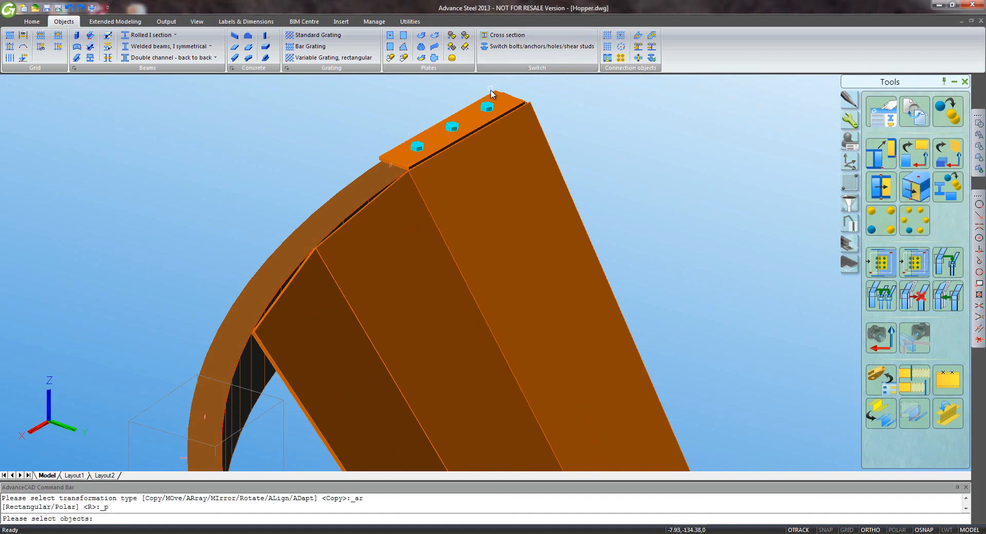
pyautogui.click(492, 95)
pyautogui.press('Return')
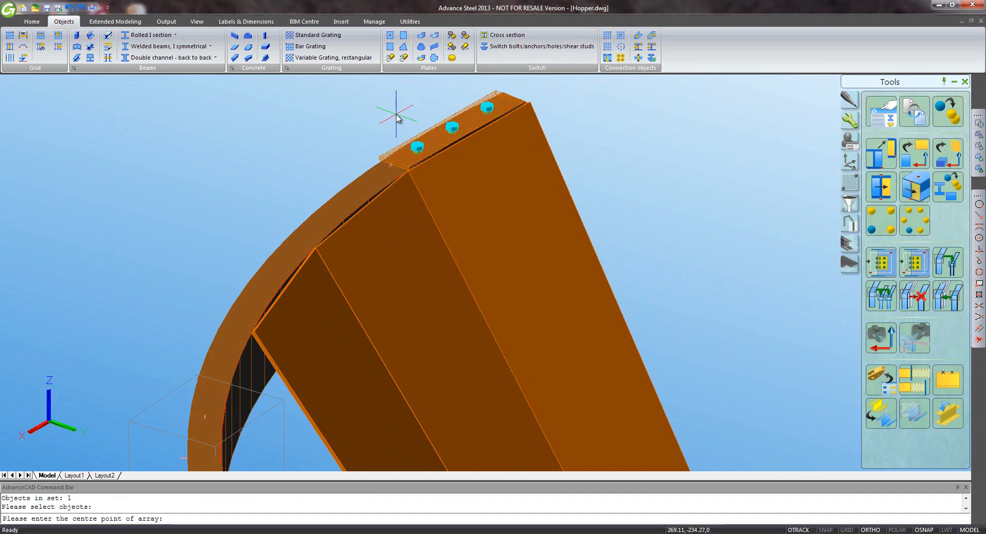
# Reset the UCS to World and polar-array the bolted plate about 0,0 with 3 rotated items at 10 degrees and zero Z offset.
pyautogui.click(850, 144)
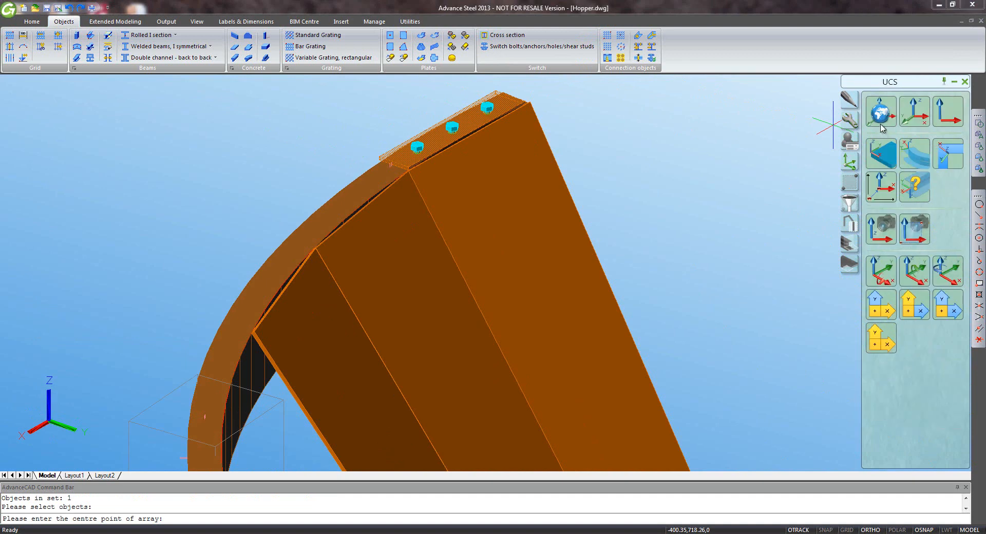
pyautogui.click(853, 127)
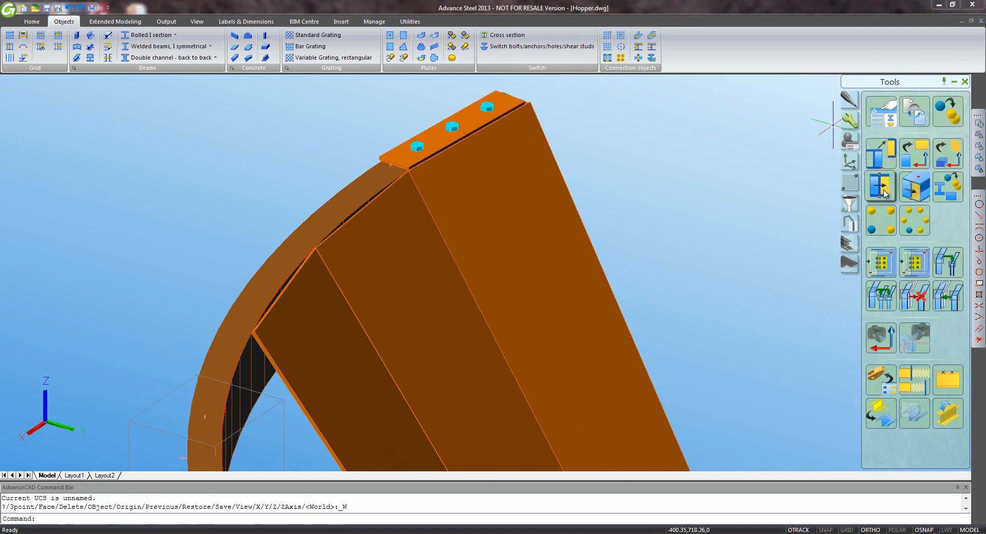
pyautogui.click(907, 156)
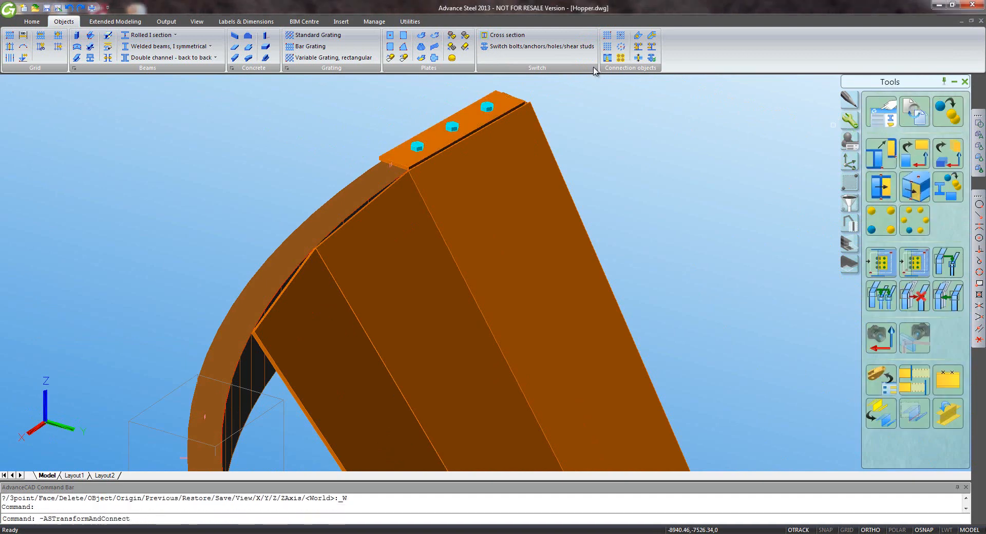
pyautogui.click(483, 101)
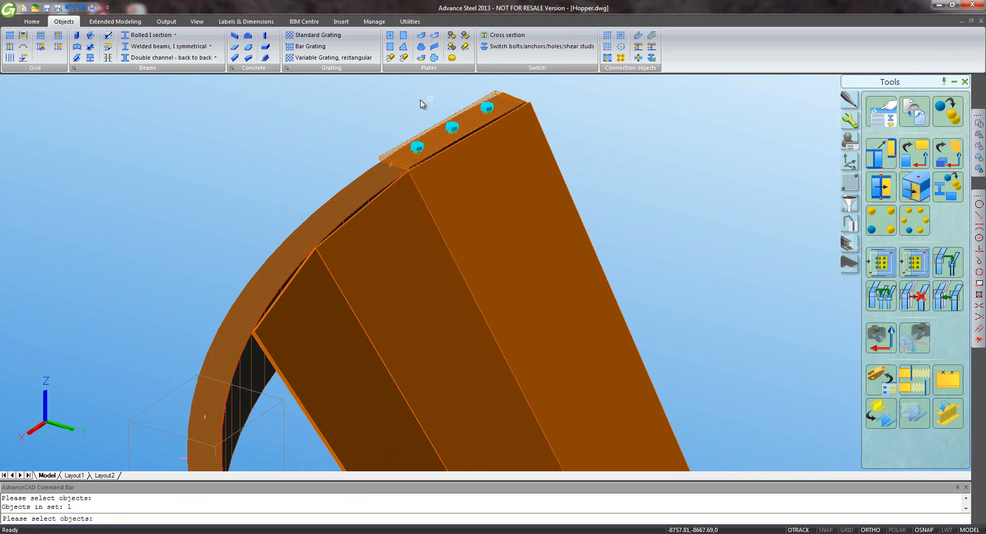
pyautogui.press('Return')
pyautogui.write('0,0')
pyautogui.press('Return')
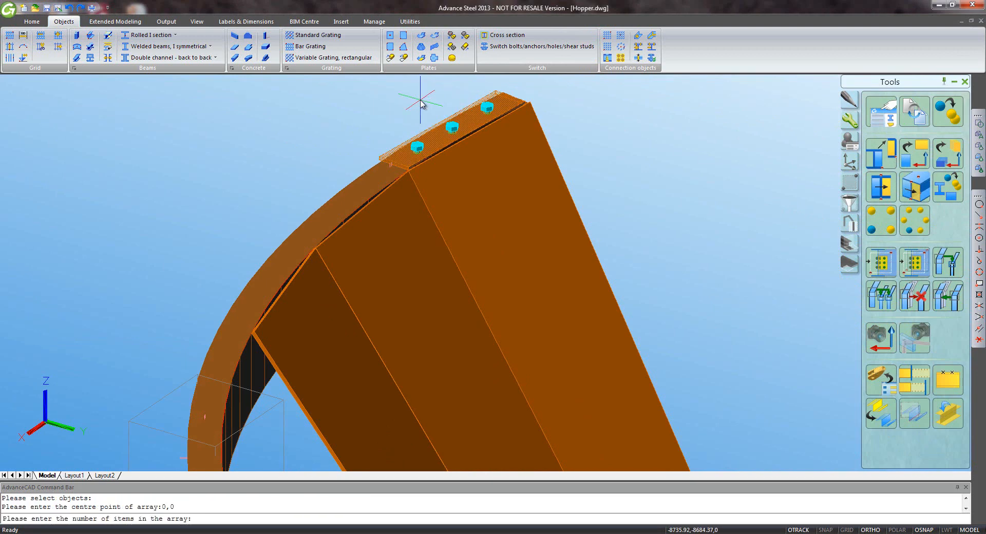
pyautogui.press('Return')
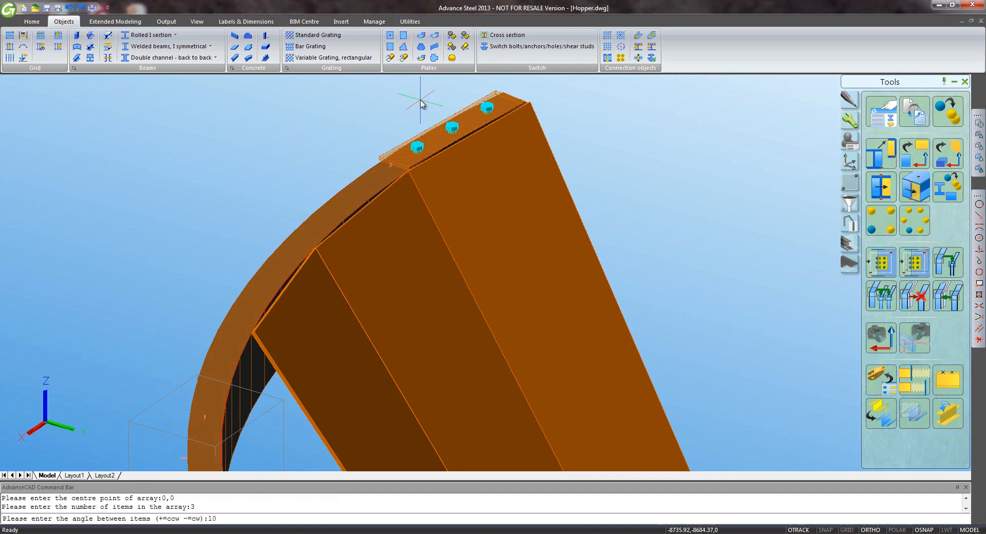
pyautogui.press('Return')
pyautogui.press('Return')
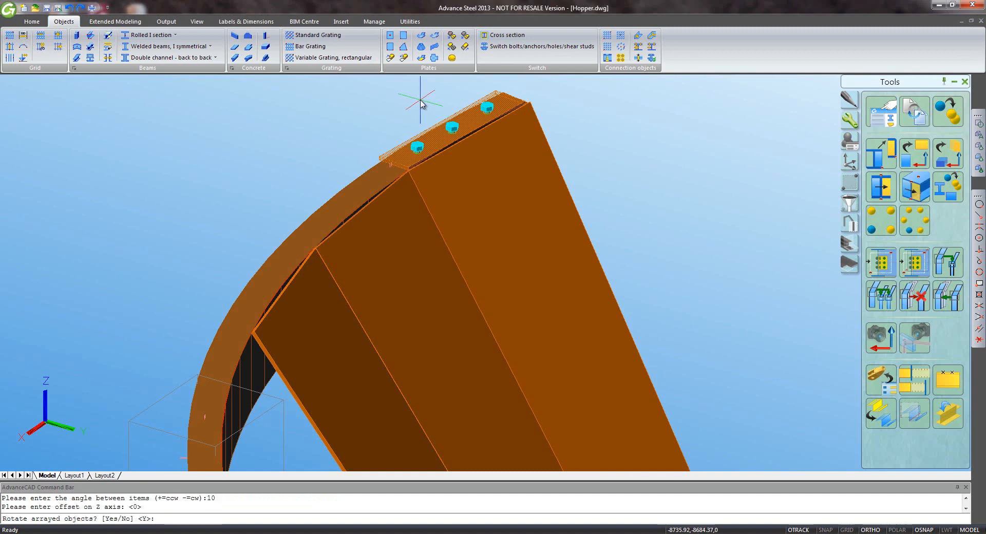
pyautogui.press('Return')
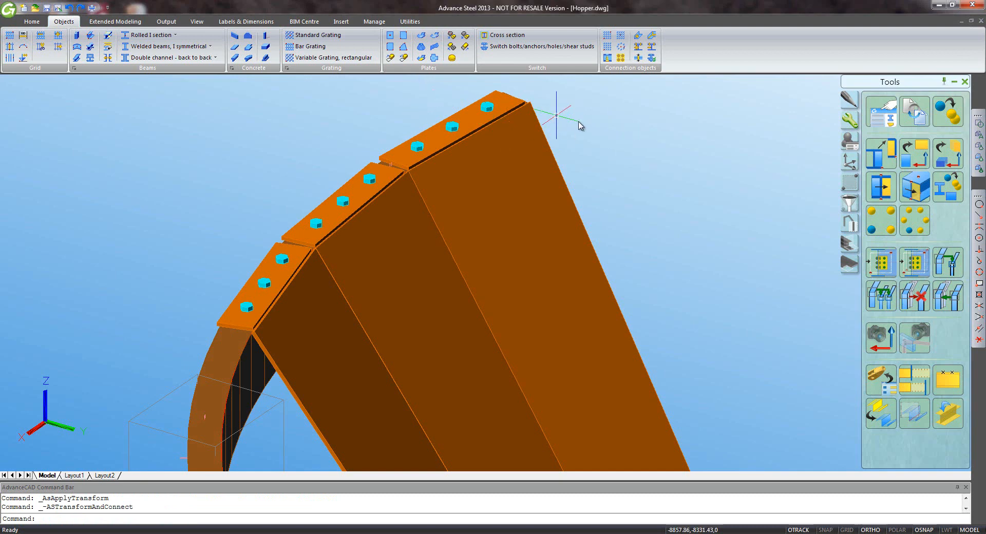
# Join the original bolted plate to the hopper's first segment with a folded plate connection, keeping justification 0 and radius 20.
pyautogui.click(434, 35)
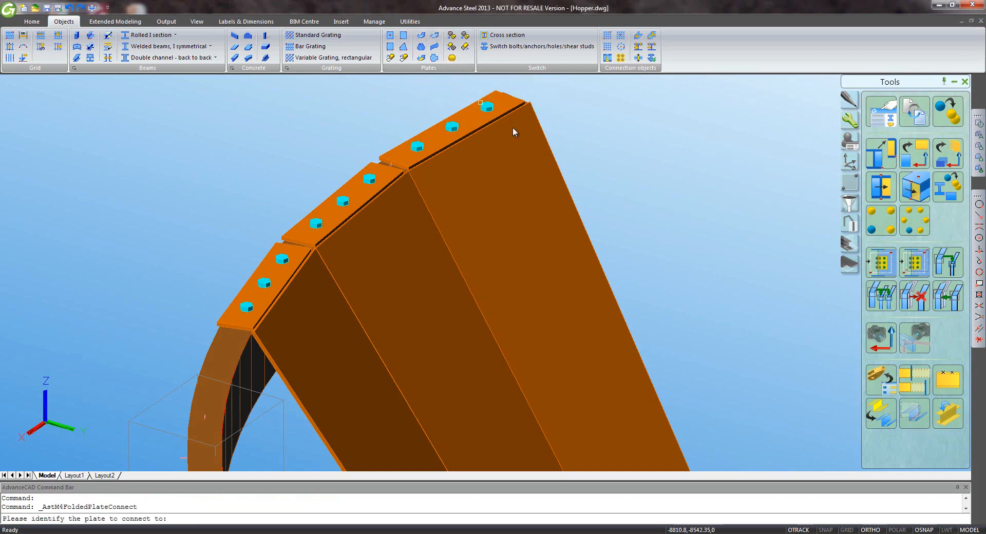
pyautogui.scroll(5, 508, 103)
pyautogui.moveTo(500, 90); pyautogui.dragTo(488, 176, button='middle')
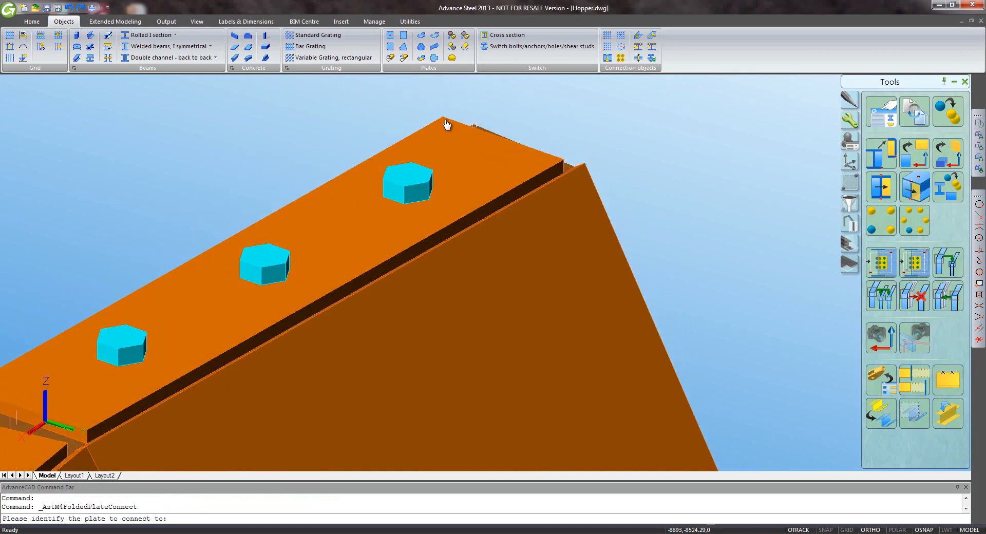
pyautogui.click(434, 124)
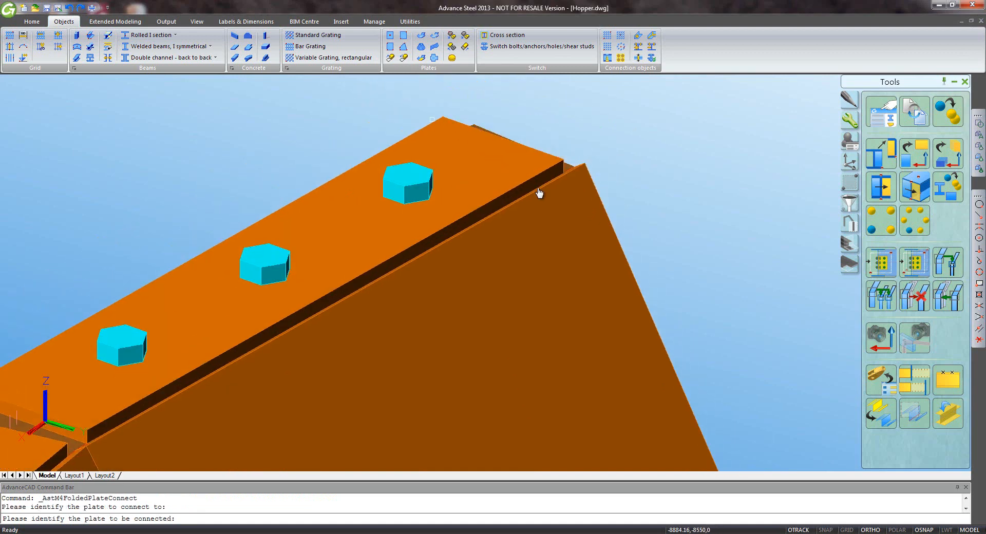
pyautogui.click(621, 344)
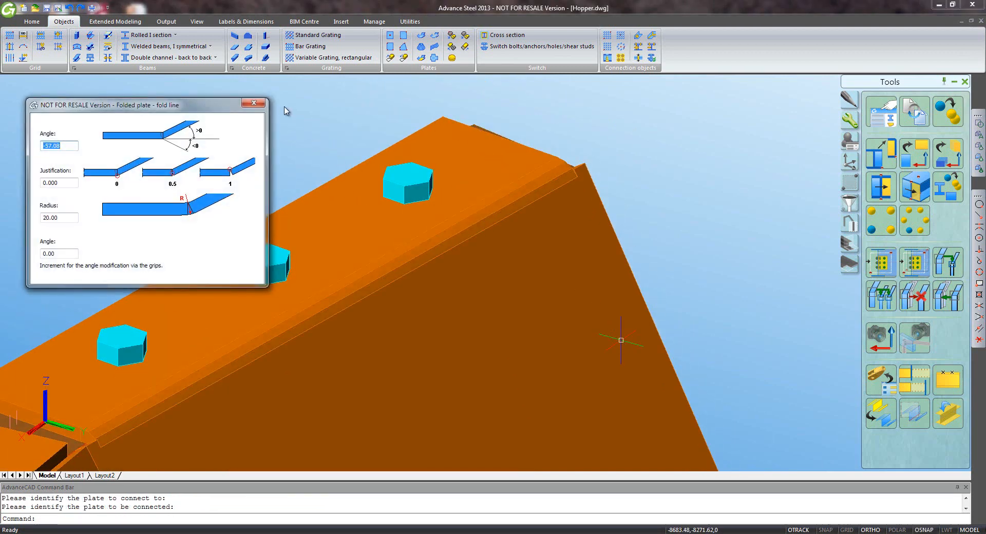
pyautogui.click(258, 105)
# Connect the middle bolted plate to the hopper's second segment as a folded plate with justification 0 and radius 20.
pyautogui.scroll(-4, 259, 155)
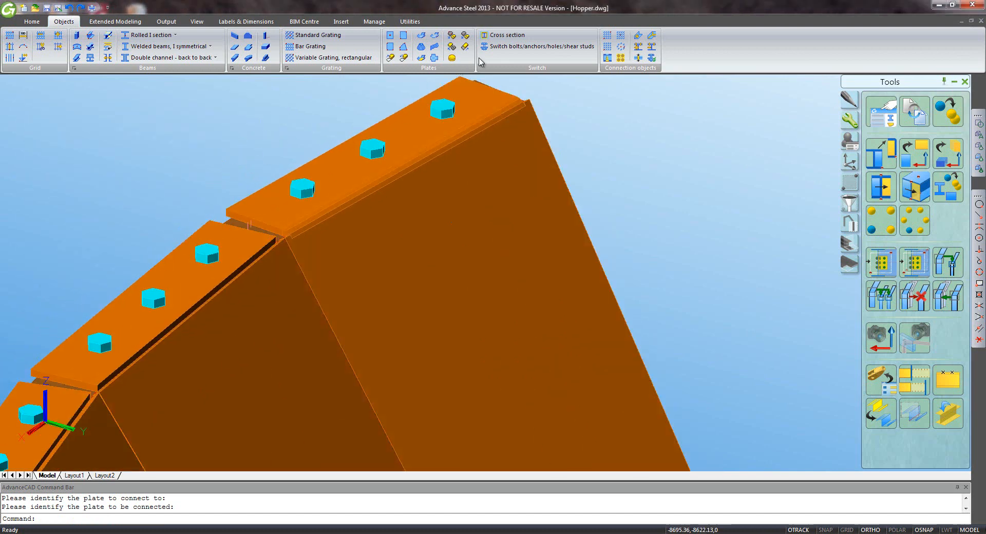
pyautogui.press('Return')
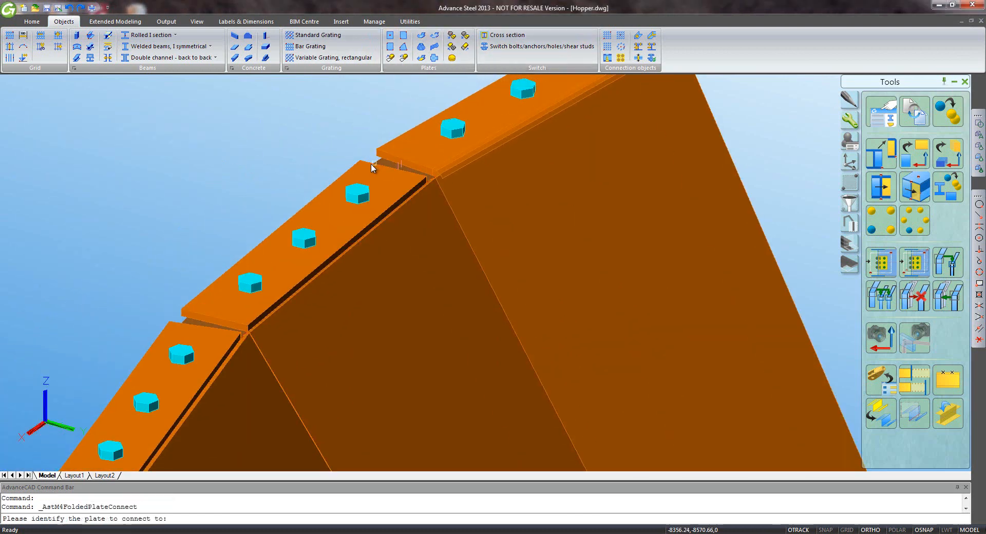
pyautogui.click(360, 163)
pyautogui.click(425, 363)
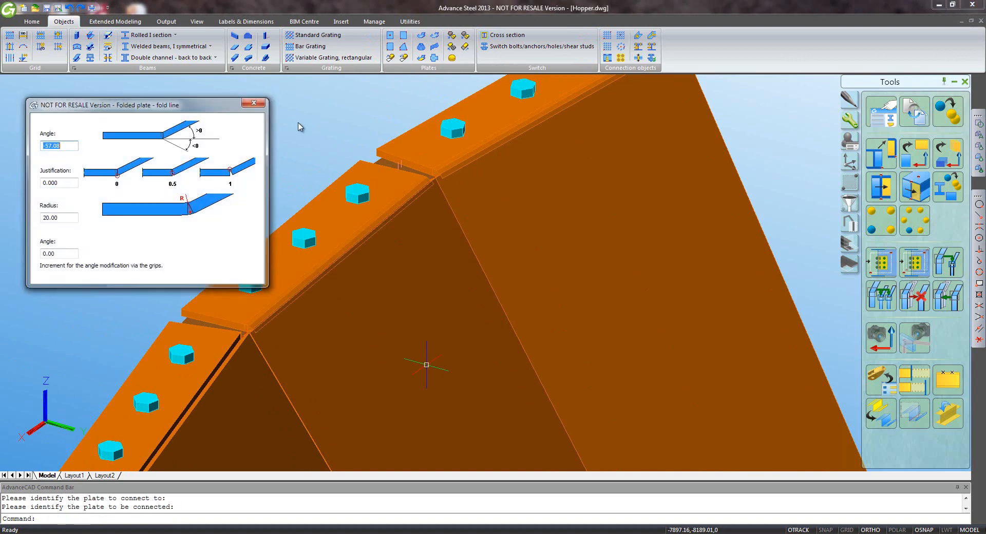
pyautogui.click(253, 103)
# Connect the third bolted plate to the hopper's third segment as a folded plate with justification 0 and radius 20.
pyautogui.scroll(2, 213, 242)
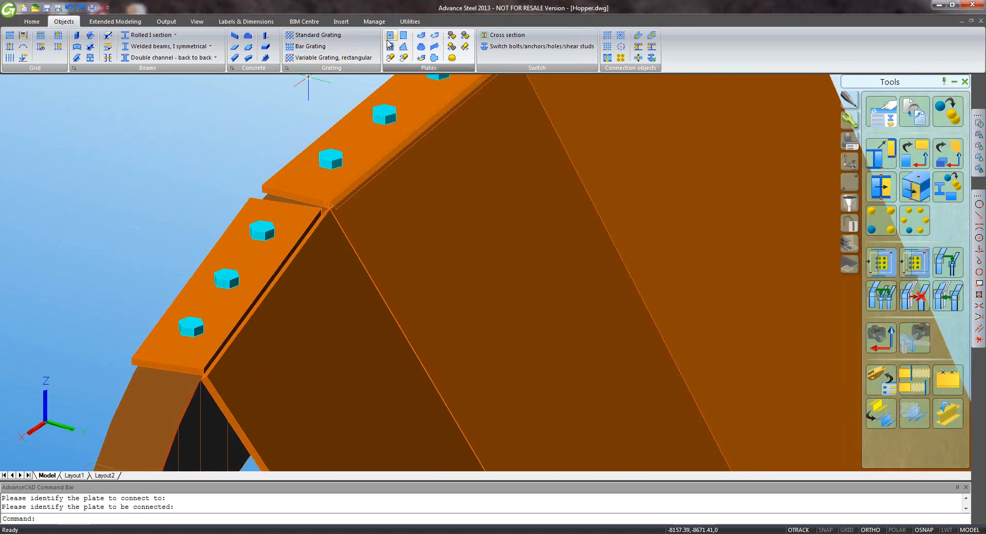
pyautogui.click(422, 37)
pyautogui.click(249, 205)
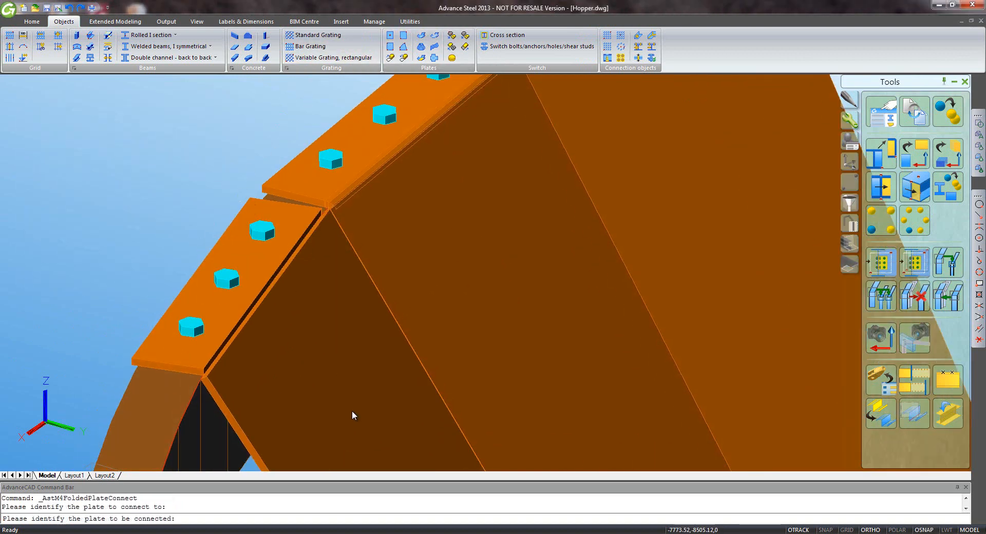
pyautogui.click(359, 430)
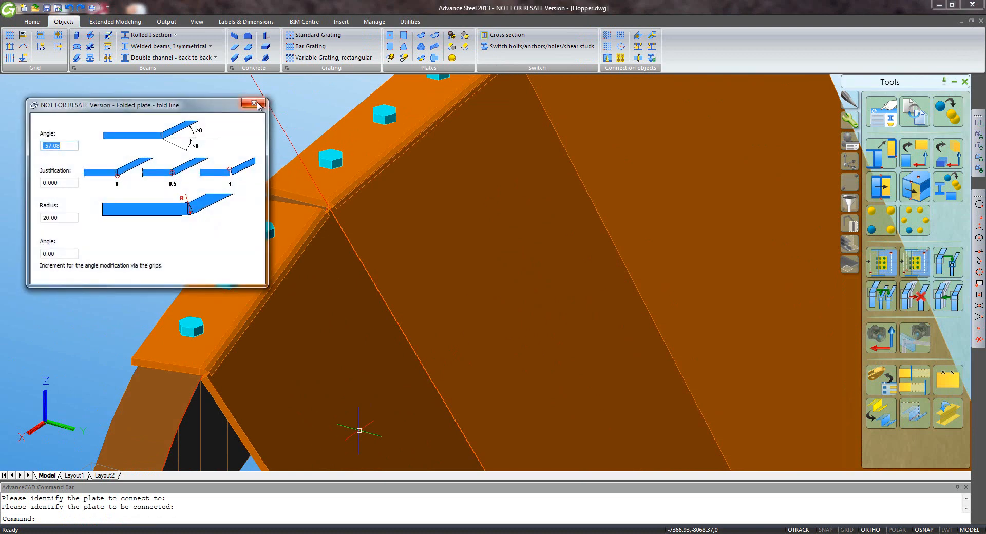
pyautogui.click(254, 103)
# Make a rotated copy of the hopper folded plate with its connections, 30 degrees about 0,0 in 2D, keeping the source.
pyautogui.scroll(-5, 326, 185)
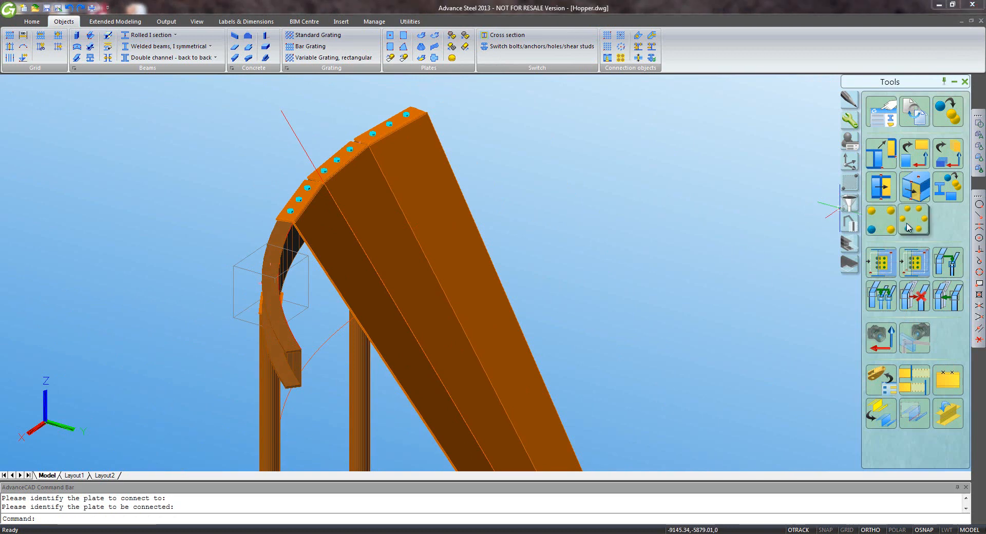
pyautogui.click(914, 153)
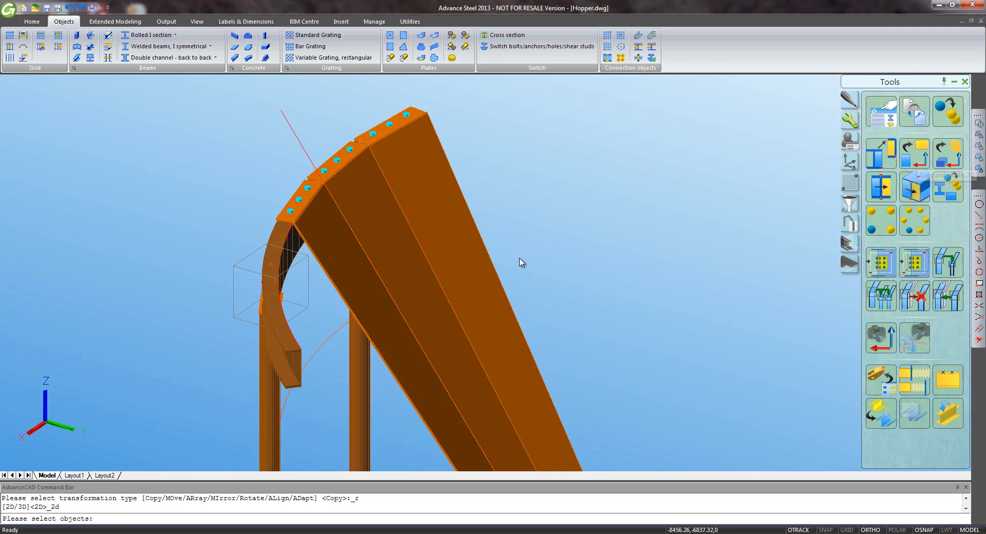
pyautogui.click(485, 290)
pyautogui.press('Return')
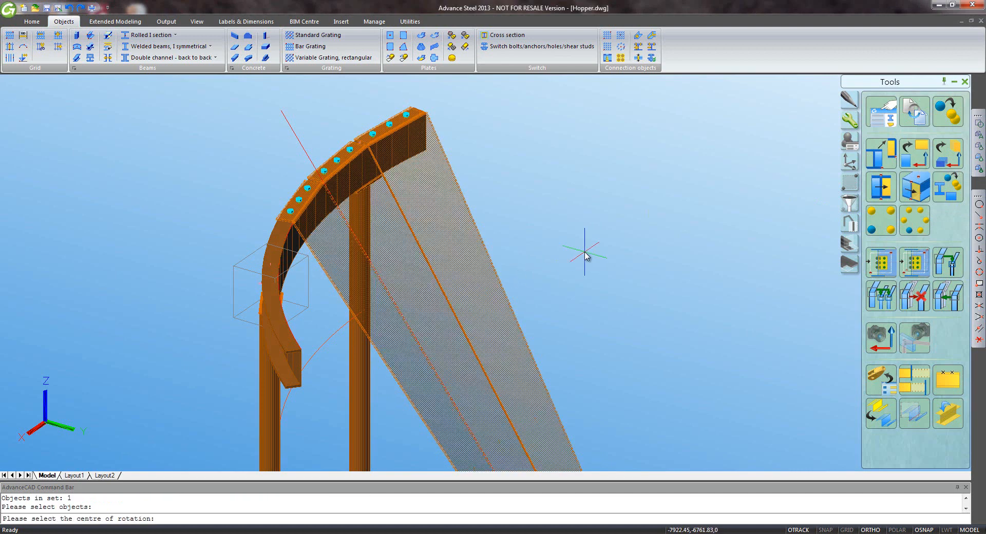
pyautogui.write('0,0')
pyautogui.press('Return')
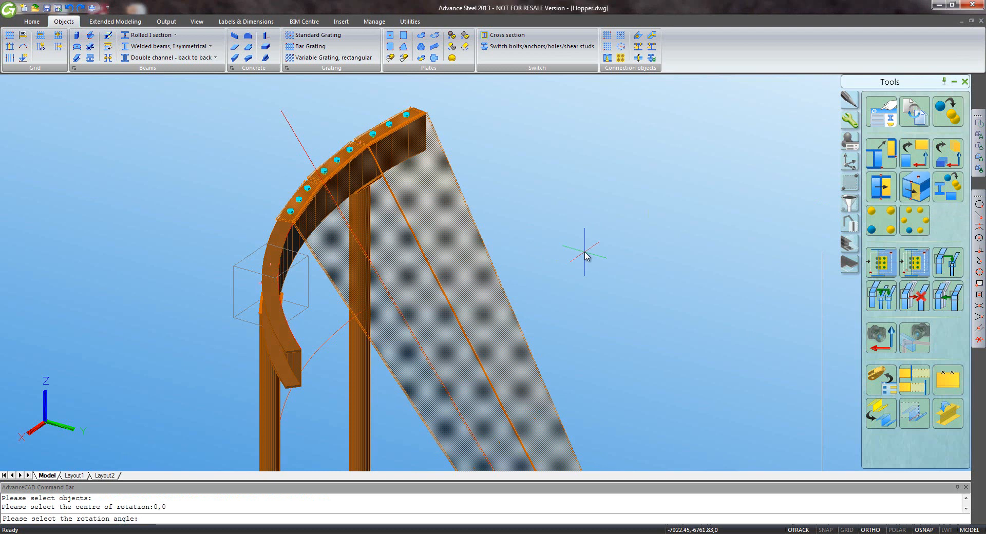
pyautogui.write('30')
pyautogui.press('Return')
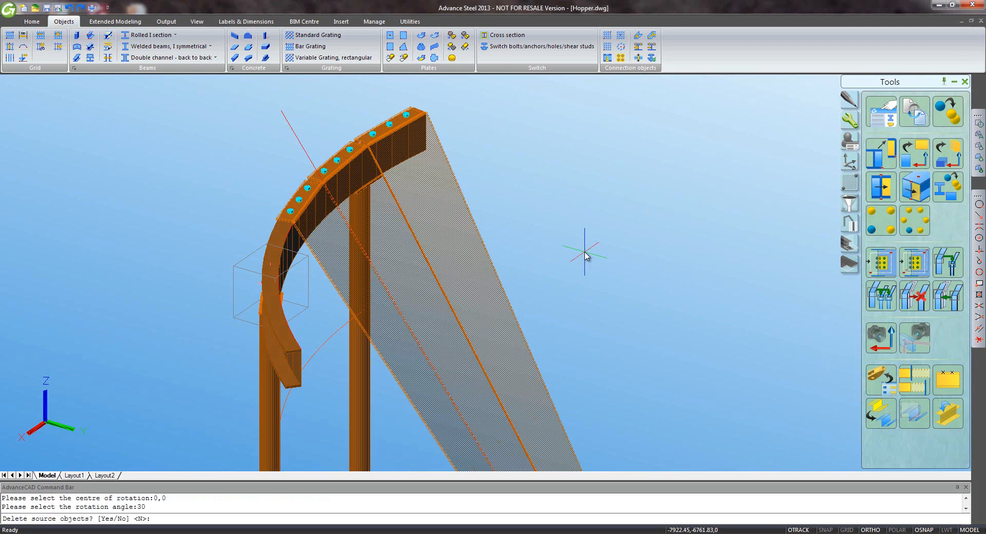
pyautogui.press('Return')
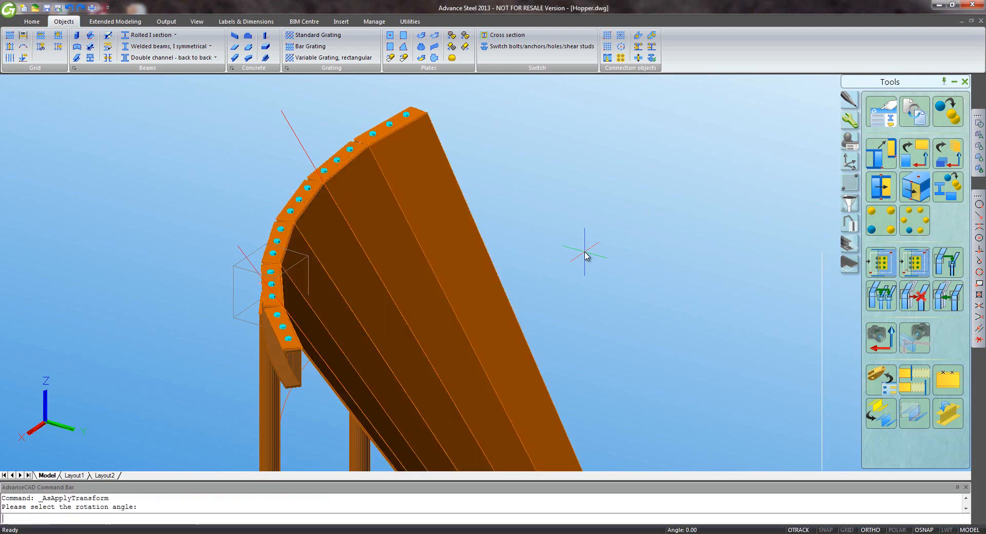
# Apply the rotated copy of the folded hopper plate and save the drawing.
pyautogui.press('Return')
pyautogui.scroll(-5, 509, 256)
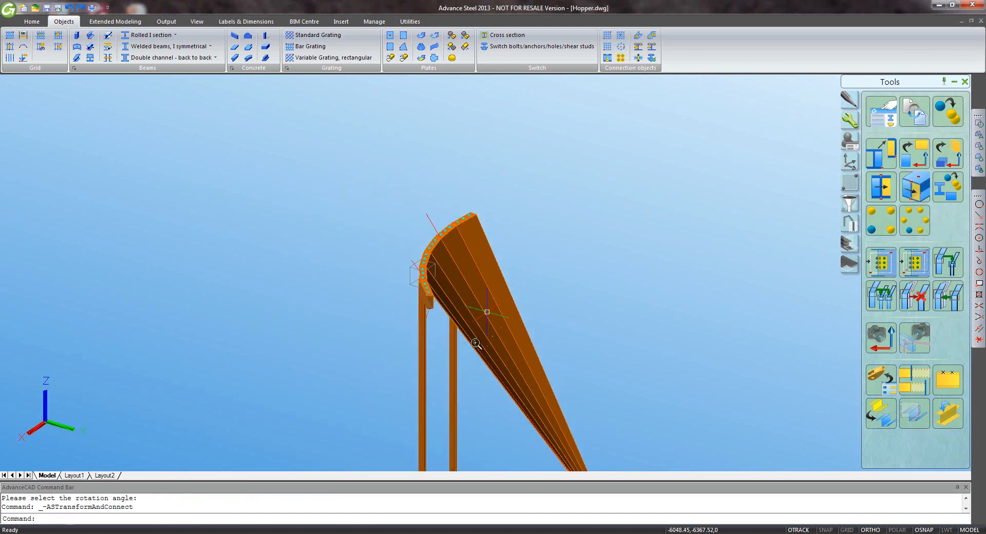
pyautogui.scroll(-3, 476, 343)
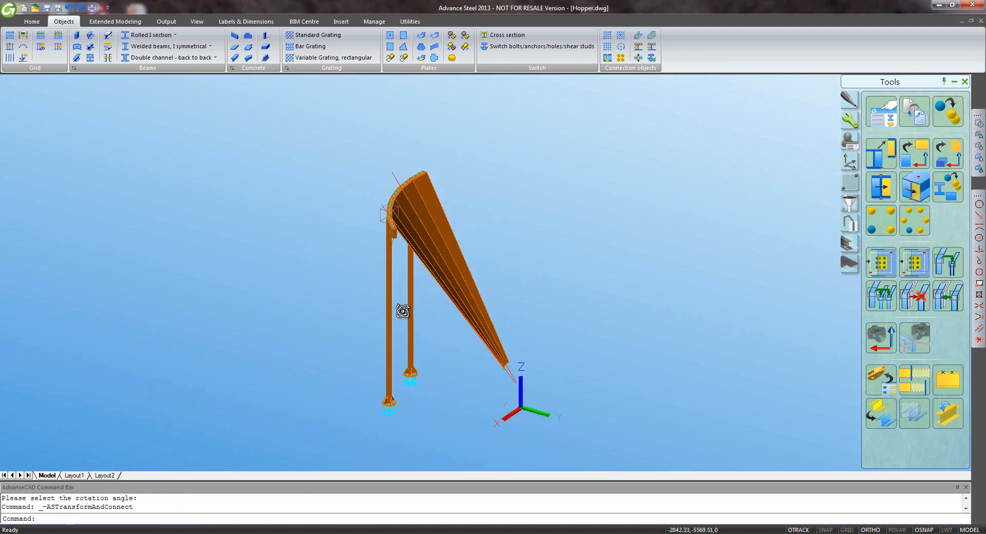
pyautogui.moveTo(400, 308)
pyautogui.keyDown('shift'); pyautogui.mouseDown(button='middle')
pyautogui.moveTo(649, 315)
pyautogui.moveTo(620, 328)
pyautogui.mouseUp(button='middle'); pyautogui.keyUp('shift')
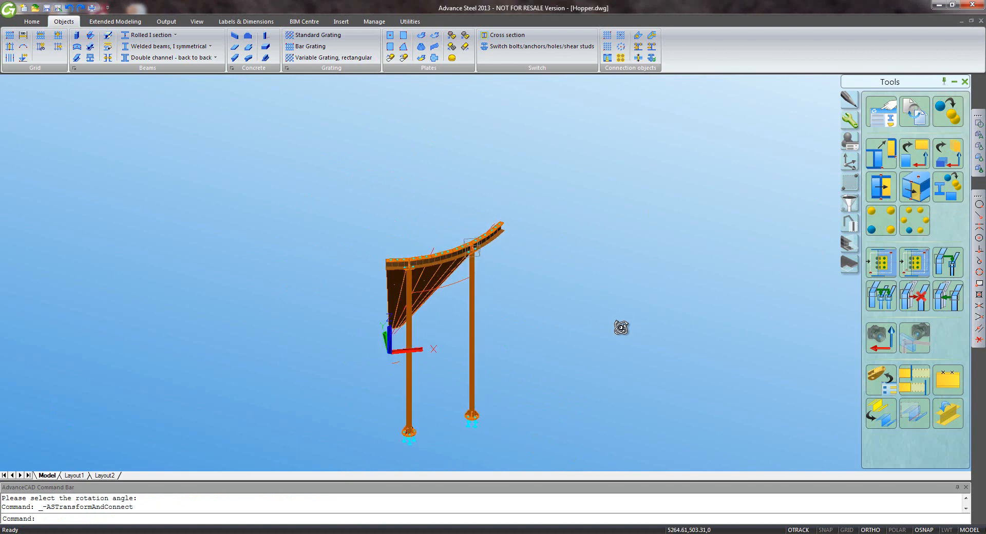
pyautogui.hotkey('ctrl', 's')
pyautogui.moveTo(556, 324); pyautogui.dragTo(557, 298, button='middle')
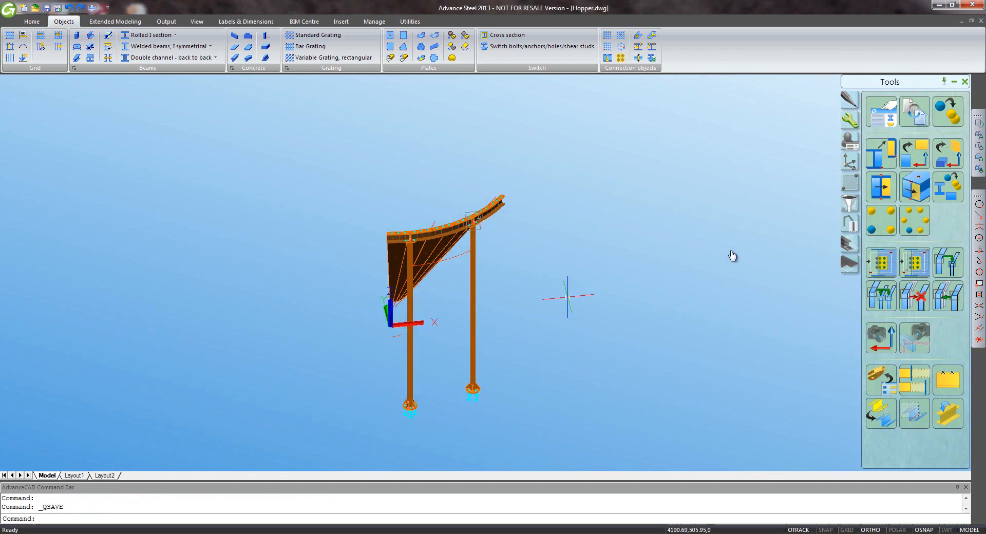
# Polar array the channel beam, both folded hopper plates and both columns with their connections about 0,0: 6 items, 60 degrees apart, Z offset 0, rotated.
pyautogui.click(914, 219)
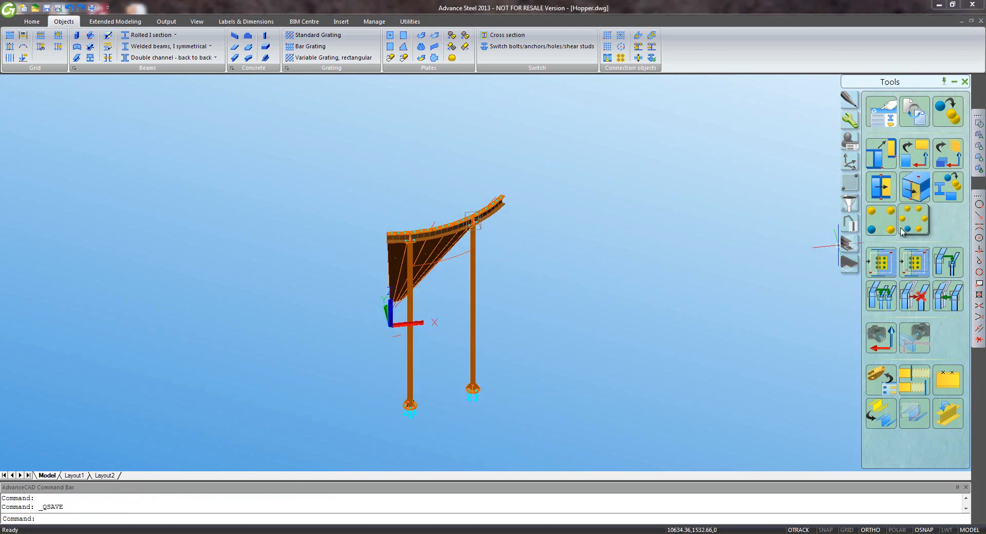
pyautogui.click(502, 210)
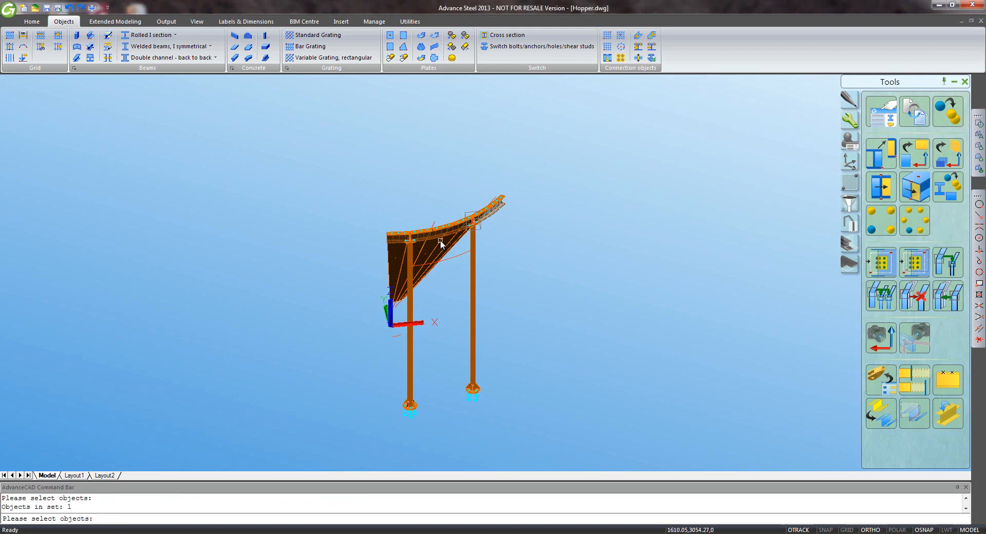
pyautogui.scroll(8, 439, 239)
pyautogui.click(455, 242)
pyautogui.click(346, 267)
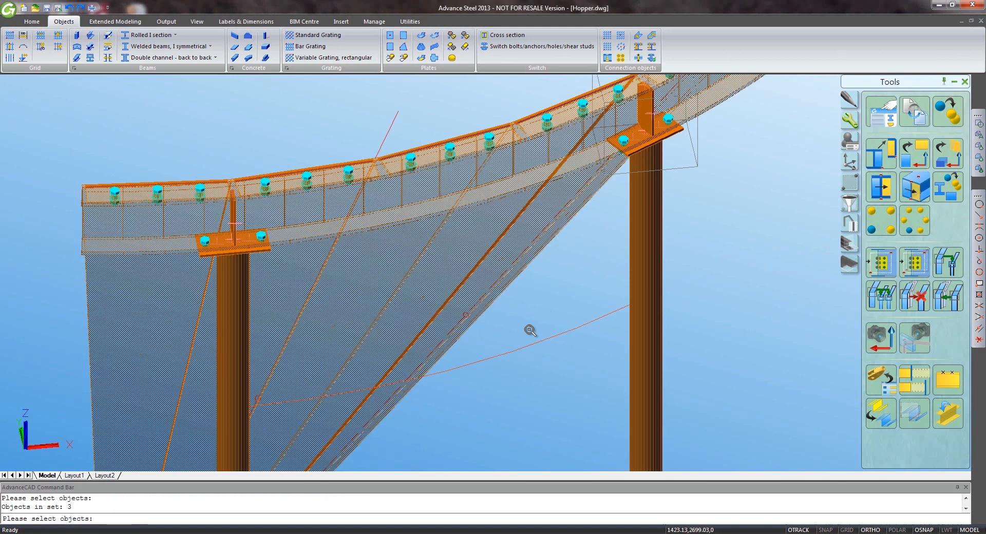
pyautogui.scroll(-7, 597, 383)
pyautogui.moveTo(590, 394); pyautogui.dragTo(522, 224, button='middle')
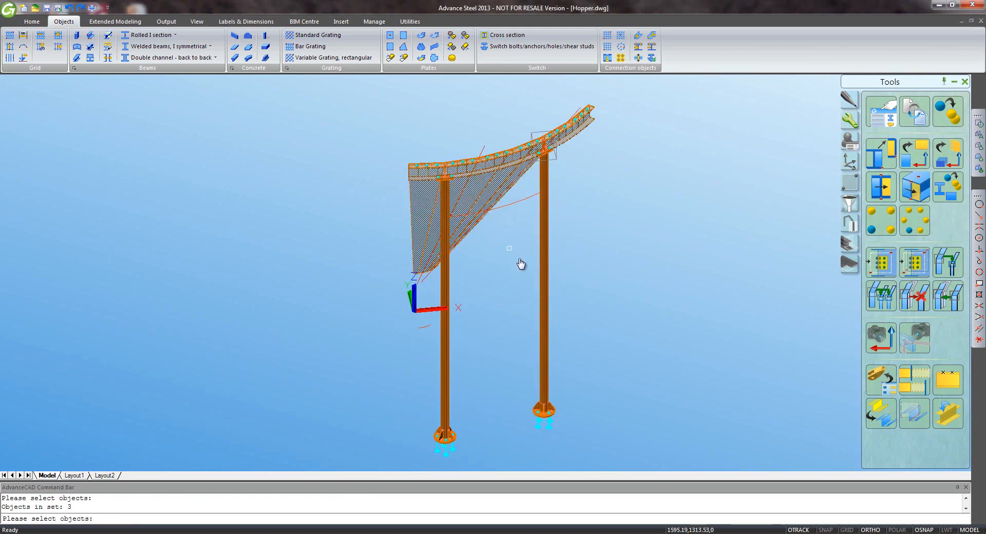
pyautogui.click(543, 280)
pyautogui.click(445, 285)
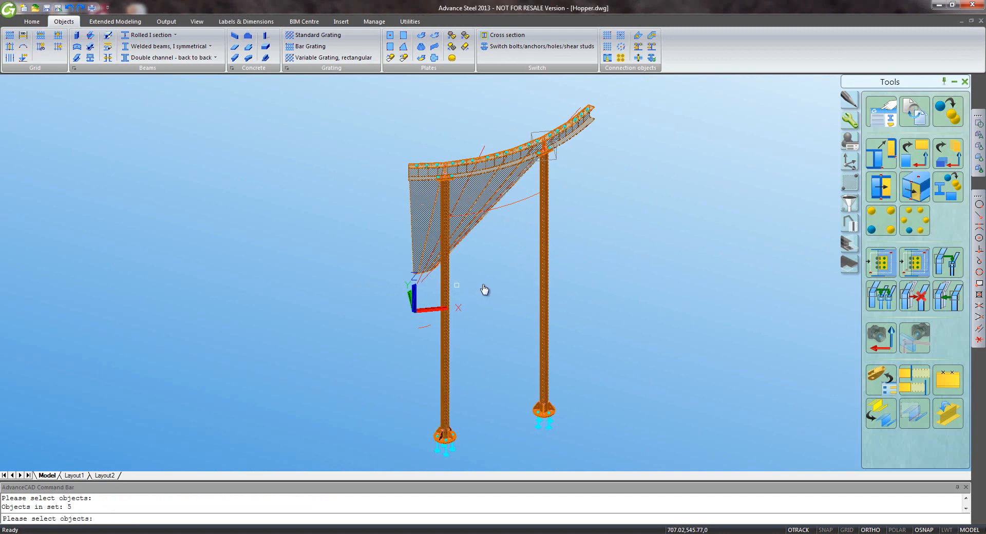
pyautogui.press('Return')
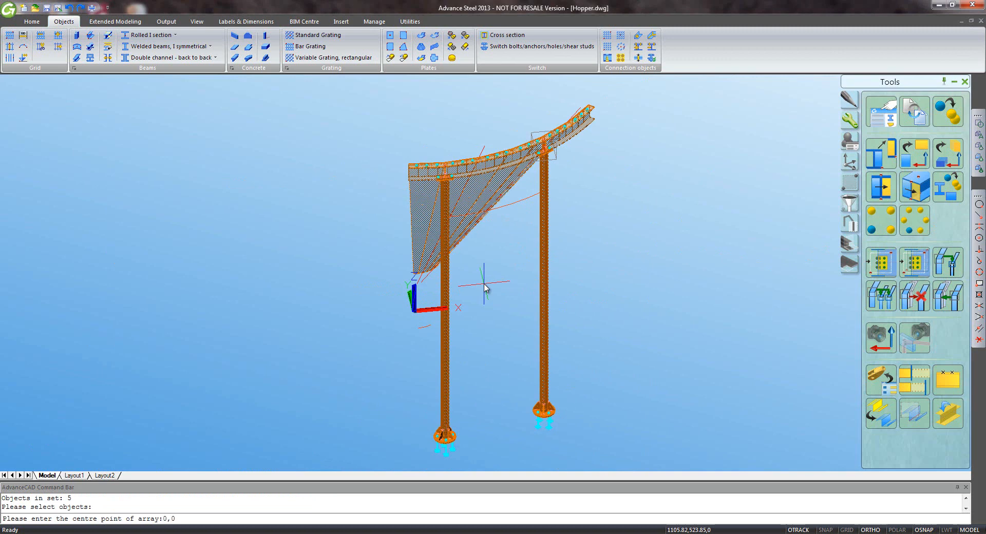
pyautogui.press('Return')
pyautogui.write('6')
pyautogui.press('Return')
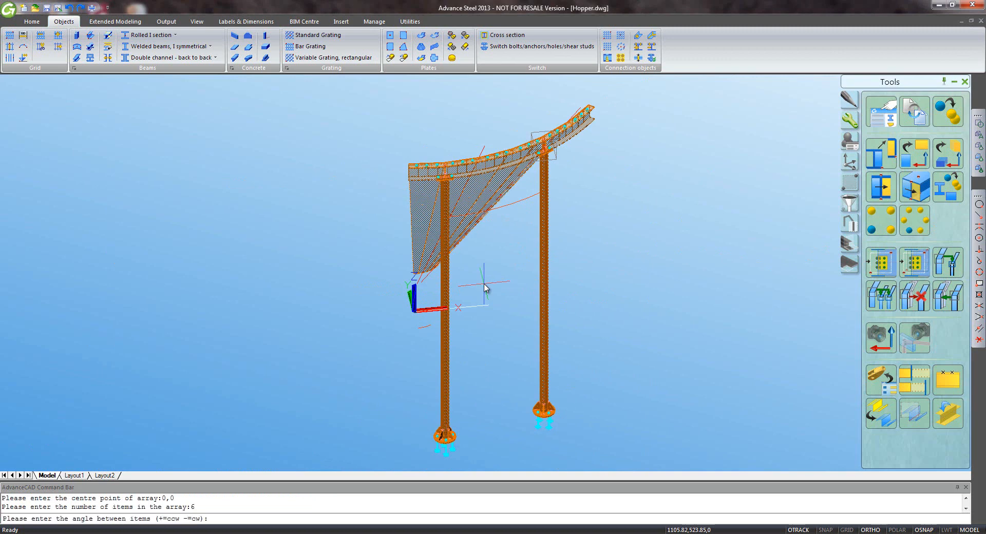
pyautogui.press('Return')
pyautogui.press('Return')
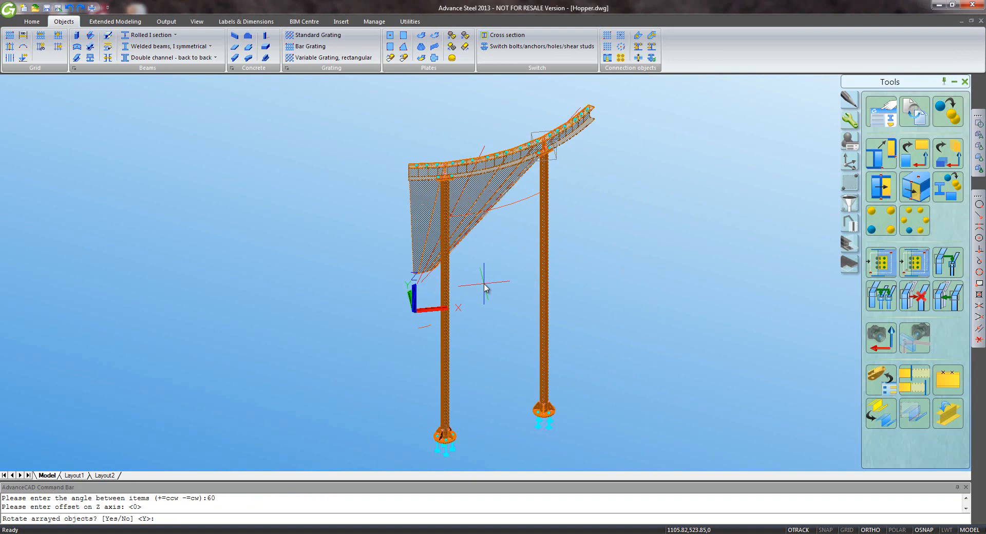
pyautogui.press('Return')
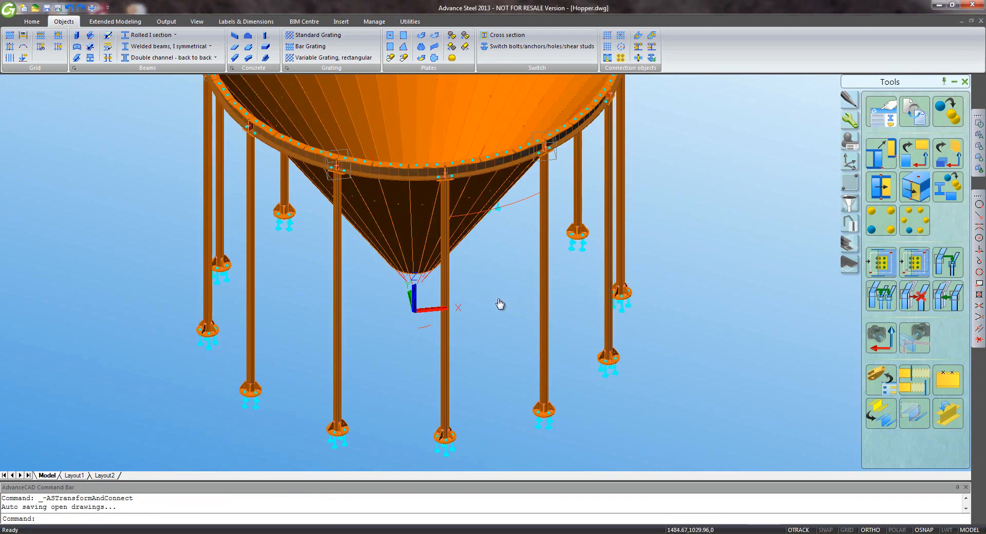
pyautogui.scroll(-2, 488, 328)
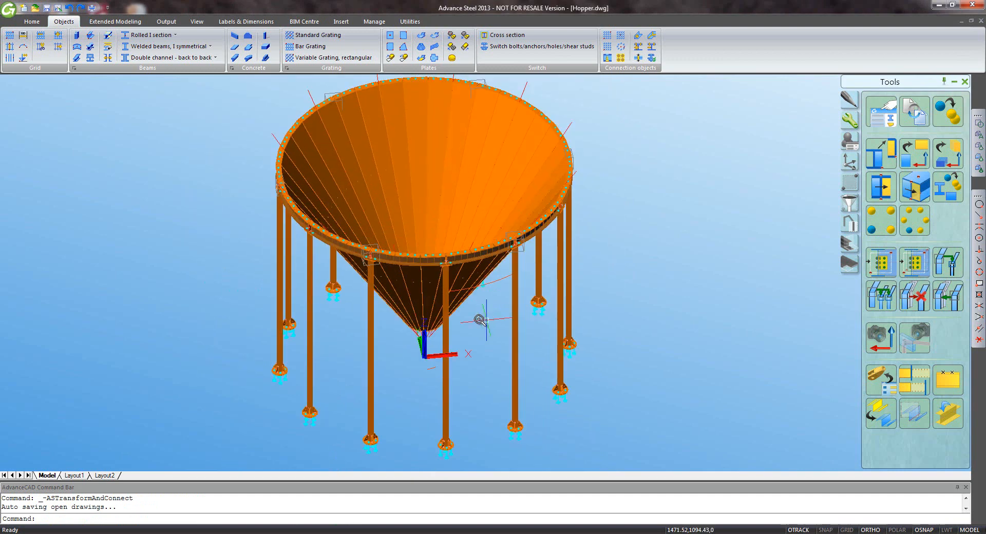
# Turn off the Construction and Plates layers.
pyautogui.click(409, 21)
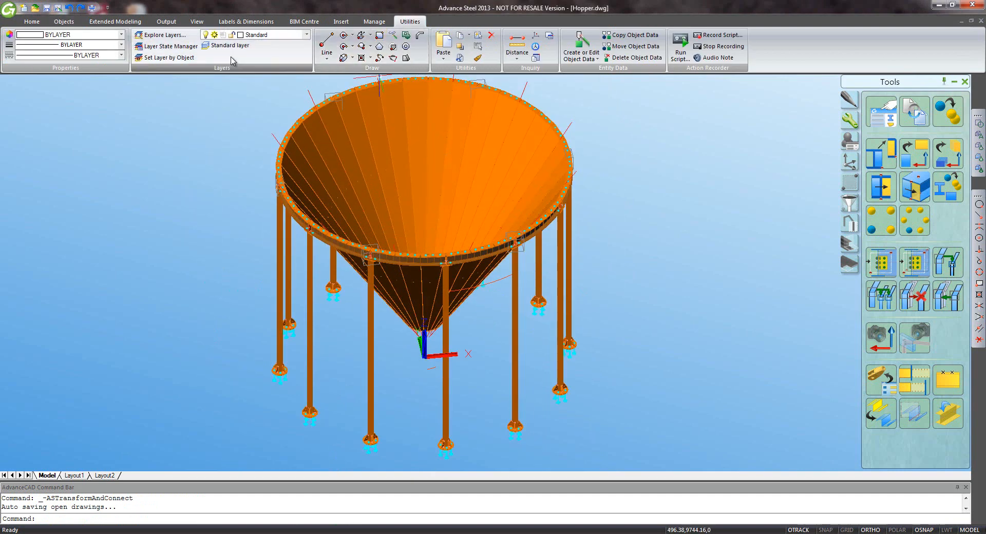
pyautogui.click(307, 35)
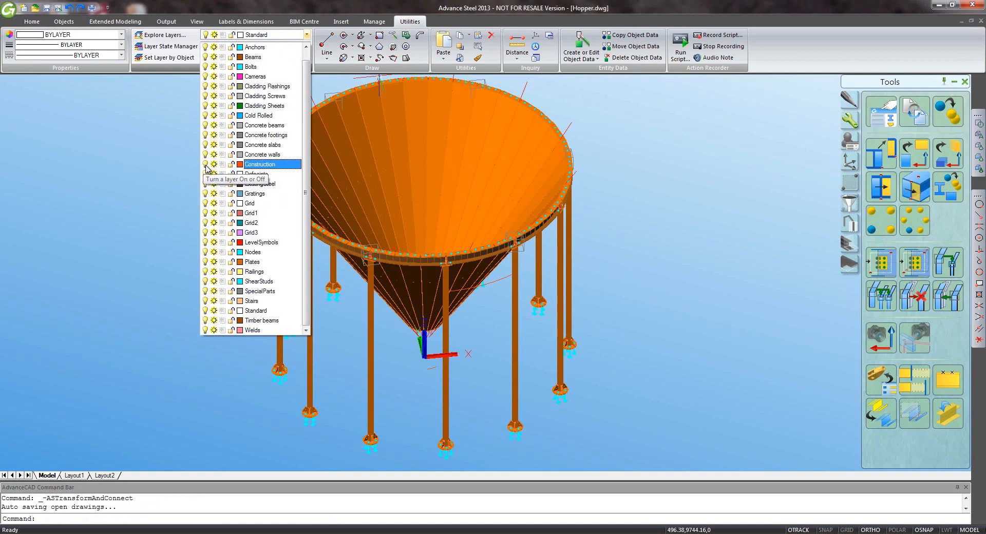
pyautogui.click(145, 197)
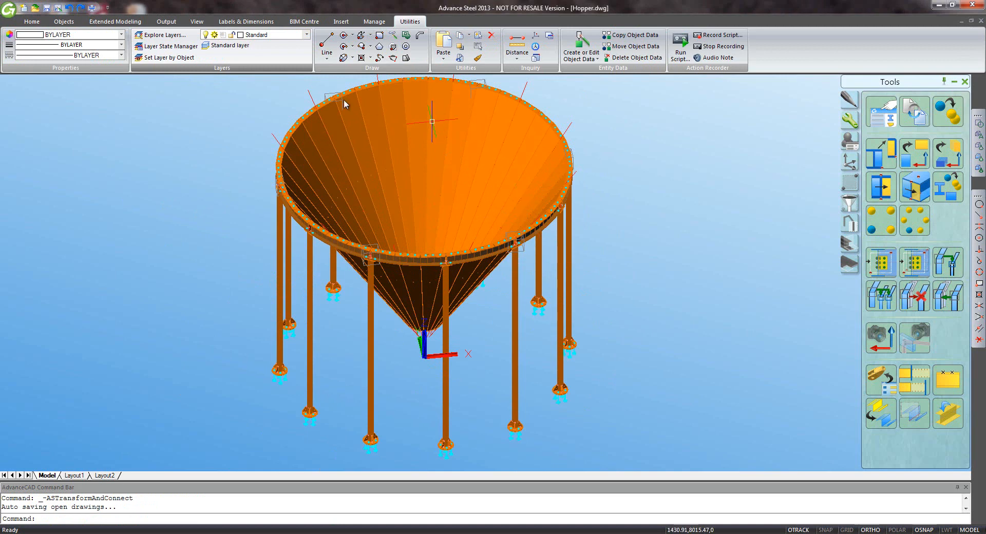
pyautogui.click(277, 34)
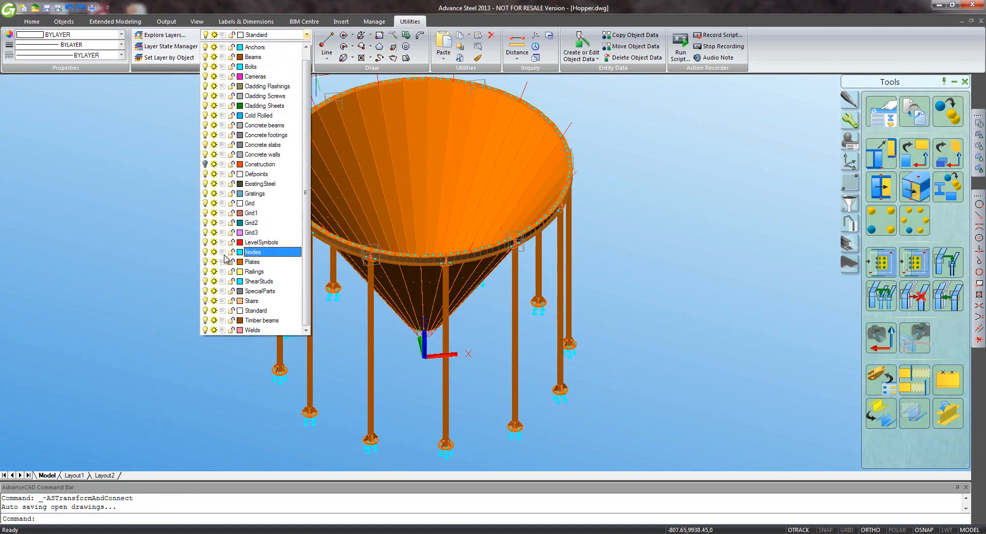
pyautogui.click(135, 263)
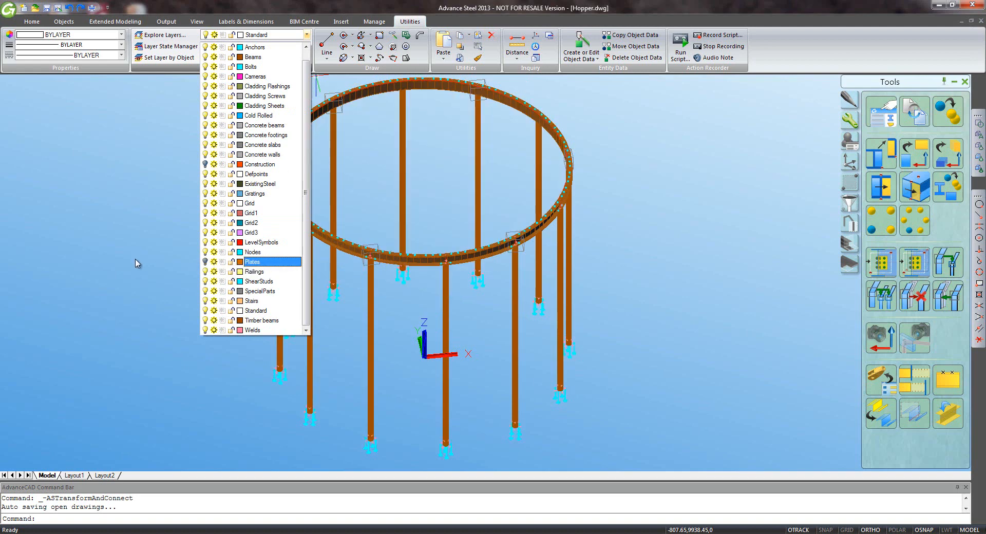
# Join two adjacent curved channel beam segments of the ring end to end with a Front plate splice from the Connection Vault.
pyautogui.scroll(2, 543, 244)
pyautogui.scroll(2, 539, 237)
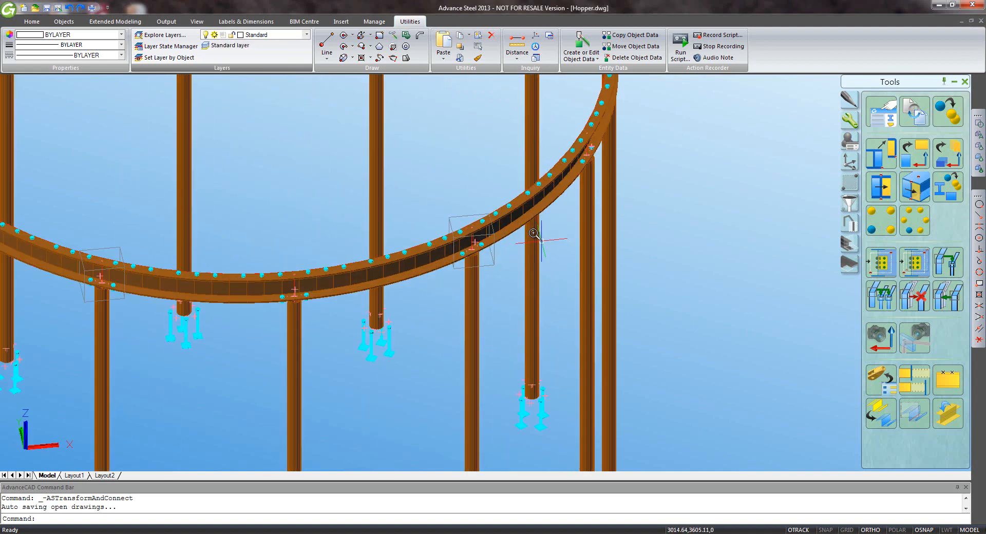
pyautogui.scroll(2, 534, 228)
pyautogui.click(508, 230)
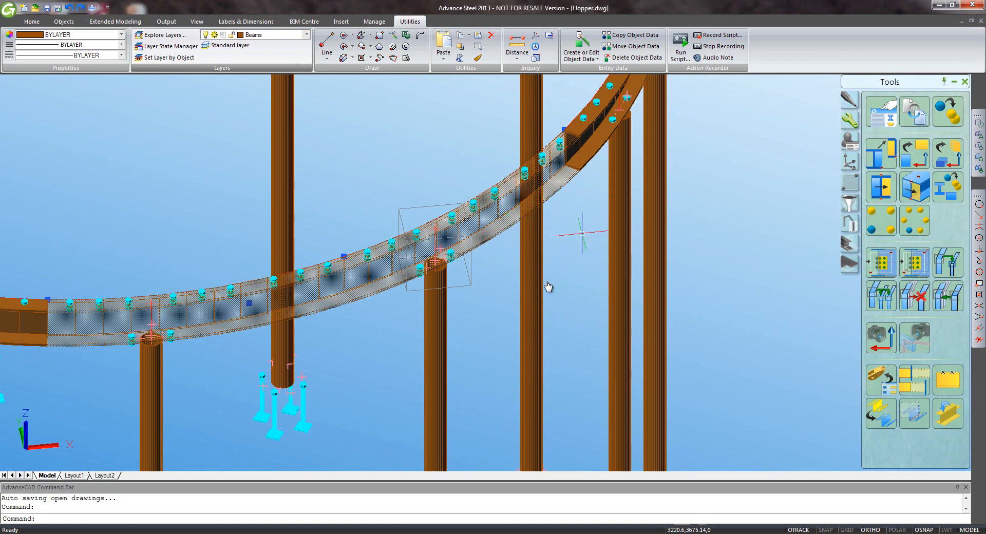
pyautogui.moveTo(578, 231); pyautogui.dragTo(517, 315, button='middle')
pyautogui.press('Escape')
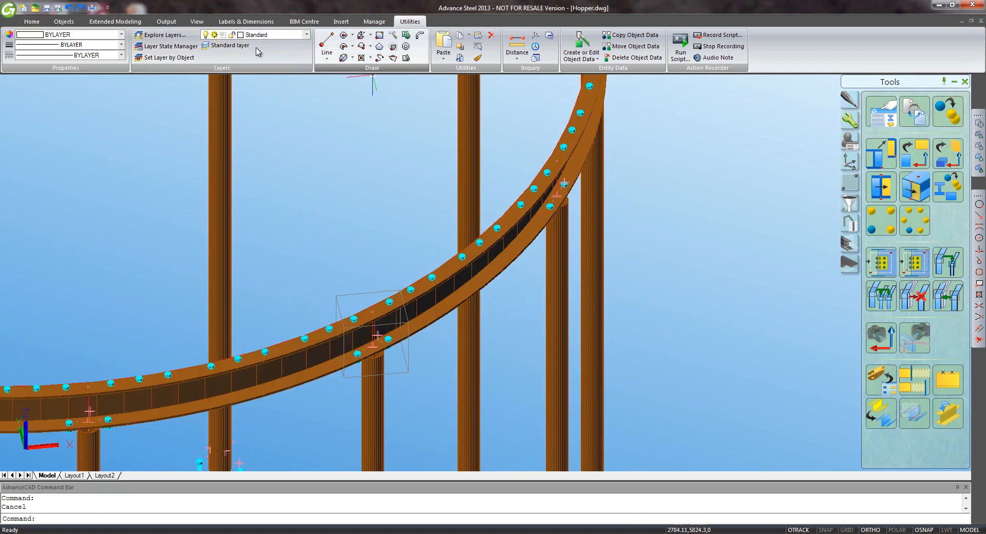
pyautogui.click(32, 21)
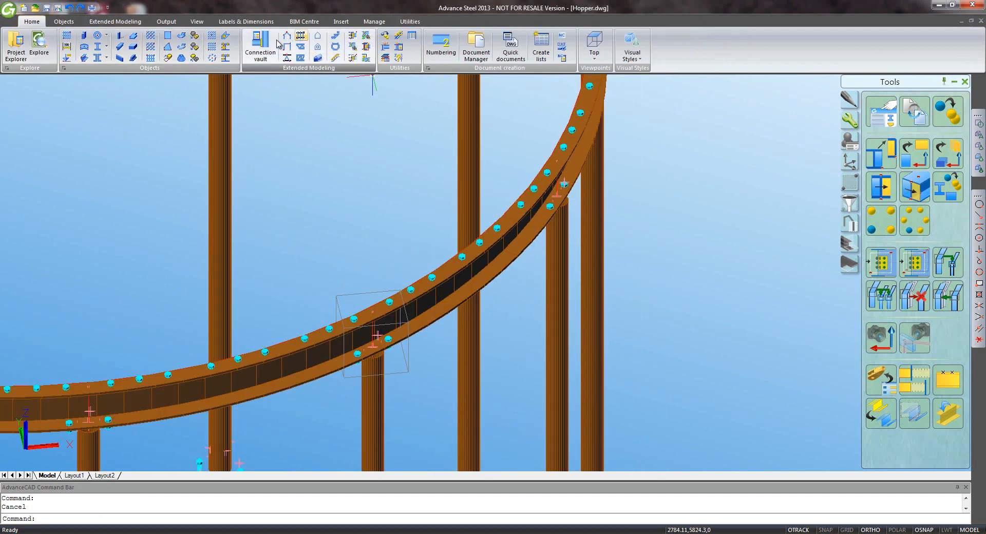
pyautogui.click(260, 45)
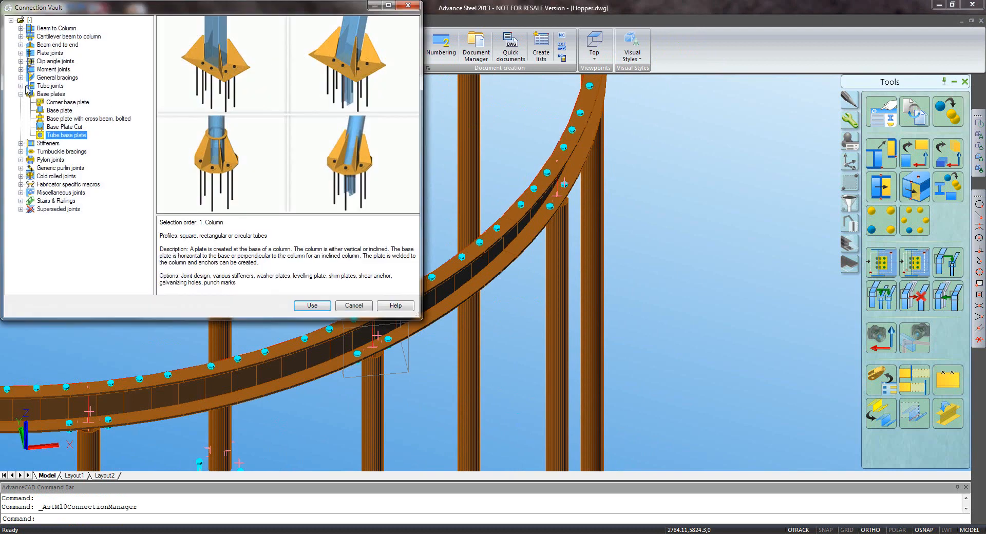
pyautogui.click(21, 44)
pyautogui.click(53, 69)
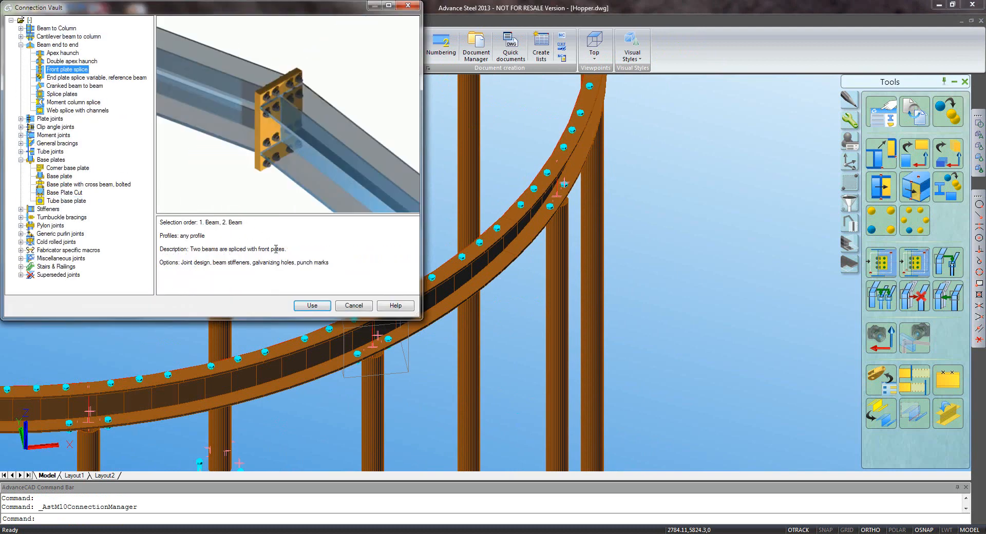
pyautogui.click(312, 305)
pyautogui.click(527, 248)
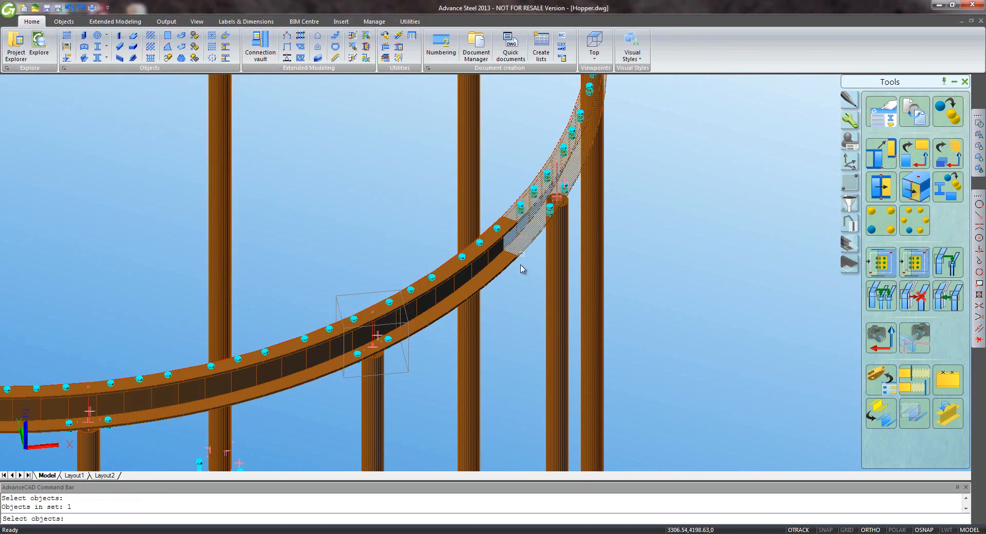
pyautogui.press('Return')
pyautogui.click(514, 274)
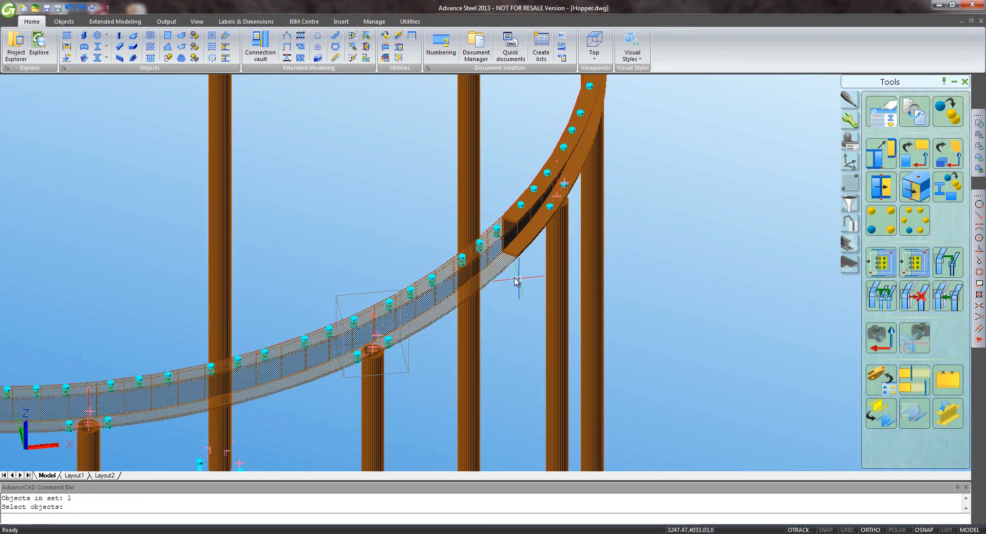
pyautogui.press('Return')
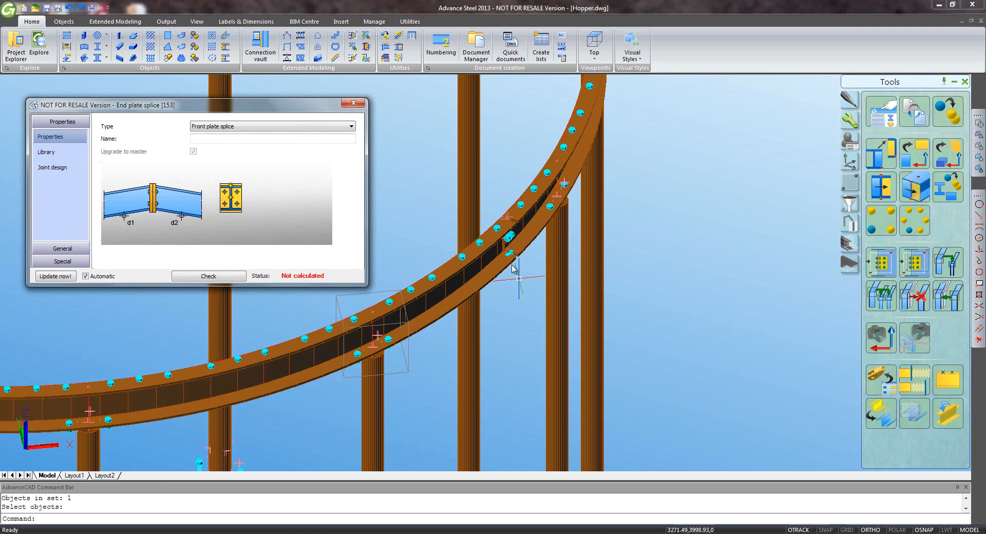
# Examine the new splice and its plate layout and bolt group settings, and close its properties.
pyautogui.click(528, 272)
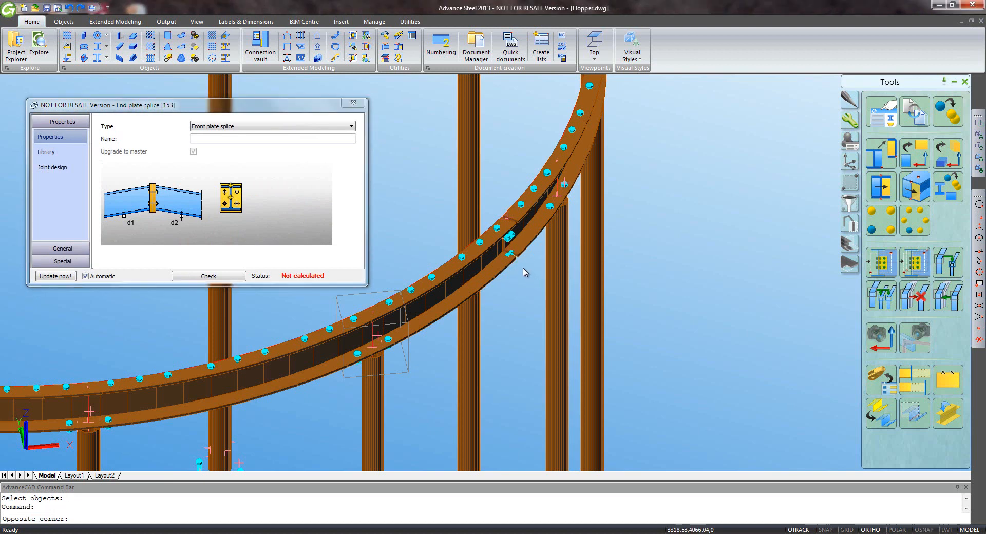
pyautogui.moveTo(524, 270); pyautogui.dragTo(531, 308, button='middle')
pyautogui.scroll(4, 538, 300)
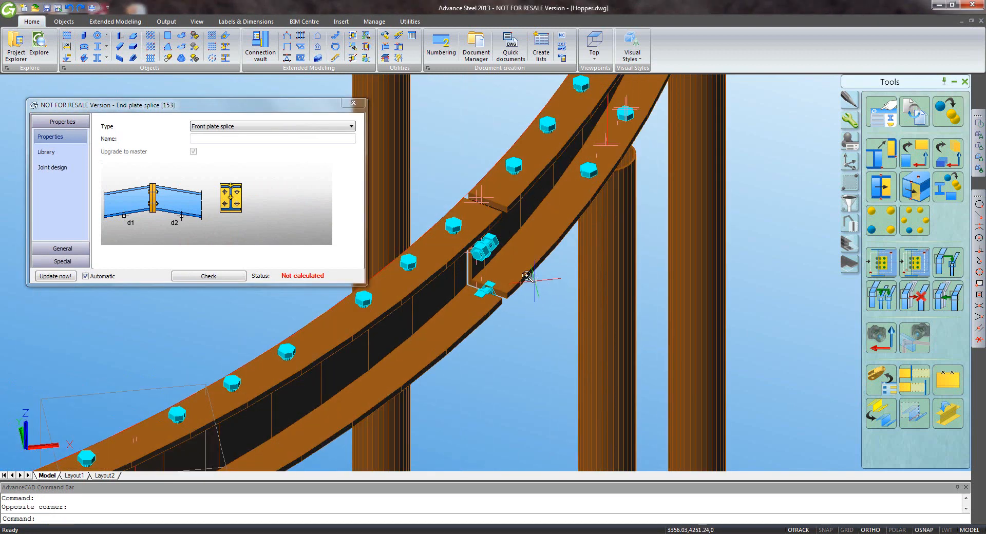
pyautogui.click(56, 248)
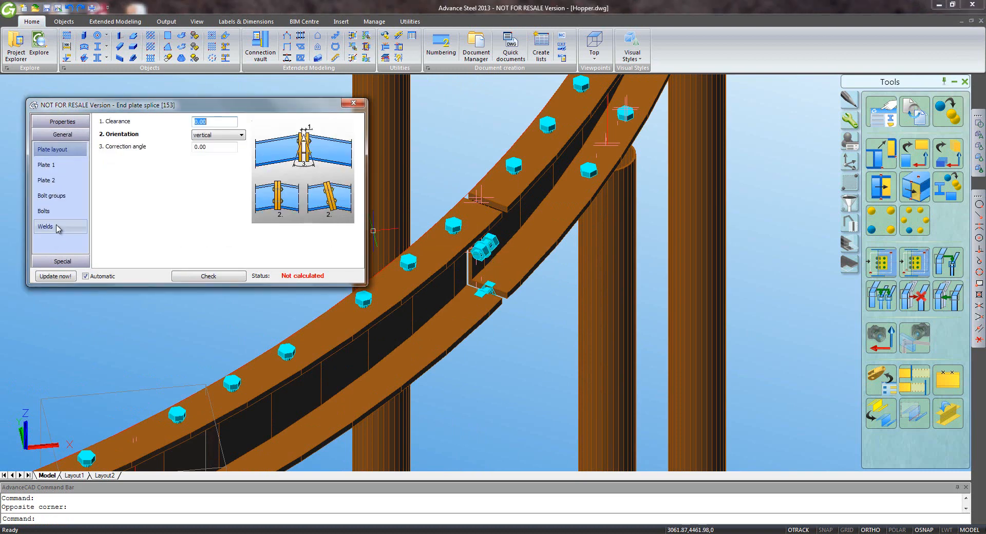
pyautogui.click(55, 196)
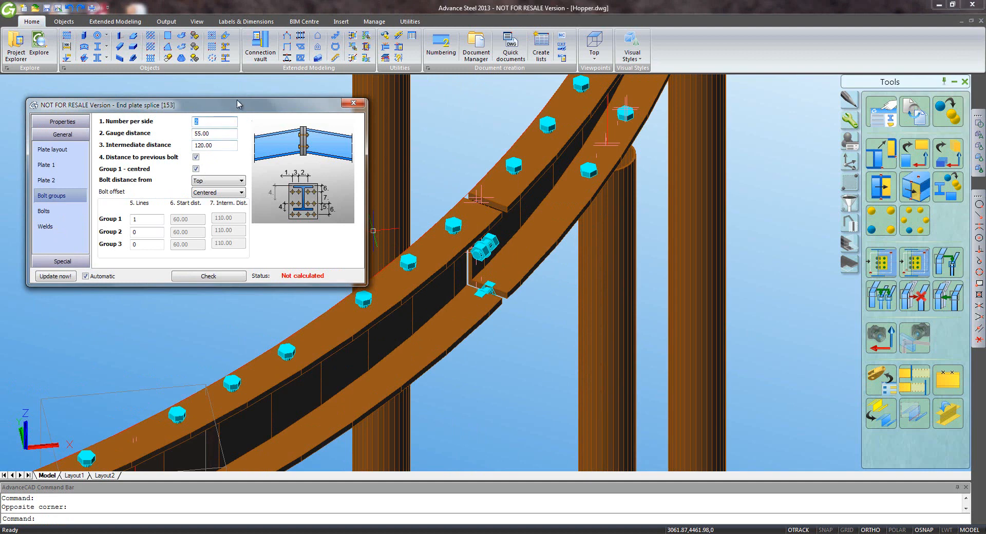
pyautogui.click(343, 105)
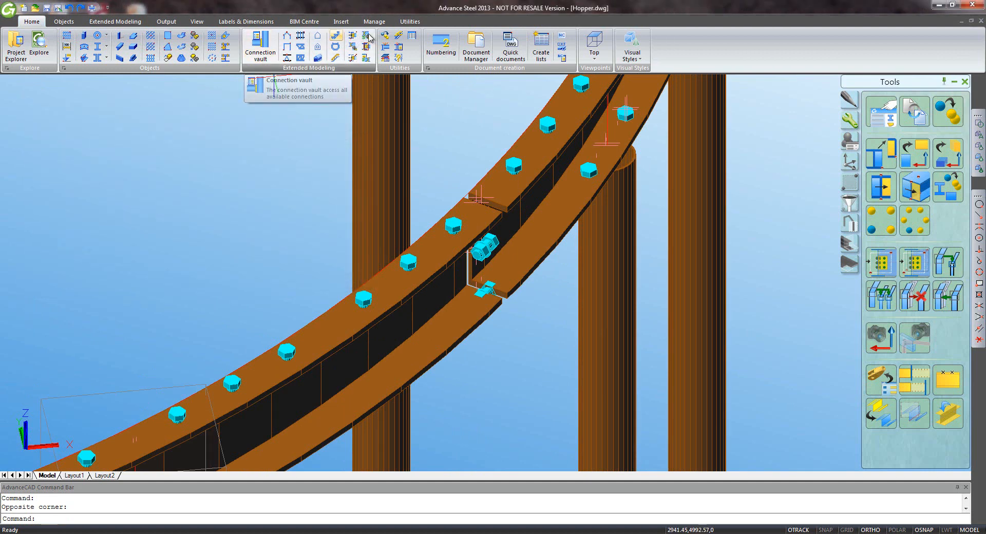
# Turn on the Plates layer so the folded hopper plates show around the ring beam.
pyautogui.click(403, 23)
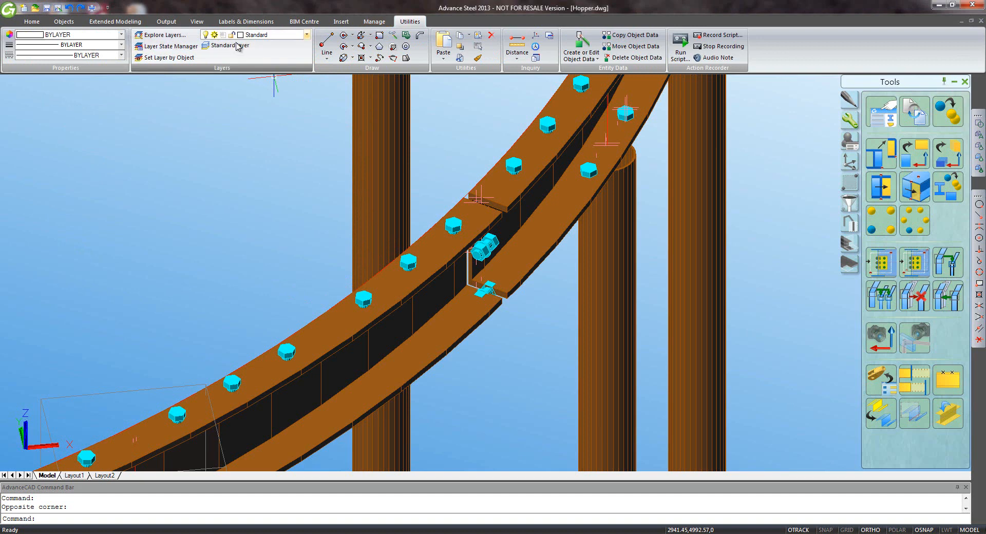
pyautogui.click(307, 36)
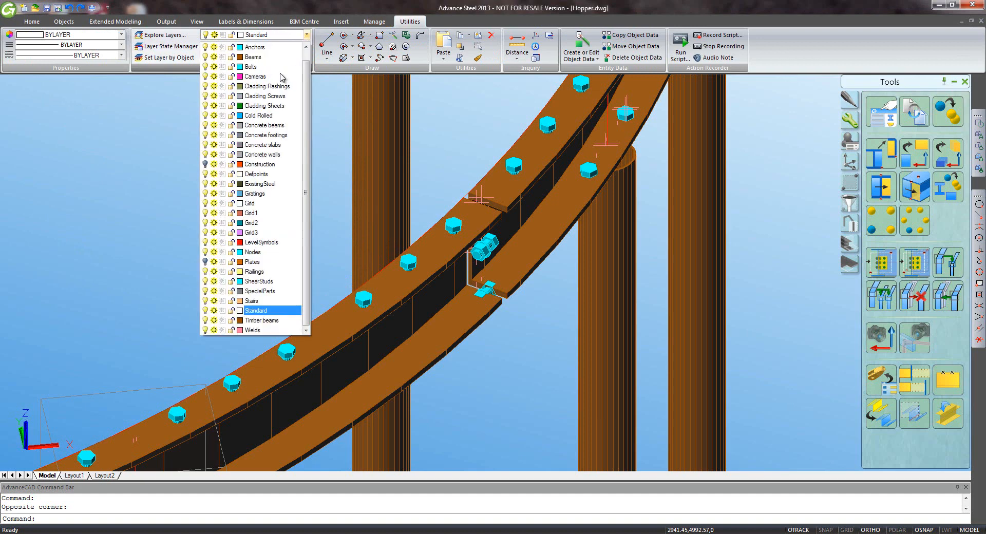
pyautogui.click(206, 262)
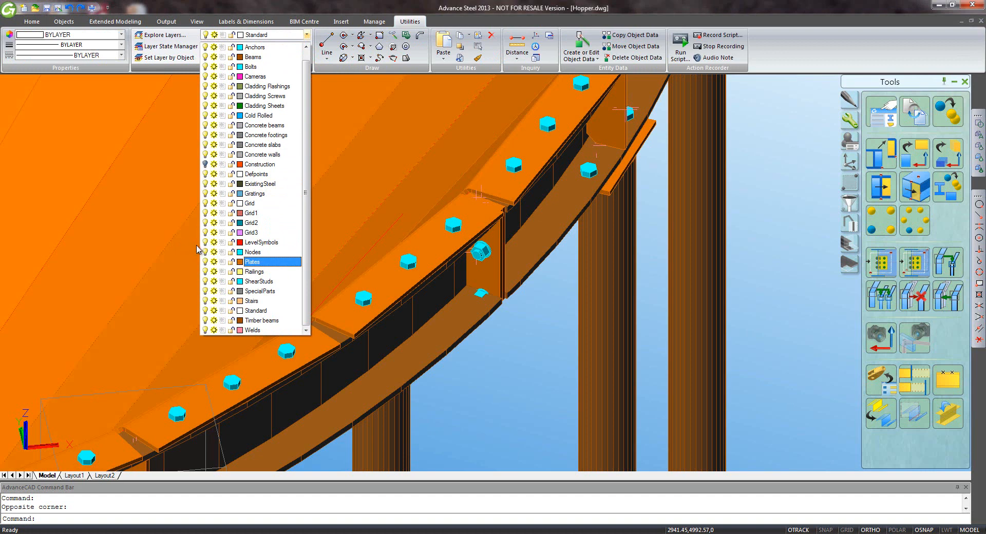
pyautogui.click(257, 262)
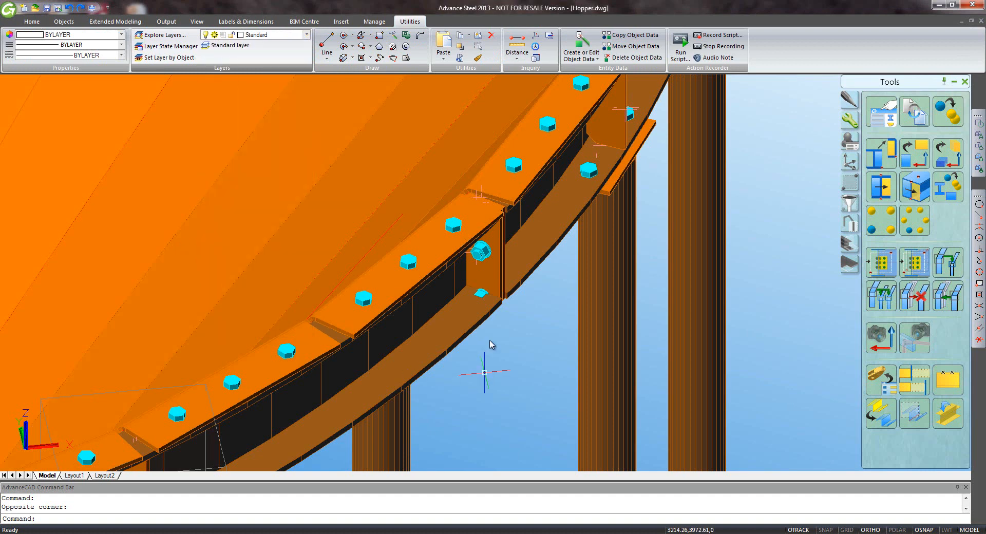
# Set the gauge distance of the end plate splice's bolt groups to 0 and close its properties.
pyautogui.rightClick(518, 333)
pyautogui.click(553, 294)
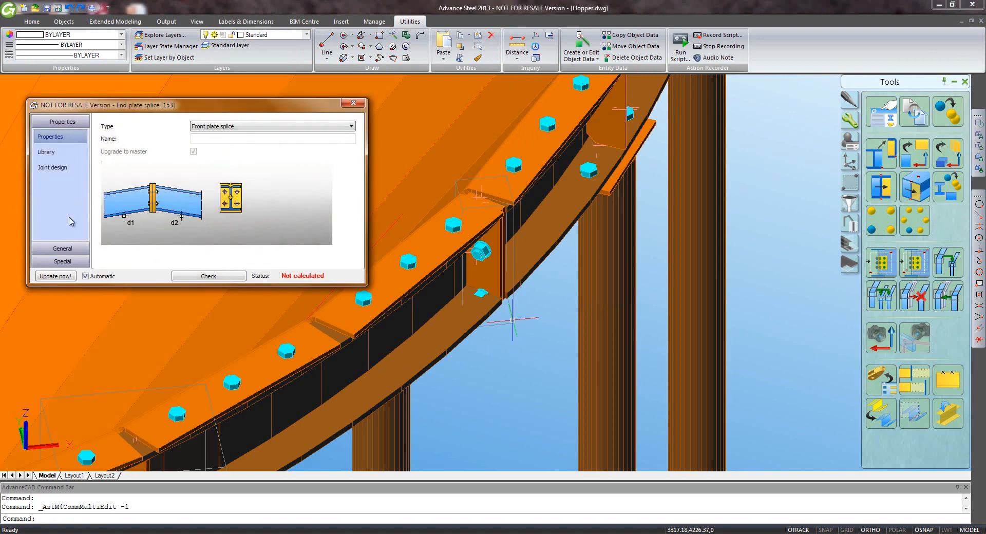
pyautogui.click(62, 249)
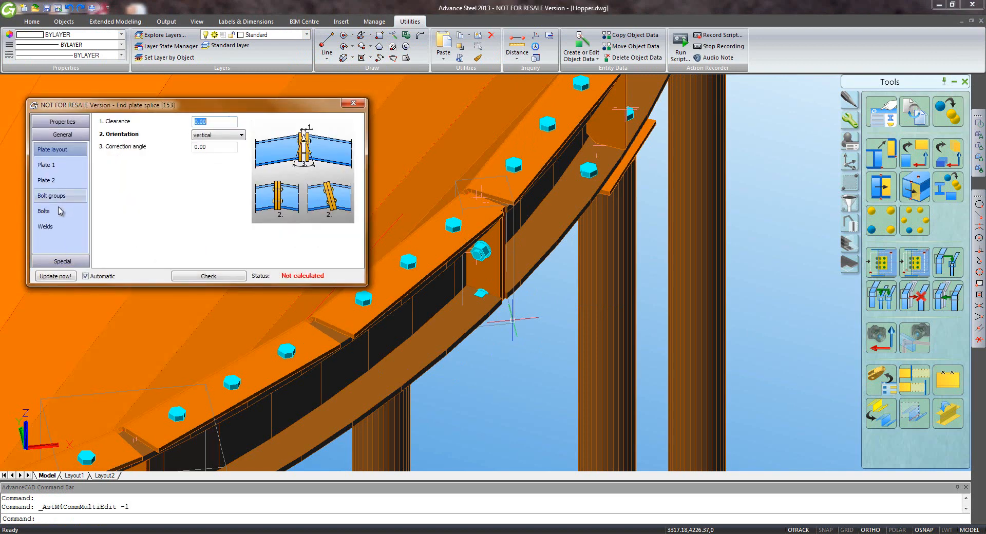
pyautogui.click(59, 211)
pyautogui.click(54, 195)
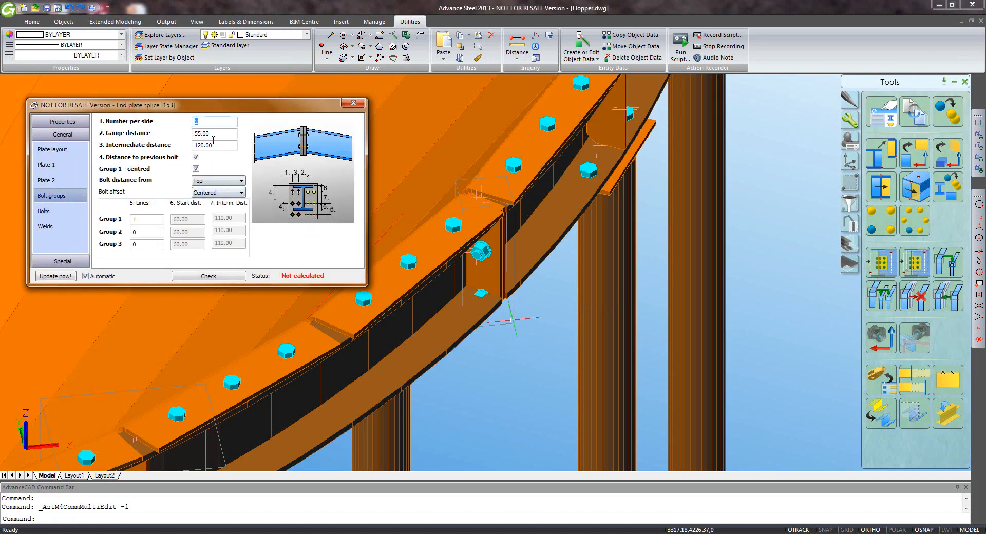
pyautogui.press('Tab')
pyautogui.press('Return')
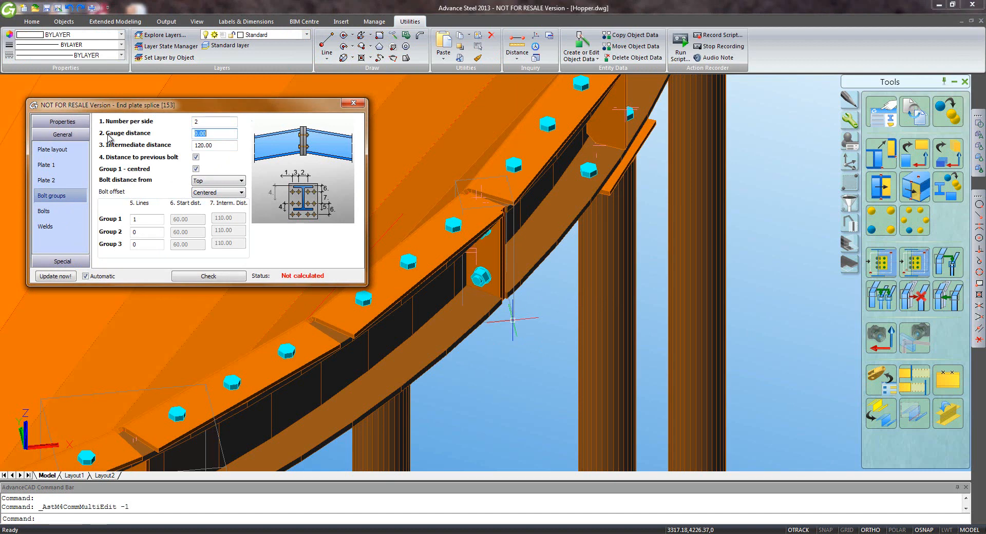
pyautogui.click(352, 104)
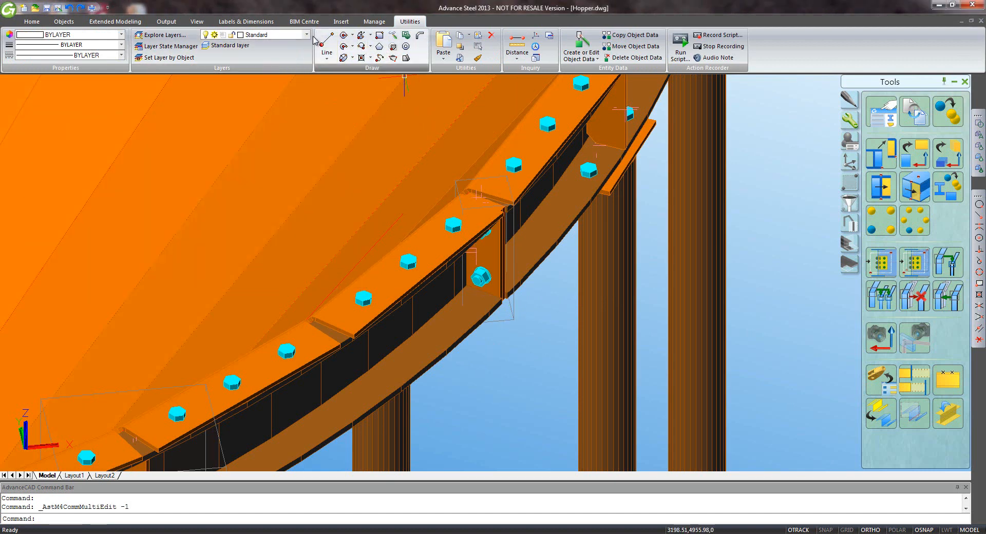
# Turn off the Plates layer to expose the ring beam segments.
pyautogui.click(246, 34)
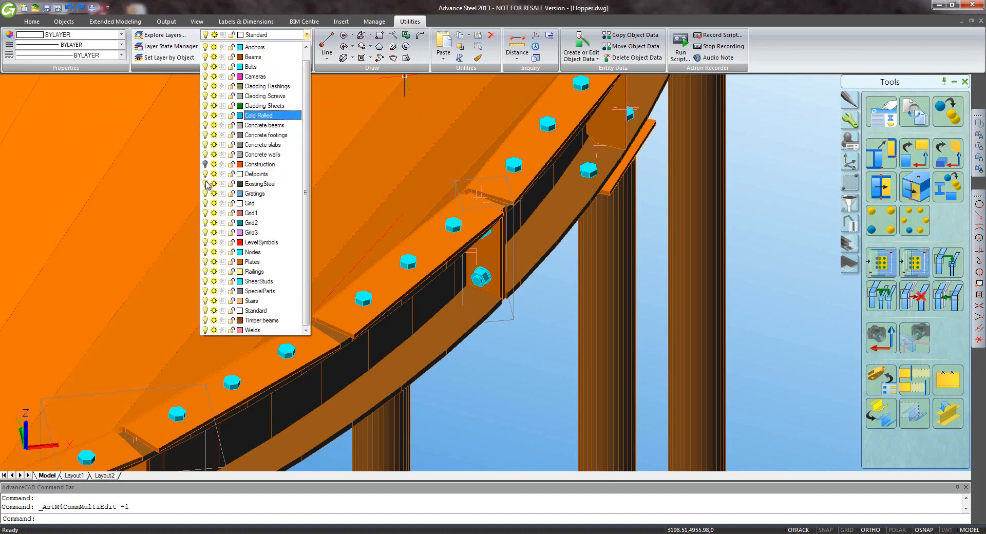
pyautogui.click(205, 262)
pyautogui.click(533, 400)
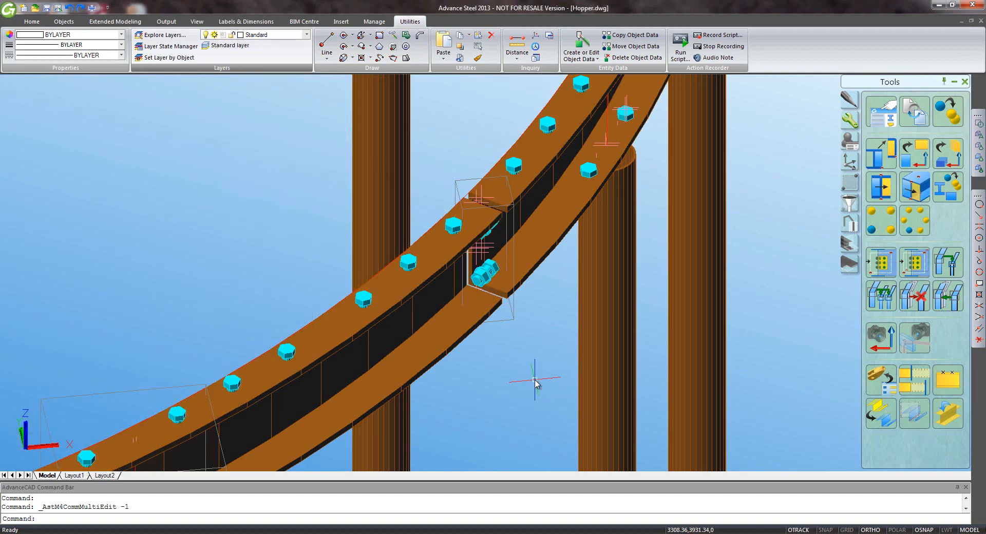
# Transfer the end plate splice to the front joint between the next two curved channel segments of the ring.
pyautogui.scroll(-2, 535, 382)
pyautogui.click(881, 263)
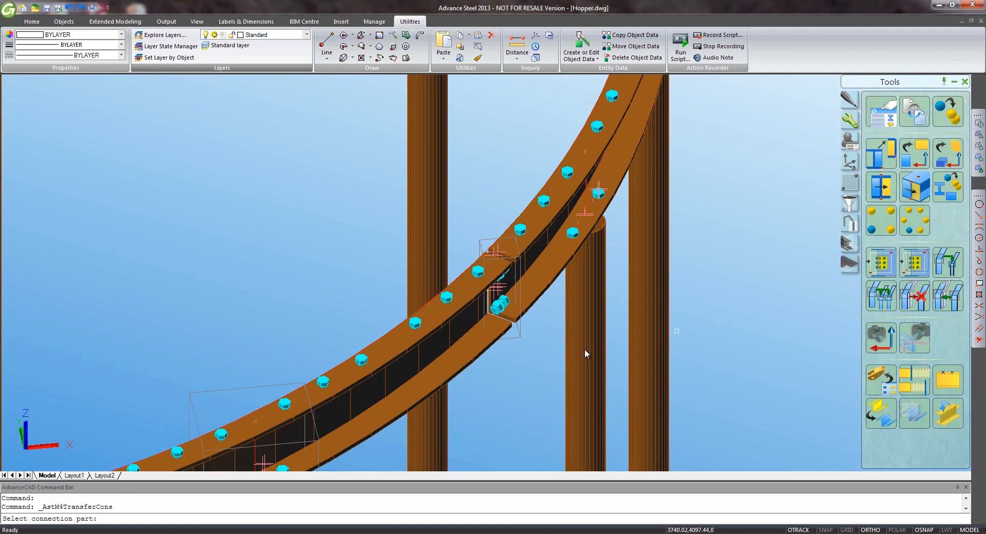
pyautogui.click(520, 343)
pyautogui.click(523, 345)
pyautogui.scroll(-3, 531, 323)
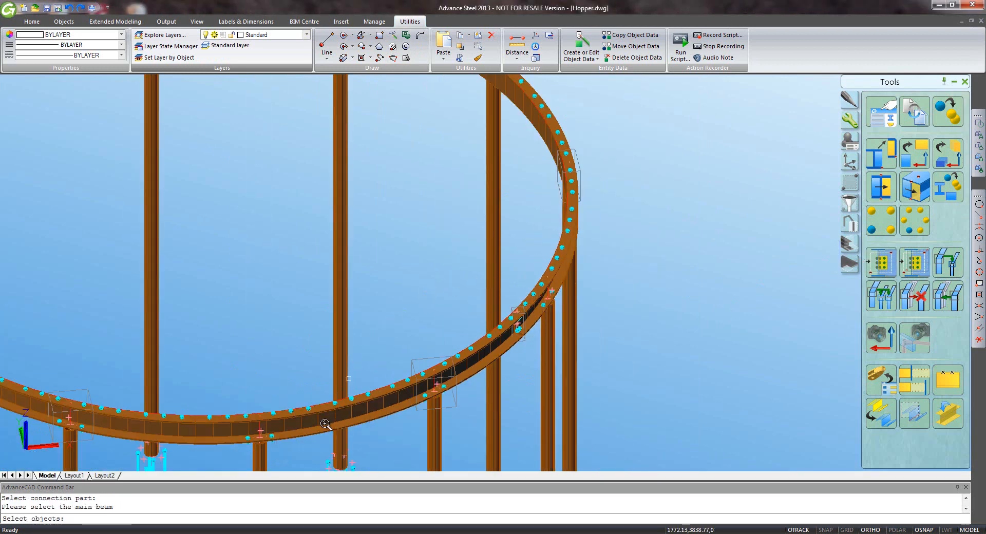
pyautogui.click(311, 432)
pyautogui.press('Return')
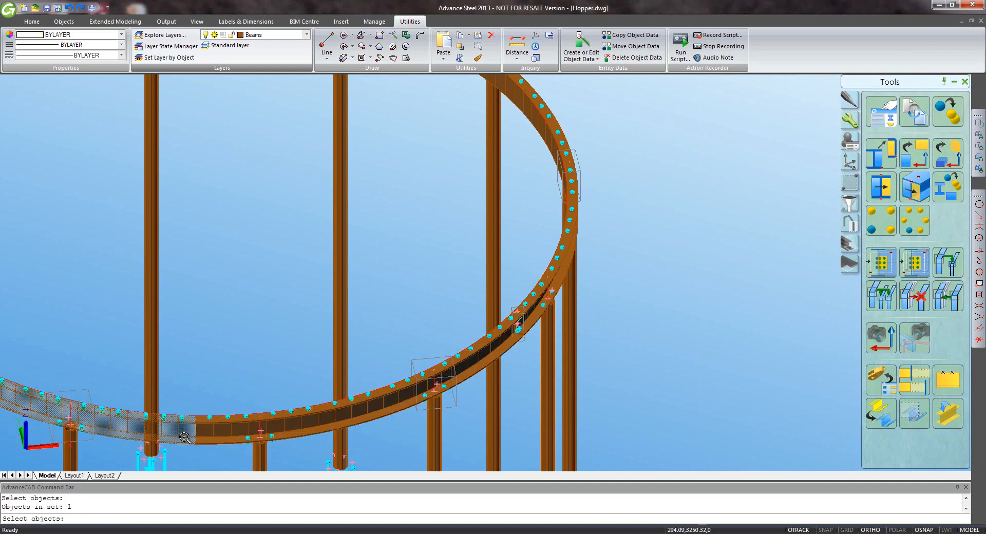
# Transfer the splice to the next two ring joints, picking the main and secondary channel segment at each.
pyautogui.moveTo(283, 320); pyautogui.dragTo(452, 336, button='middle')
pyautogui.click(242, 396)
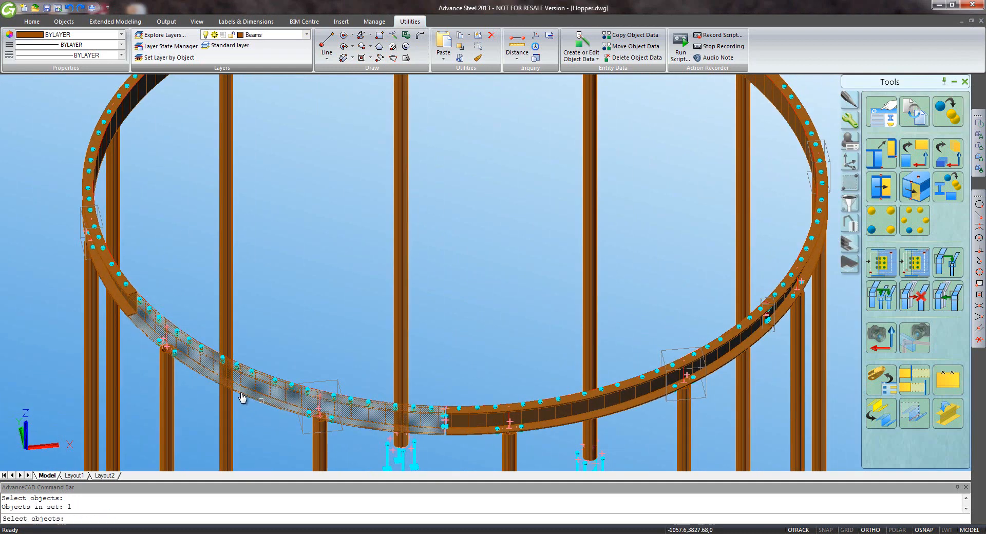
pyautogui.press('Return')
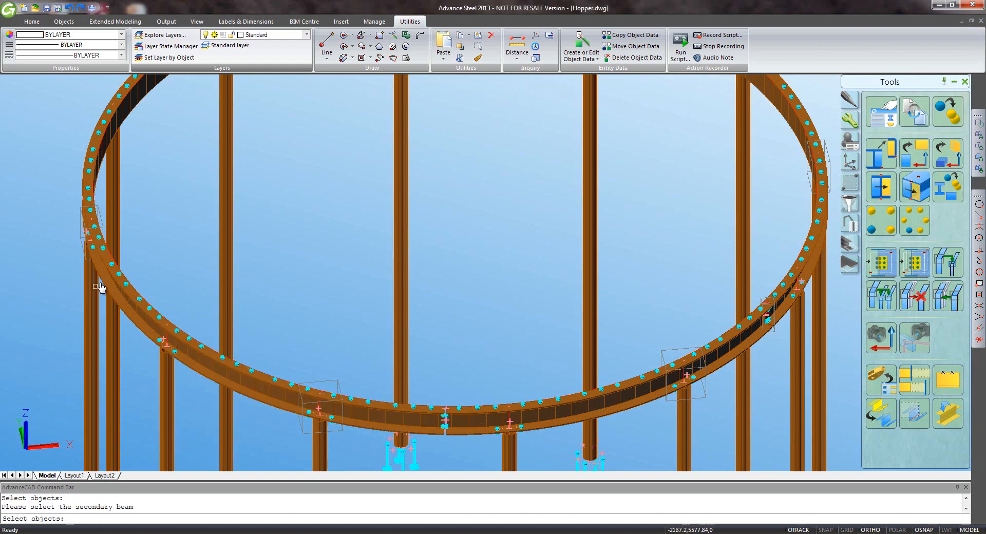
pyautogui.click(127, 310)
pyautogui.press('Return')
pyautogui.moveTo(156, 166); pyautogui.dragTo(173, 227, button='middle')
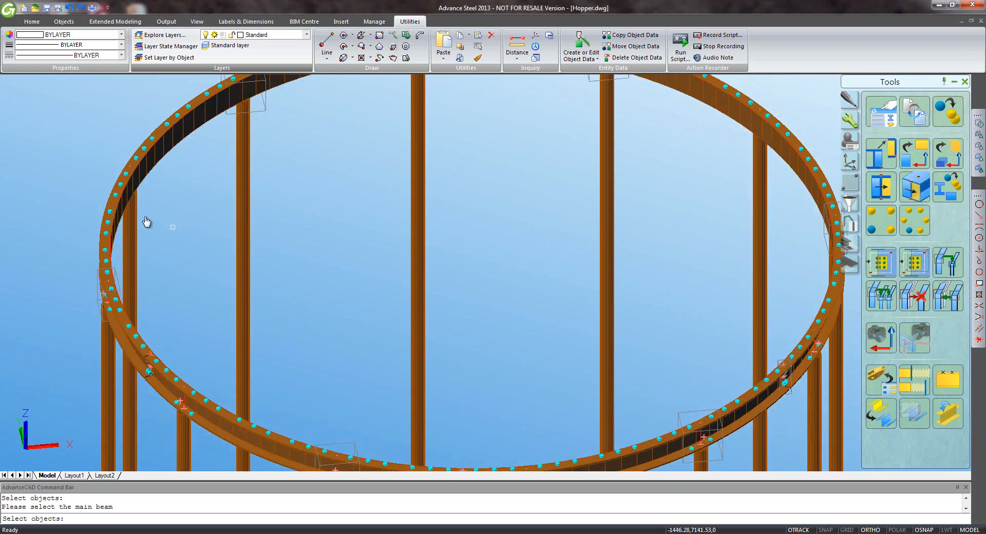
pyautogui.click(121, 233)
pyautogui.press('Return')
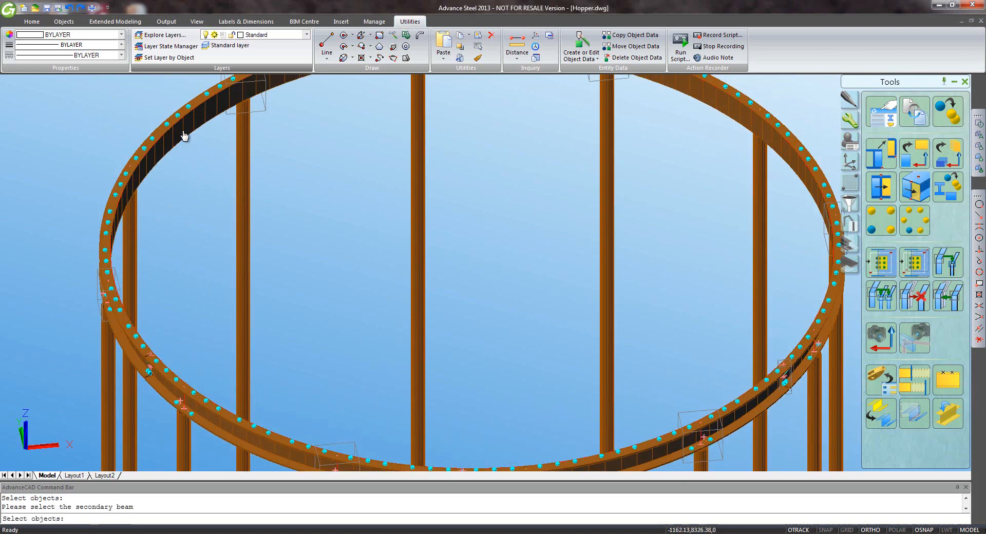
pyautogui.click(180, 130)
pyautogui.press('Return')
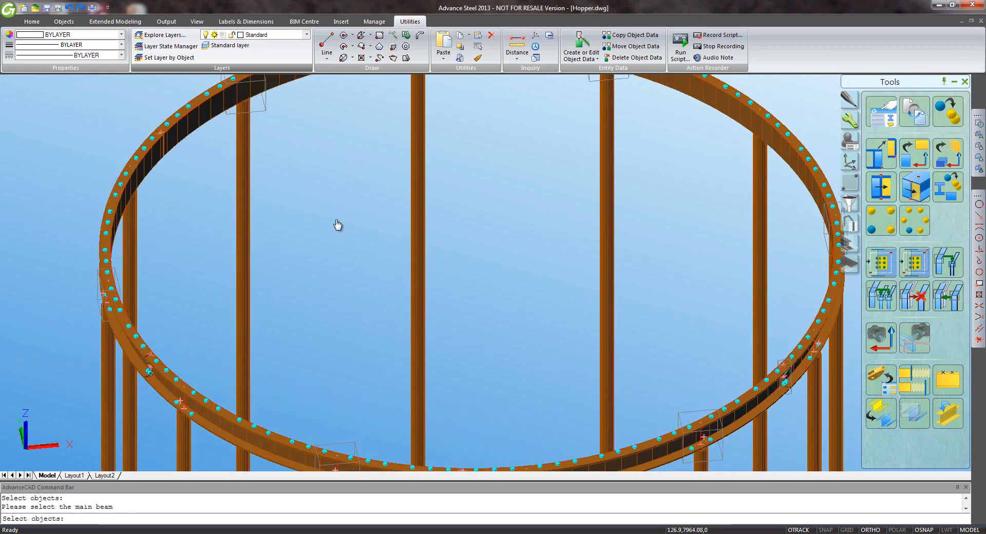
# Transfer the splice to the two remaining joints along the rear of the ring, picking the main and secondary segments.
pyautogui.moveTo(336, 222); pyautogui.dragTo(315, 256, button='middle')
pyautogui.click(278, 198)
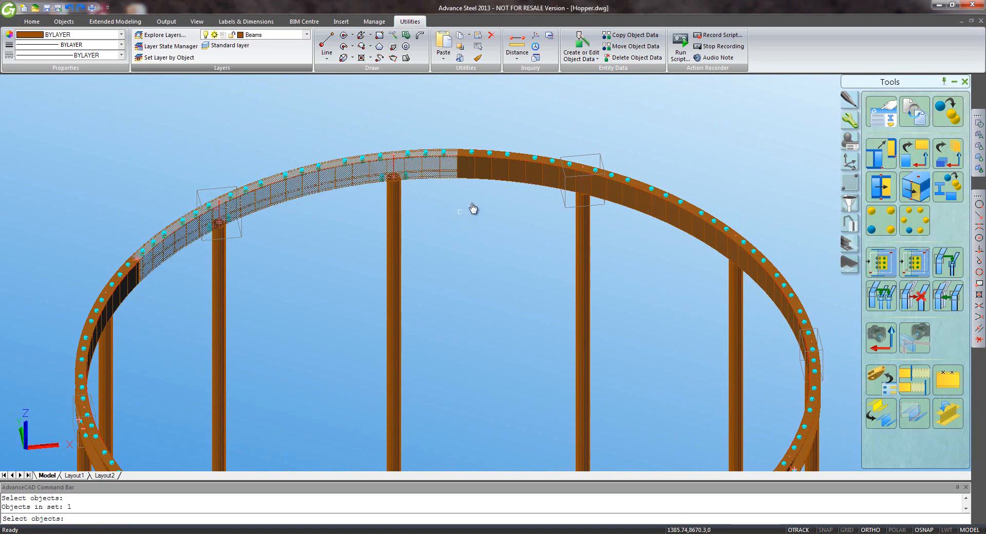
pyautogui.press('Return')
pyautogui.click(485, 182)
pyautogui.press('Return')
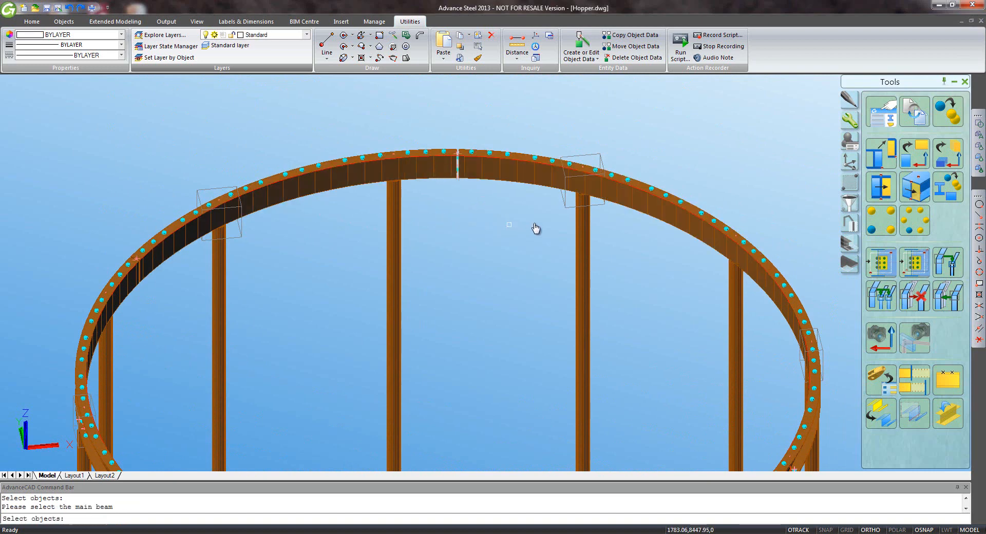
pyautogui.click(668, 232)
pyautogui.press('Return')
pyautogui.click(778, 314)
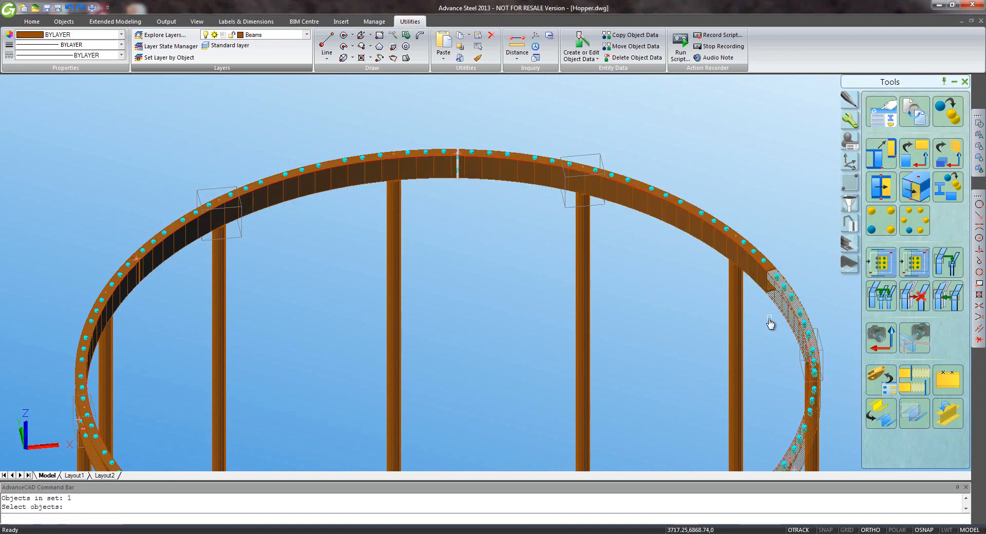
pyautogui.press('Return')
# Turn the Plates layer back on, end the connection transfer and save the drawing.
pyautogui.scroll(-3, 686, 297)
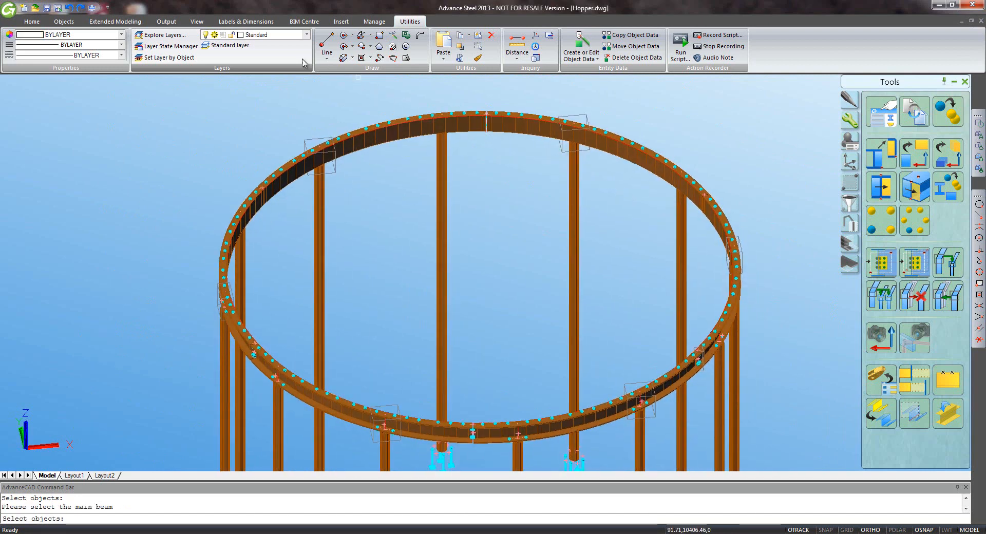
pyautogui.click(306, 35)
pyautogui.click(206, 261)
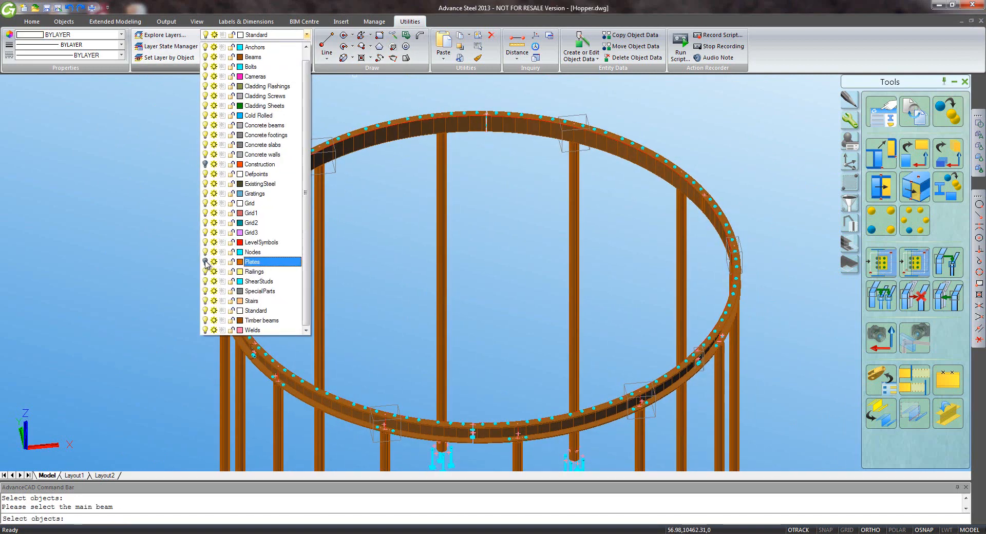
pyautogui.click(179, 250)
pyautogui.press('Escape')
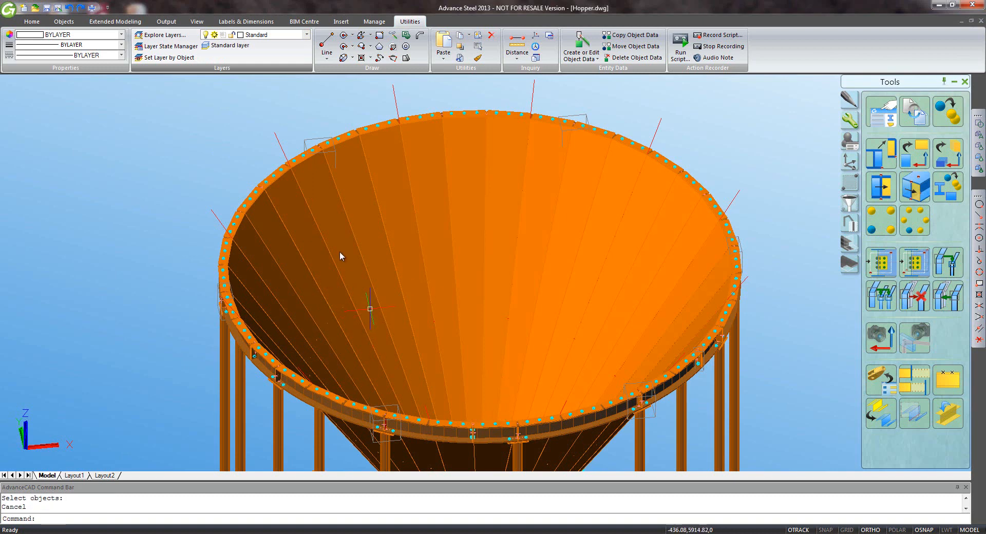
pyautogui.hotkey('ctrl', 's')
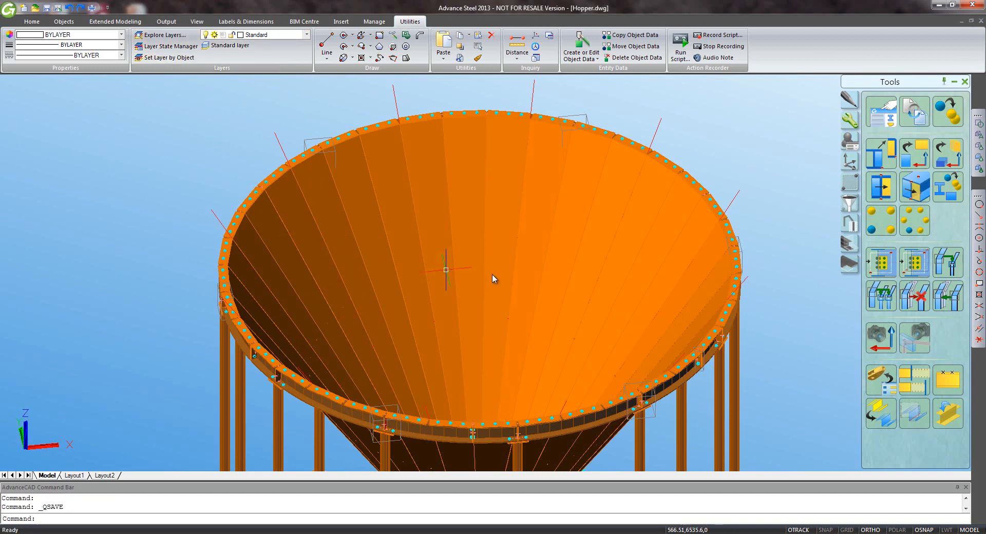
# Define a three-point UCS at a front column's base, with X up the column and Y toward the adjacent column.
pyautogui.moveTo(522, 312); pyautogui.dragTo(500, 159, button='middle')
pyautogui.scroll(-4, 509, 310)
pyautogui.moveTo(512, 347); pyautogui.dragTo(529, 299, button='middle')
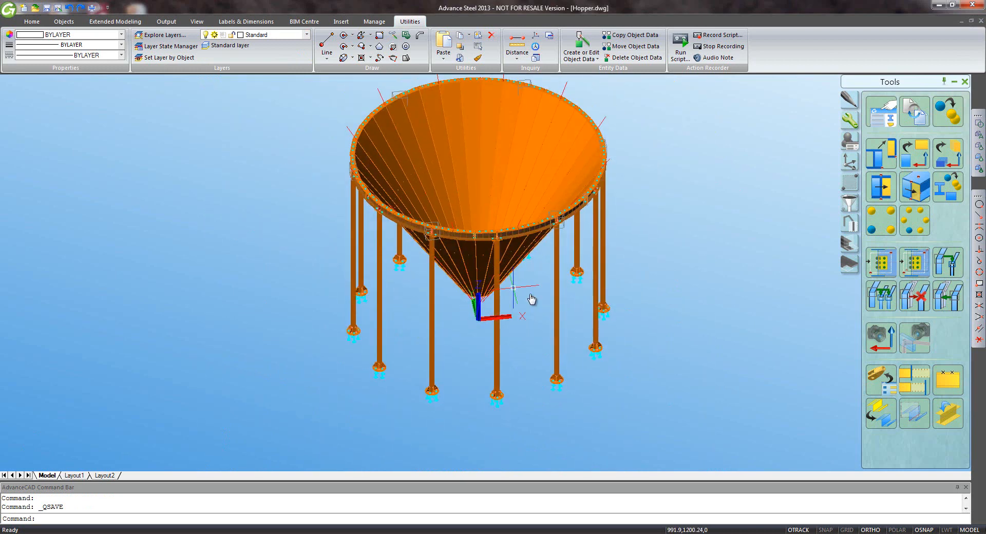
pyautogui.press('Escape')
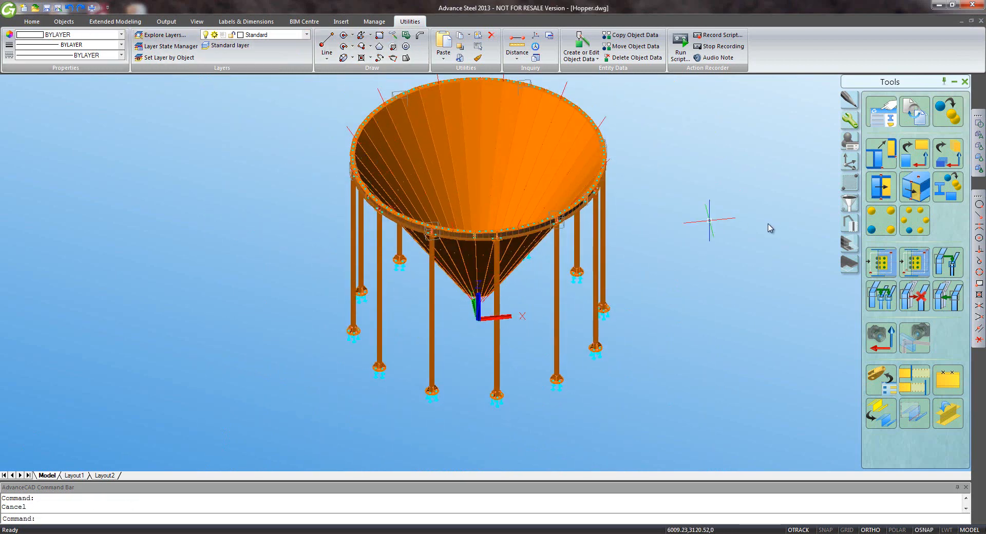
pyautogui.click(849, 161)
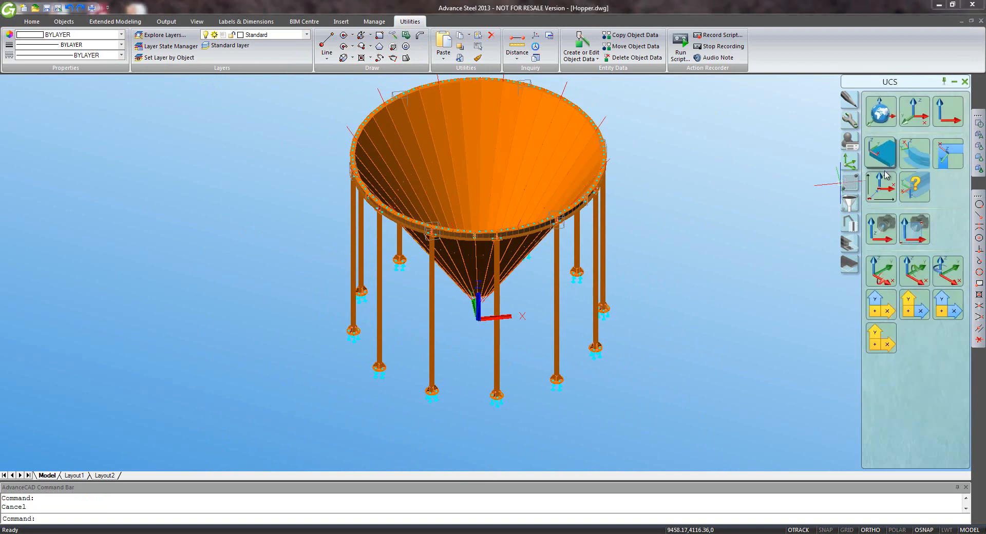
pyautogui.click(913, 110)
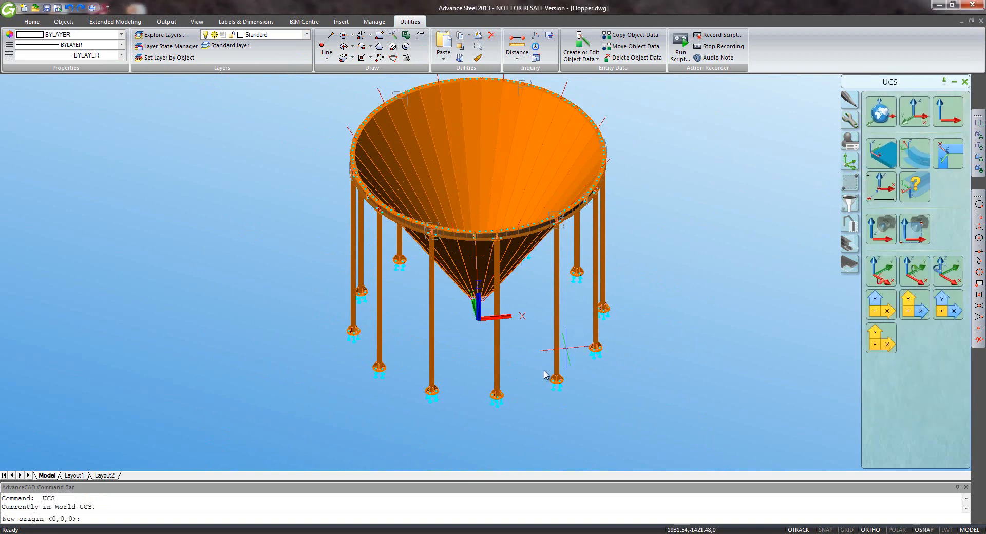
pyautogui.click(497, 377)
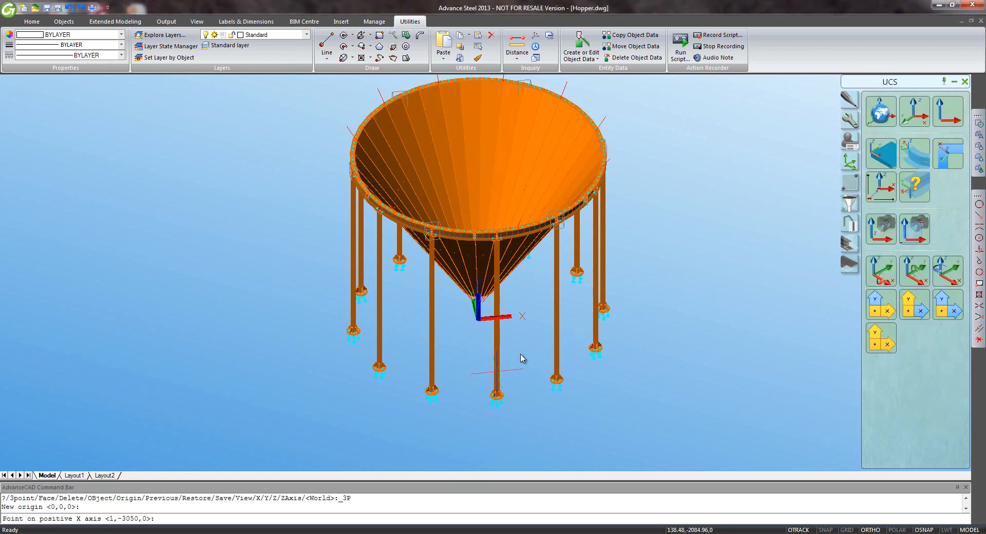
pyautogui.click(500, 312)
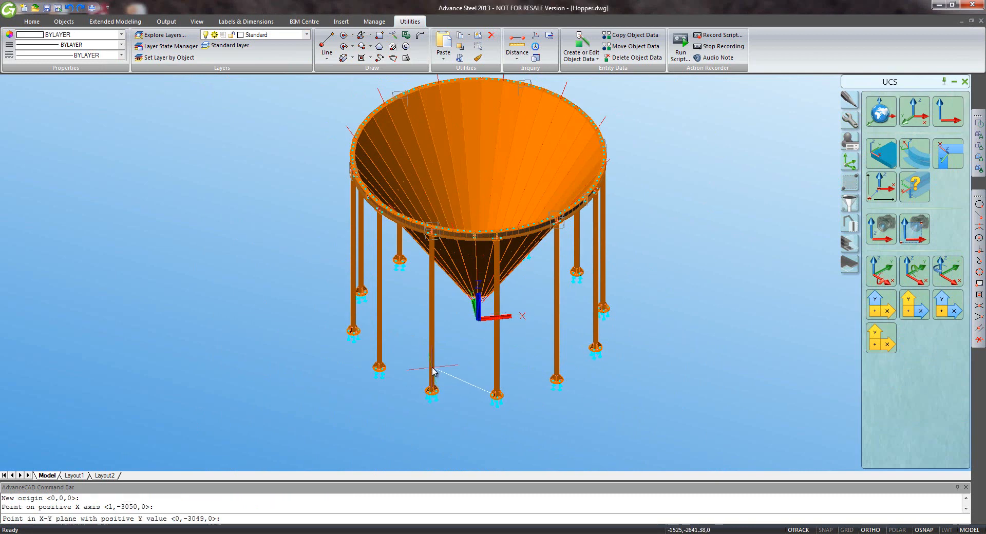
pyautogui.click(465, 376)
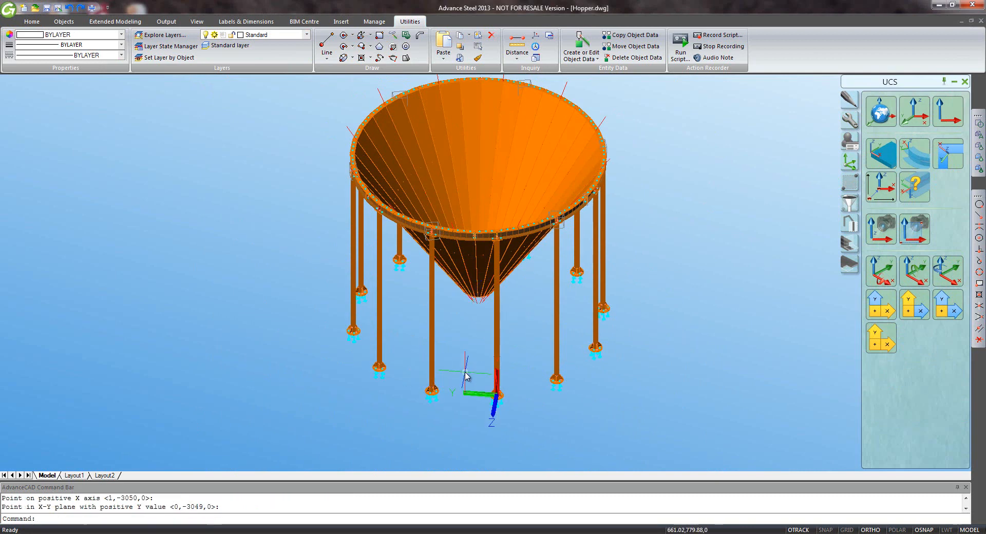
# Create a structural crossed bracing between the two front columns, from the UCS origin column's base to the adjacent column's top.
pyautogui.click(32, 21)
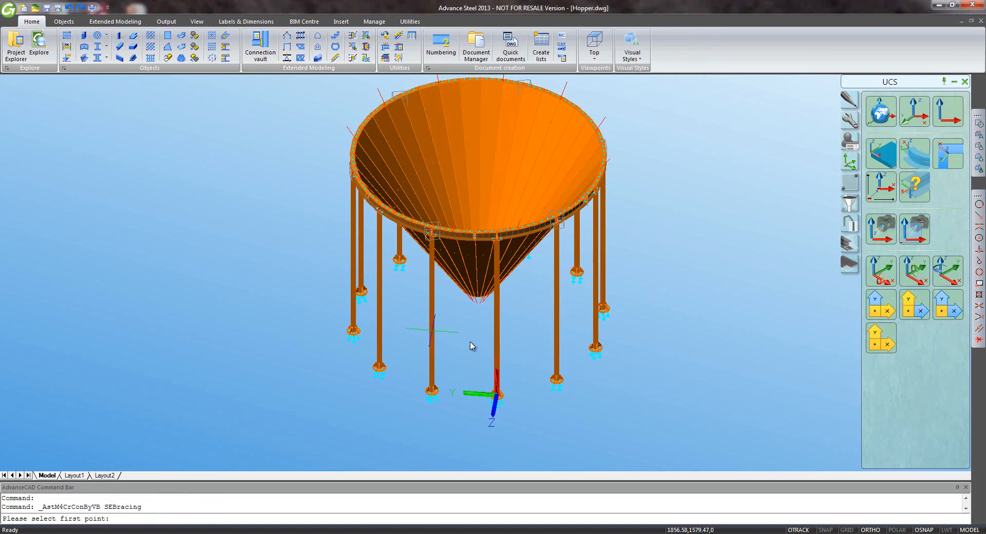
pyautogui.click(492, 372)
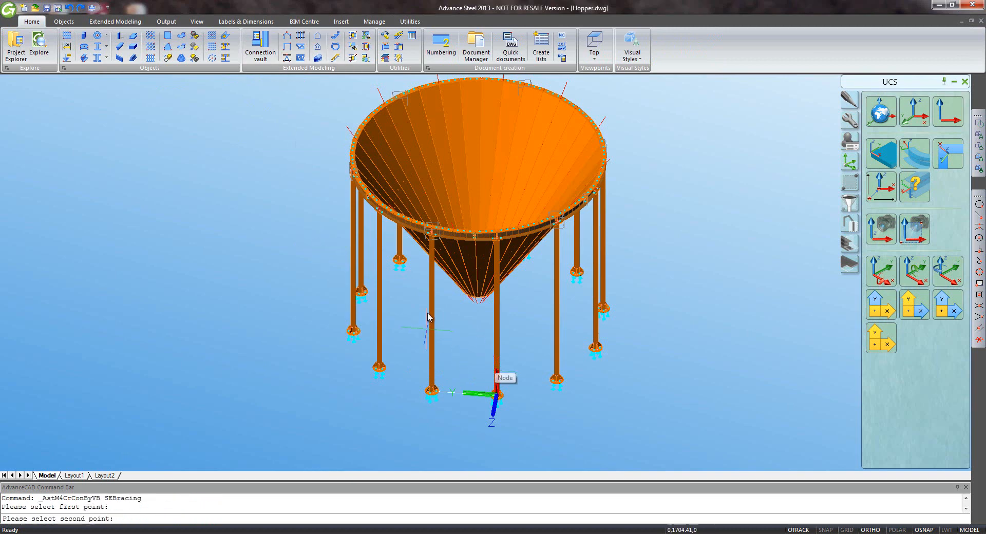
pyautogui.click(431, 294)
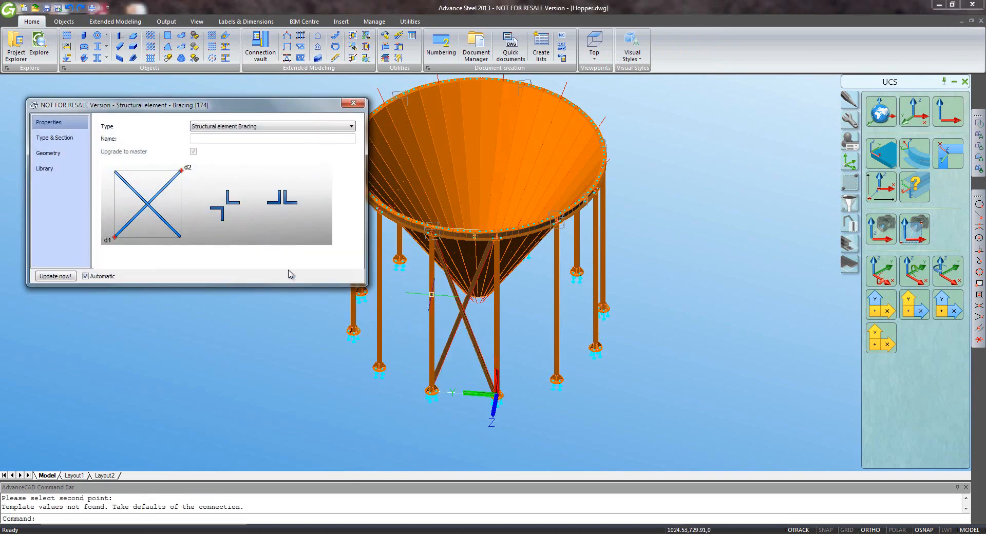
pyautogui.click(354, 103)
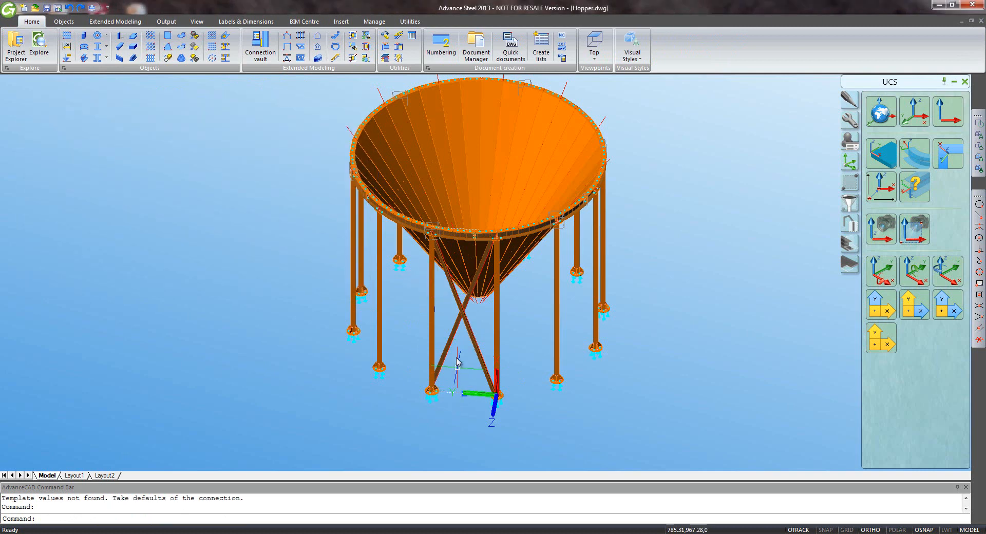
# Stretch the bracing's upper edge 300 down and its lower edge 300 up, away from the column ends.
pyautogui.keyDown('shift'); pyautogui.moveTo(536, 338); pyautogui.dragTo(465, 232, button='middle'); pyautogui.keyUp('shift')
pyautogui.click(462, 228)
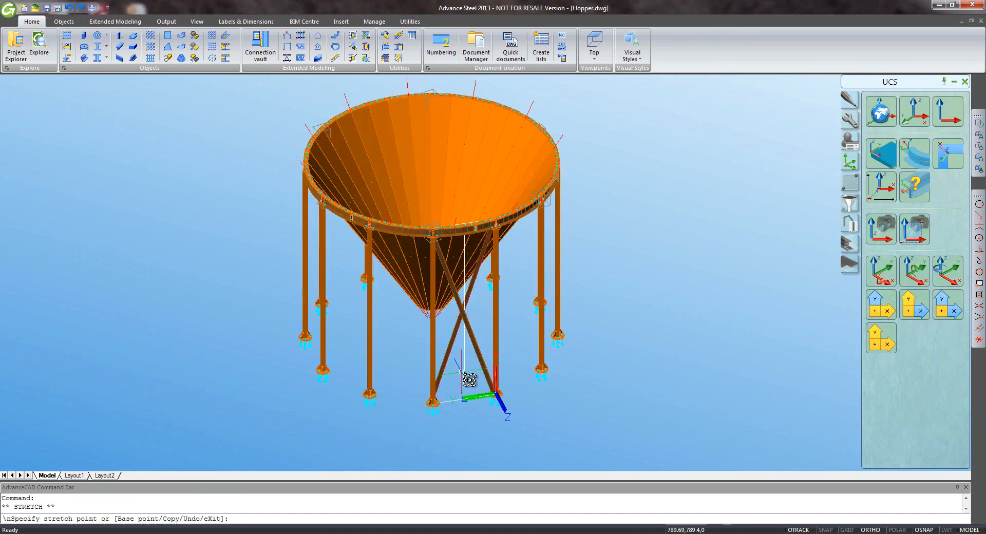
pyautogui.write('300')
pyautogui.press('Return')
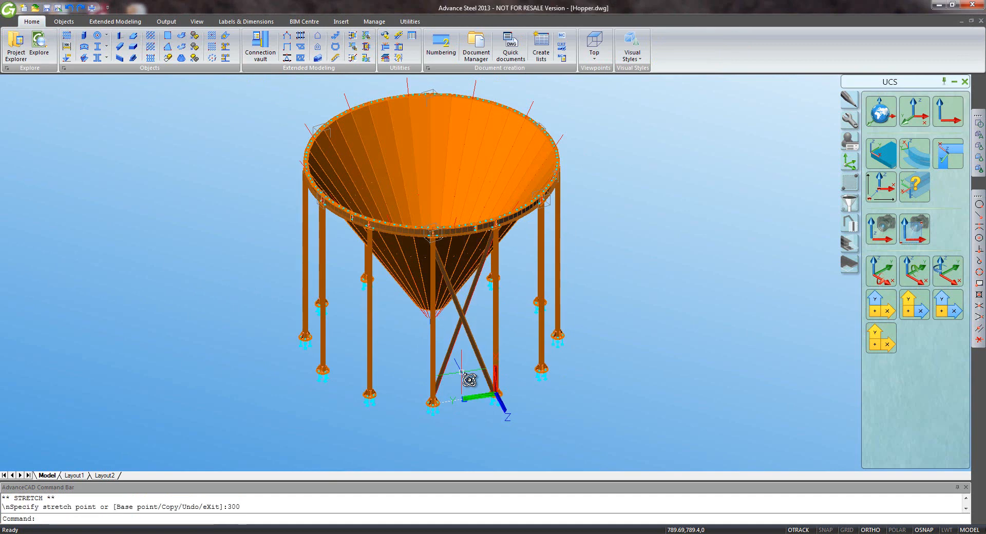
pyautogui.click(464, 399)
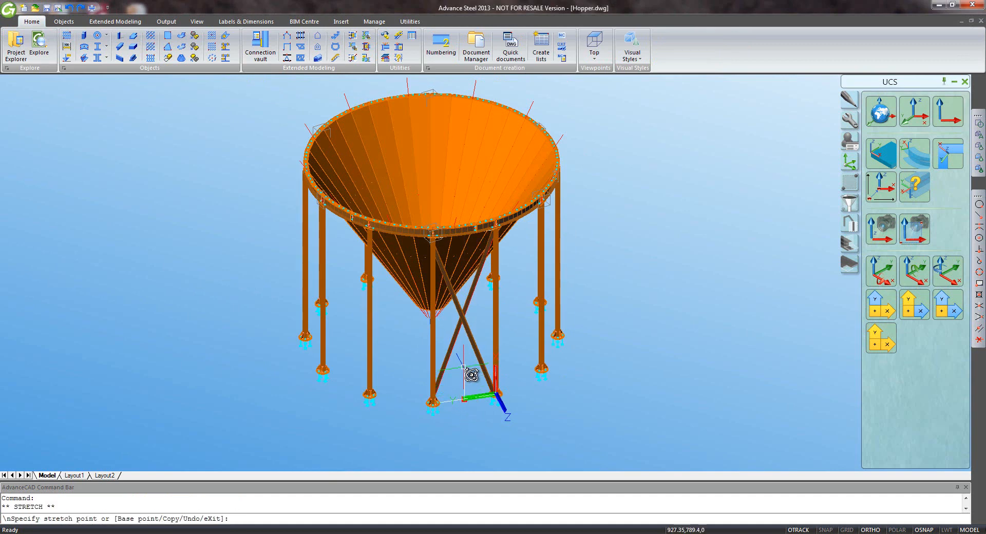
pyautogui.write('300')
pyautogui.press('Return')
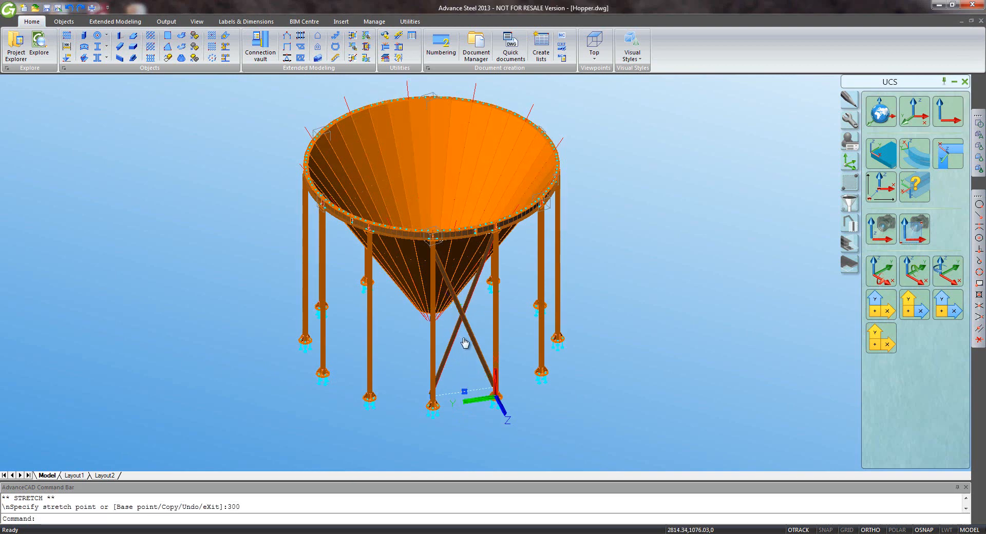
pyautogui.keyDown('shift'); pyautogui.moveTo(465, 343); pyautogui.dragTo(459, 216, button='middle'); pyautogui.keyUp('shift')
pyautogui.scroll(5, 468, 295)
pyautogui.scroll(-5, 466, 296)
pyautogui.press('Escape')
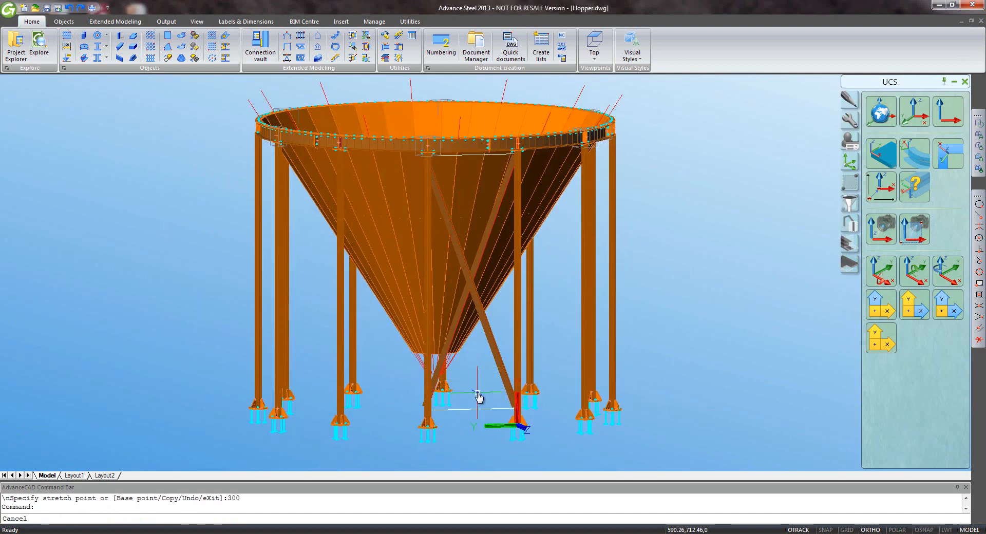
# Change the bracing's section size to RSA50x50x5 in its joint properties.
pyautogui.rightClick(489, 379)
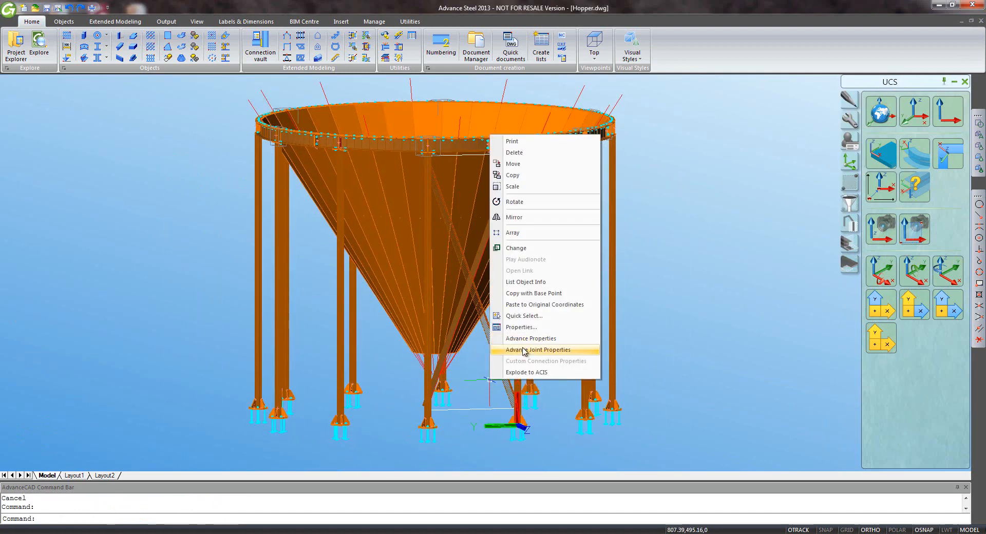
pyautogui.click(523, 349)
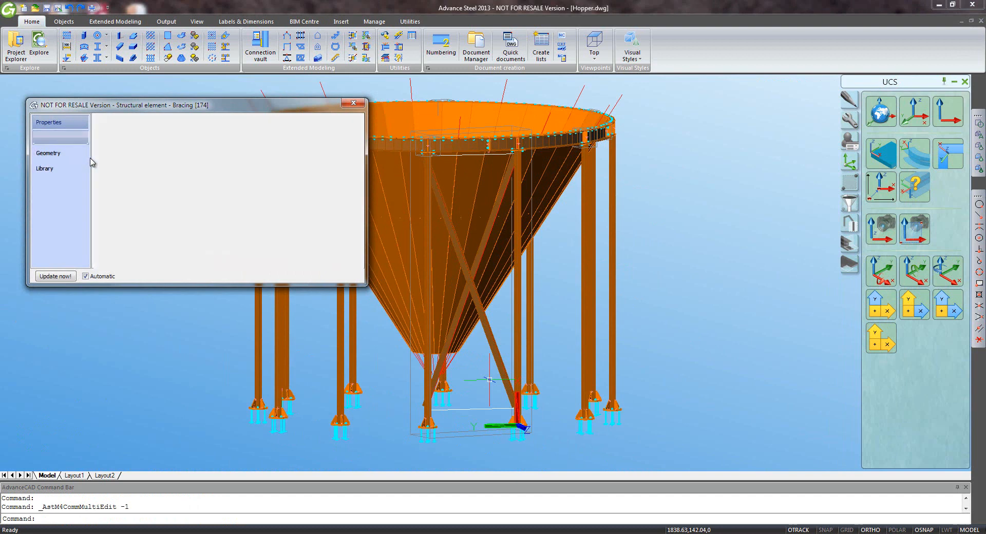
pyautogui.click(177, 190)
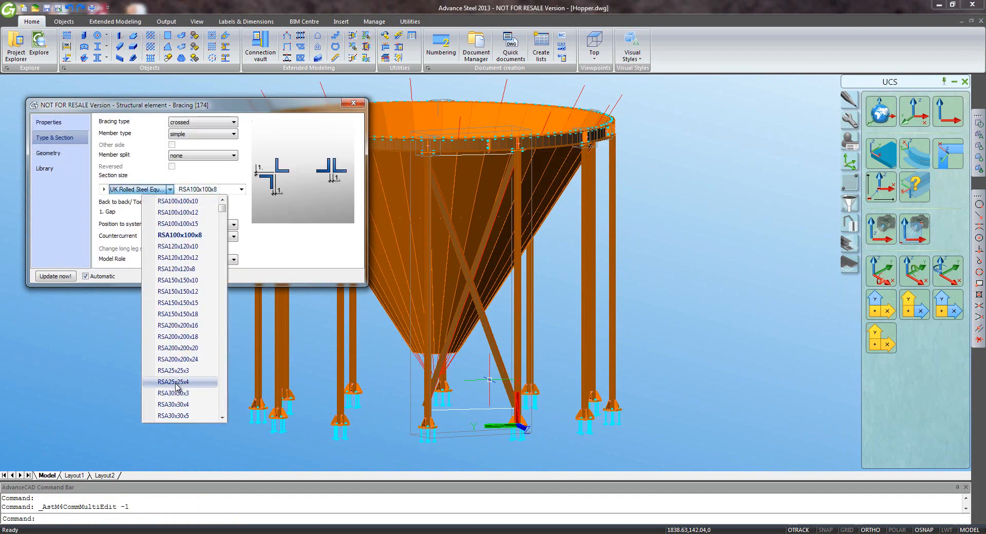
pyautogui.scroll(-3, 176, 386)
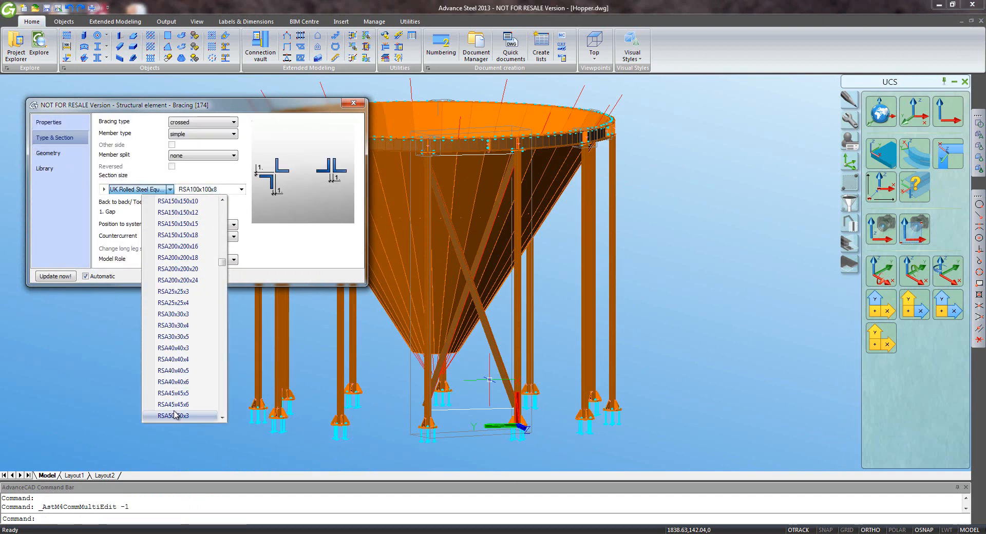
pyautogui.scroll(-1, 175, 415)
pyautogui.click(177, 393)
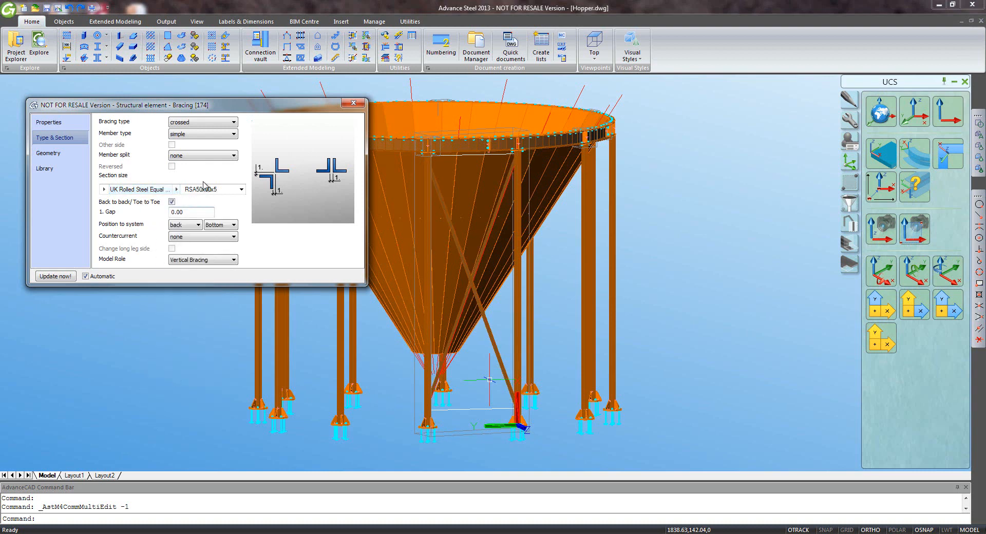
# Set the bracing's countercurrent option to Member 2 and enter a gap between the back-to-back angles.
pyautogui.click(178, 238)
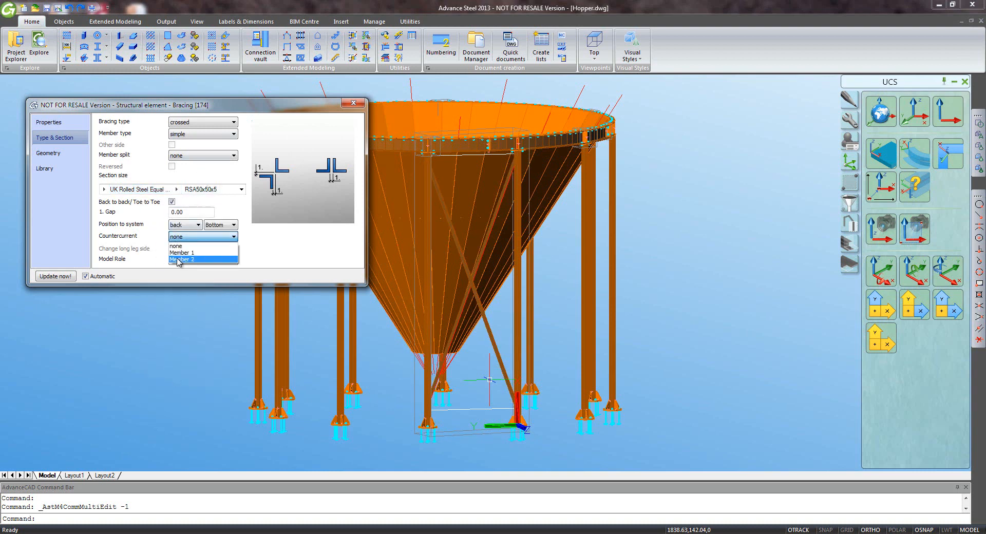
pyautogui.click(179, 262)
pyautogui.click(58, 154)
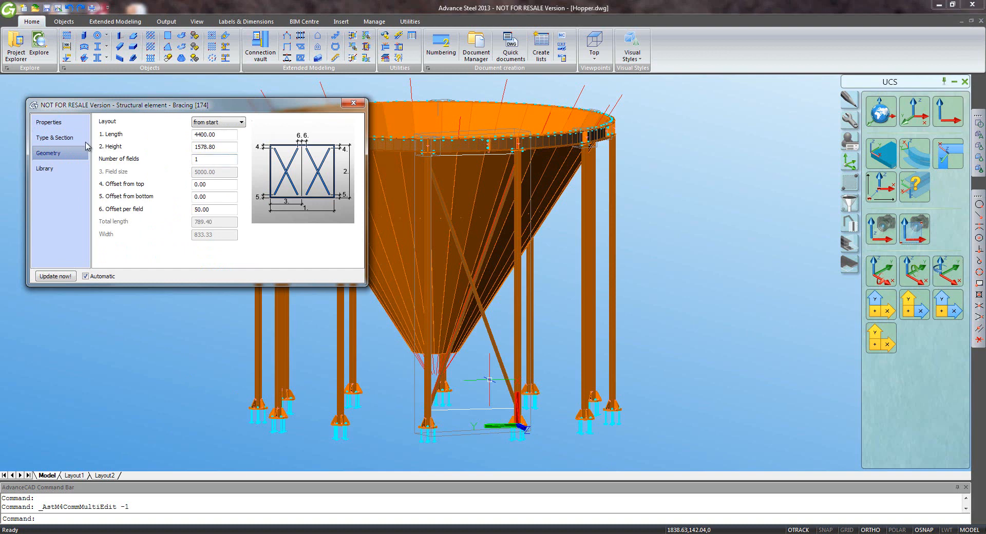
pyautogui.click(67, 138)
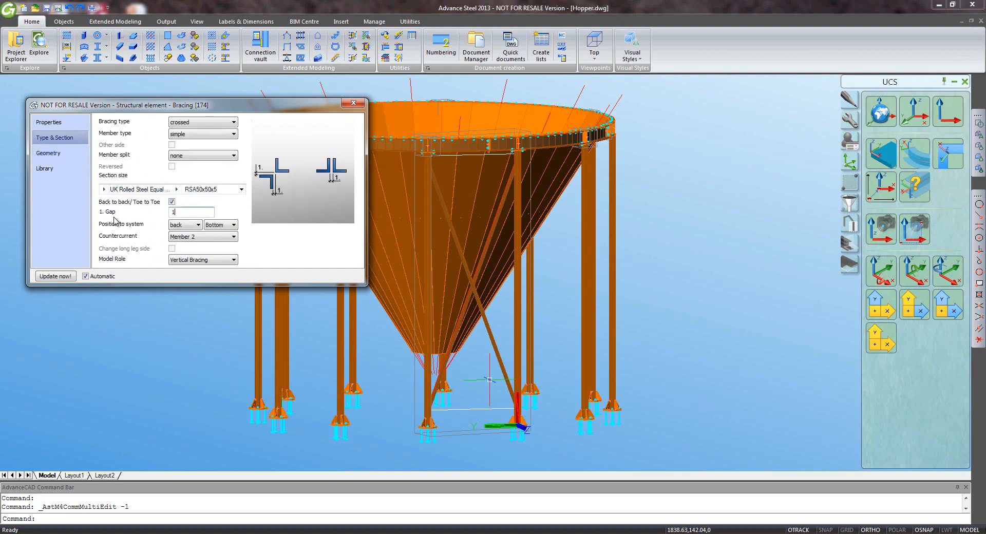
pyautogui.press('Tab')
# Divide the bracing into 2 fields and close its properties.
pyautogui.click(73, 155)
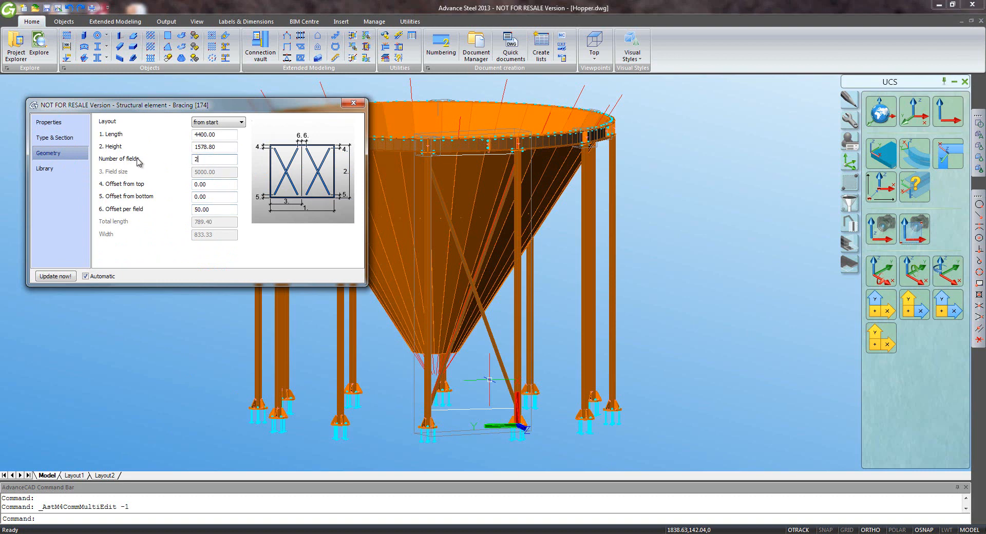
pyautogui.press('Tab')
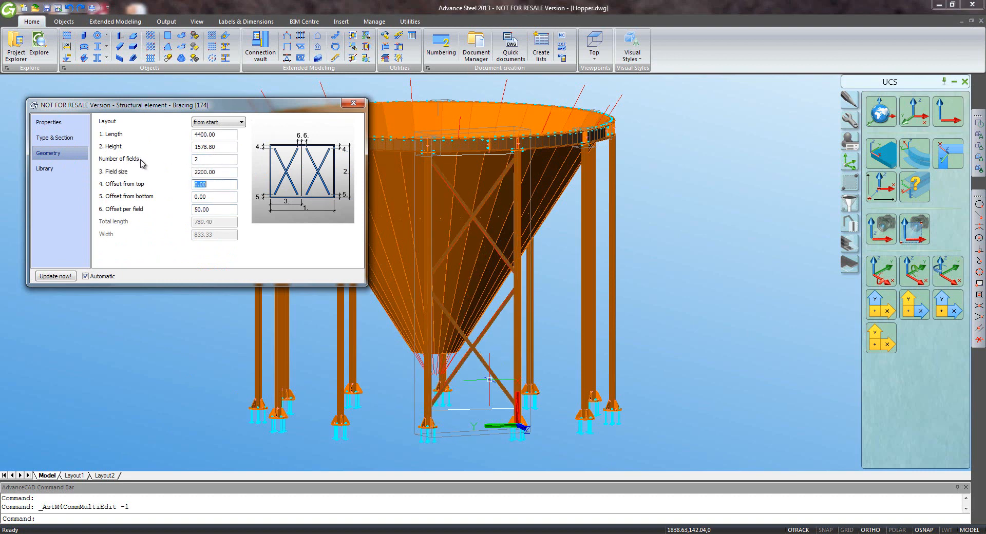
pyautogui.click(354, 104)
# Place an angle section beam horizontally between the two front columns where the upper and lower brace fields meet.
pyautogui.scroll(5, 482, 278)
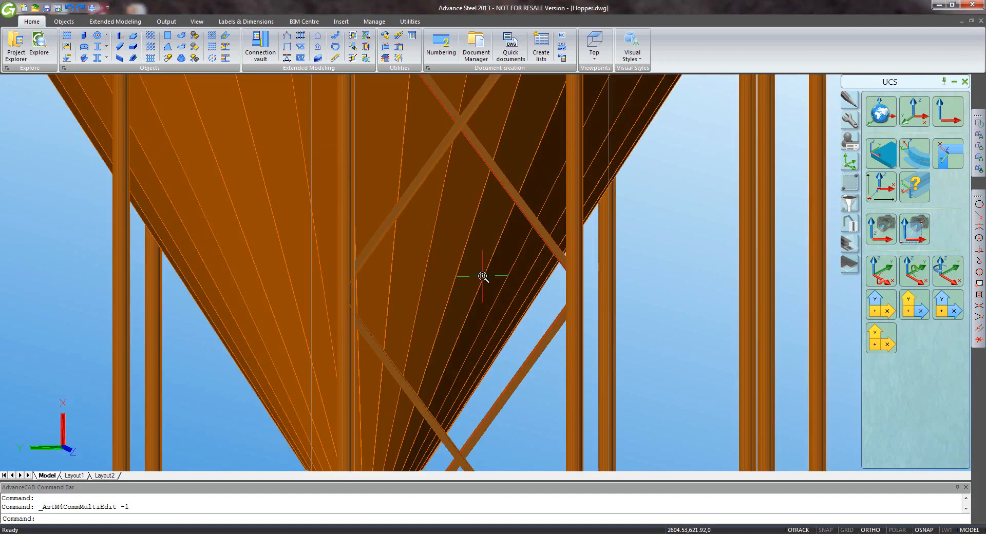
pyautogui.click(107, 36)
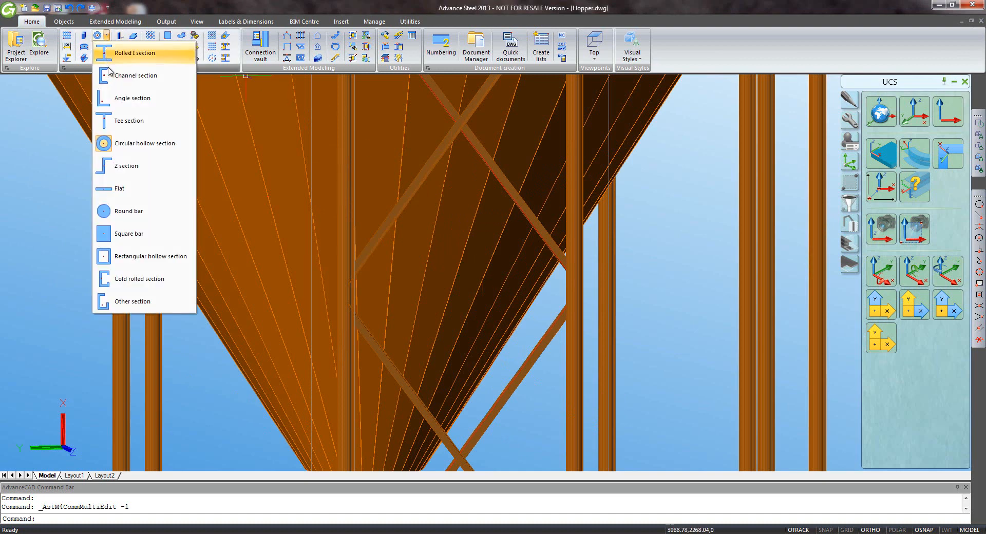
pyautogui.click(140, 97)
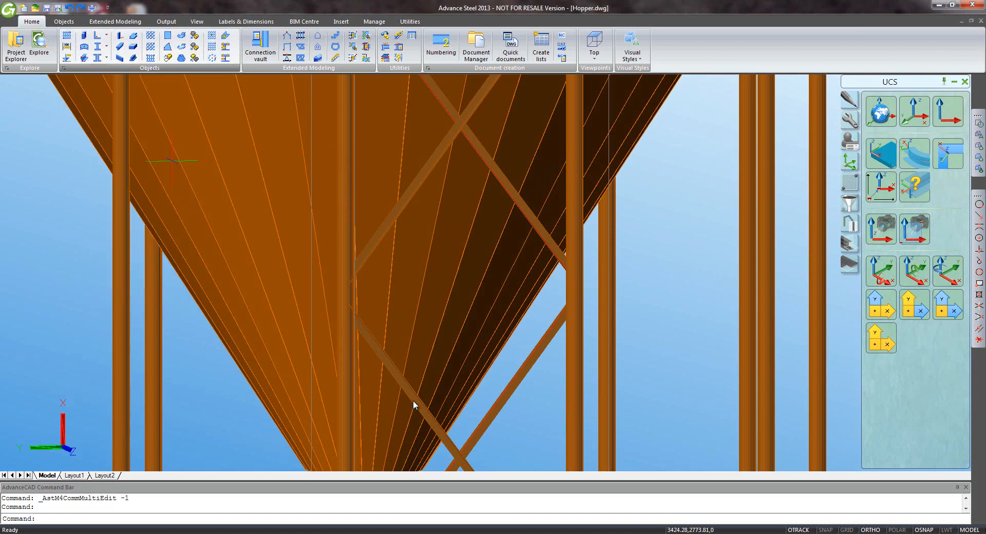
pyautogui.click(382, 338)
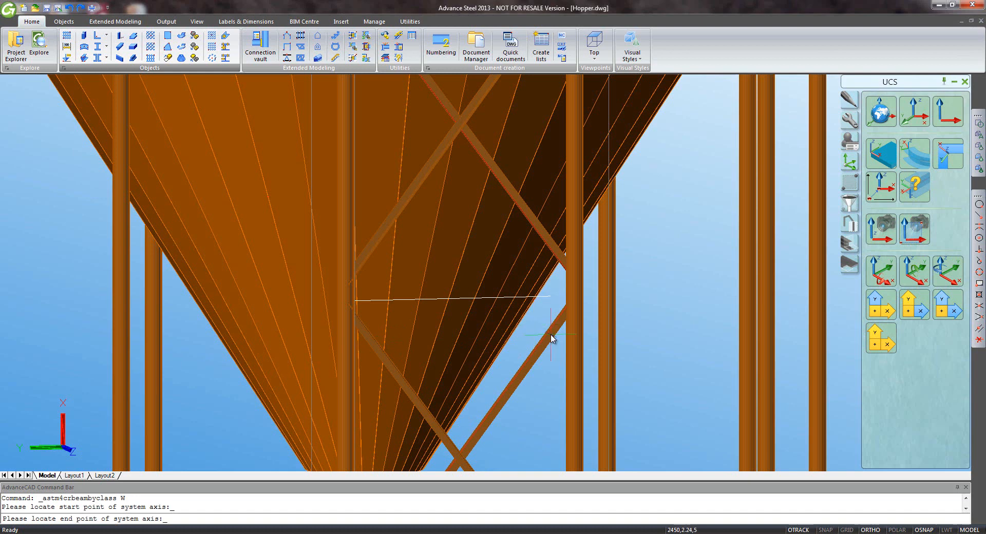
pyautogui.click(551, 333)
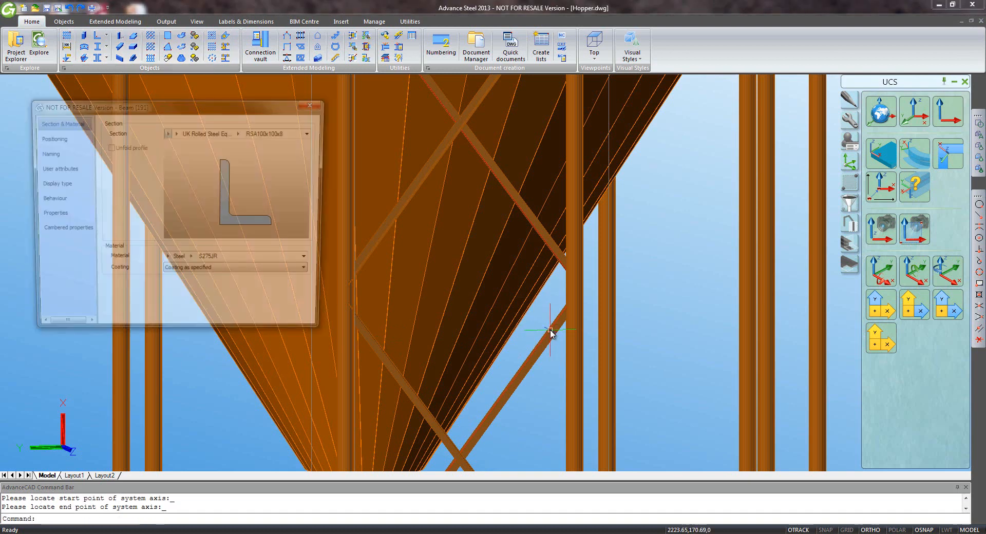
# Set the horizontal angle's section to RSA50x50x5 and its offset reference to the outer heel corner.
pyautogui.click(240, 132)
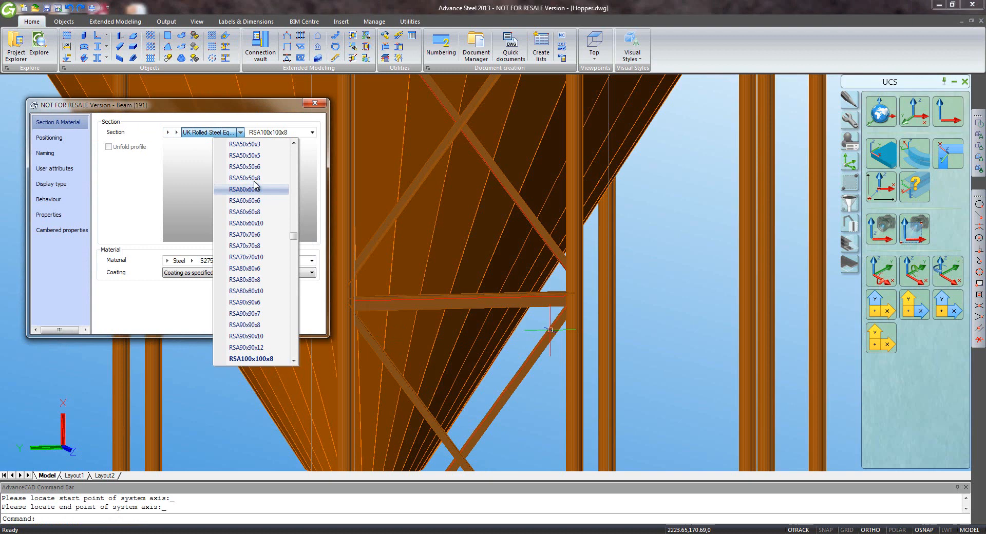
pyautogui.click(247, 155)
pyautogui.click(49, 138)
pyautogui.click(120, 166)
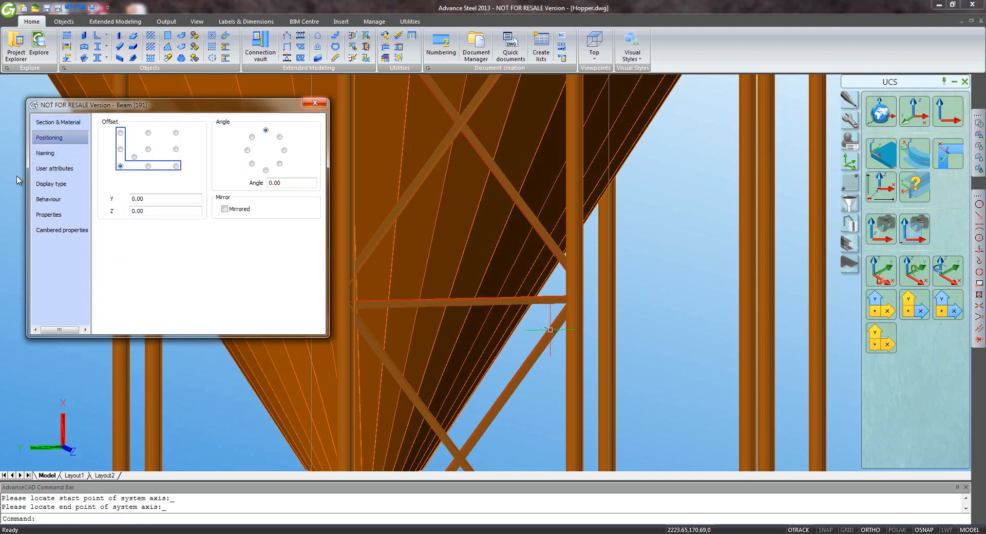
# Assign the Vertical Bracing model role to the horizontal angle and close its properties.
pyautogui.click(60, 153)
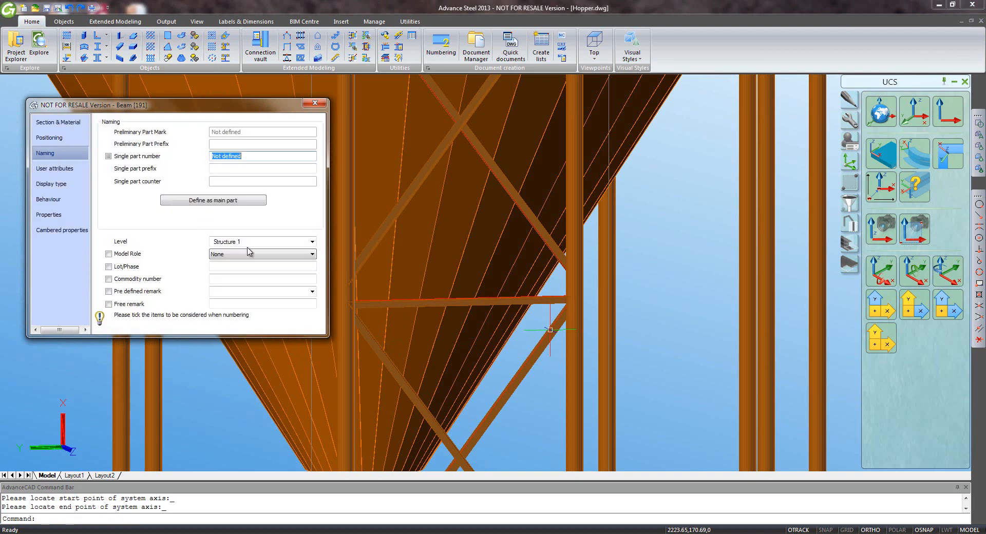
pyautogui.click(249, 252)
pyautogui.scroll(-5, 280, 375)
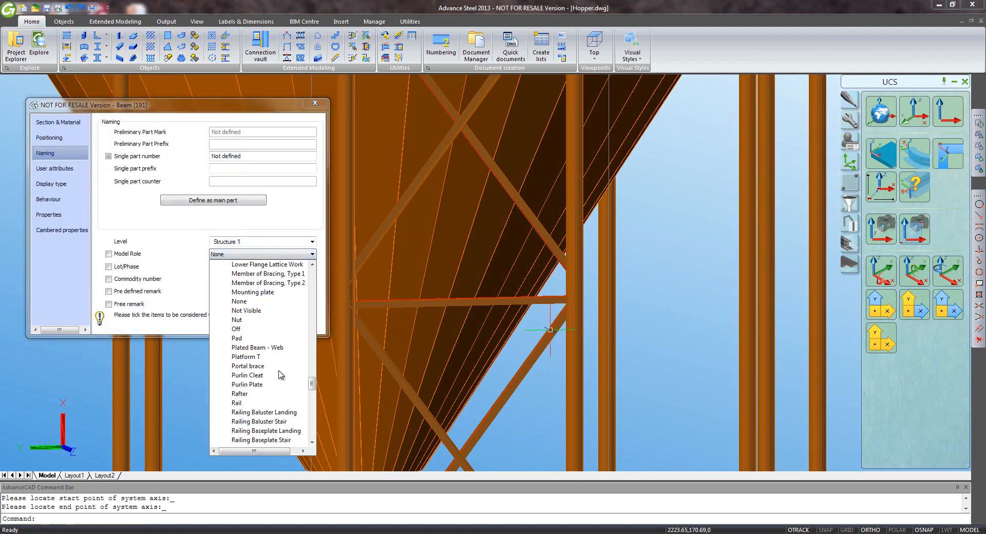
pyautogui.scroll(-20, 278, 377)
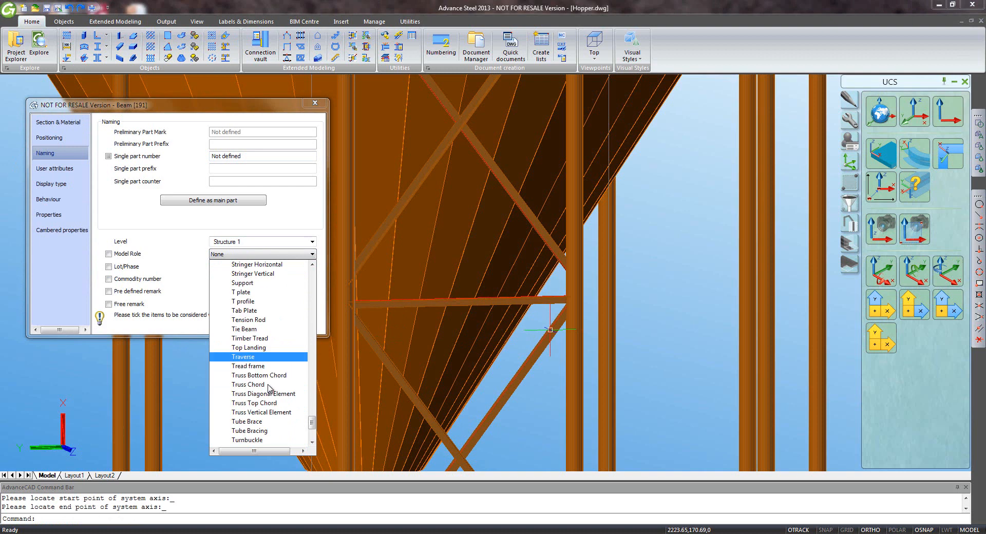
pyautogui.scroll(-5, 268, 389)
pyautogui.click(268, 379)
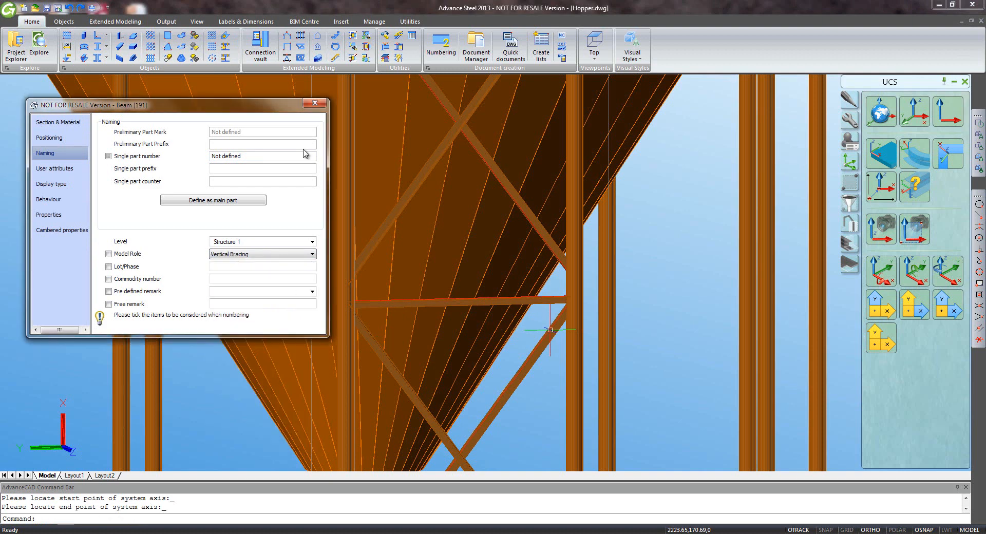
pyautogui.click(314, 103)
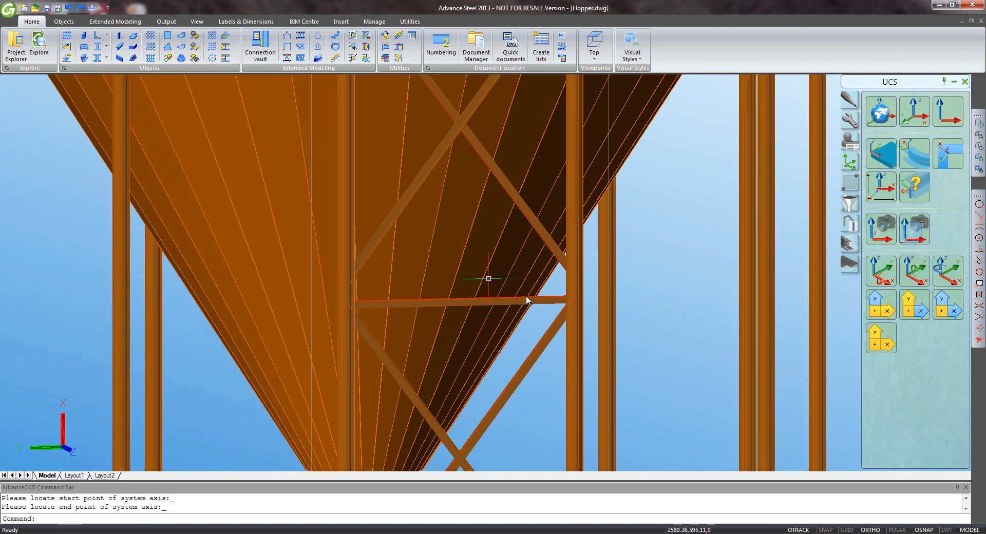
# Stretch the horizontal angle's end at the UCS origin column by 10 outward along Z.
pyautogui.click(545, 302)
pyautogui.click(574, 297)
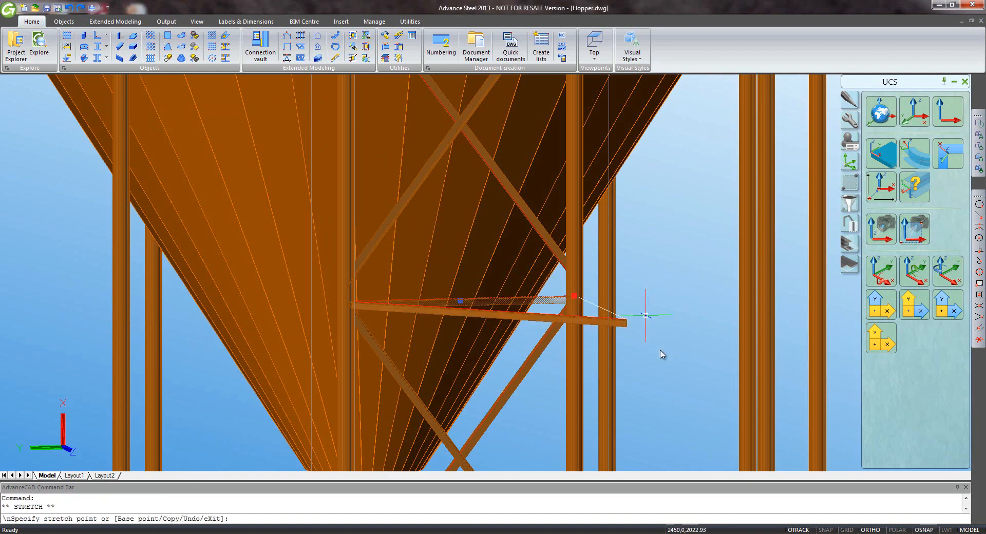
pyautogui.write('10')
pyautogui.press('Return')
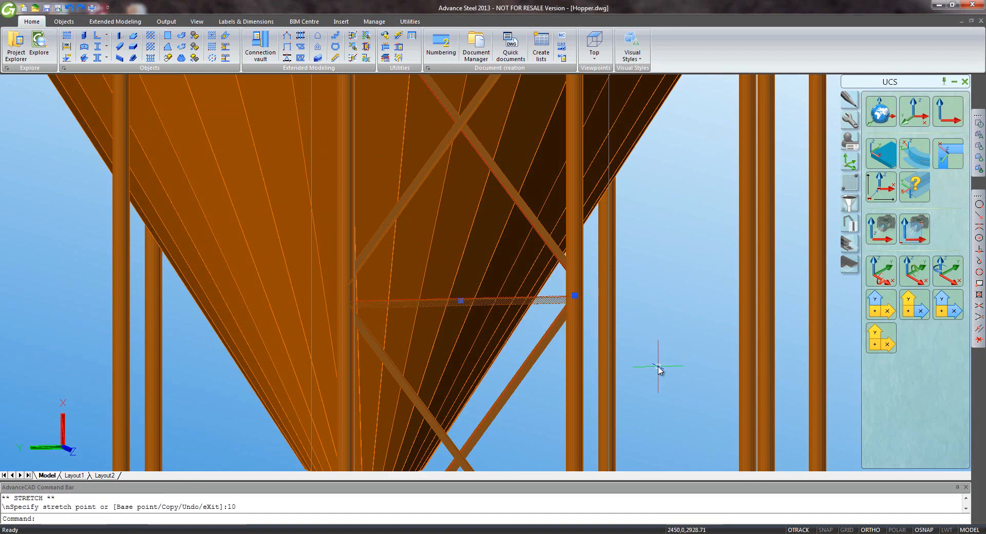
# Move the horizontal angle up between the columns by 50 along X.
pyautogui.write('m')
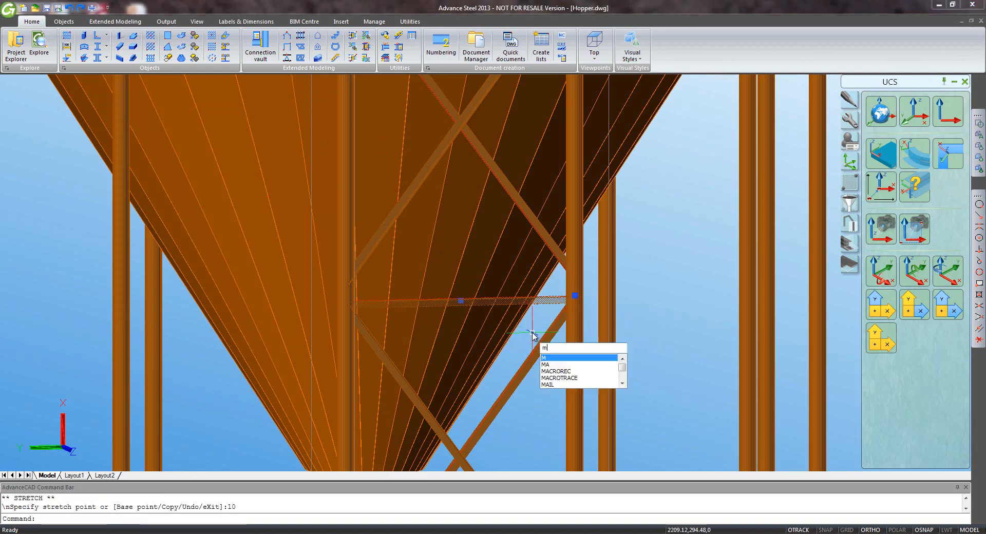
pyautogui.press('Return')
pyautogui.click(669, 359)
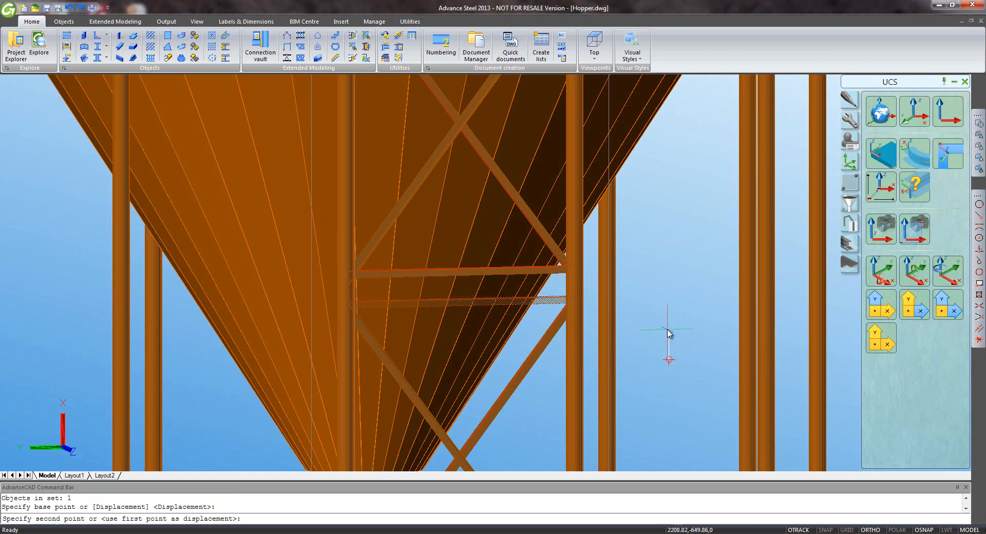
pyautogui.press('Return')
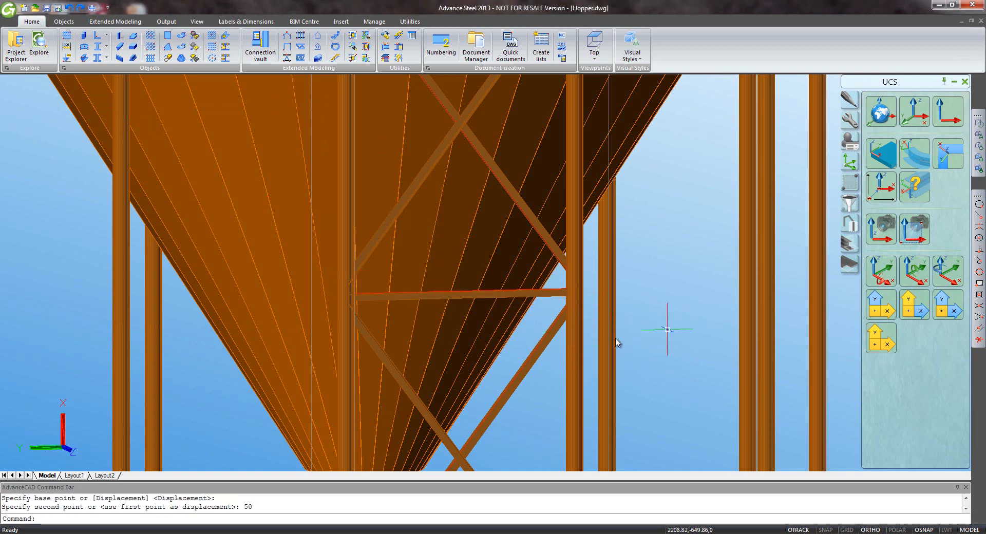
# Add a Gusset plate at one diagonal connection between the left braced column and the upper diagonal ending just below the ring beam.
pyautogui.scroll(-4, 455, 208)
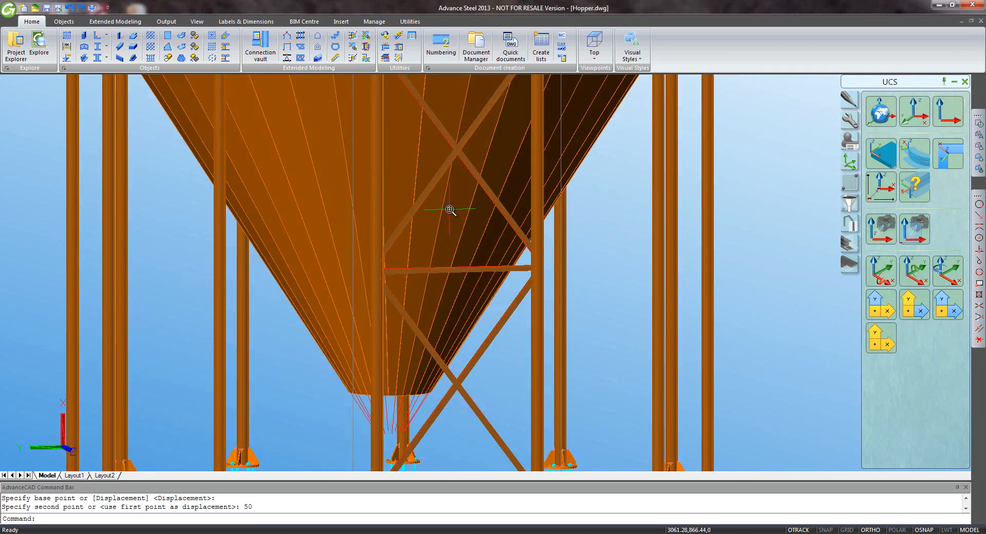
pyautogui.moveTo(453, 198); pyautogui.dragTo(462, 218, button='middle')
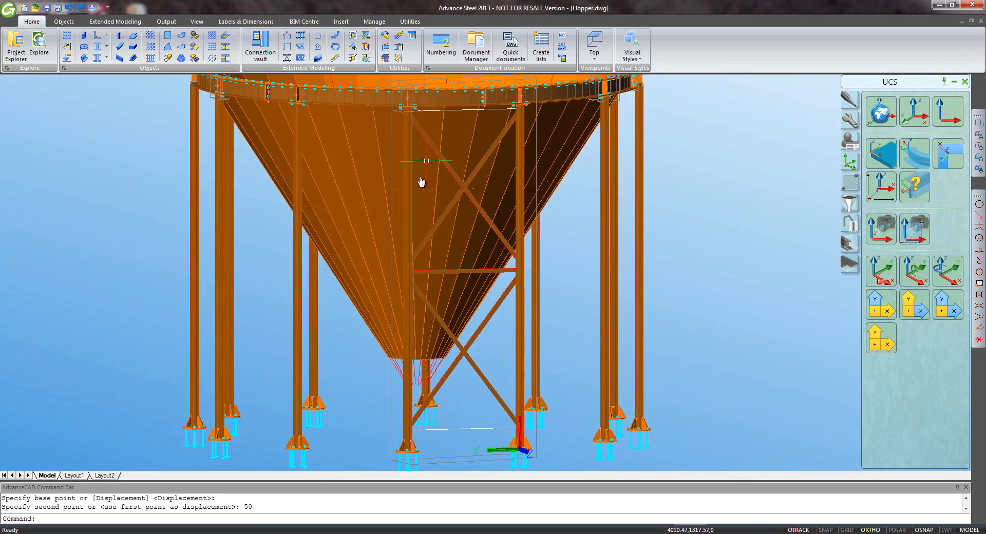
pyautogui.keyDown('shift'); pyautogui.moveTo(420, 189); pyautogui.dragTo(262, 177, button='middle'); pyautogui.keyUp('shift')
pyautogui.scroll(5, 262, 178)
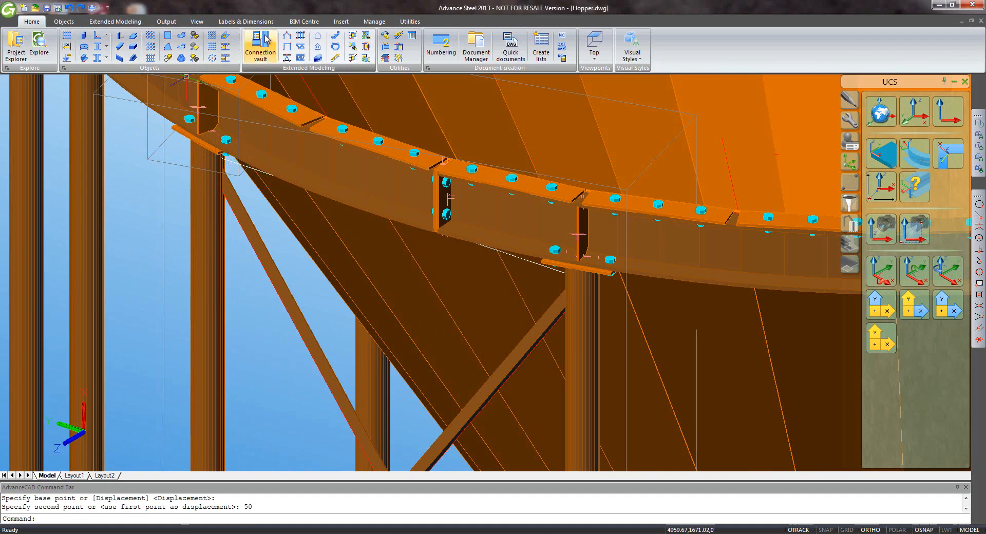
pyautogui.click(260, 48)
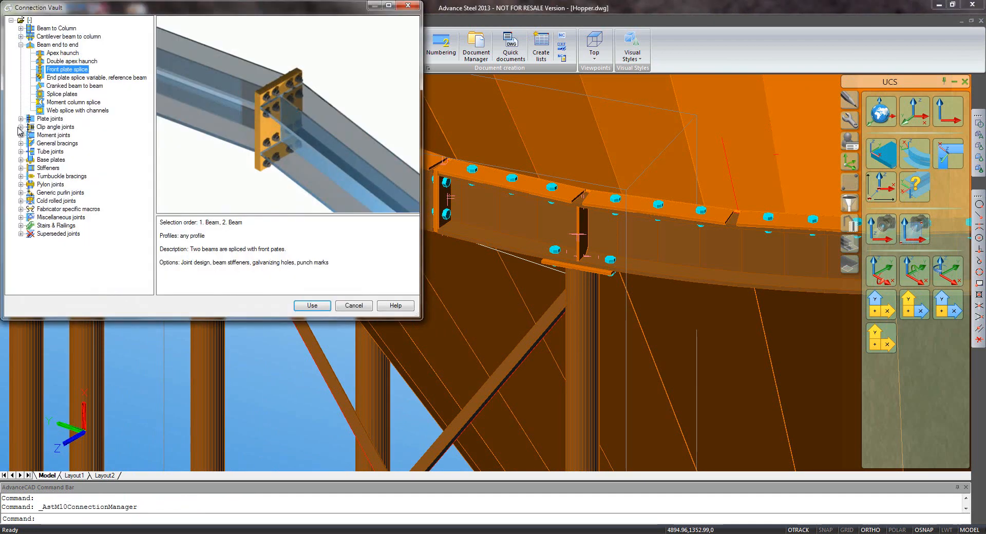
pyautogui.click(21, 143)
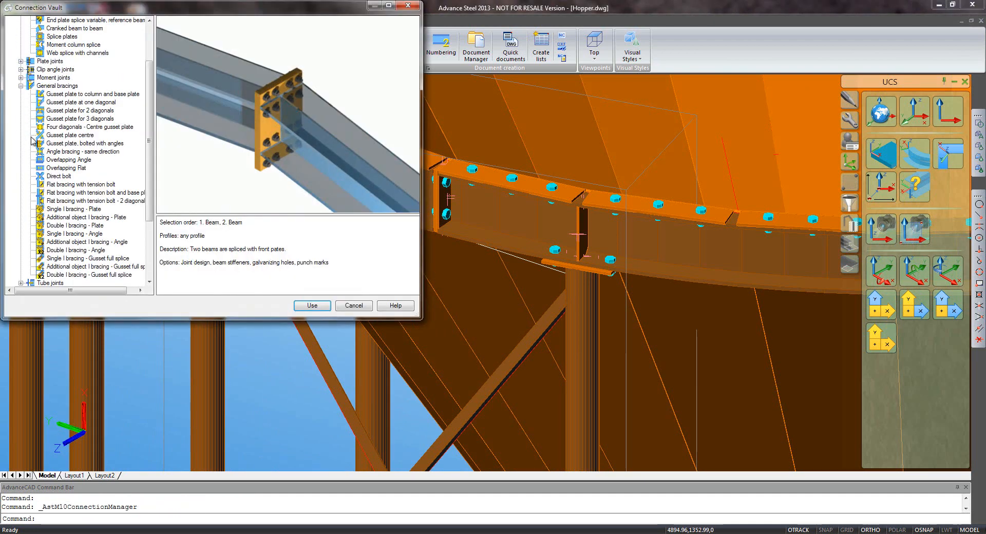
pyautogui.click(74, 103)
pyautogui.click(313, 305)
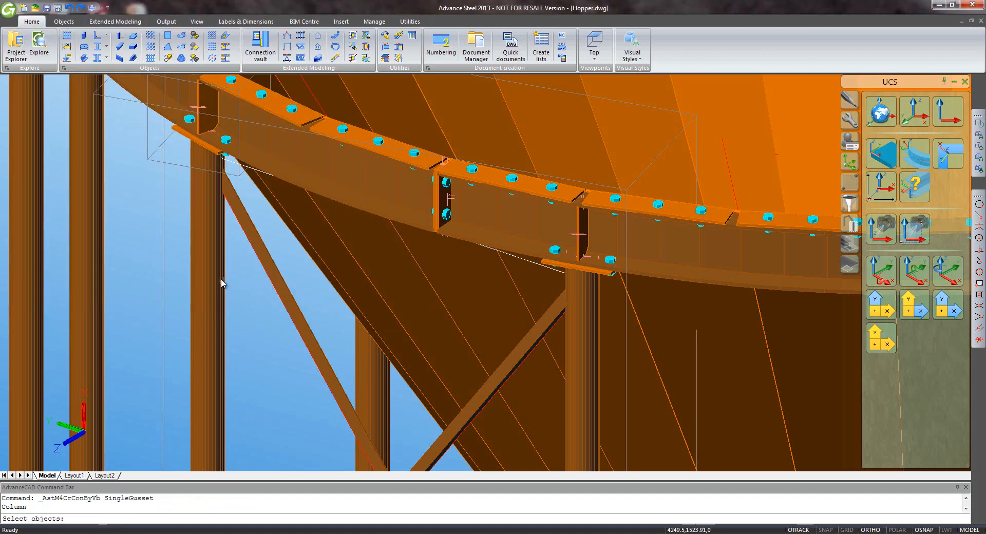
pyautogui.click(267, 269)
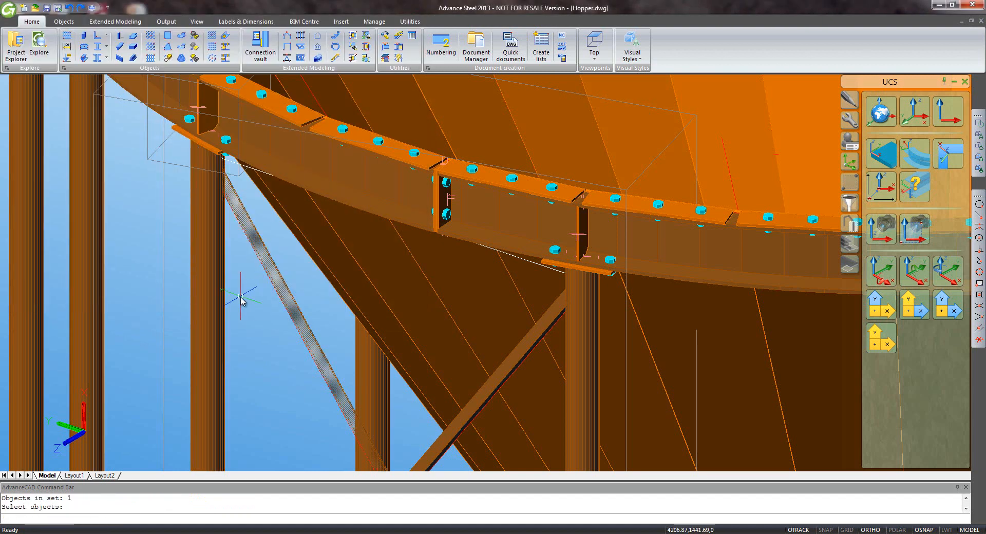
pyautogui.press('Return')
# Set the gusset plate's chamfer to Two and close the joint properties.
pyautogui.moveTo(211, 107); pyautogui.dragTo(511, 105)
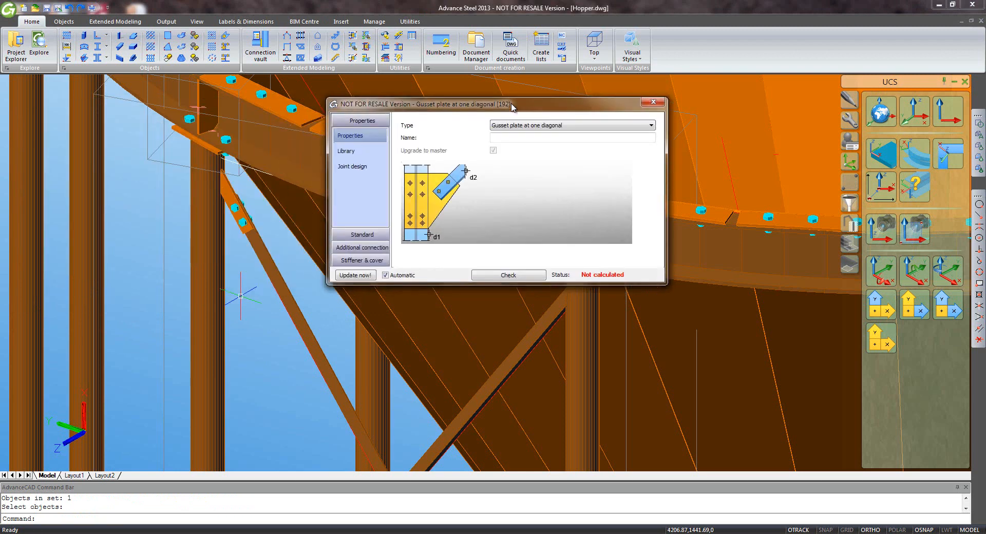
pyautogui.click(368, 235)
pyautogui.click(531, 161)
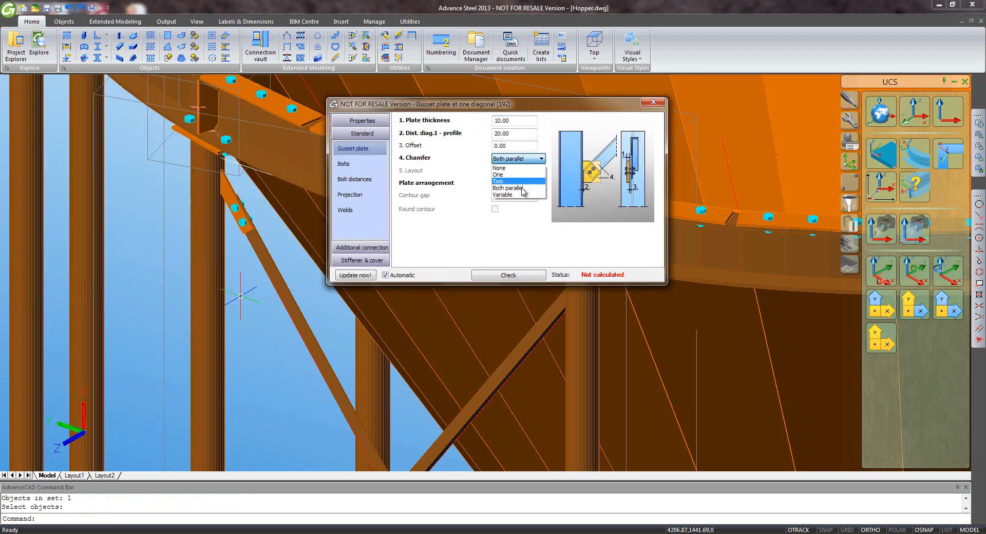
pyautogui.click(509, 186)
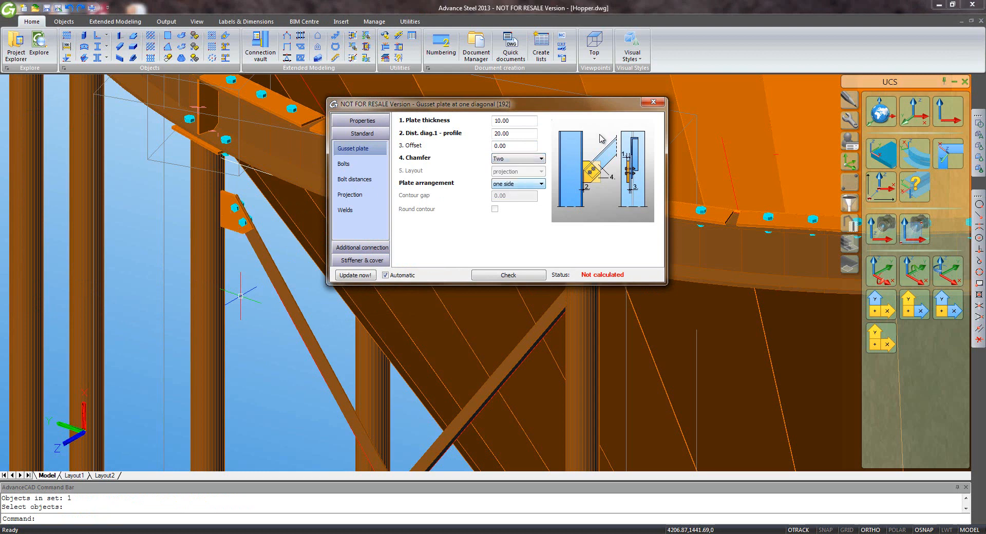
pyautogui.click(650, 104)
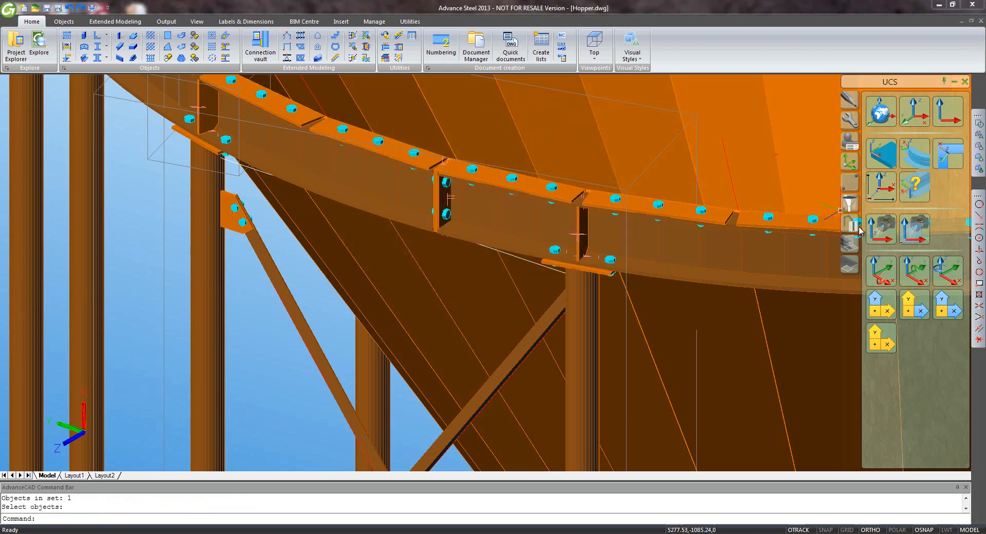
# Copy the single-diagonal gusset connection by template to the right braced column and the top end of the other upper diagonal.
pyautogui.click(848, 123)
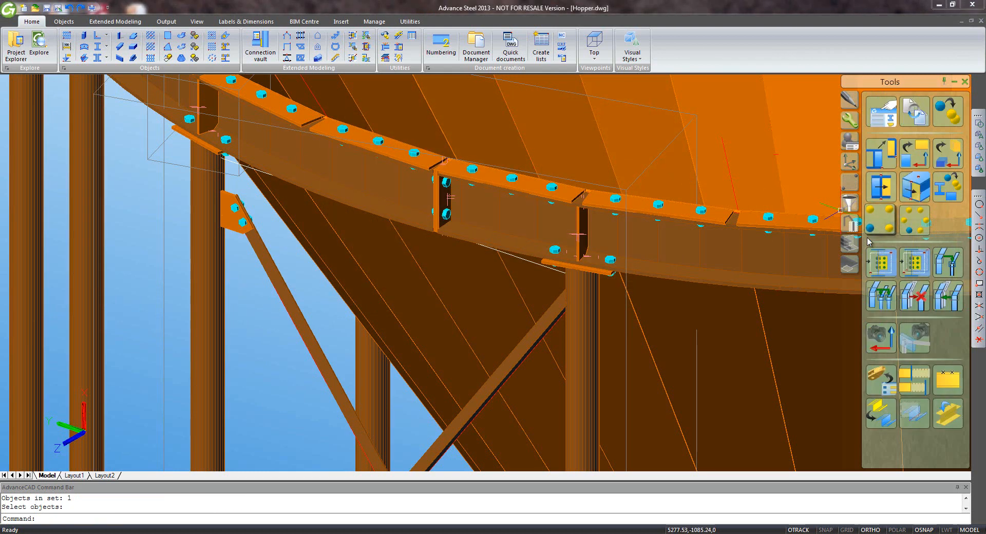
pyautogui.click(881, 263)
pyautogui.click(230, 231)
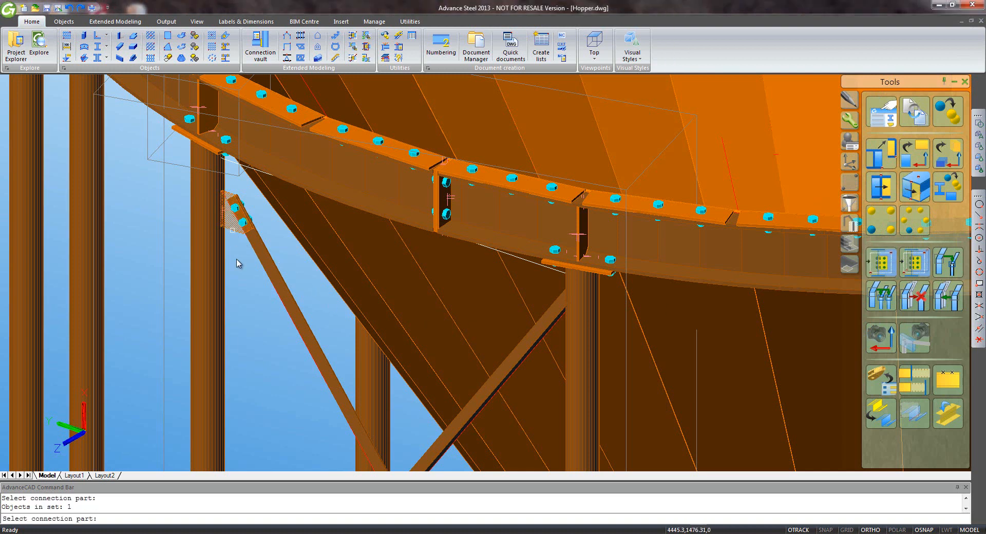
pyautogui.rightClick(245, 276)
pyautogui.scroll(-2, 300, 342)
pyautogui.moveTo(319, 361); pyautogui.dragTo(456, 159, button='middle')
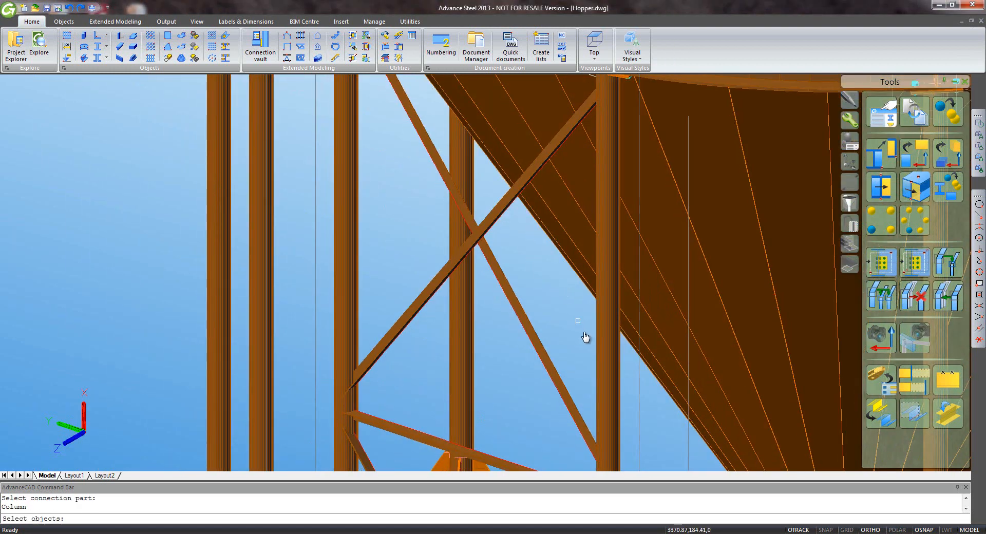
pyautogui.click(595, 352)
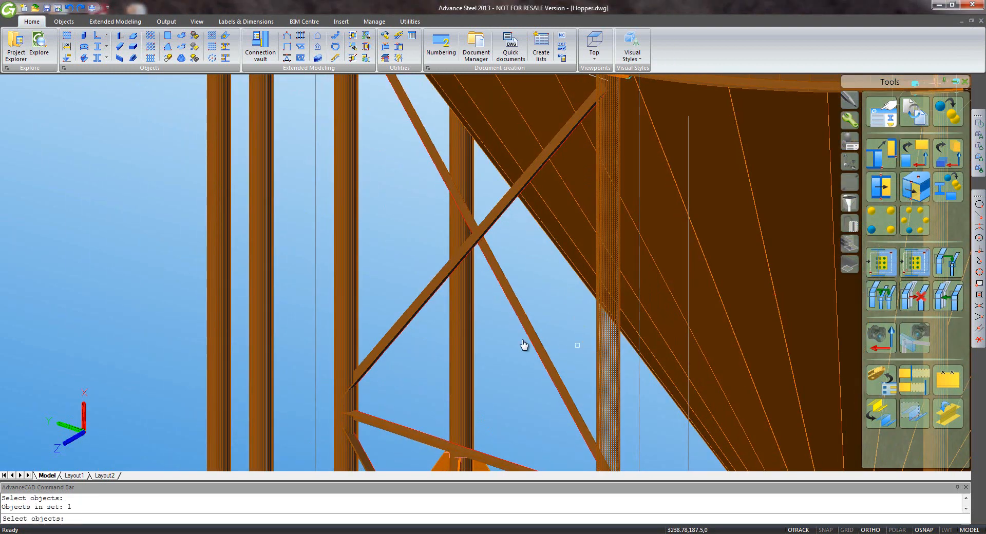
pyautogui.rightClick(416, 327)
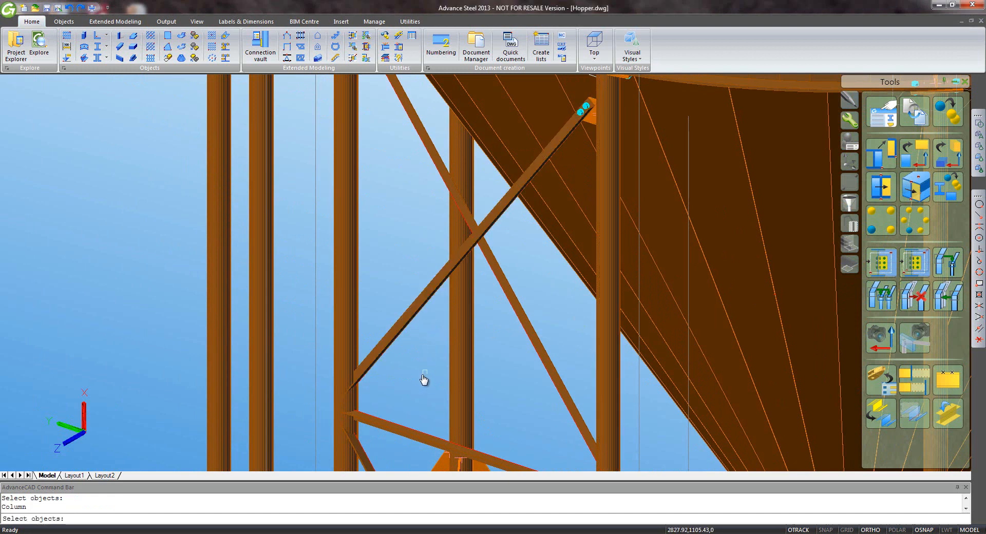
# Repeat the templated gusset connection where the bottom ends of both lower diagonals meet their columns, and end the command.
pyautogui.moveTo(425, 381); pyautogui.dragTo(431, 124, button='middle')
pyautogui.moveTo(425, 328); pyautogui.dragTo(382, 222, button='middle')
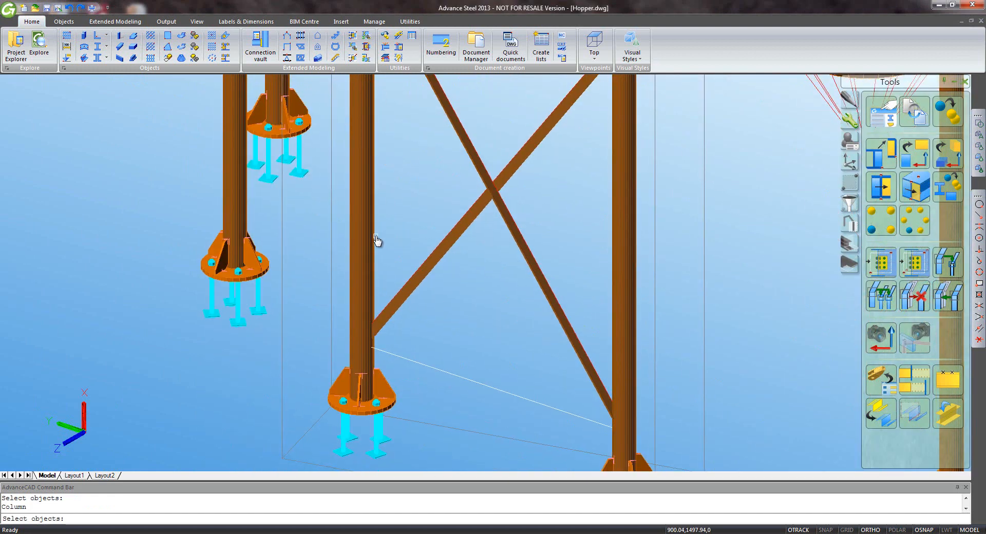
pyautogui.click(414, 280)
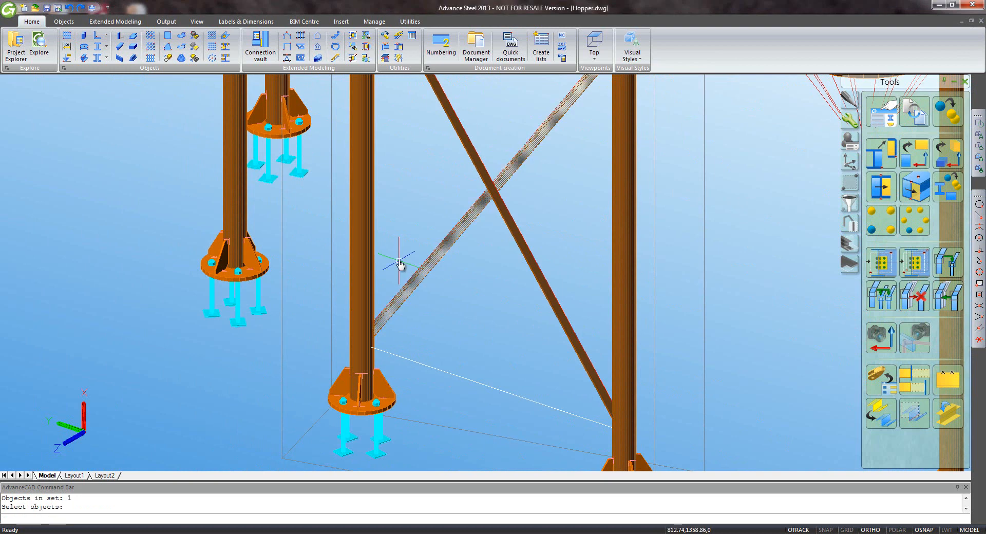
pyautogui.rightClick(399, 264)
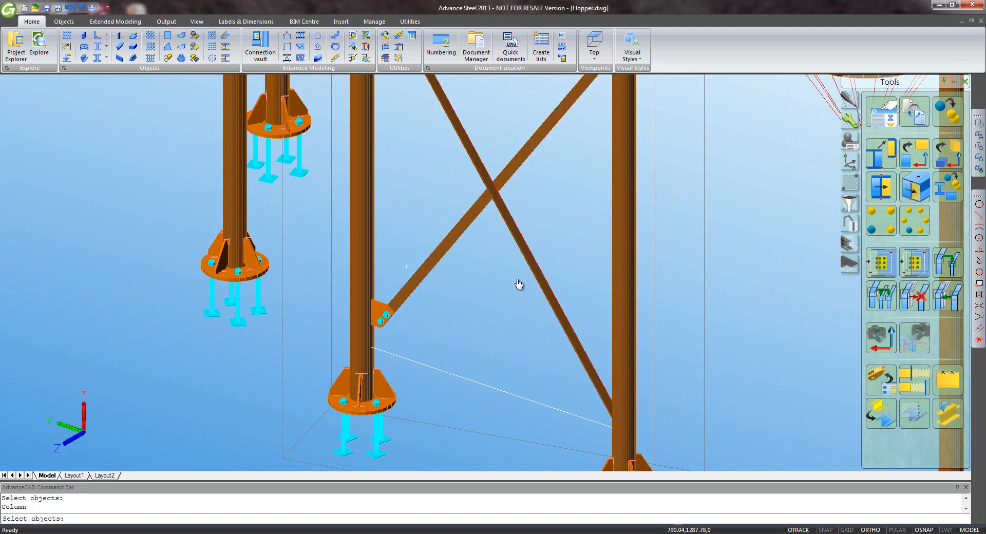
pyautogui.click(567, 332)
pyautogui.rightClick(587, 289)
pyautogui.rightClick(584, 274)
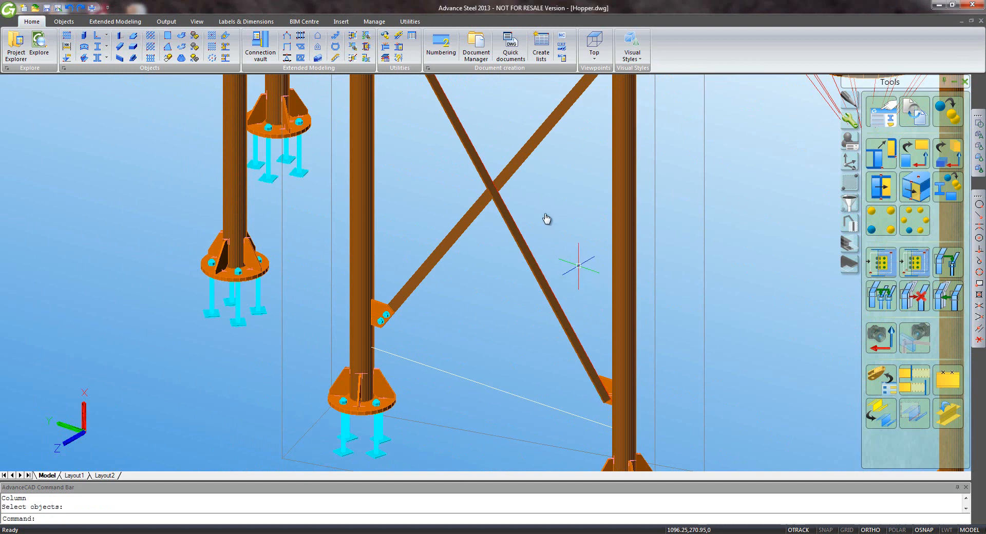
# Add a Gusset plate for 3 diagonals joining the left braced column to the upper diagonal, horizontal angle and lower diagonal, keeping the defaults.
pyautogui.moveTo(522, 145); pyautogui.dragTo(472, 401, button='middle')
pyautogui.click(262, 49)
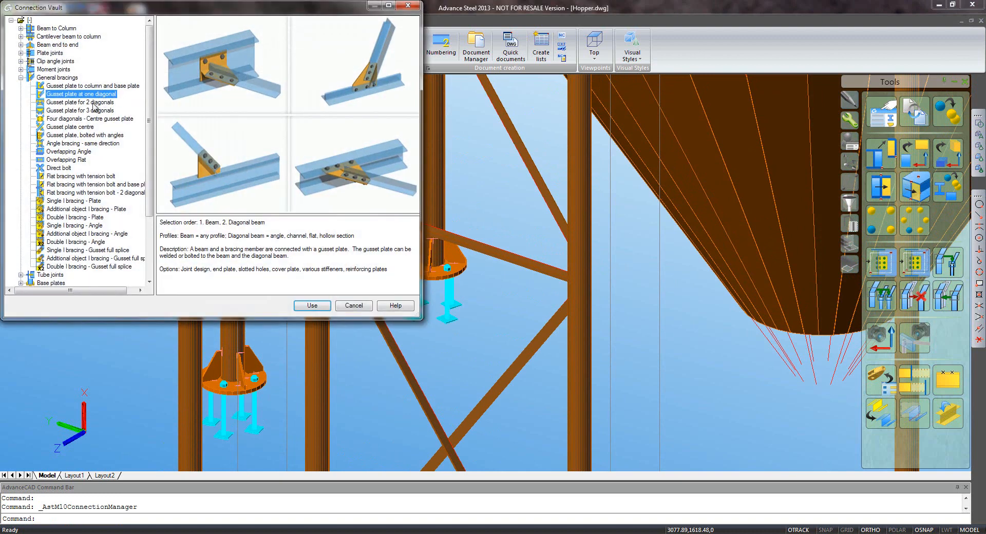
pyautogui.click(90, 111)
pyautogui.click(307, 305)
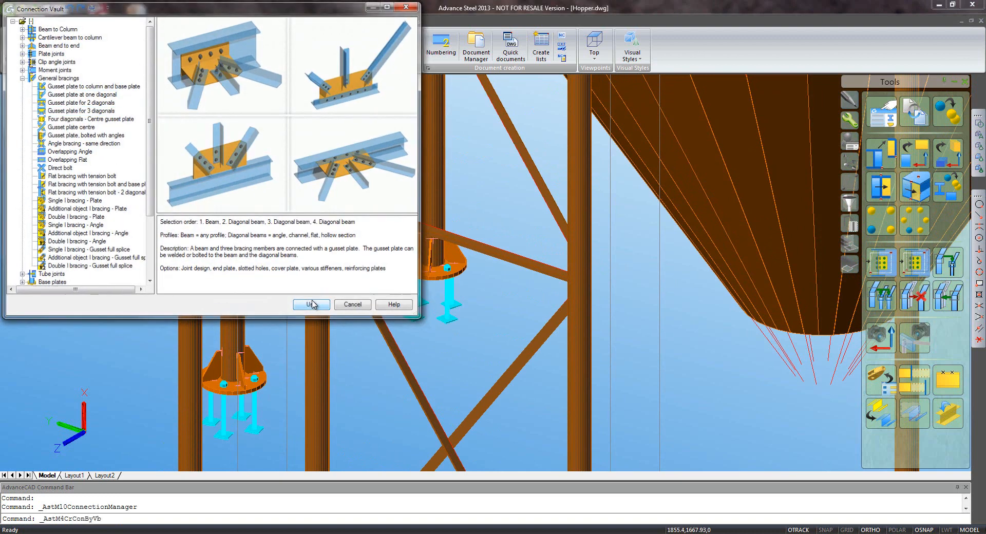
pyautogui.click(325, 287)
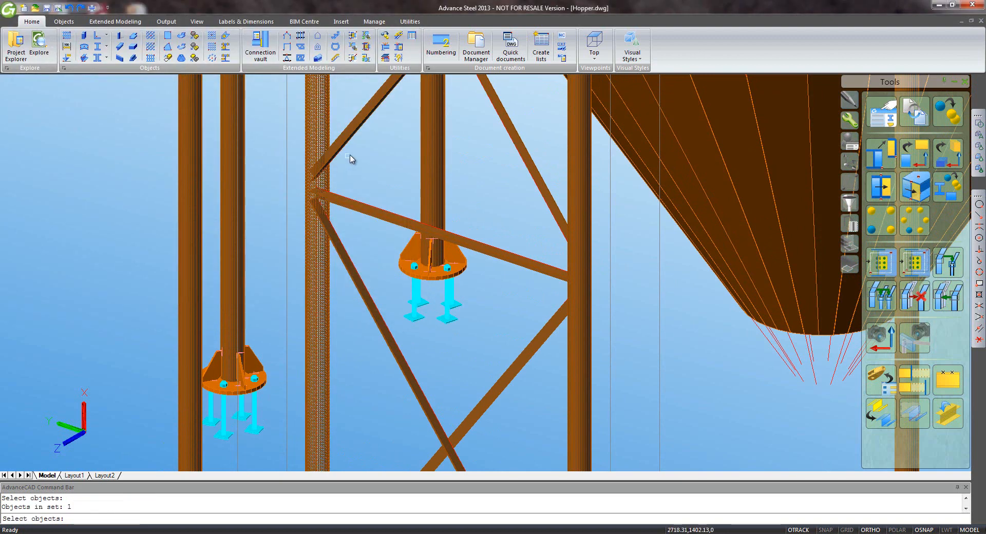
pyautogui.press('Return')
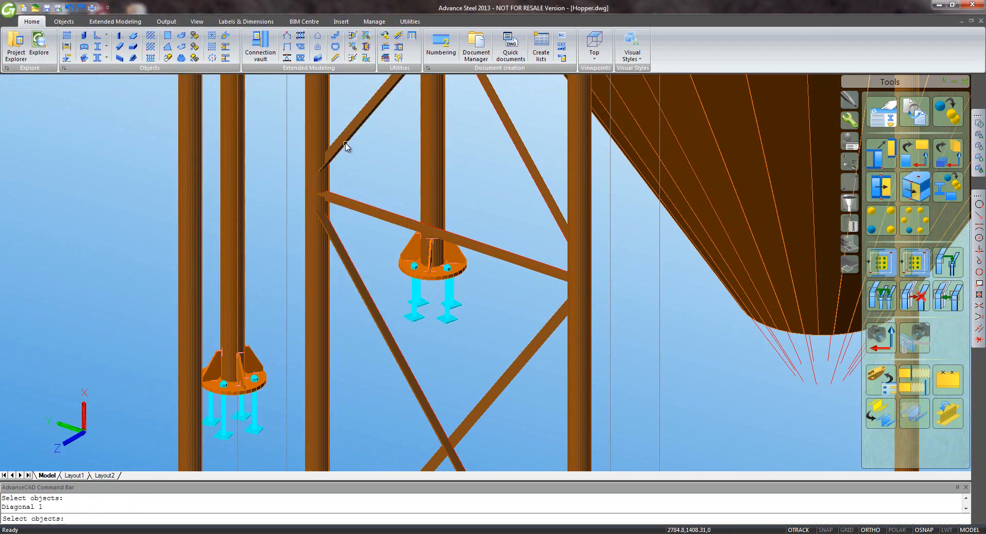
pyautogui.click(345, 266)
pyautogui.press('Return')
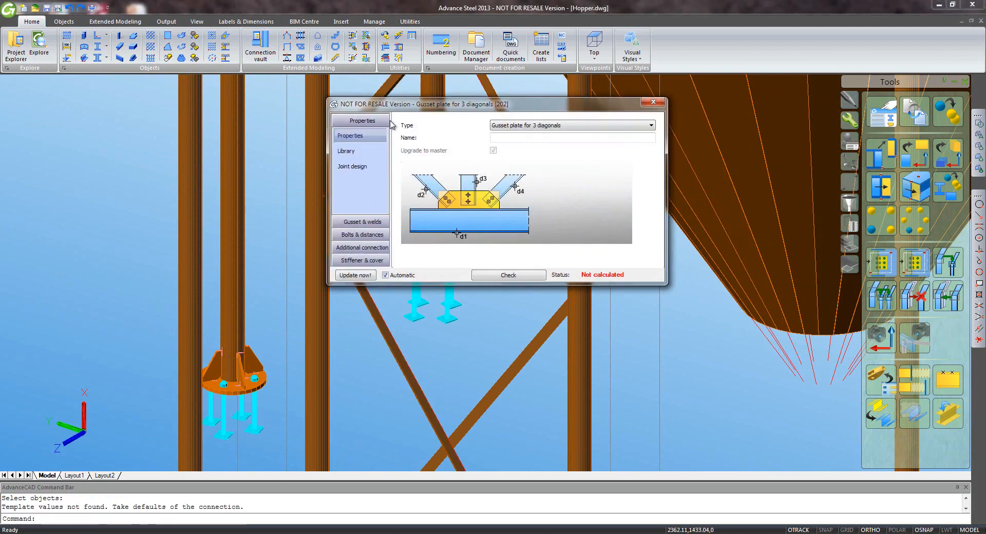
pyautogui.moveTo(393, 106)
pyautogui.mouseDown()
pyautogui.moveTo(504, 112)
pyautogui.moveTo(397, 114)
pyautogui.mouseUp()
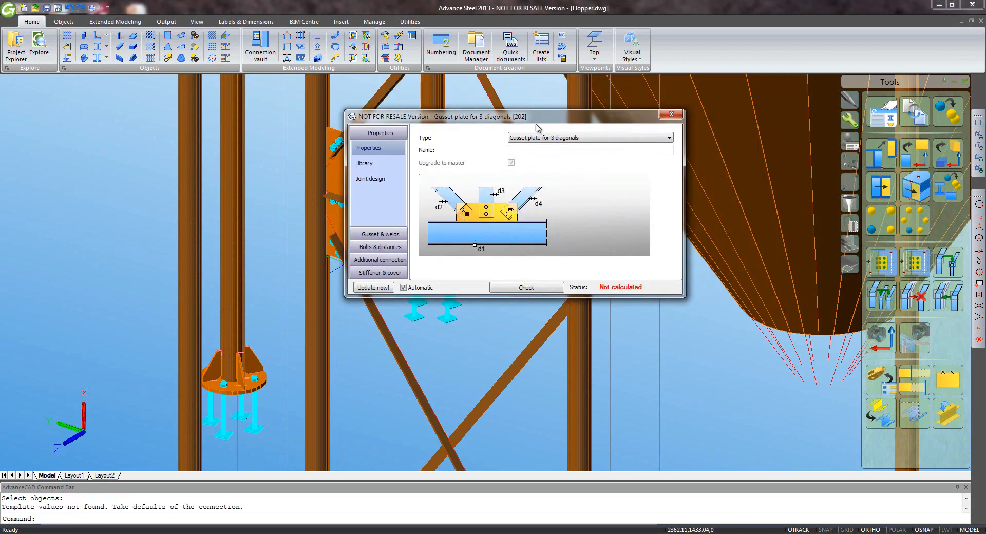
pyautogui.click(658, 109)
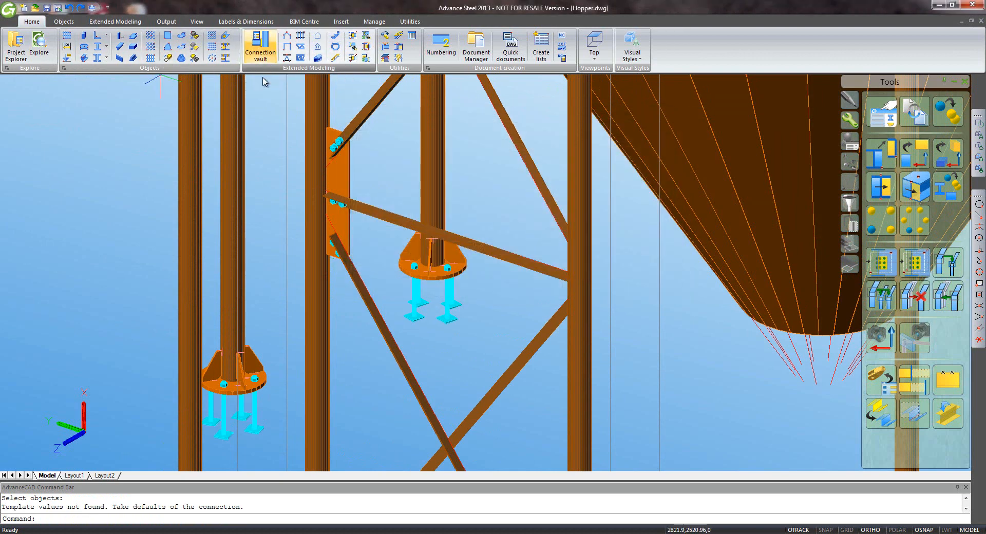
# Add a Gusset plate for 3 diagonals joining the right braced column to the lower diagonal, horizontal angle and upper diagonal.
pyautogui.click(257, 46)
pyautogui.click(312, 306)
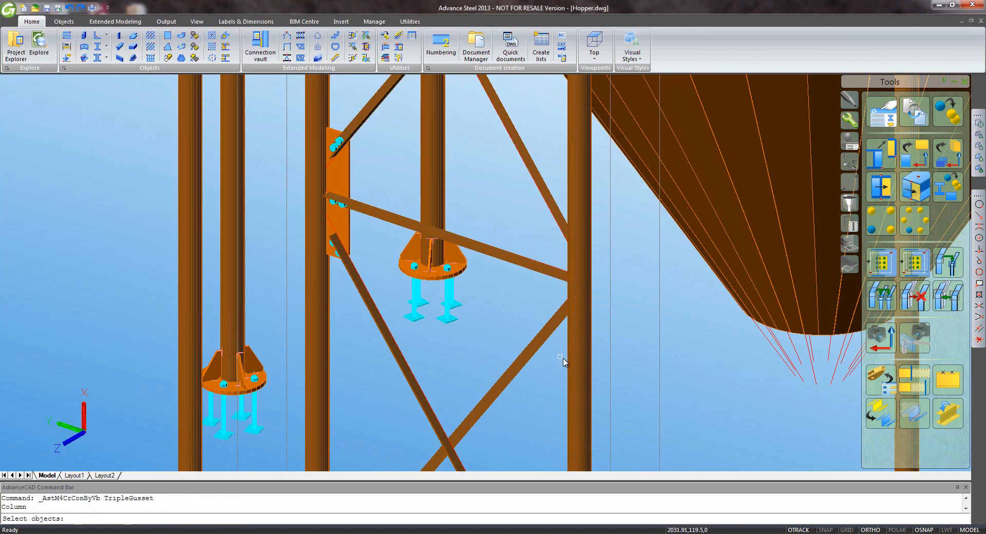
pyautogui.click(566, 361)
pyautogui.press('Return')
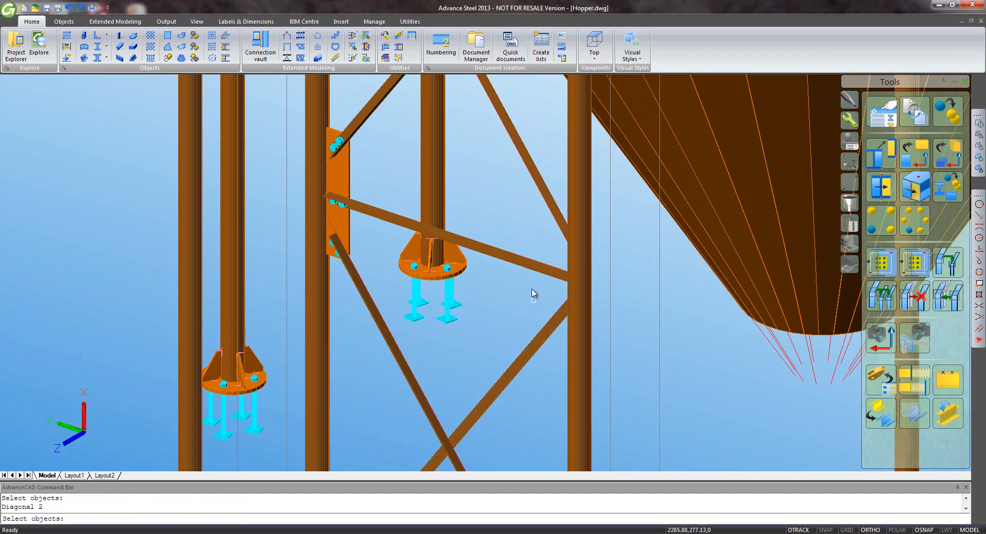
pyautogui.click(526, 267)
pyautogui.press('Return')
pyautogui.click(555, 218)
pyautogui.press('Return')
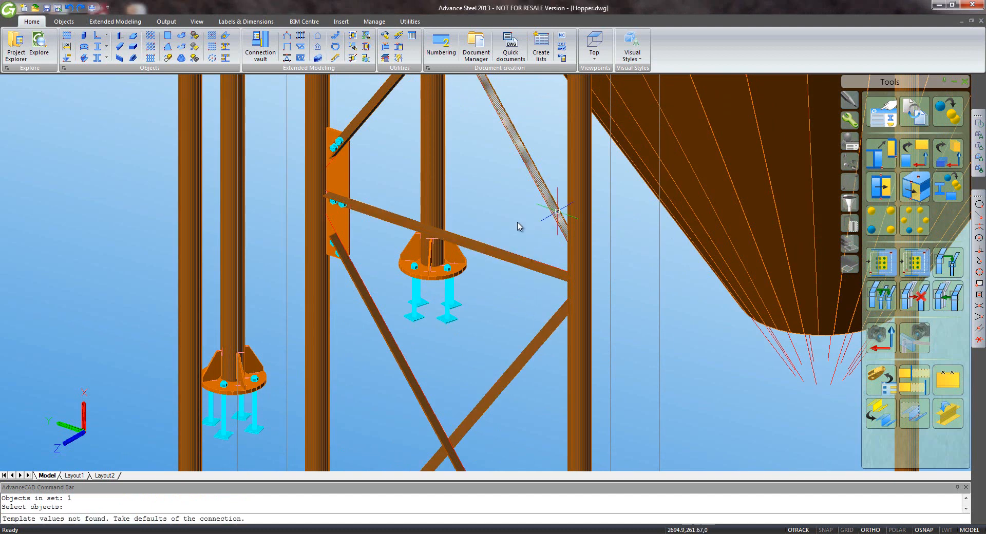
pyautogui.moveTo(611, 122); pyautogui.dragTo(635, 151)
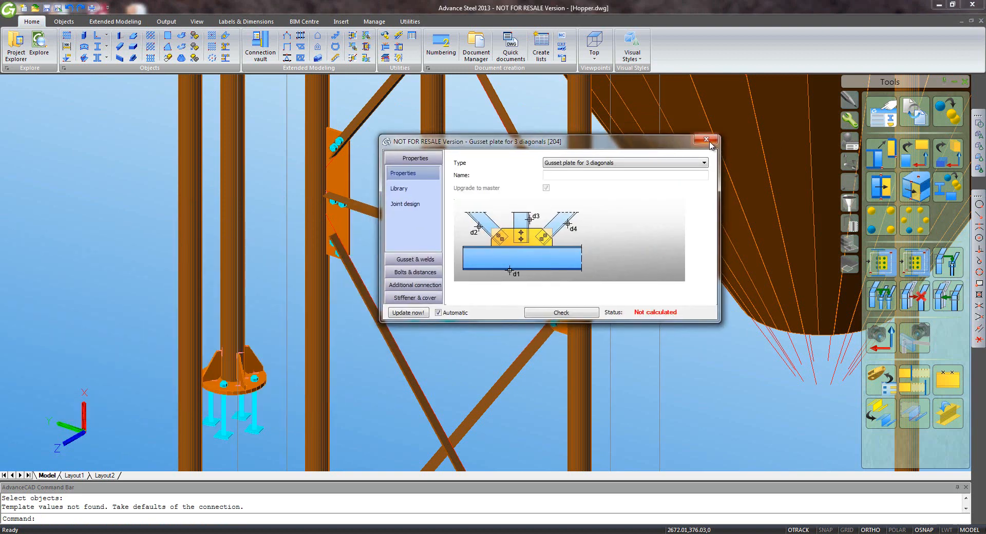
# Close the gusset plate connection settings and reset the coordinate system to world.
pyautogui.scroll(-3, 442, 279)
pyautogui.moveTo(426, 265); pyautogui.dragTo(359, 280, button='middle')
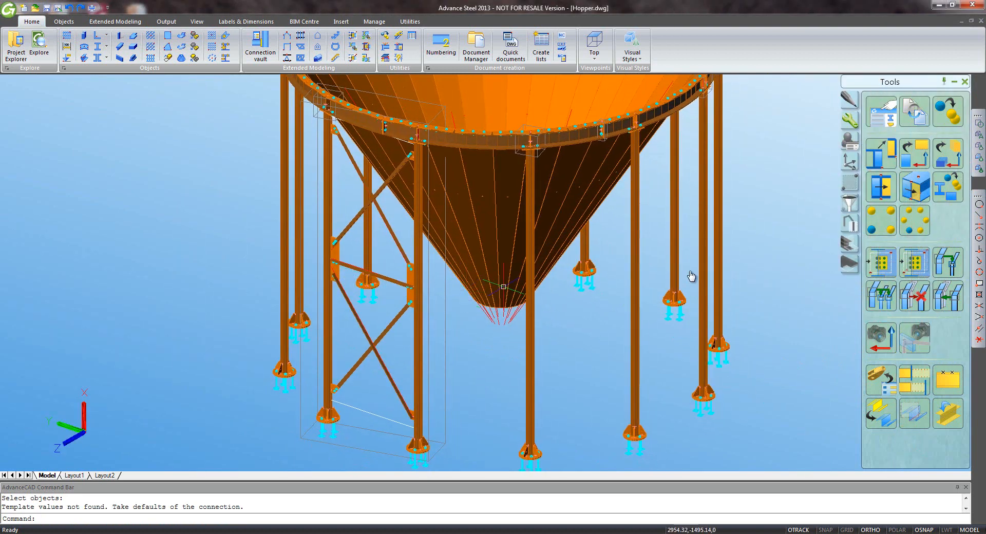
pyautogui.click(850, 161)
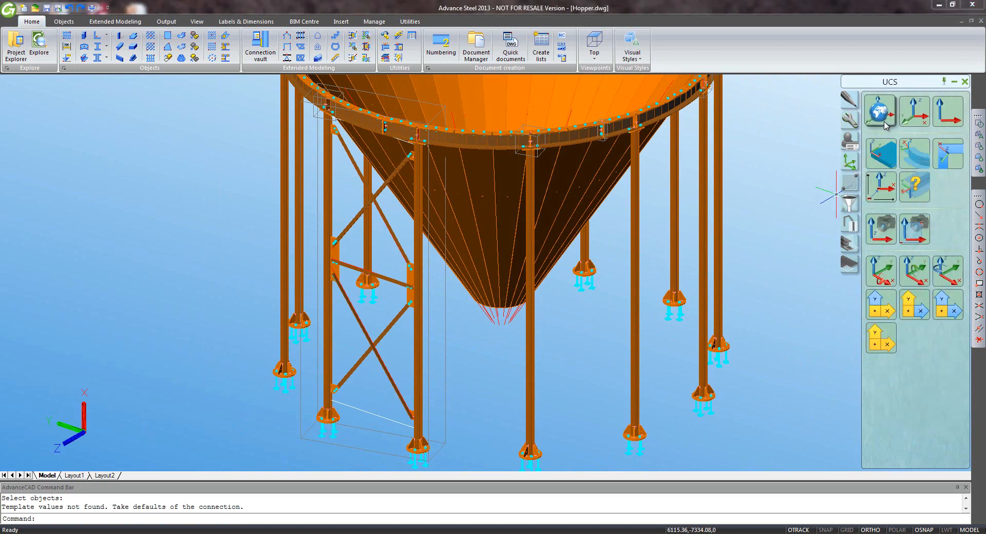
# Polar-array the braced bay's bracing members and joint frame around 0,0 with 12 items at 30°, keeping zero Z offset and rotating the copies.
pyautogui.click(848, 121)
pyautogui.click(914, 220)
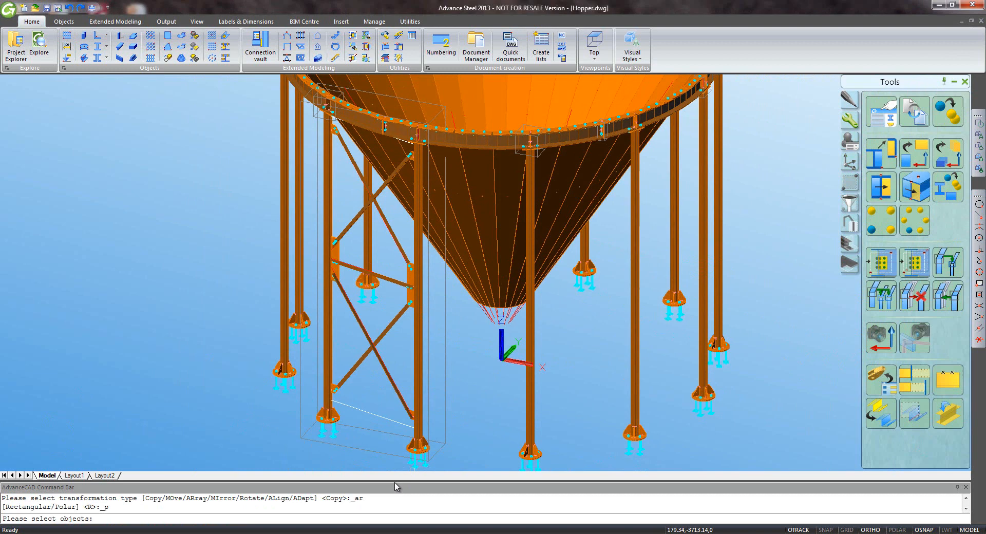
pyautogui.click(377, 430)
pyautogui.click(390, 377)
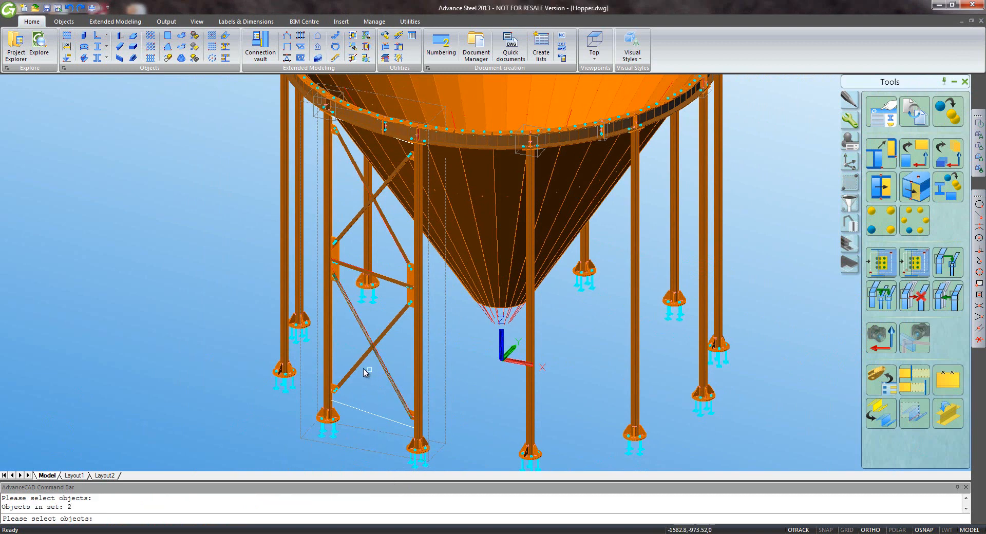
pyautogui.click(370, 348)
pyautogui.click(394, 285)
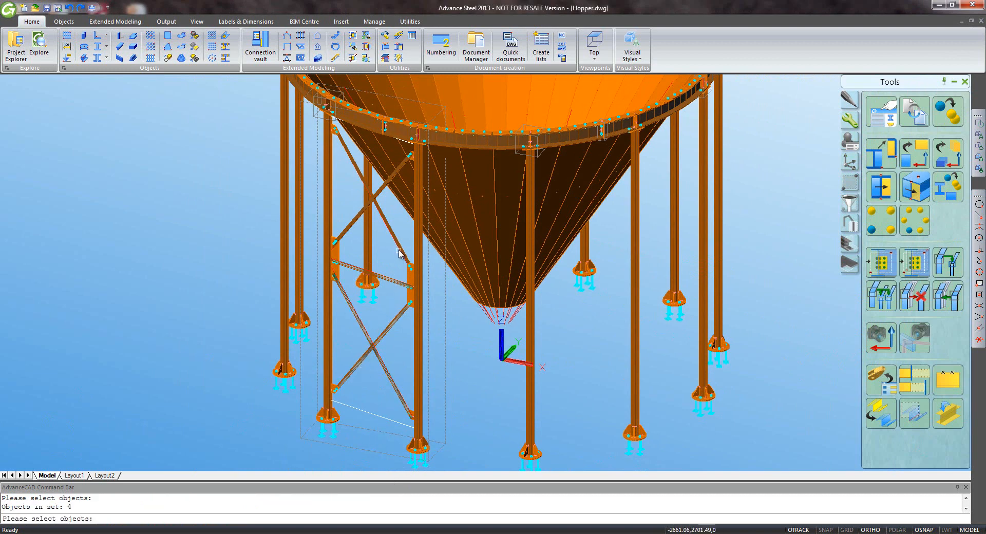
pyautogui.click(403, 254)
pyautogui.click(345, 234)
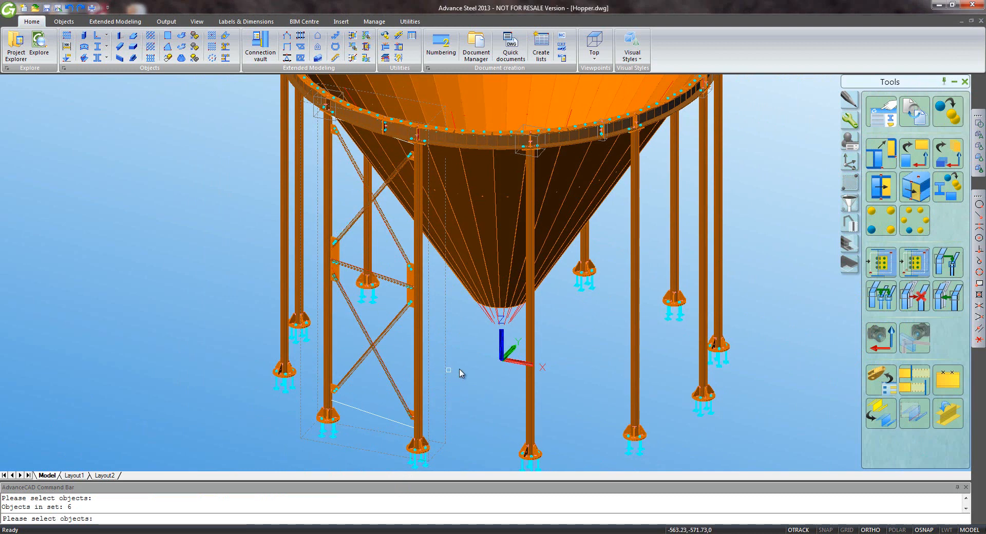
pyautogui.press('Return')
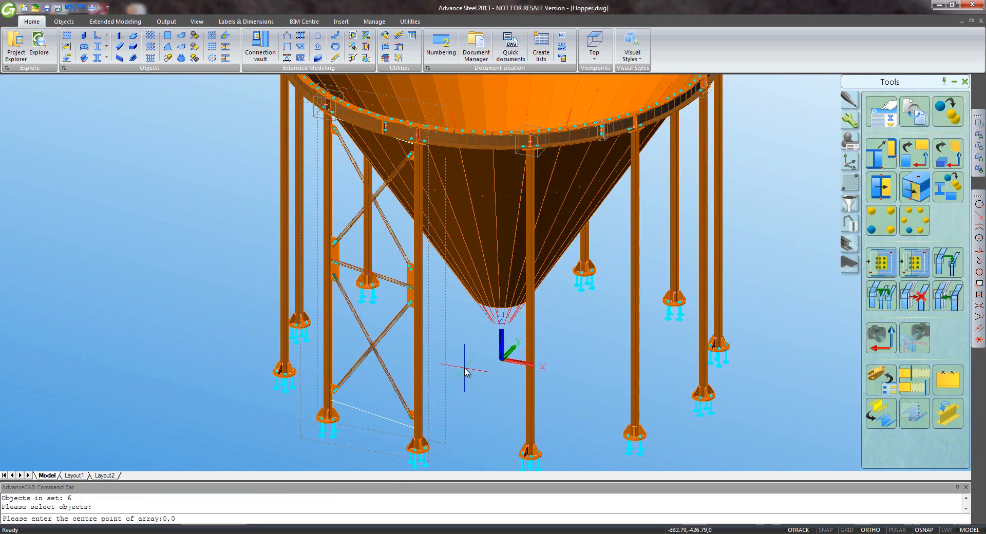
pyautogui.press('Return')
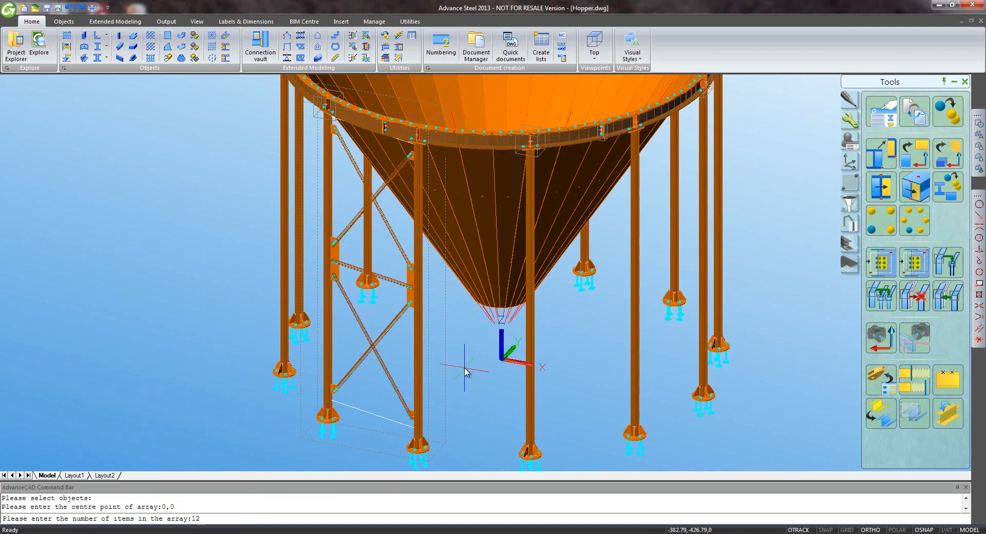
pyautogui.press('Return')
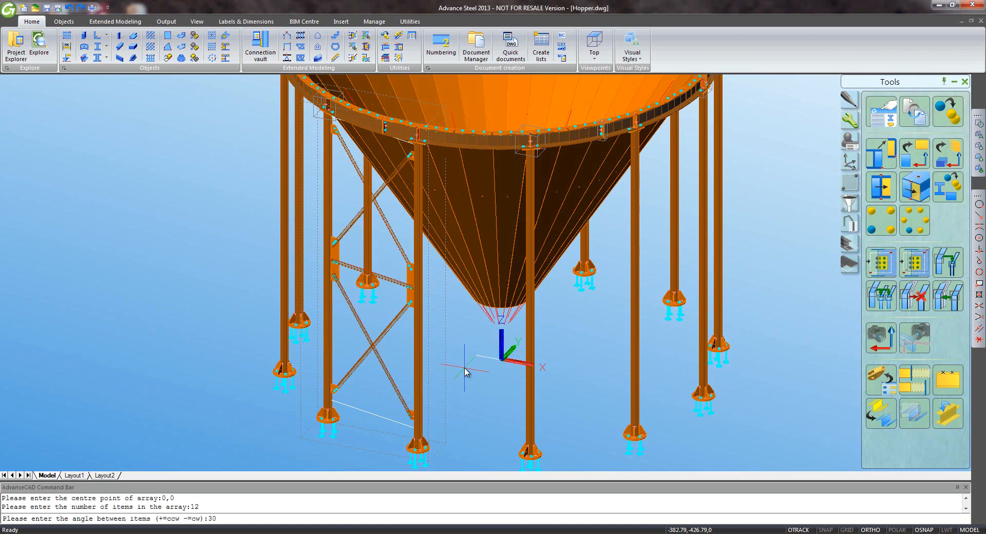
pyautogui.press('Return')
pyautogui.press('Return')
pyautogui.press('Return')
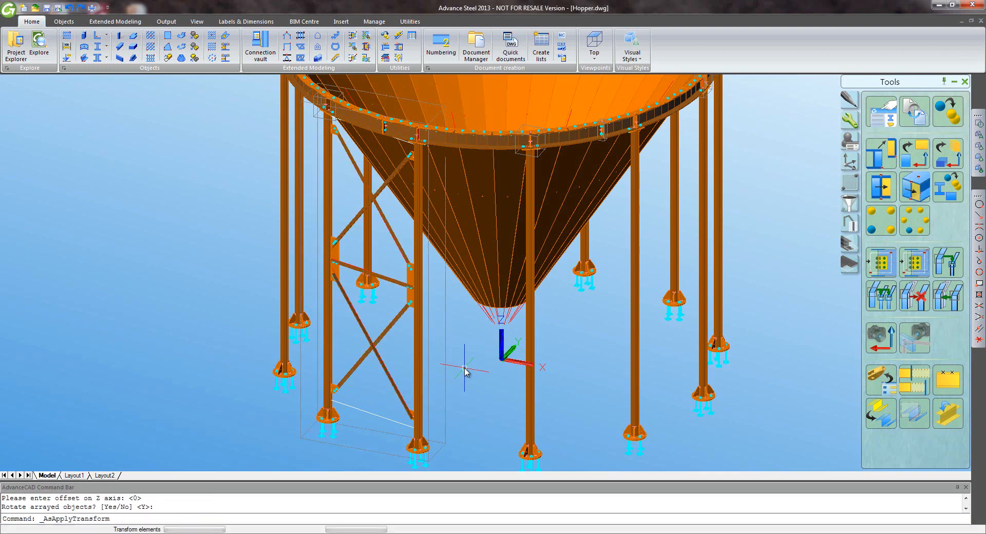
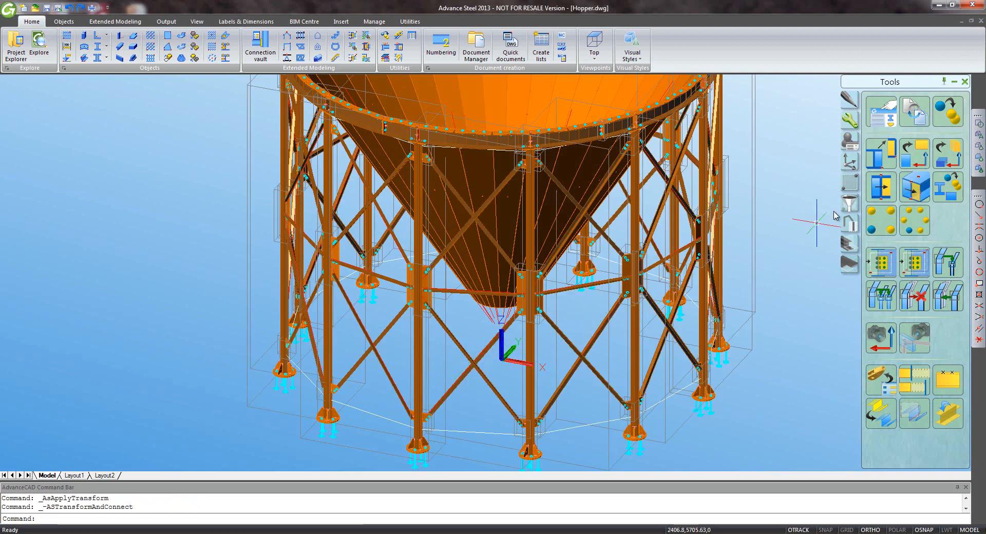
# Select all connection frames in the model and switch off their display.
pyautogui.click(848, 205)
pyautogui.click(912, 154)
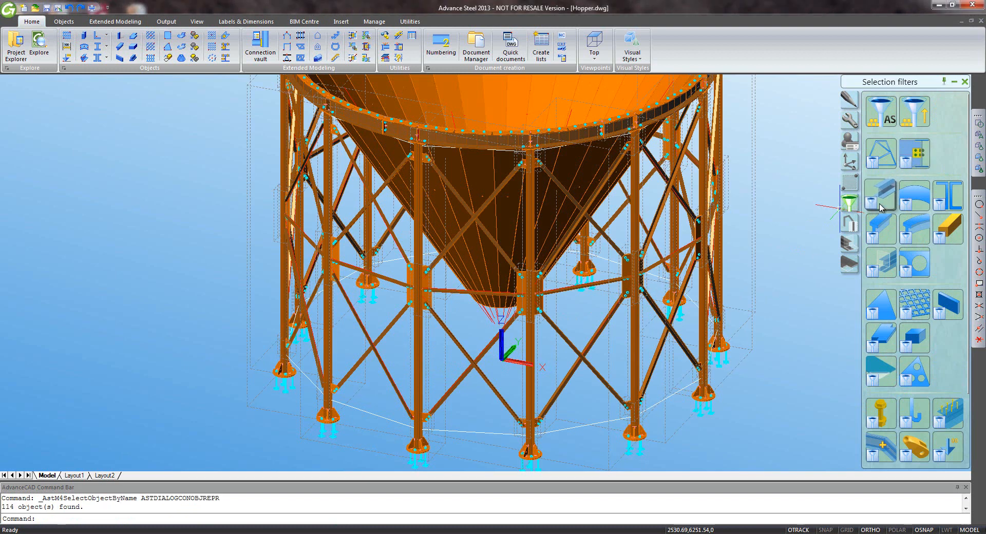
pyautogui.click(848, 223)
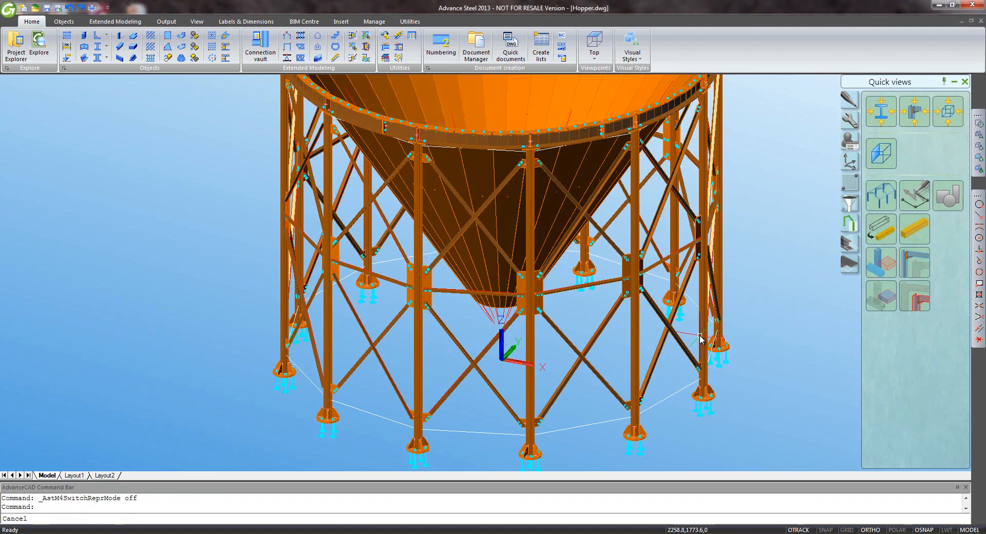
pyautogui.press('Escape')
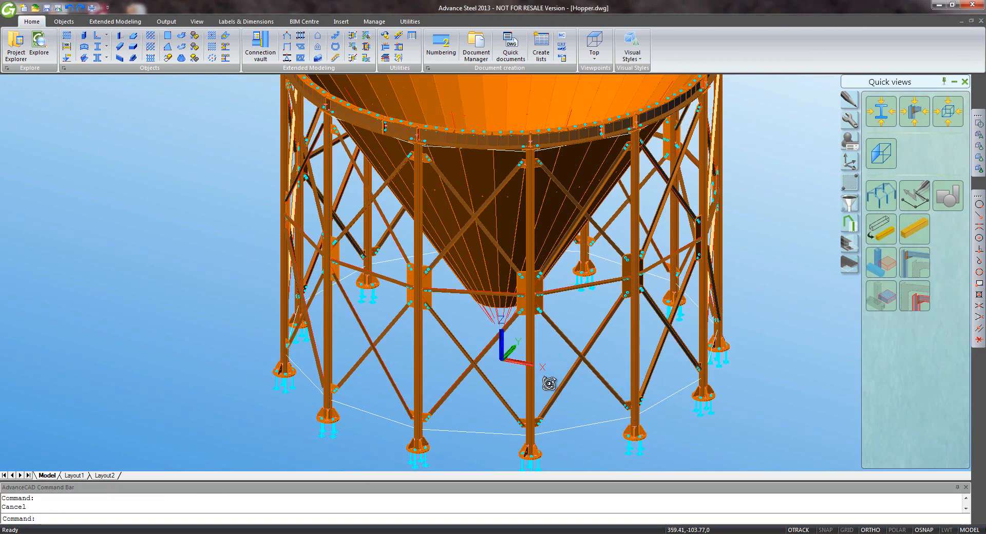
# Check the complete hopper with its bracing from around the structure and save the drawing.
pyautogui.keyDown('shift'); pyautogui.moveTo(548, 385); pyautogui.dragTo(678, 378, button='middle'); pyautogui.keyUp('shift')
pyautogui.scroll(-5, 677, 378)
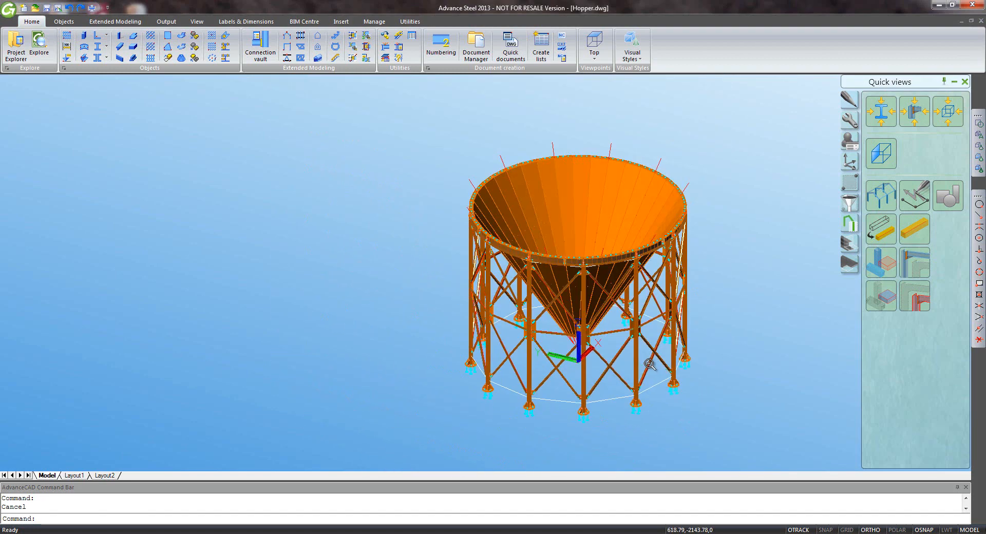
pyautogui.moveTo(609, 371); pyautogui.dragTo(466, 383, button='middle')
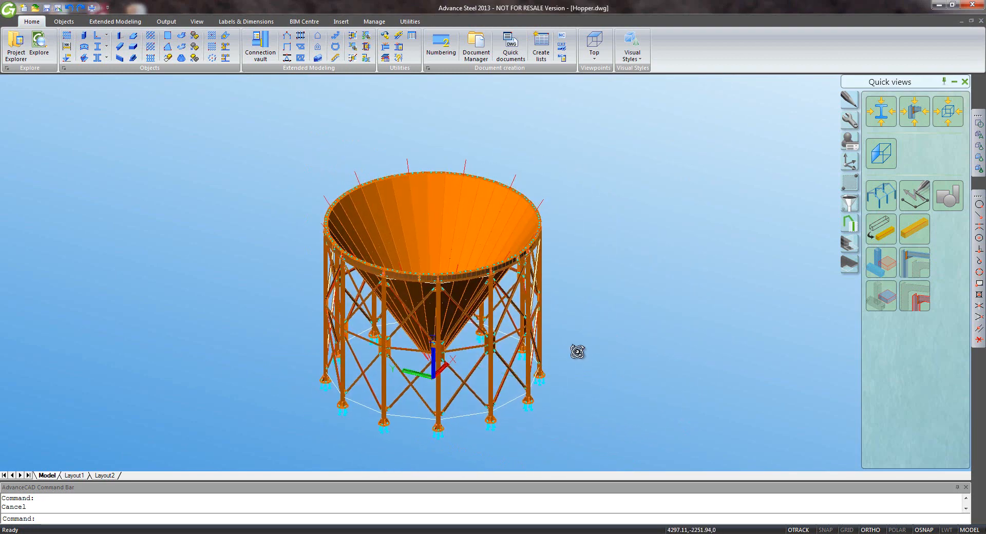
pyautogui.keyDown('shift'); pyautogui.moveTo(576, 350); pyautogui.dragTo(531, 351, button='middle'); pyautogui.keyUp('shift')
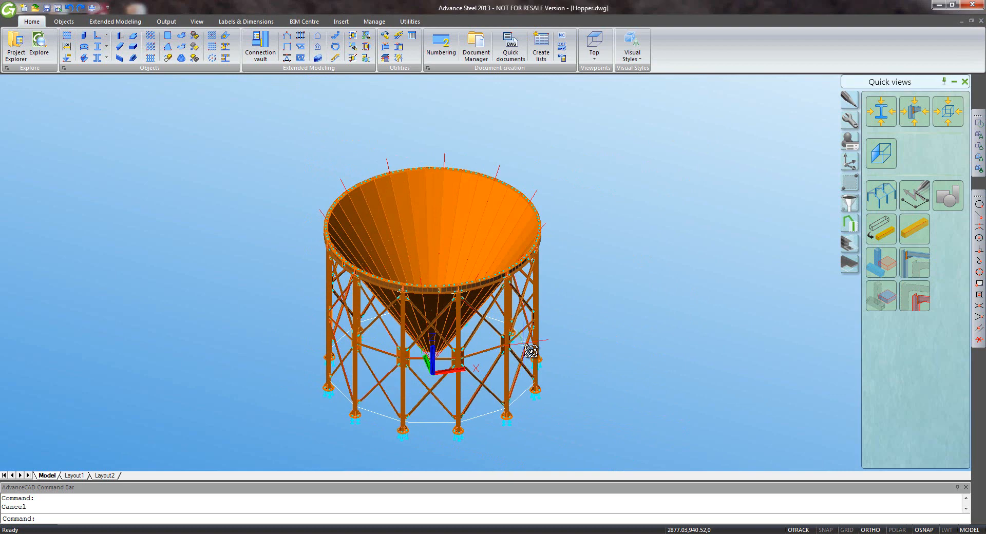
pyautogui.hotkey('ctrl', 's')
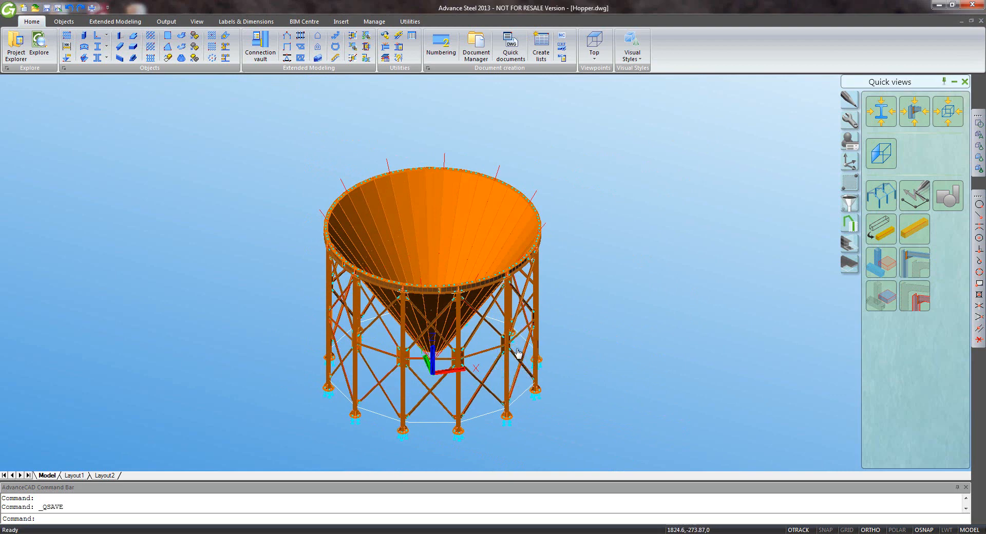
# Create a circular grid line through the base centres of three adjacent columns, keeping the numbered label starting at 1.
pyautogui.moveTo(517, 383); pyautogui.dragTo(569, 337, button='middle')
pyautogui.scroll(3, 553, 324)
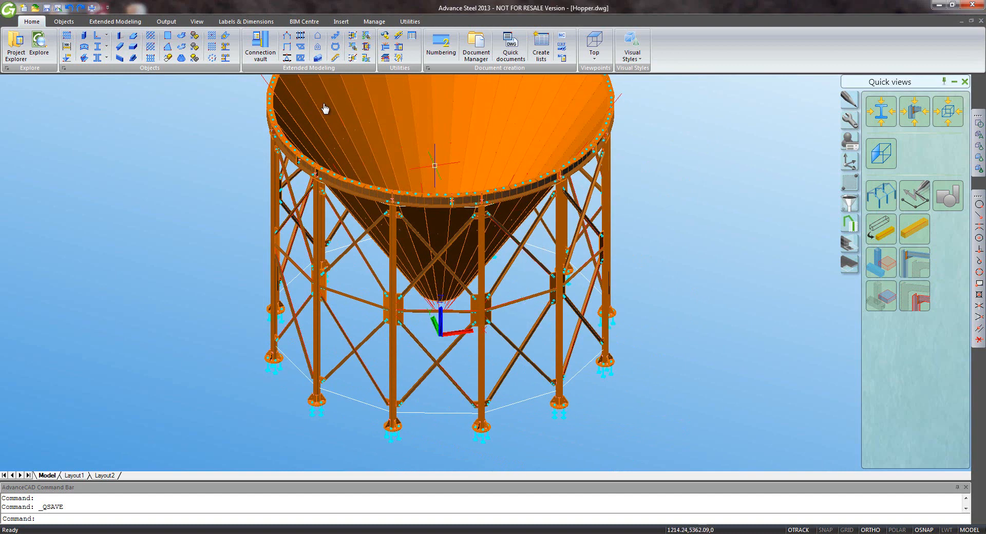
pyautogui.click(64, 23)
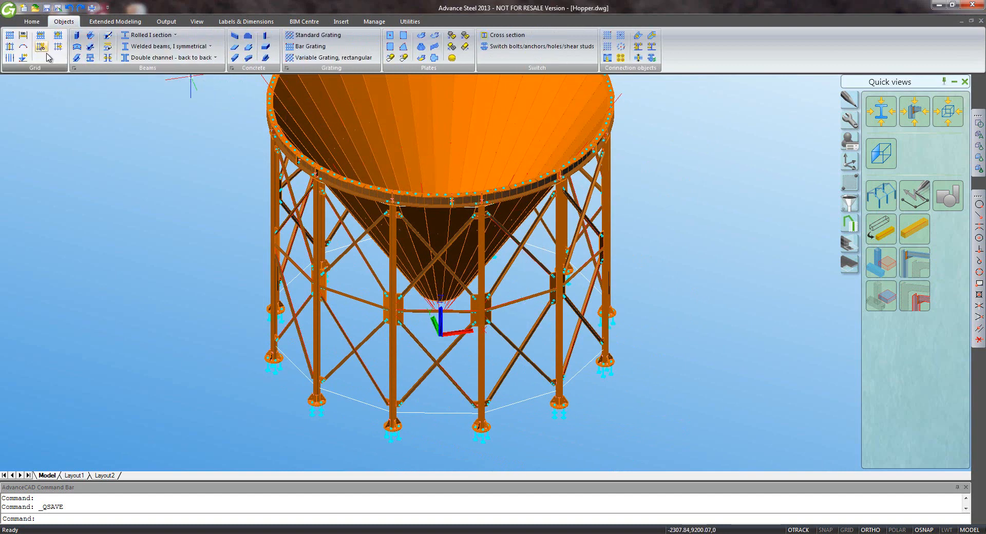
pyautogui.click(23, 47)
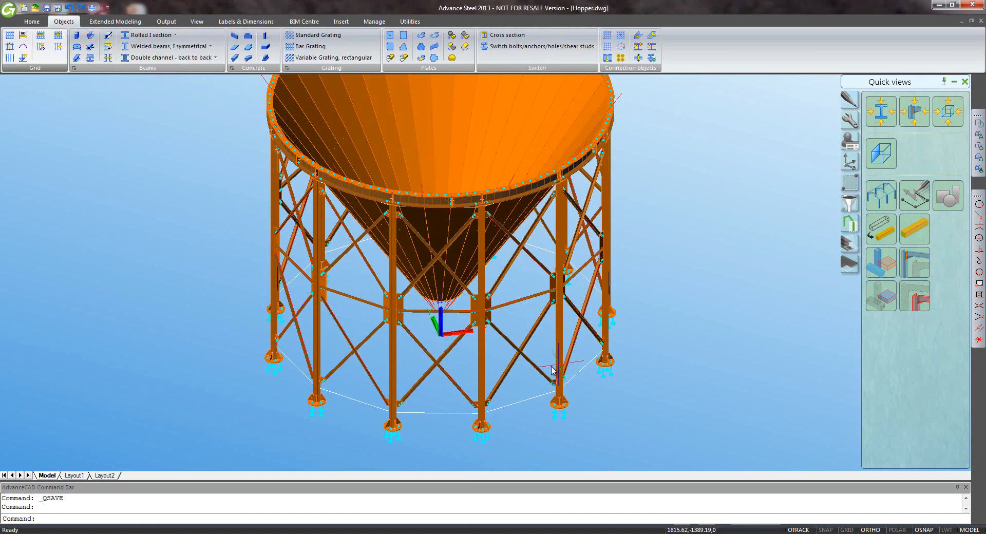
pyautogui.scroll(4, 558, 407)
pyautogui.scroll(2, 557, 407)
pyautogui.moveTo(557, 407); pyautogui.dragTo(548, 257, button='middle')
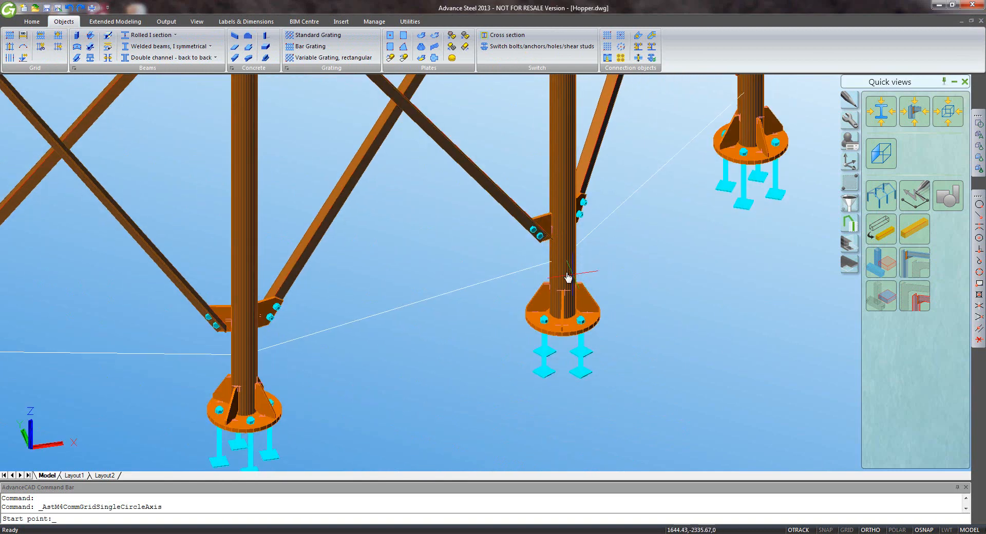
pyautogui.click(548, 201)
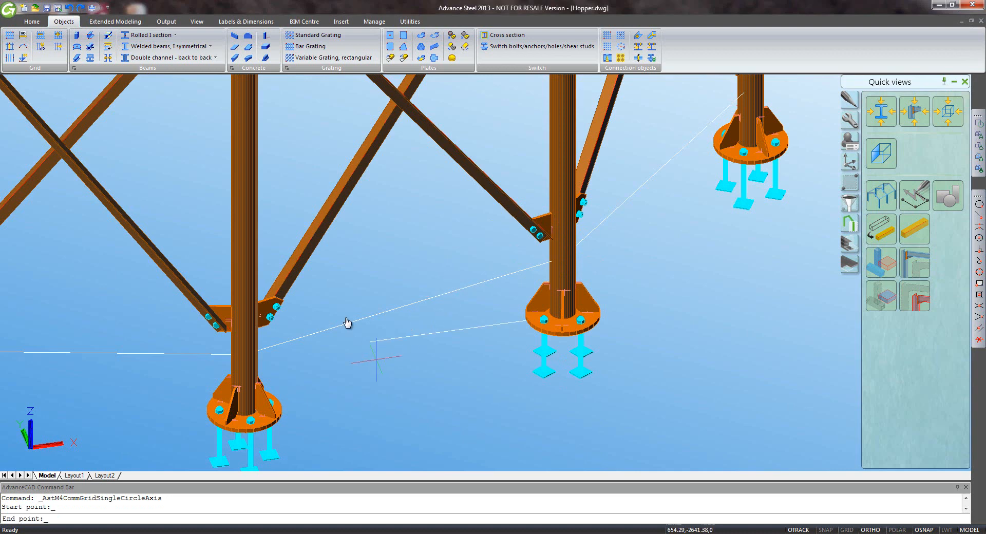
pyautogui.click(258, 284)
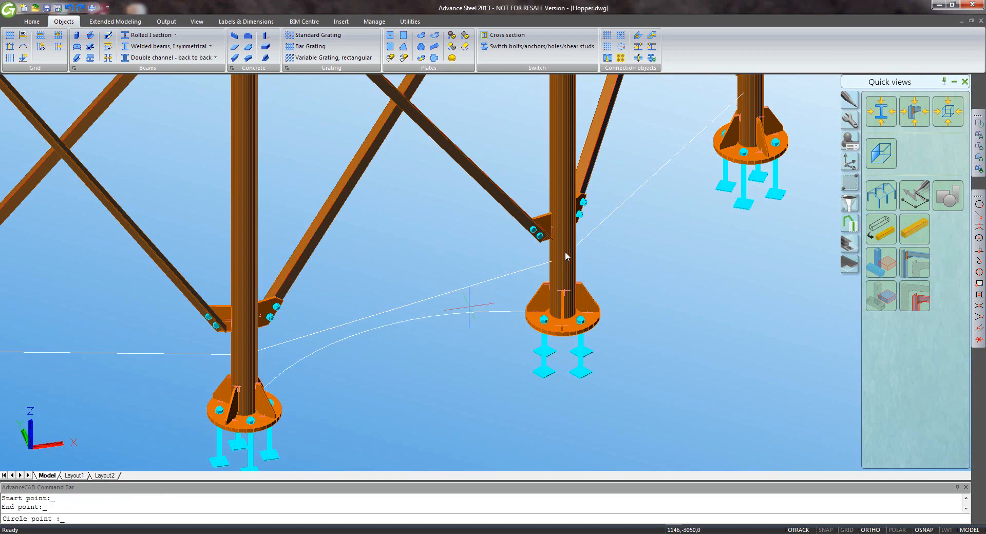
pyautogui.moveTo(651, 205); pyautogui.dragTo(599, 301, button='middle')
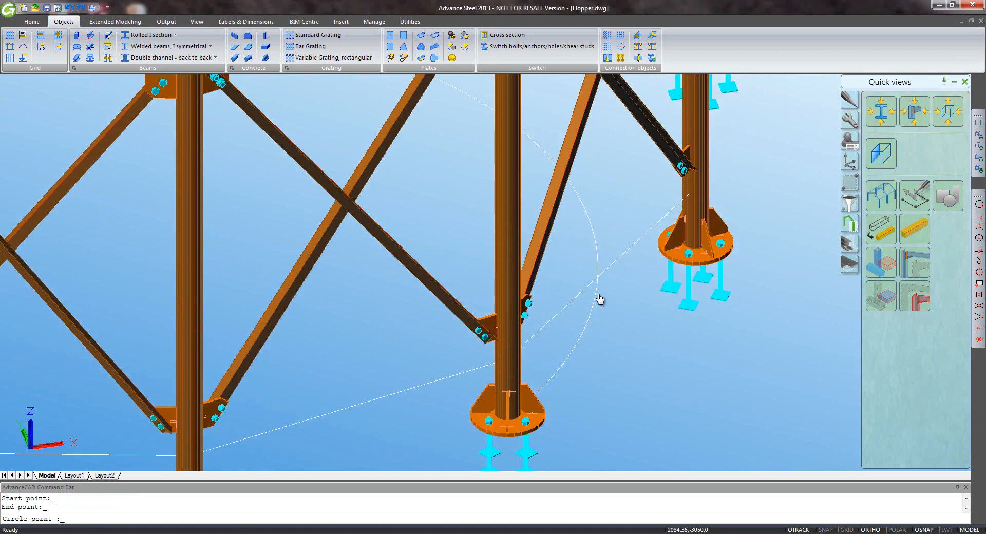
pyautogui.click(705, 186)
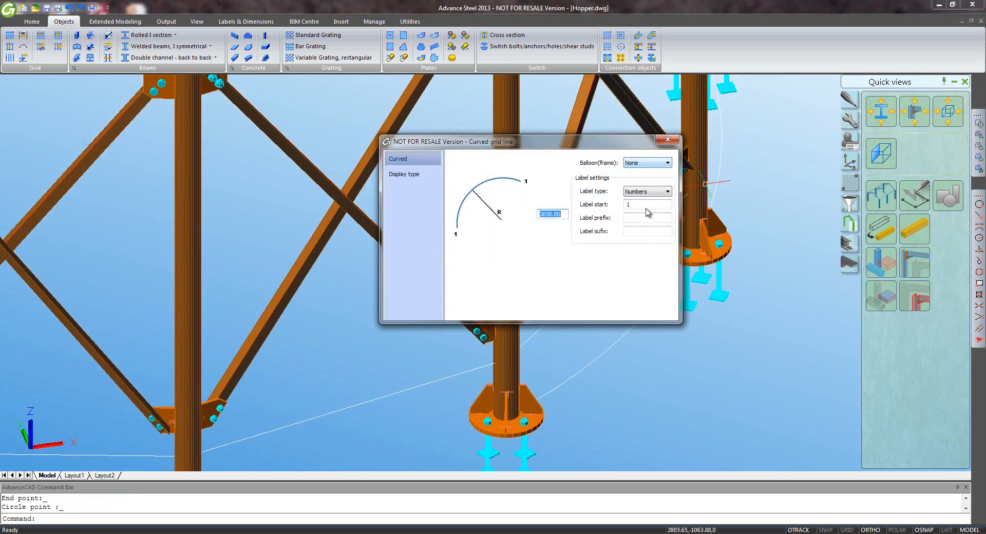
pyautogui.click(667, 139)
pyautogui.scroll(-6, 627, 198)
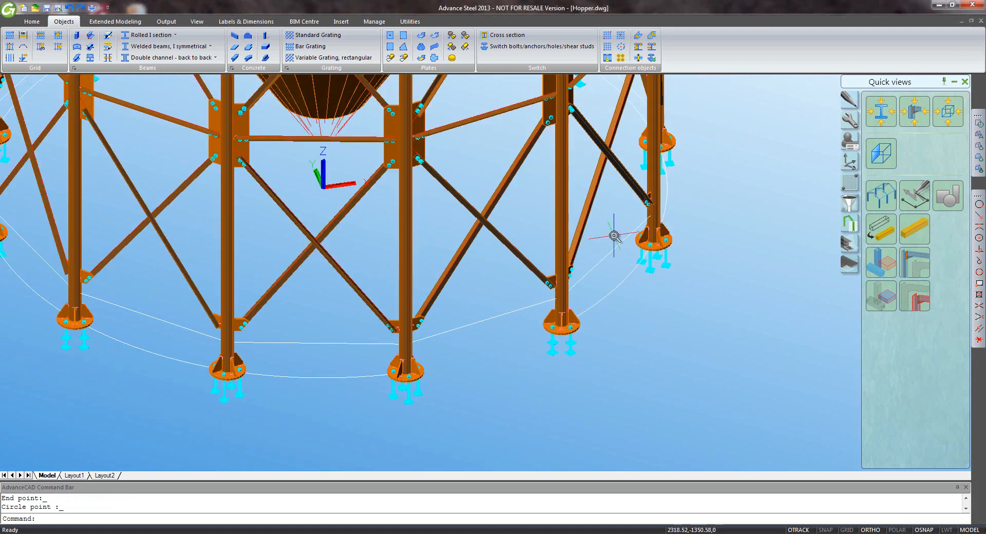
# Add a single straight grid line between two opposite column bases and set its label type to capital letters starting at A.
pyautogui.moveTo(510, 250); pyautogui.dragTo(528, 306, button='middle')
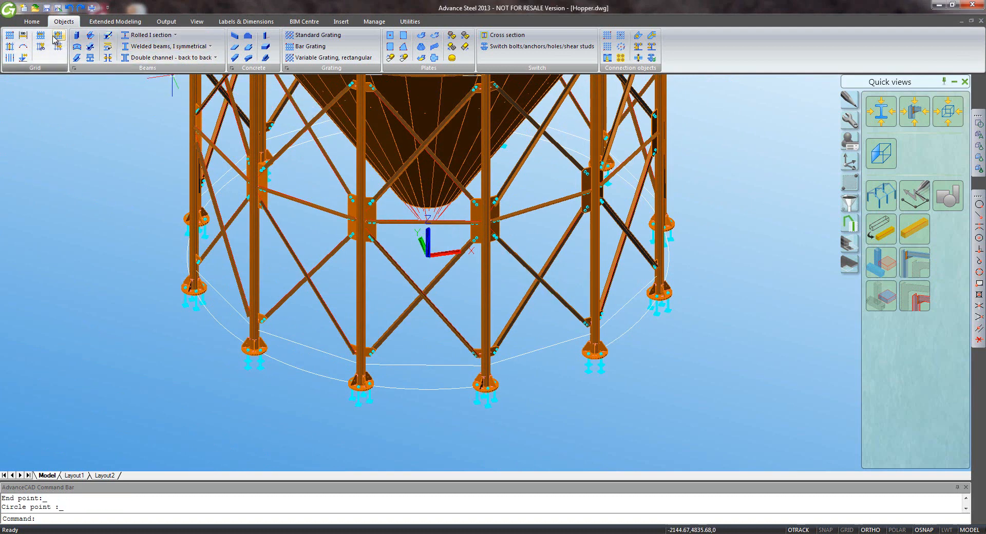
pyautogui.click(11, 48)
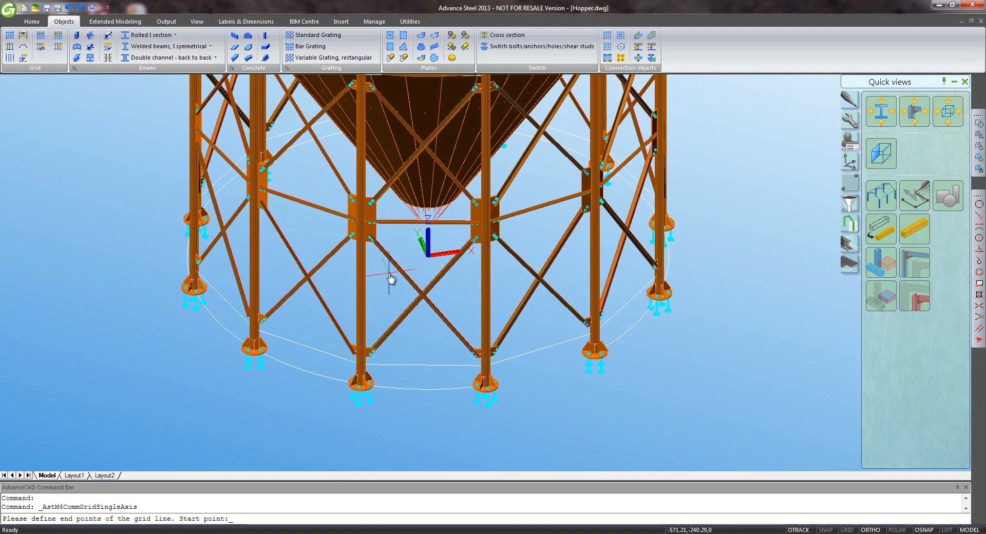
pyautogui.moveTo(391, 277); pyautogui.dragTo(380, 305, button='middle')
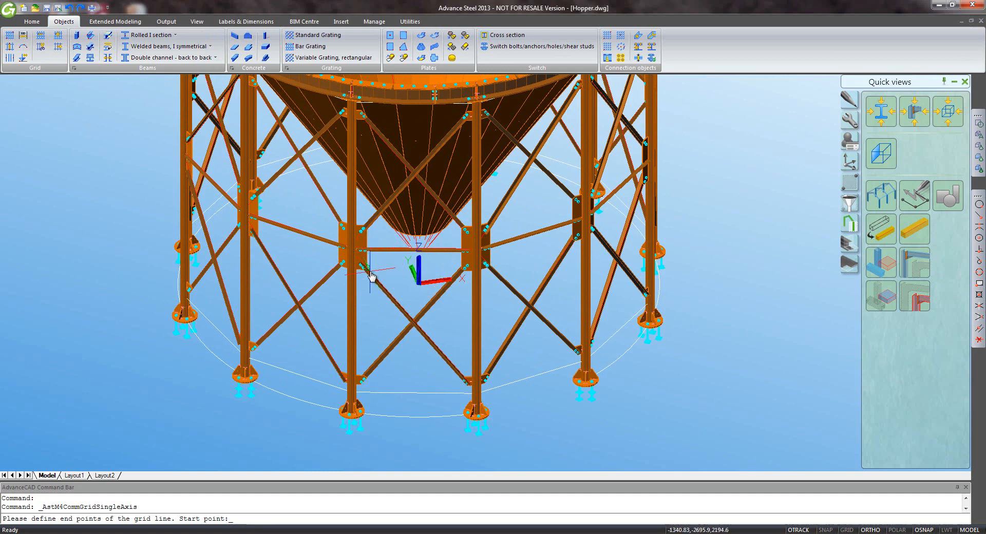
pyautogui.keyDown('shift'); pyautogui.moveTo(371, 276); pyautogui.dragTo(369, 277, button='middle'); pyautogui.keyUp('shift')
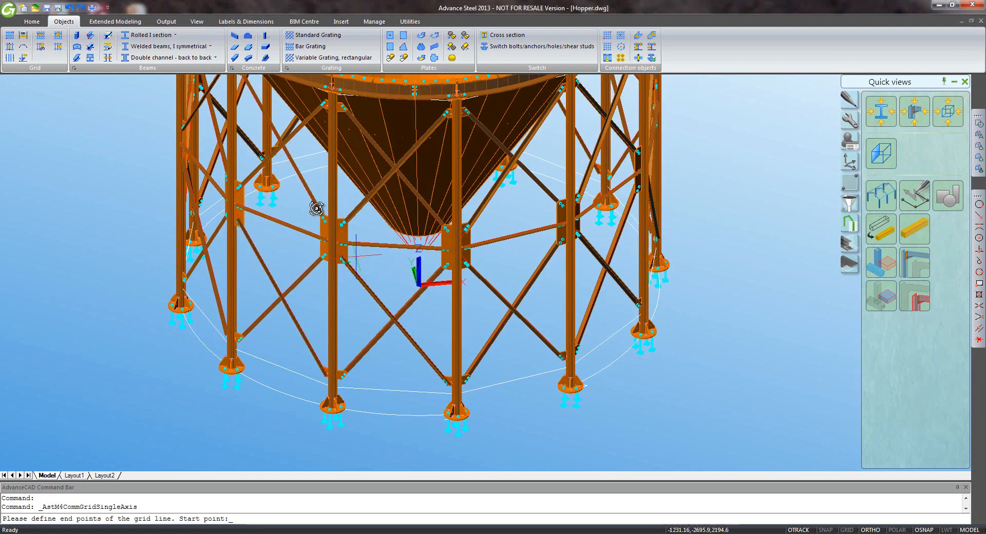
pyautogui.click(268, 142)
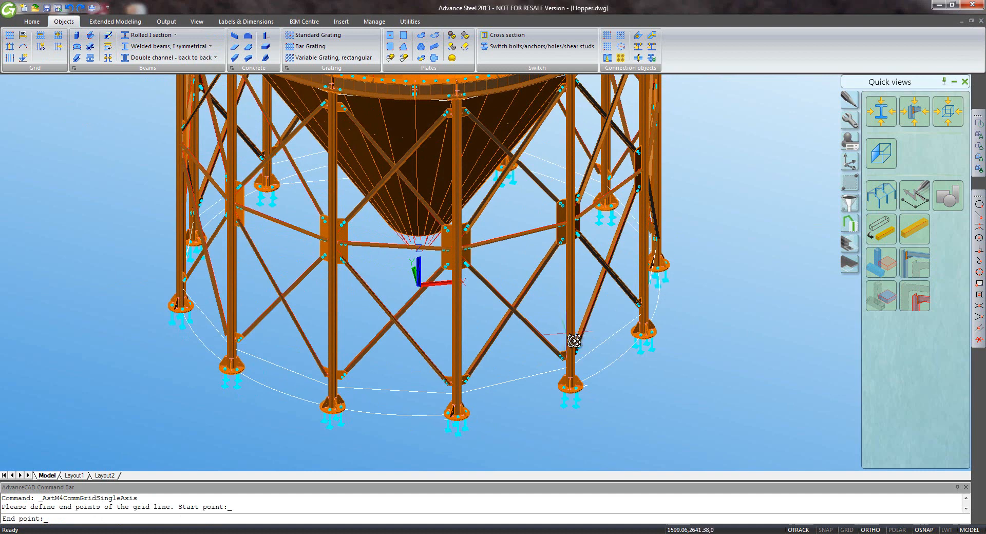
pyautogui.click(569, 334)
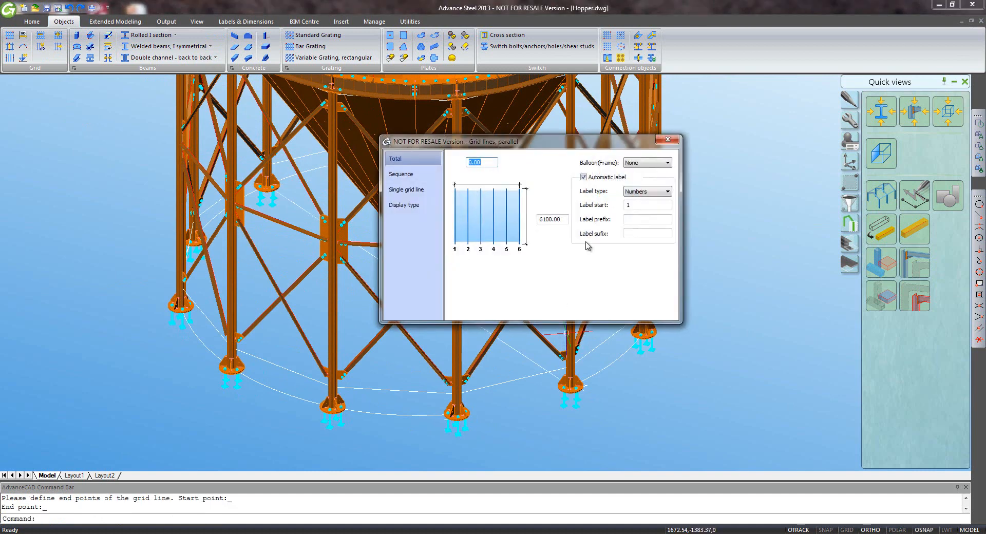
pyautogui.click(645, 192)
pyautogui.click(643, 209)
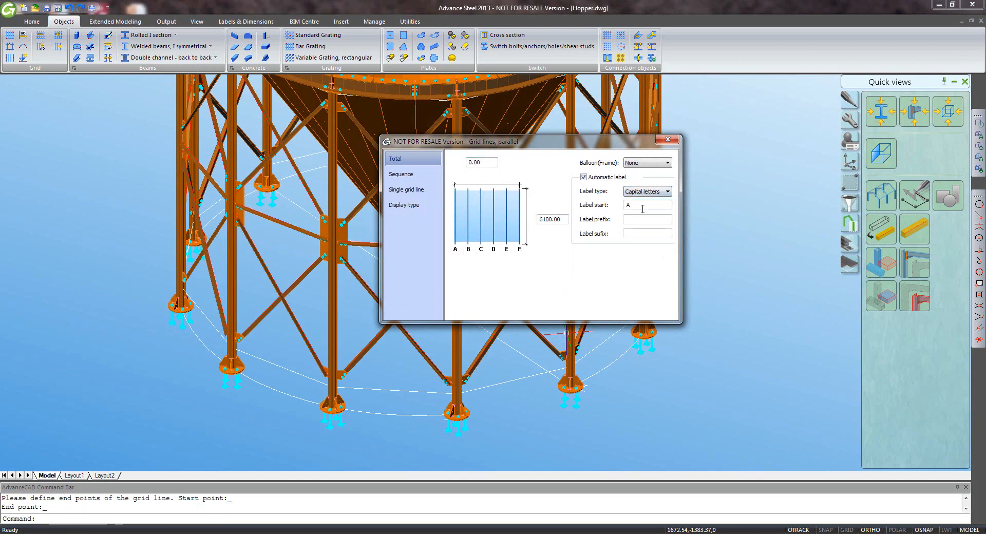
pyautogui.click(667, 141)
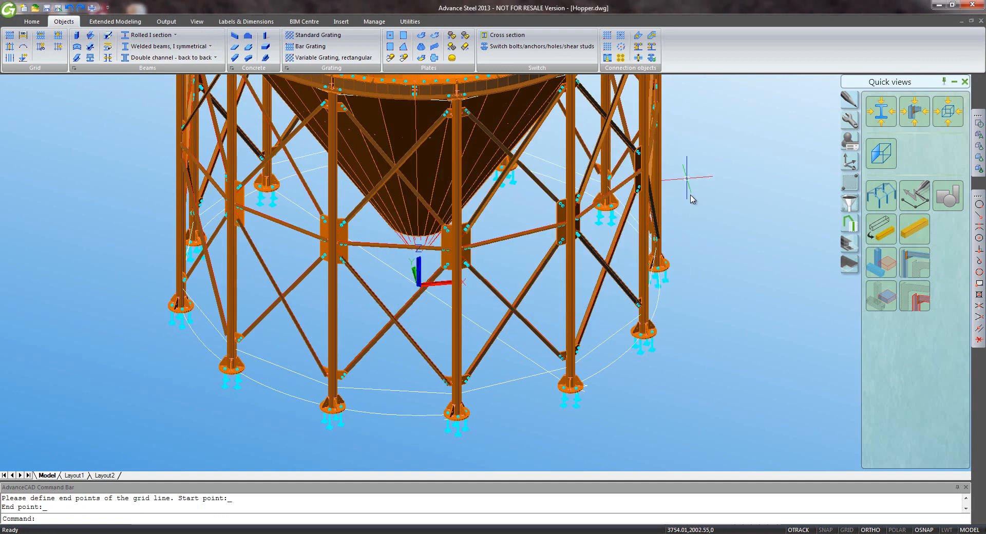
# Polar-array the straight grid line around 0,0 with 6 items at 30 degrees, zero Z offset and rotated copies.
pyautogui.click(851, 138)
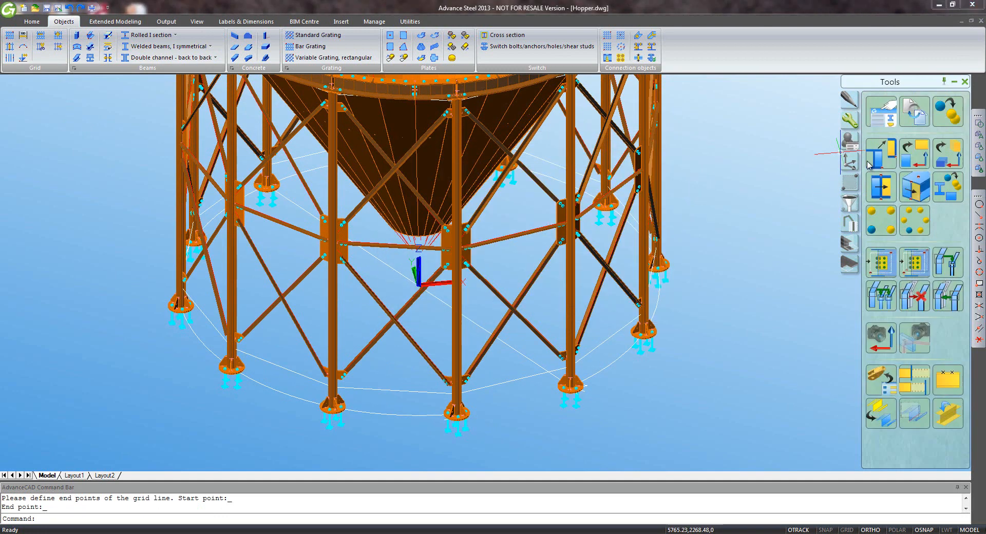
pyautogui.click(914, 220)
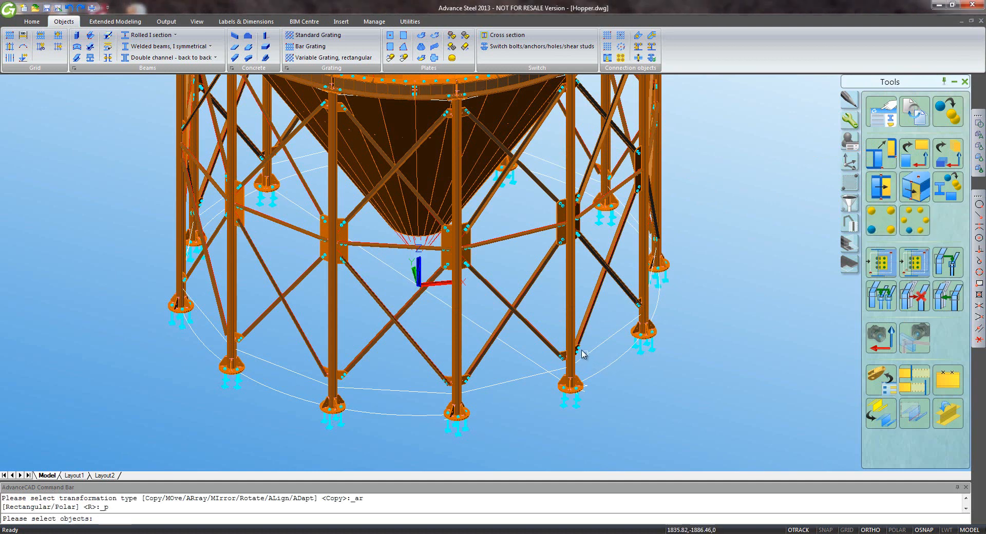
pyautogui.click(547, 368)
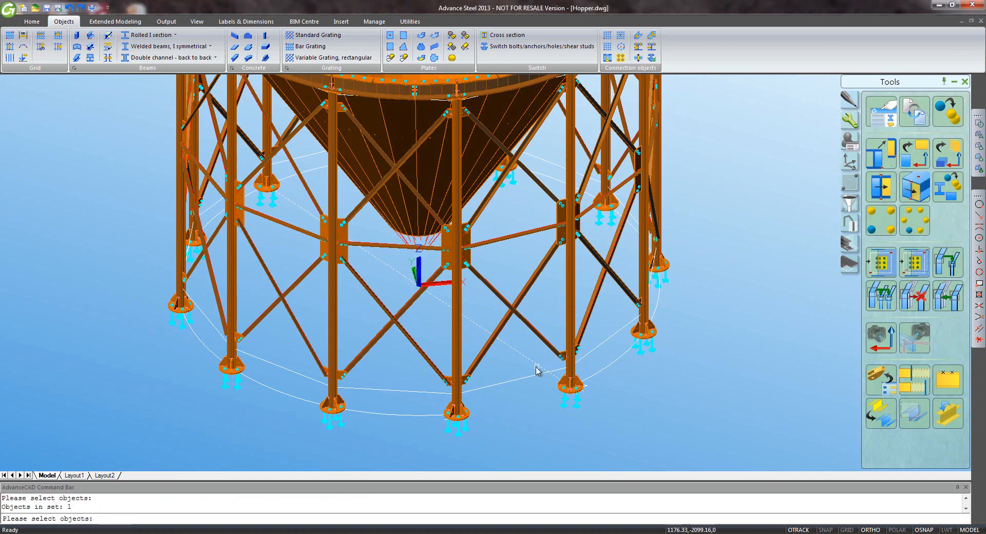
pyautogui.press('Return')
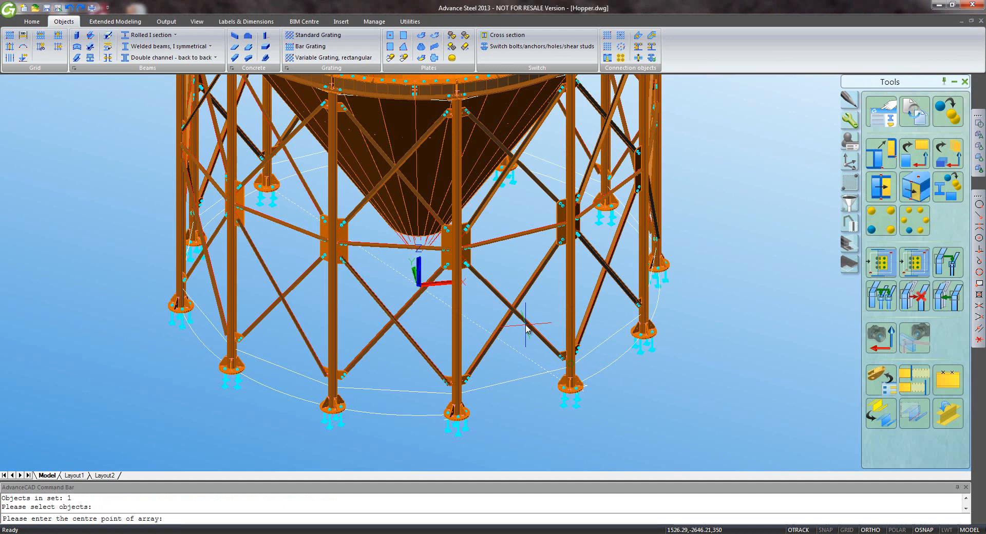
pyautogui.write('0,0')
pyautogui.press('Return')
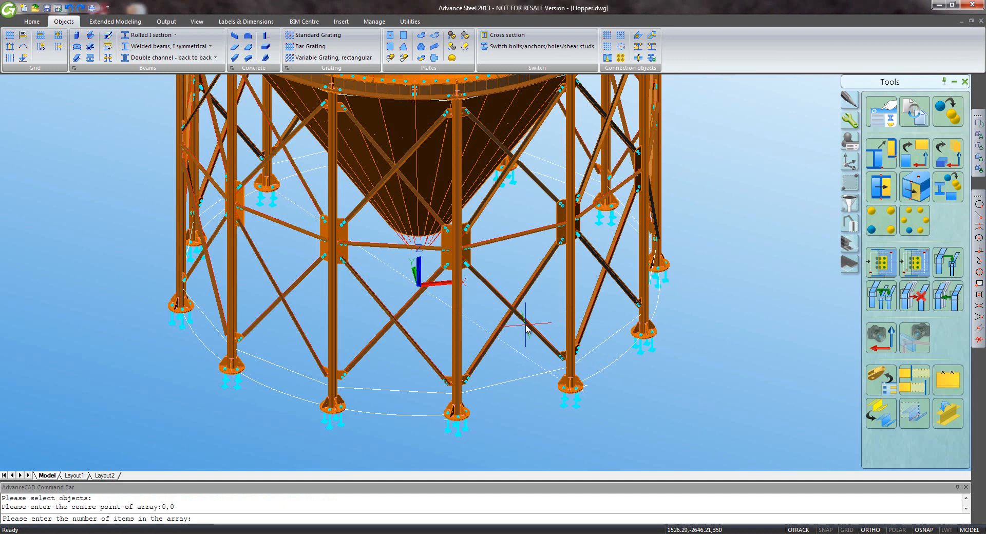
pyautogui.write('6')
pyautogui.press('Return')
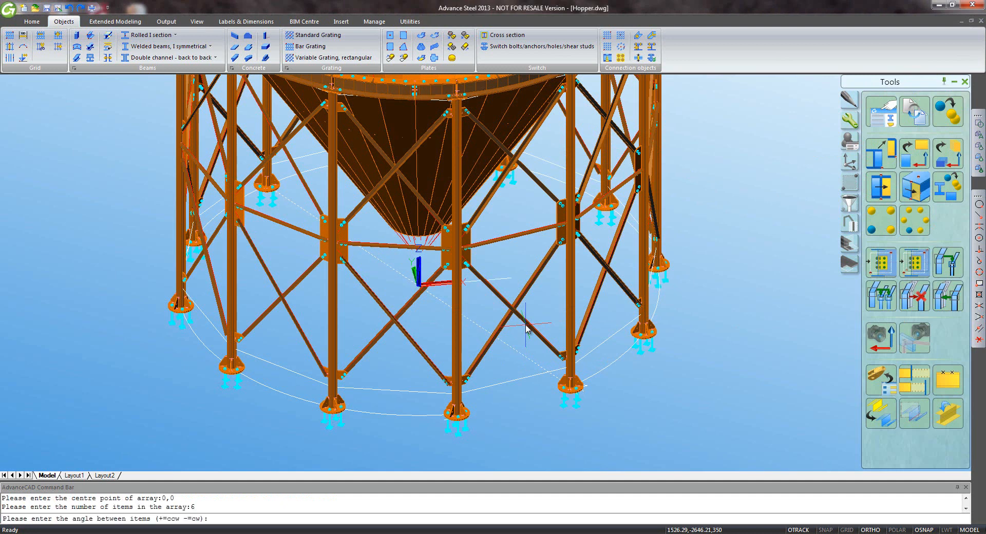
pyautogui.write('30')
pyautogui.press('Return')
pyautogui.press('Return')
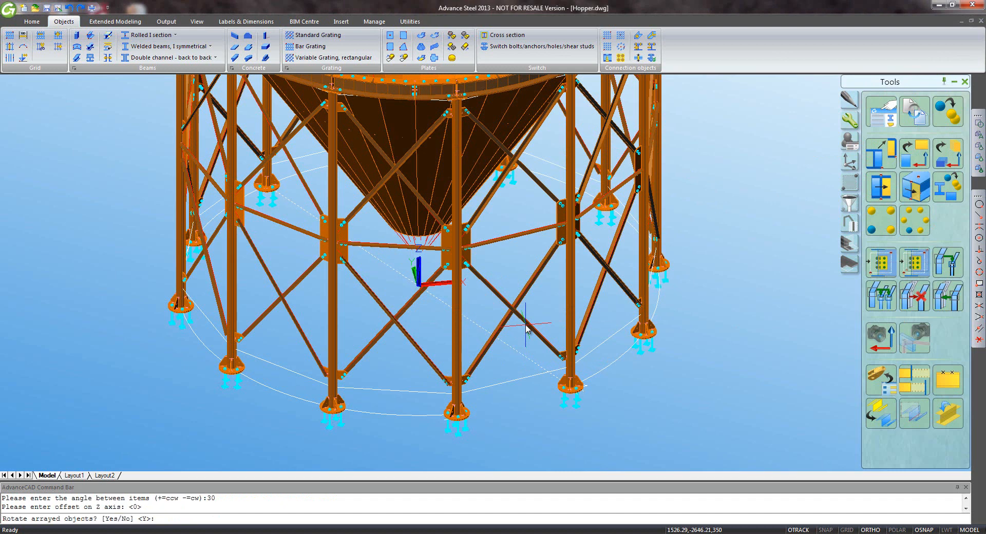
pyautogui.press('Return')
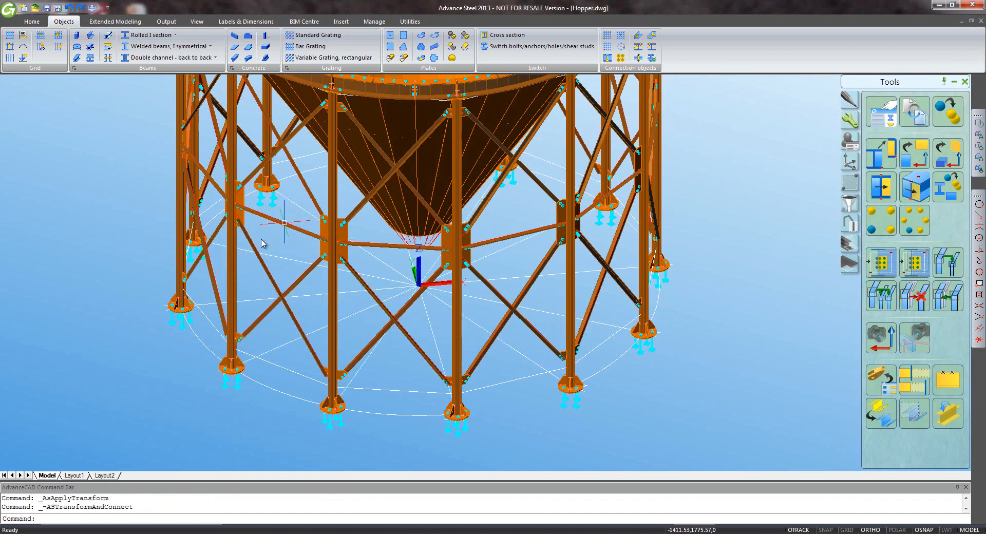
# Relabel the arrayed straight grid lines one by one with successive capital letters as label start, including D and E.
pyautogui.doubleClick(272, 255)
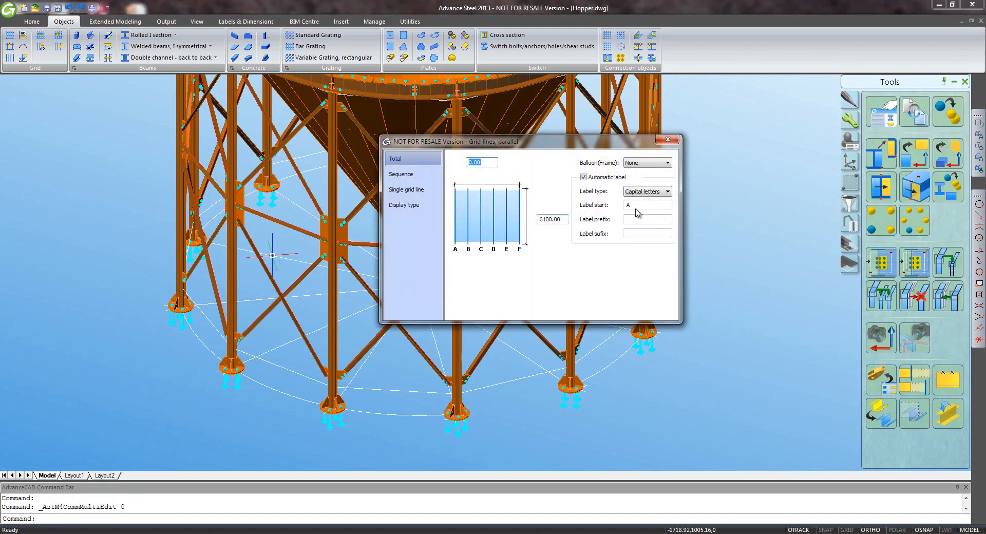
pyautogui.click(667, 140)
pyautogui.doubleClick(262, 299)
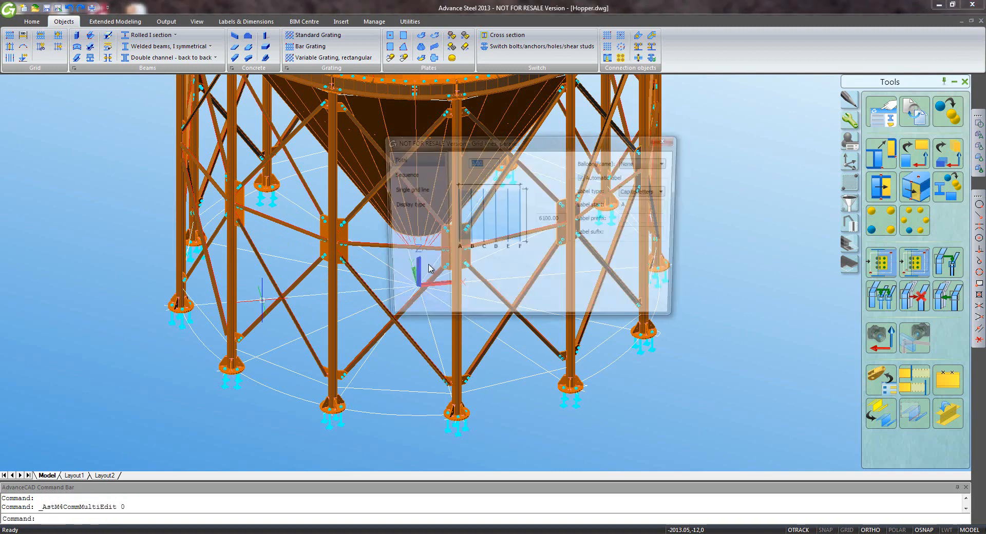
pyautogui.click(667, 139)
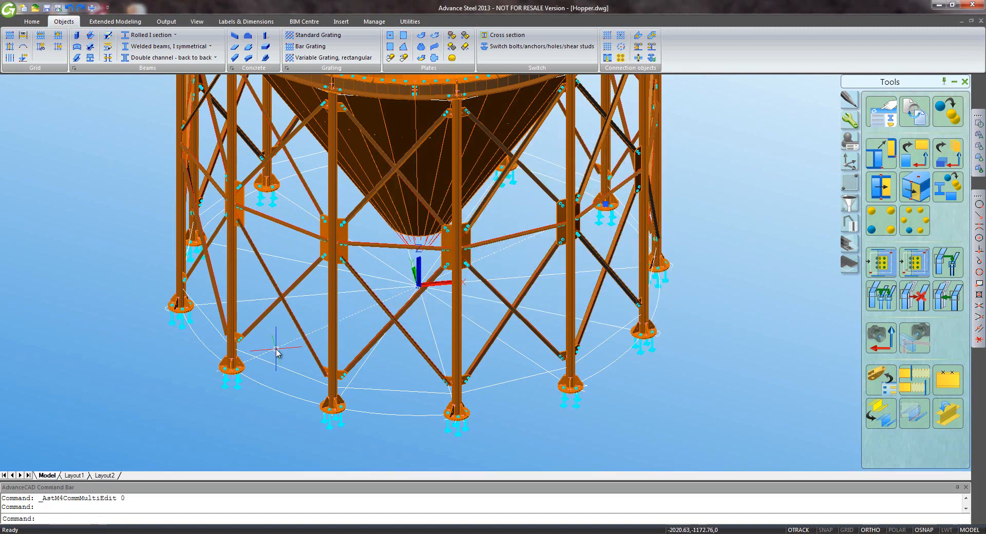
pyautogui.doubleClick(276, 350)
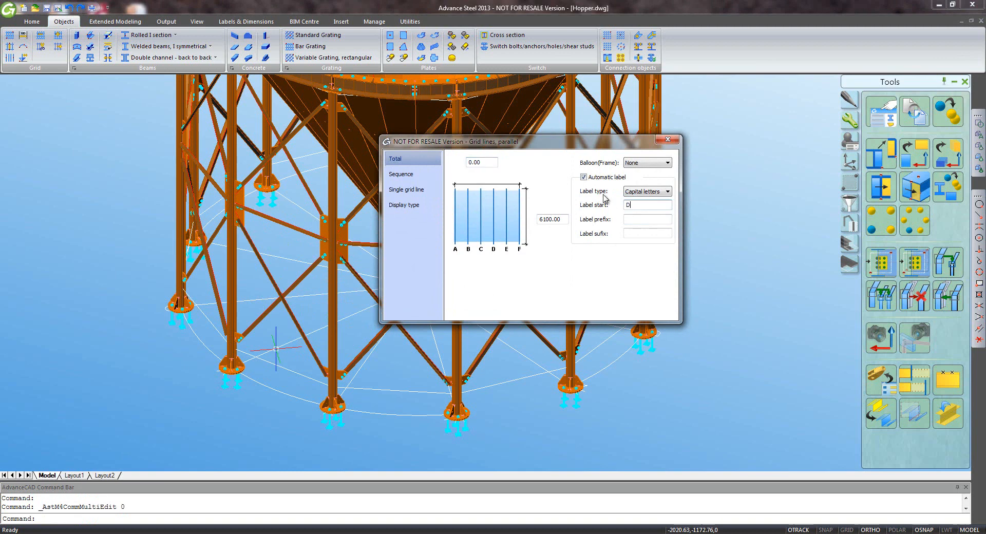
pyautogui.click(667, 139)
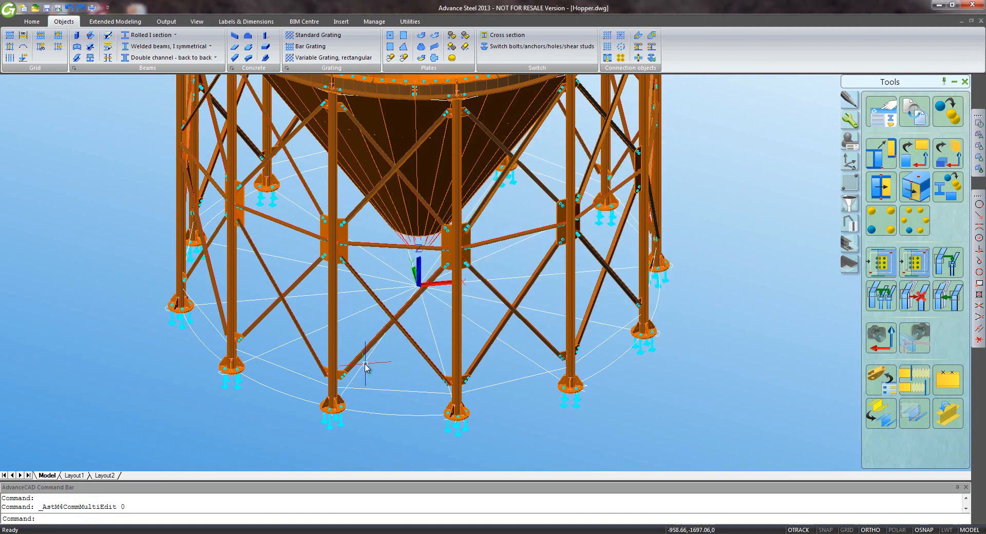
pyautogui.doubleClick(366, 365)
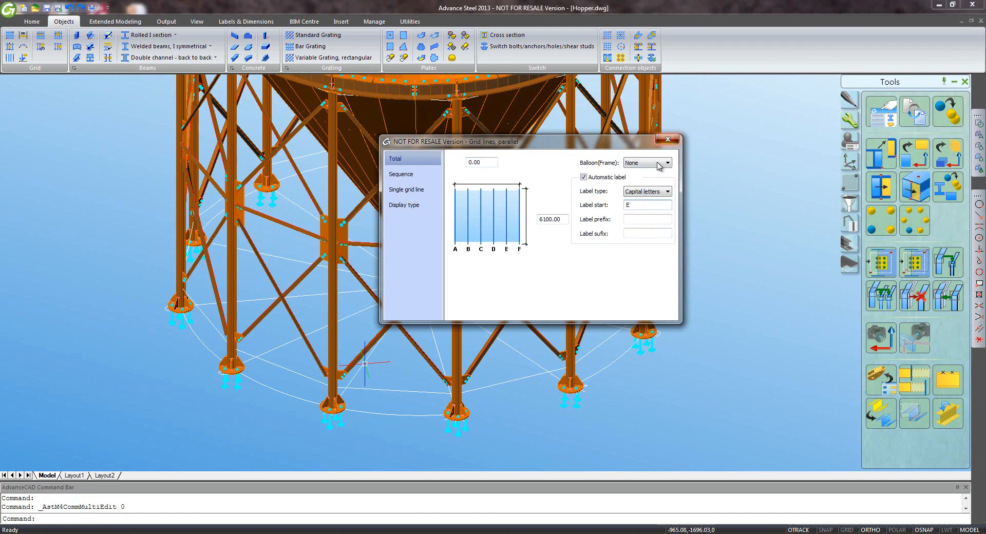
pyautogui.click(668, 140)
# Place a camera at 0,0 with type Anchor plan and the description Foundation.
pyautogui.scroll(-3, 539, 297)
pyautogui.scroll(2, 506, 284)
pyautogui.moveTo(506, 283); pyautogui.dragTo(496, 293, button='middle')
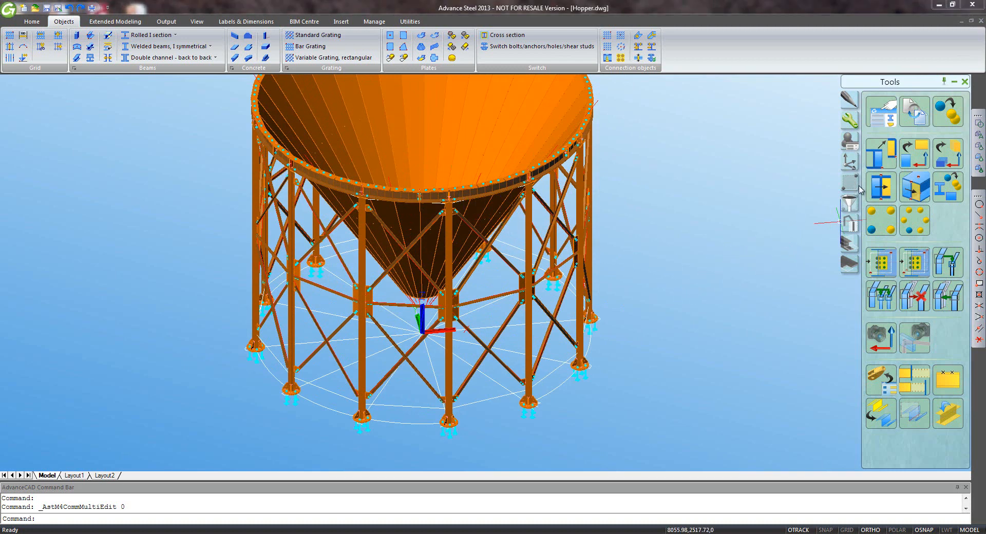
pyautogui.click(880, 337)
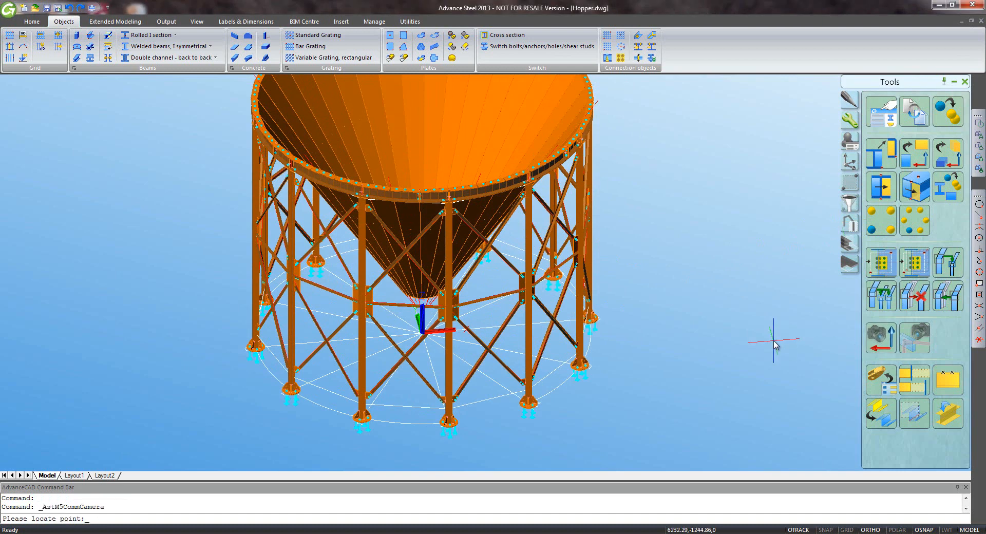
pyautogui.write('0,0')
pyautogui.press('Return')
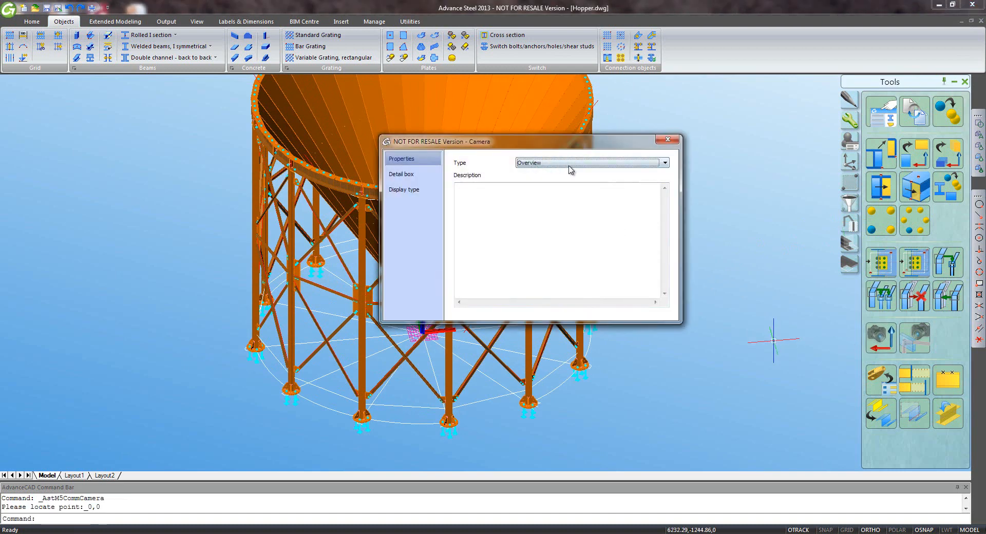
pyautogui.click(570, 163)
pyautogui.click(534, 179)
pyautogui.click(529, 212)
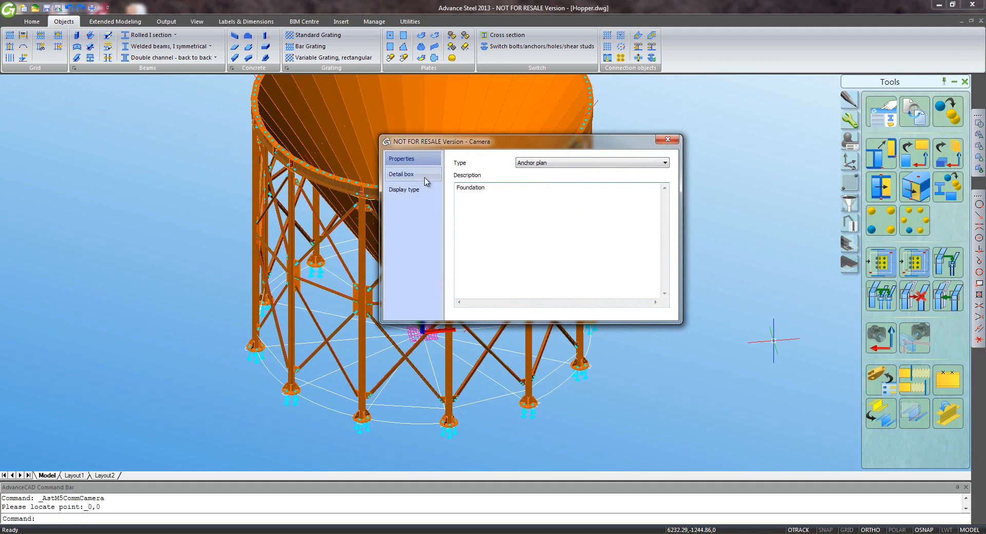
# Assign the drawing style Stanchion layout - All to the Foundation camera.
pyautogui.click(400, 174)
pyautogui.click(533, 284)
pyautogui.scroll(-5, 557, 419)
pyautogui.scroll(-18, 558, 415)
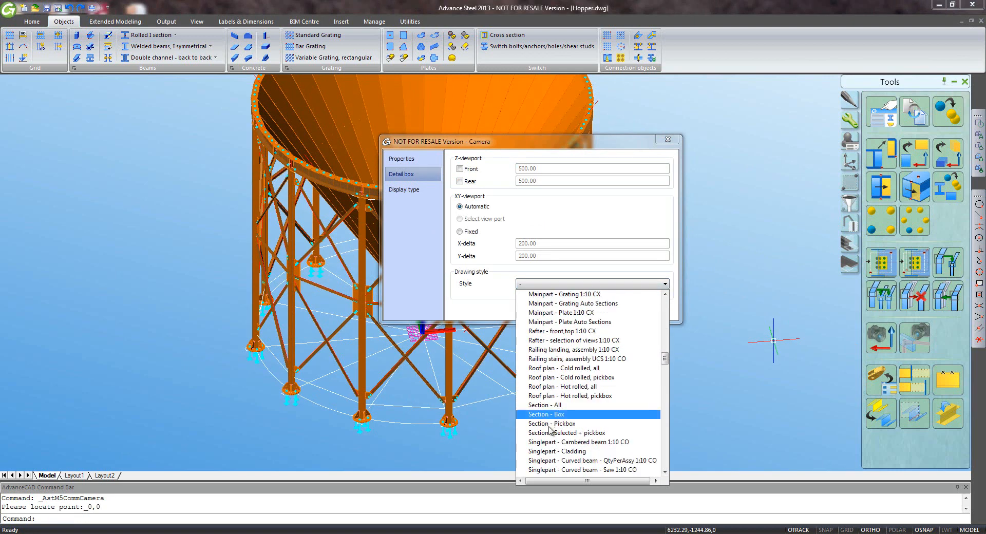
pyautogui.scroll(-6, 557, 415)
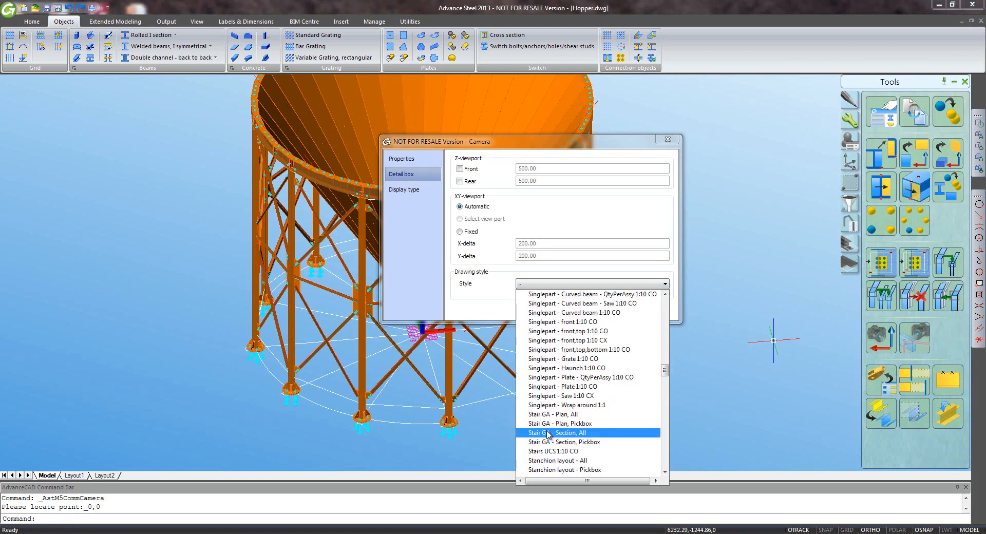
pyautogui.click(554, 460)
pyautogui.click(666, 141)
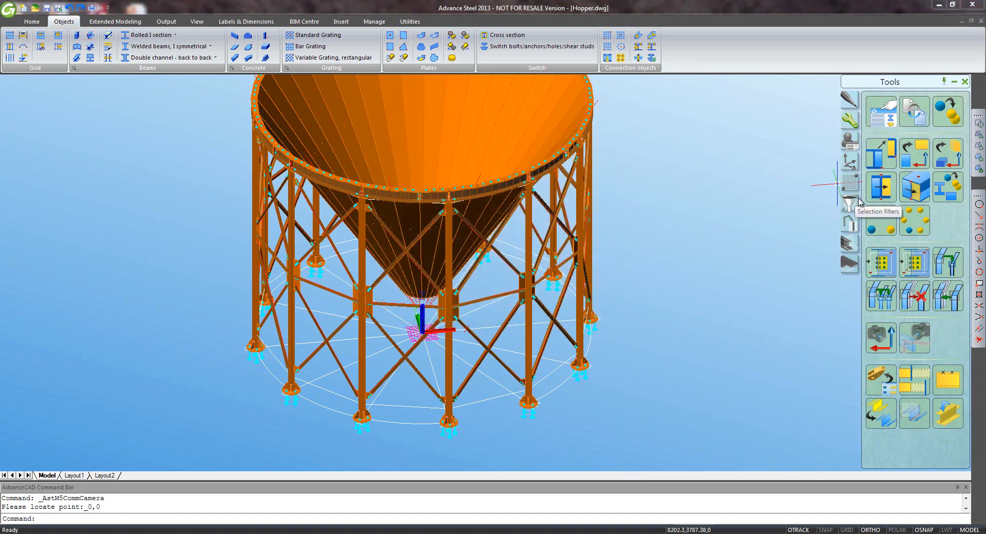
# Place a camera at the front column's base with type Anchor plan and a description starting with Base.
pyautogui.click(887, 336)
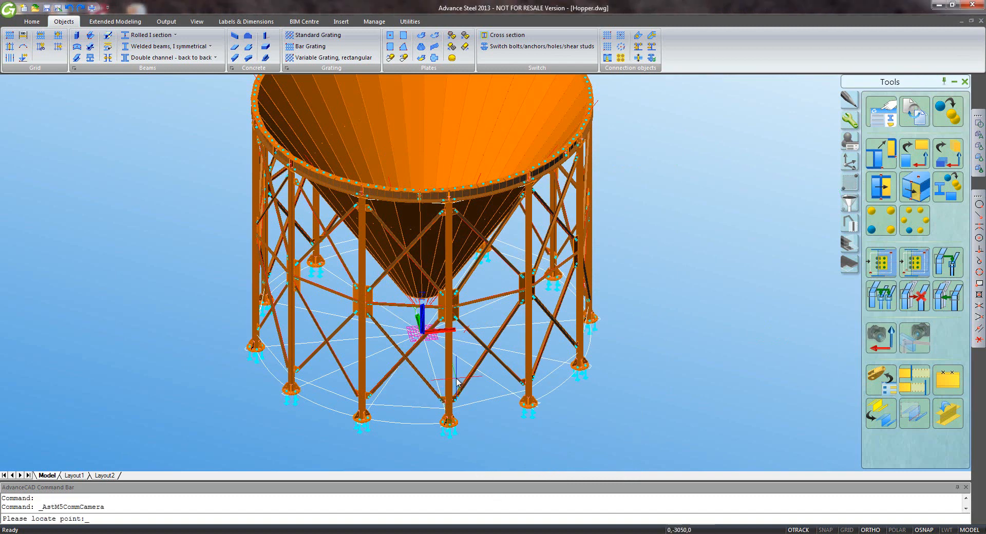
pyautogui.click(456, 381)
pyautogui.click(538, 165)
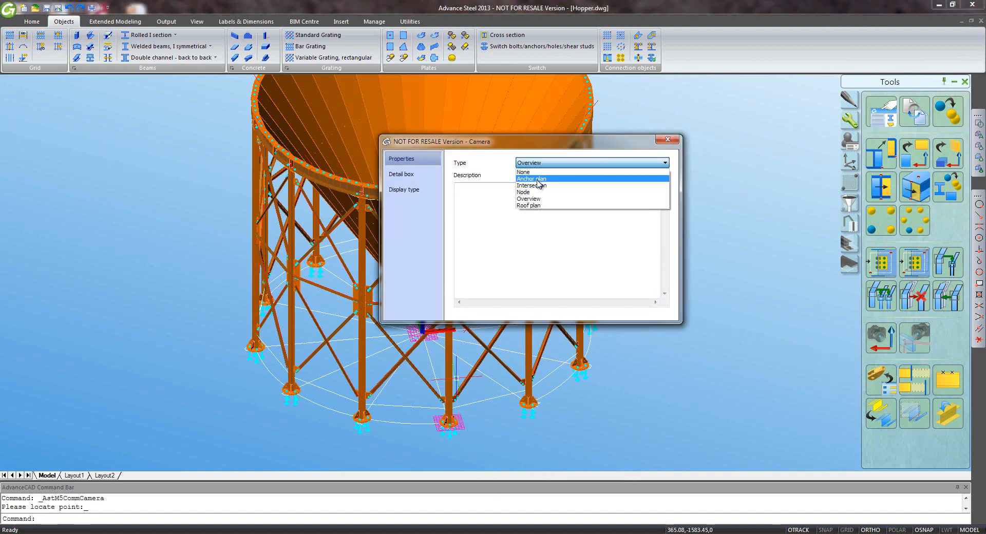
pyautogui.click(537, 174)
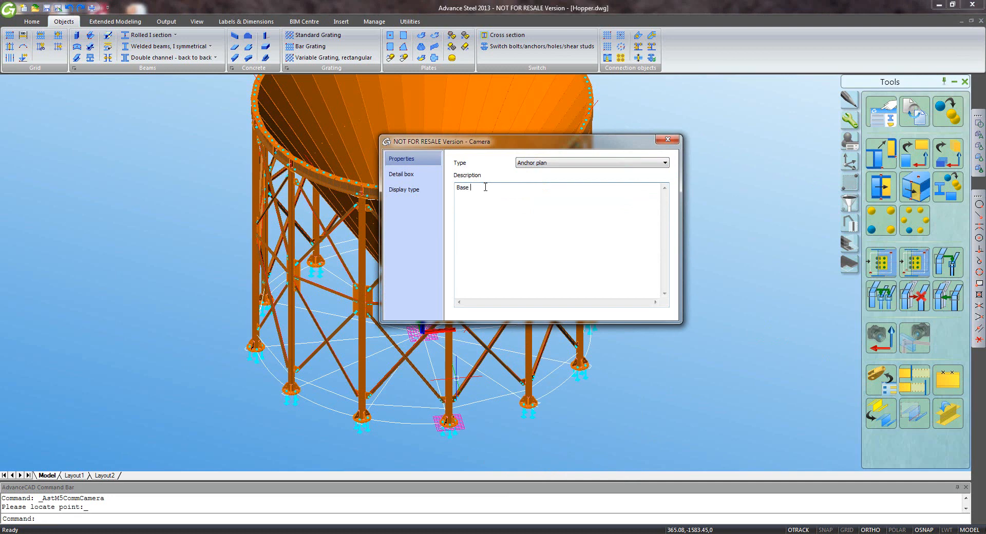
# Limit the base camera to 500 in front and a fixed 400 by 400 viewport, with drawing style Base detail - UCS.
pyautogui.click(401, 174)
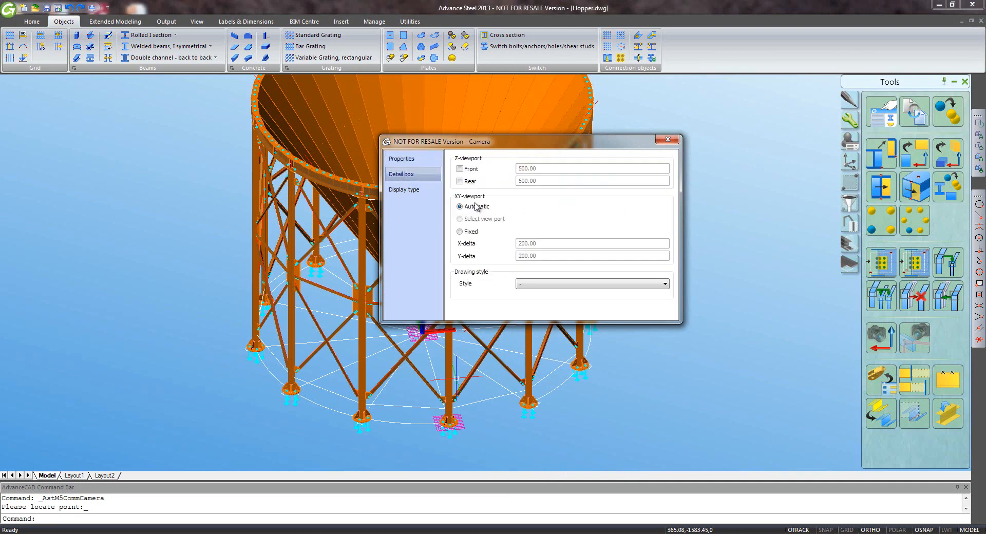
pyautogui.click(460, 169)
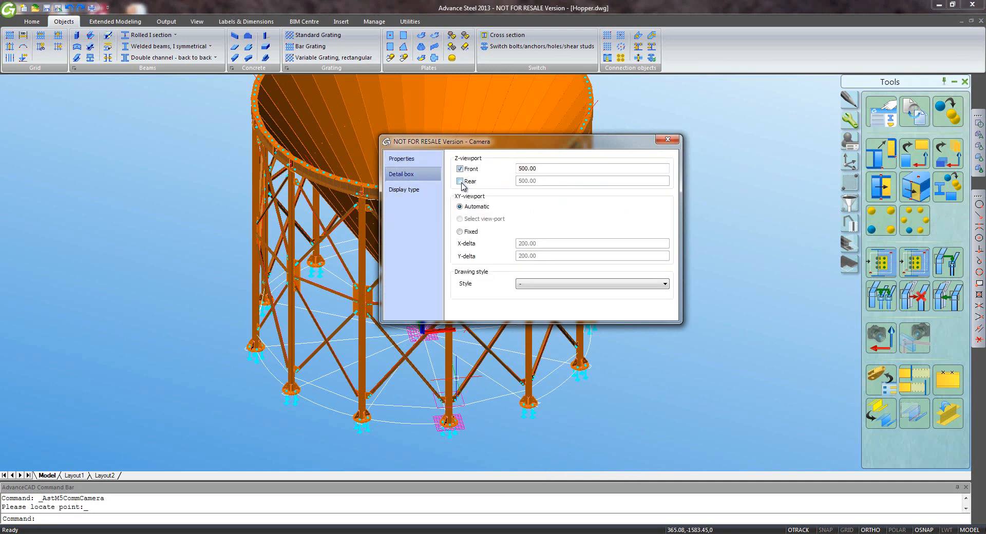
pyautogui.click(463, 233)
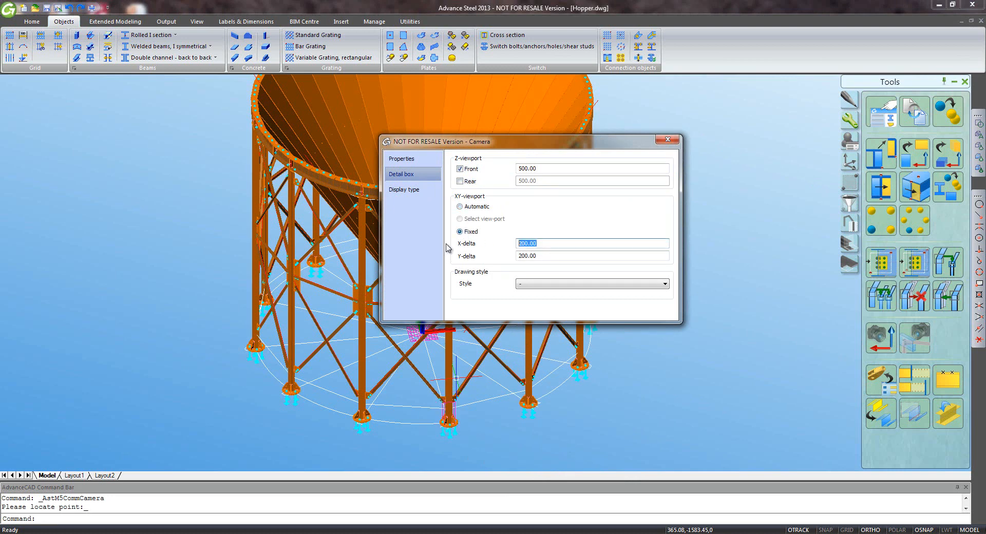
pyautogui.press('Tab')
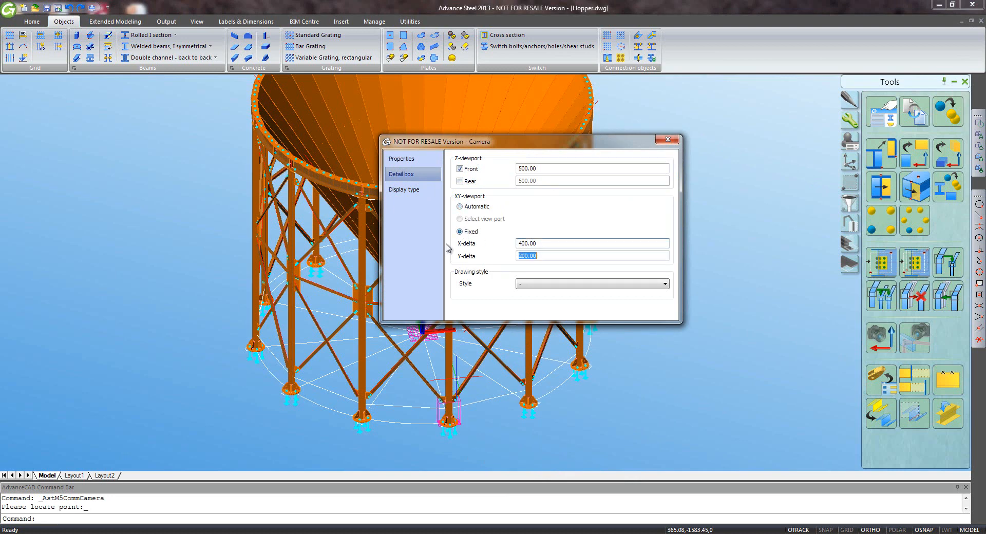
pyautogui.press('Tab')
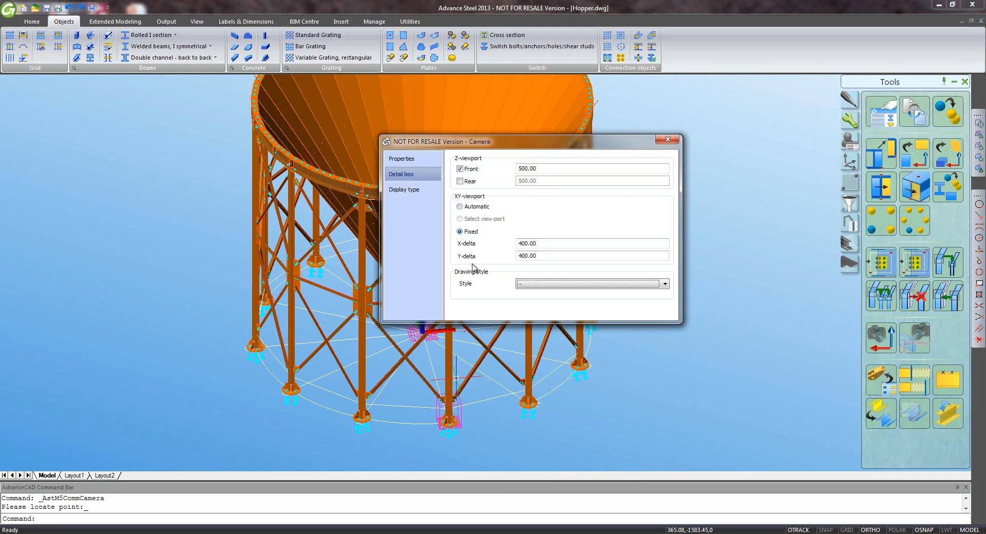
pyautogui.click(543, 285)
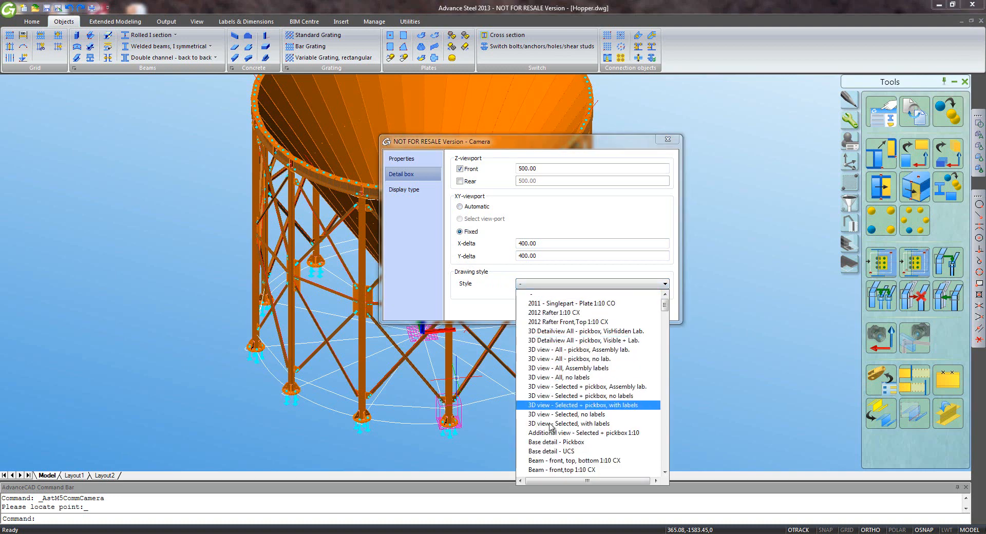
pyautogui.click(552, 451)
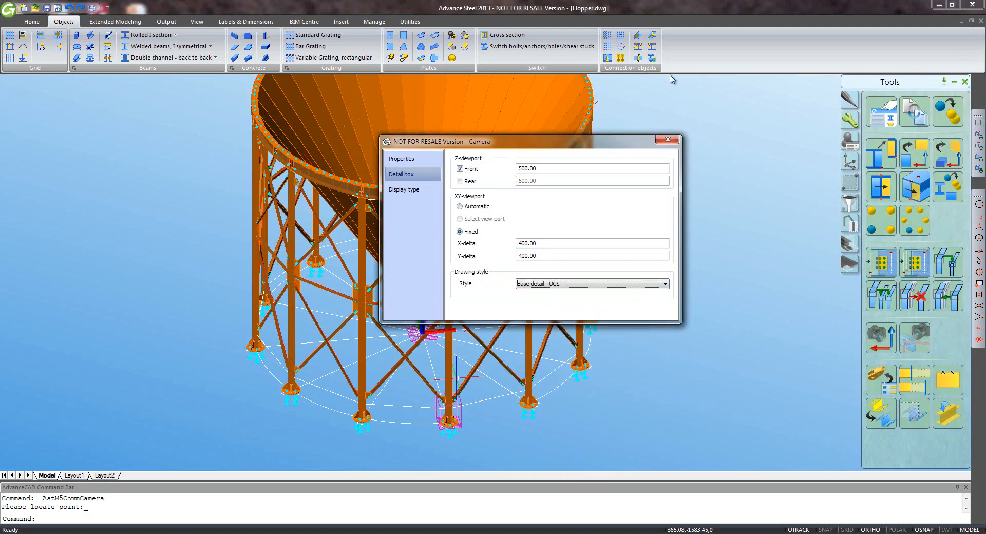
pyautogui.click(665, 139)
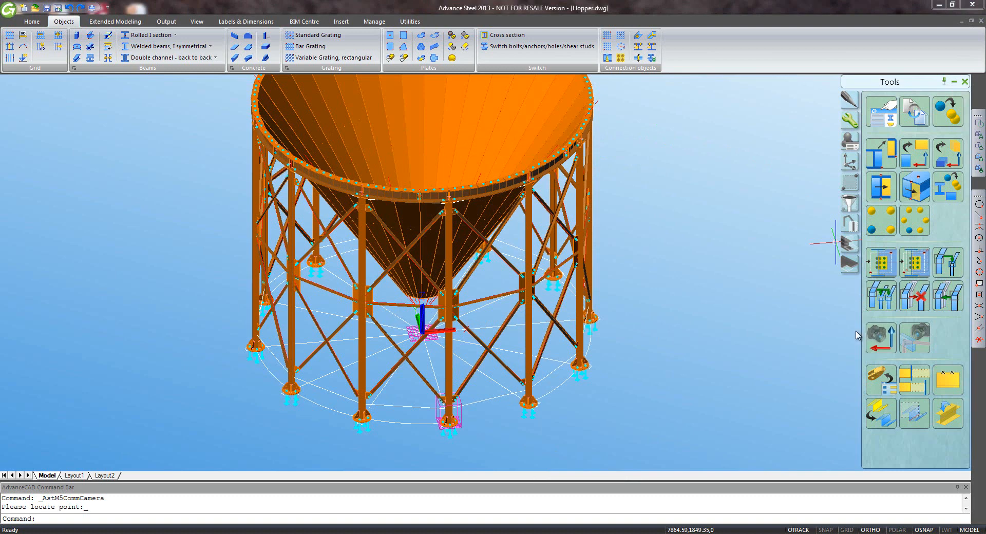
# Place an Overview camera at 0,0 and assign it the drawing style 3D view - All, no labels.
pyautogui.click(877, 338)
pyautogui.write('0')
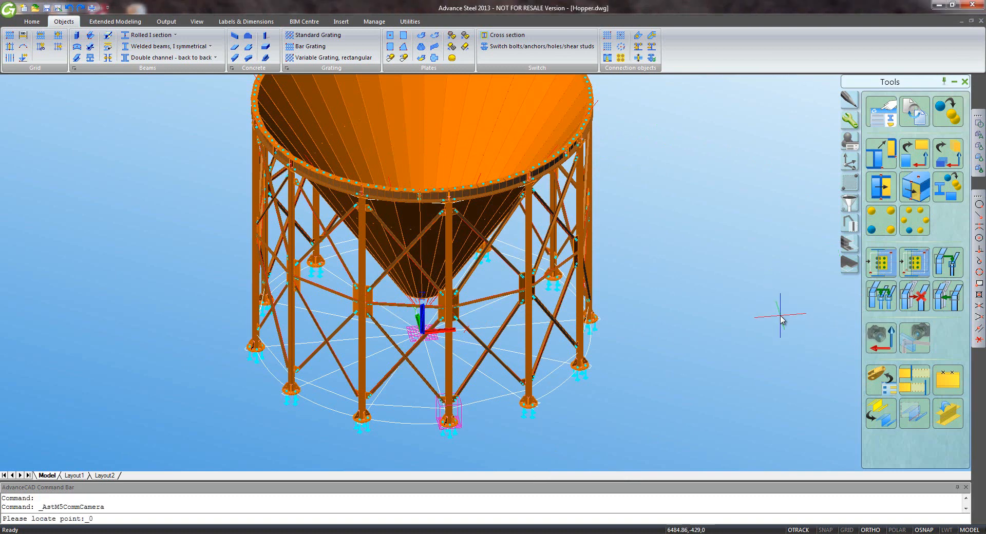
pyautogui.write(',0')
pyautogui.press('Return')
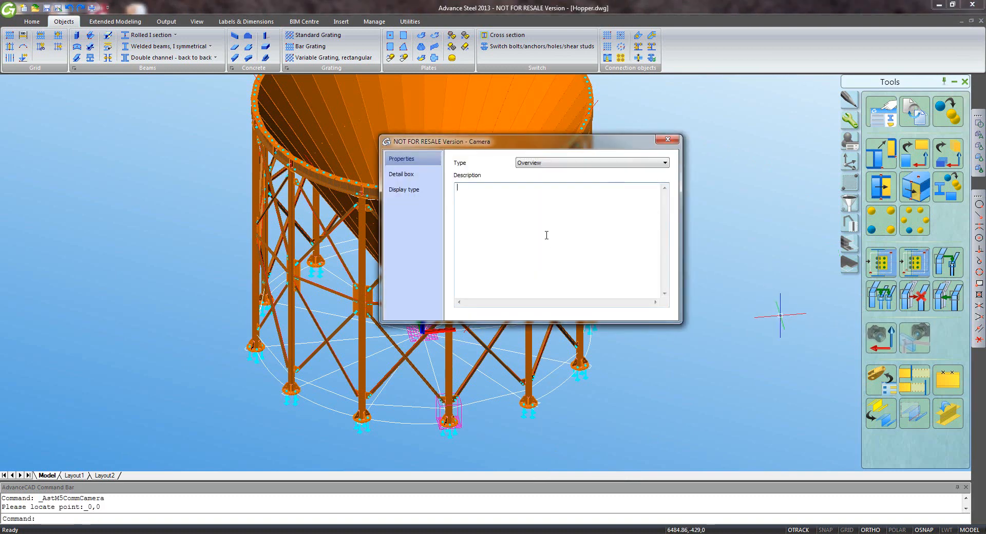
pyautogui.click(401, 175)
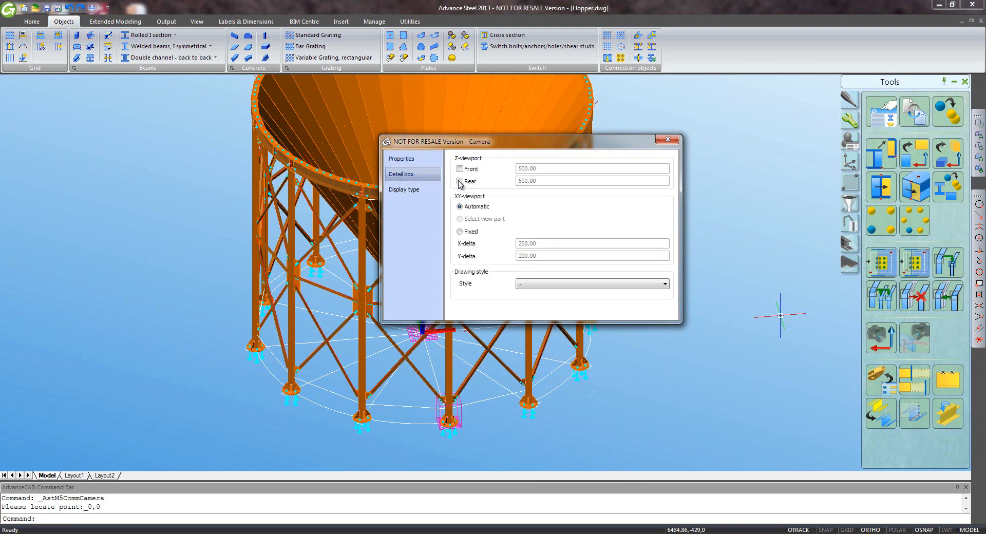
pyautogui.click(549, 286)
pyautogui.click(572, 379)
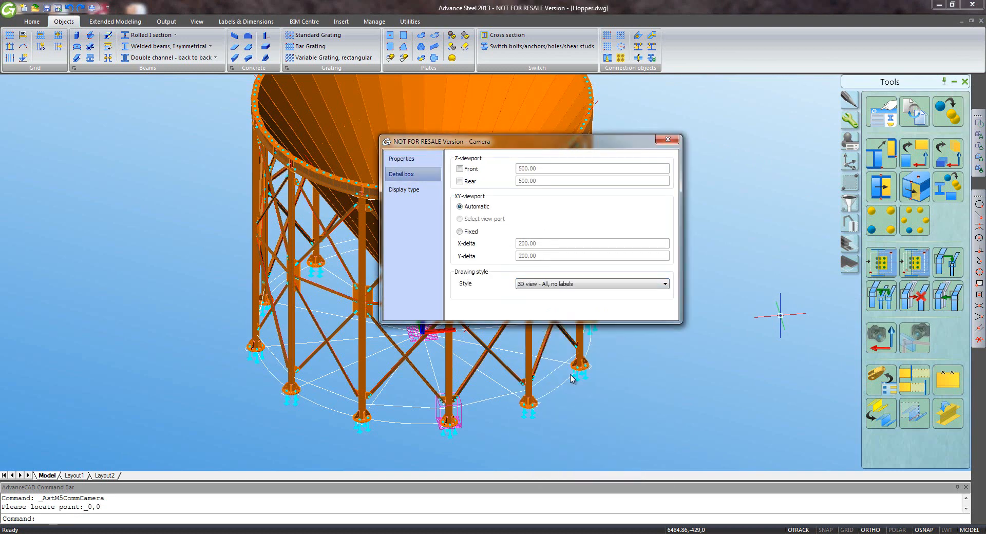
pyautogui.click(667, 141)
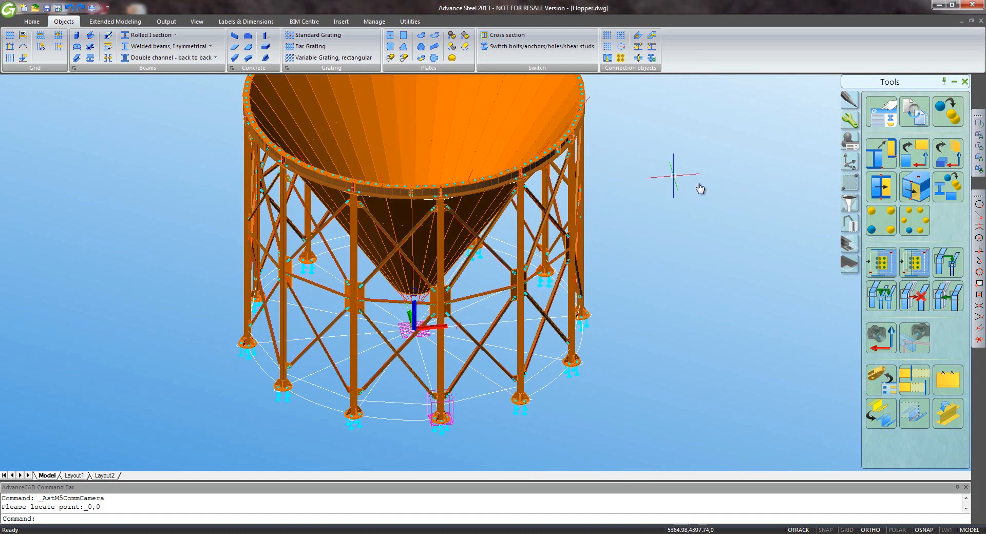
# Rotate the UCS around the X axis and place an Overview camera at the front column's base with a description starting with Fron.
pyautogui.click(849, 161)
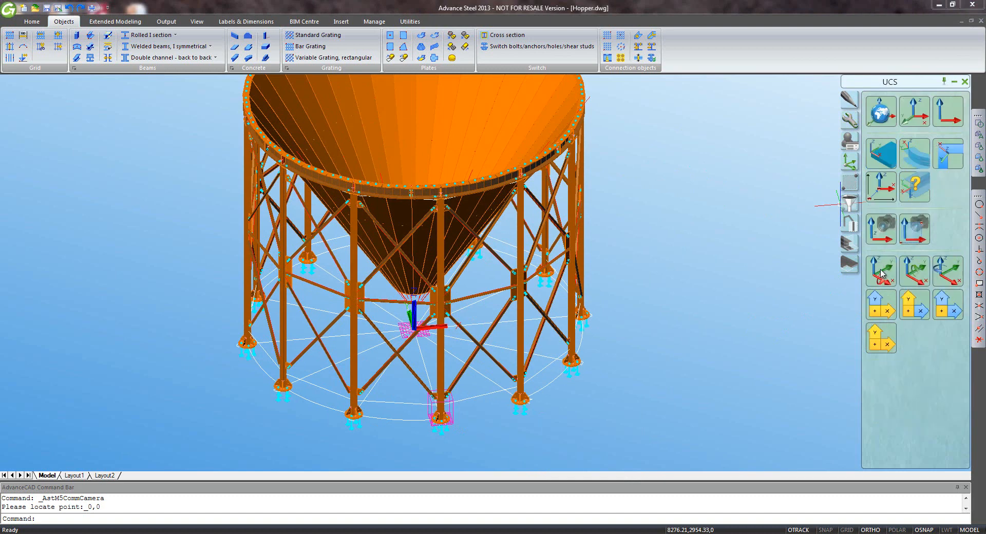
pyautogui.click(881, 270)
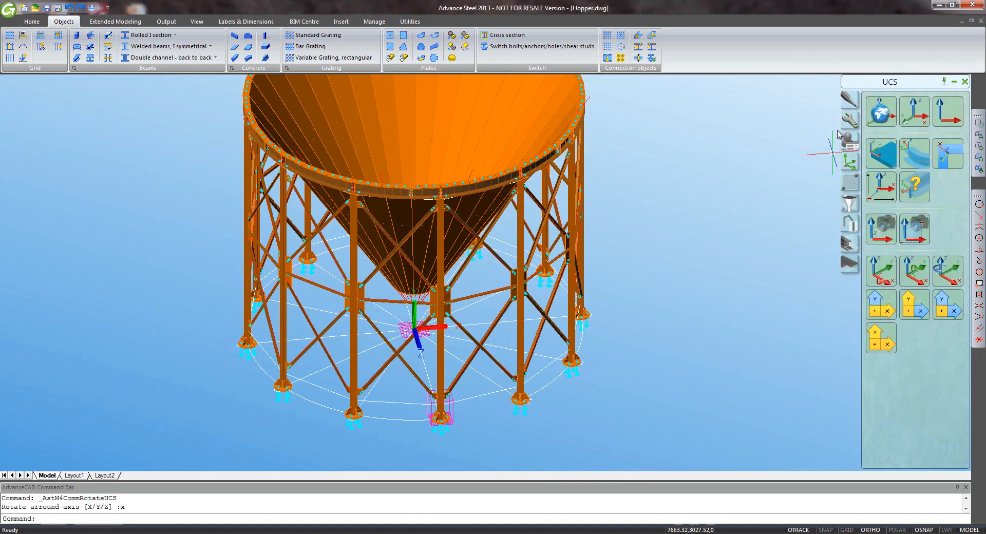
pyautogui.click(849, 119)
pyautogui.click(880, 335)
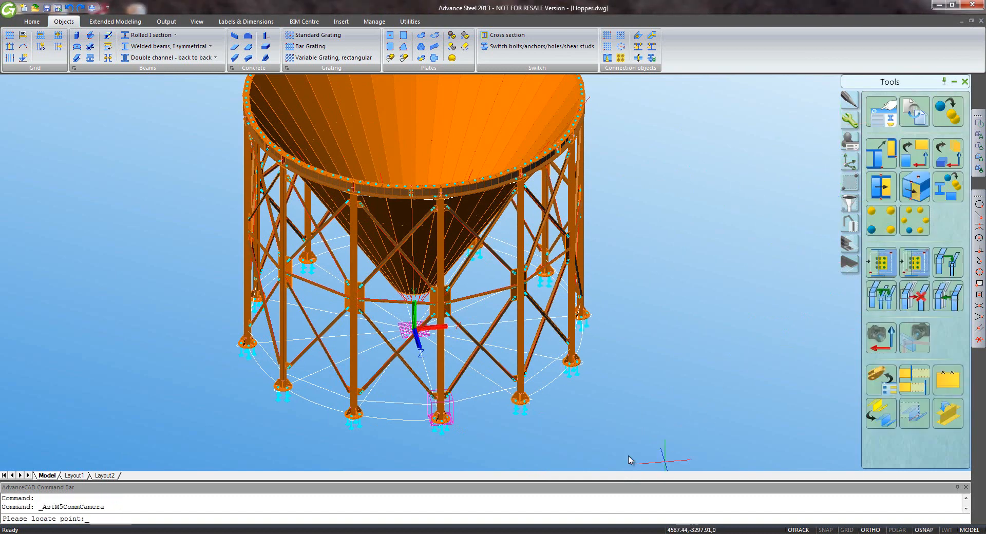
pyautogui.click(448, 371)
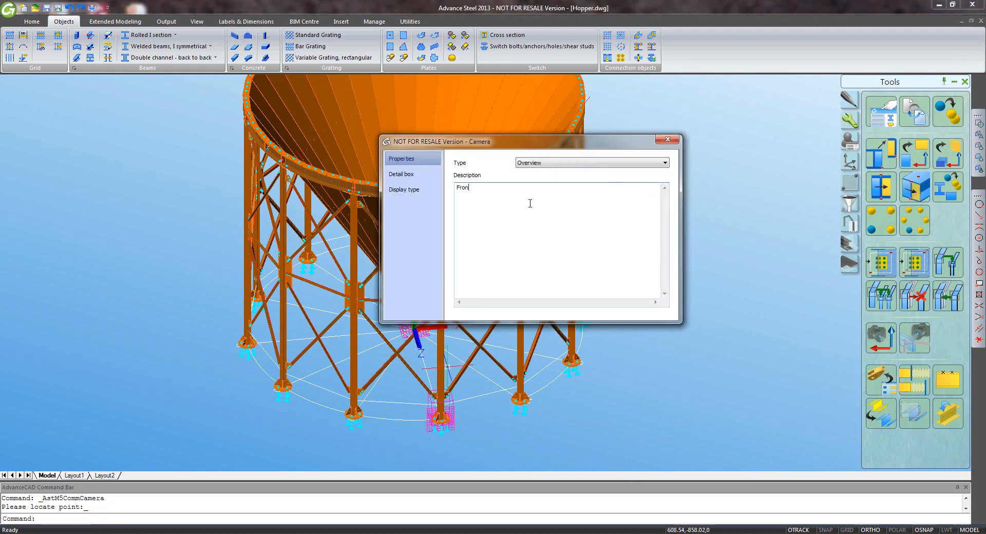
# Assign the drawing style 3D view - All, no labels to the front column's new camera.
pyautogui.click(400, 175)
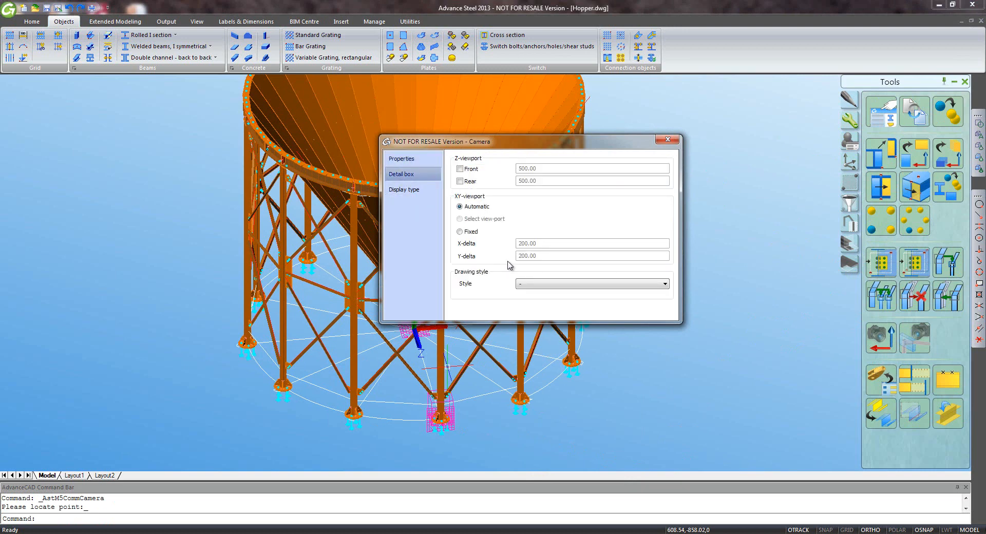
pyautogui.click(529, 285)
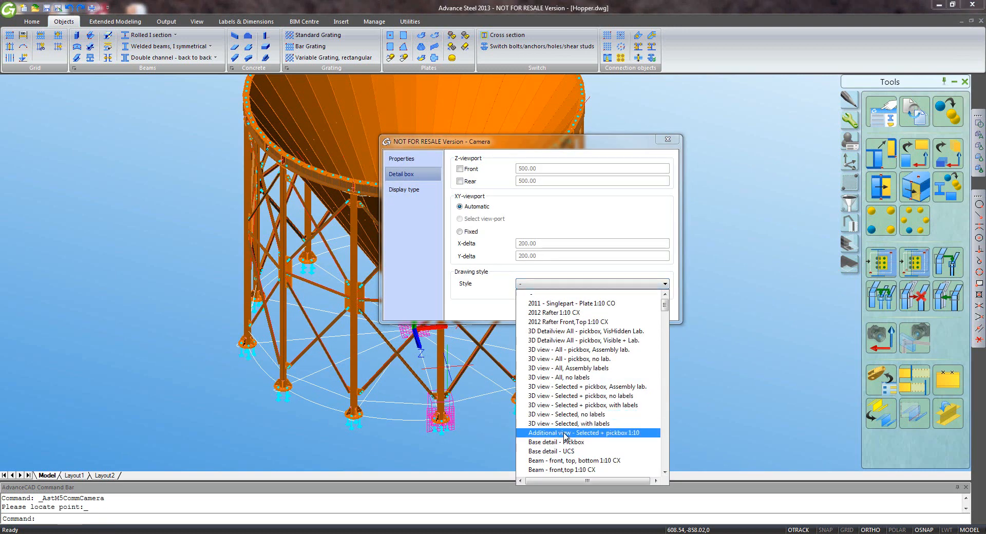
pyautogui.click(560, 377)
pyautogui.click(666, 140)
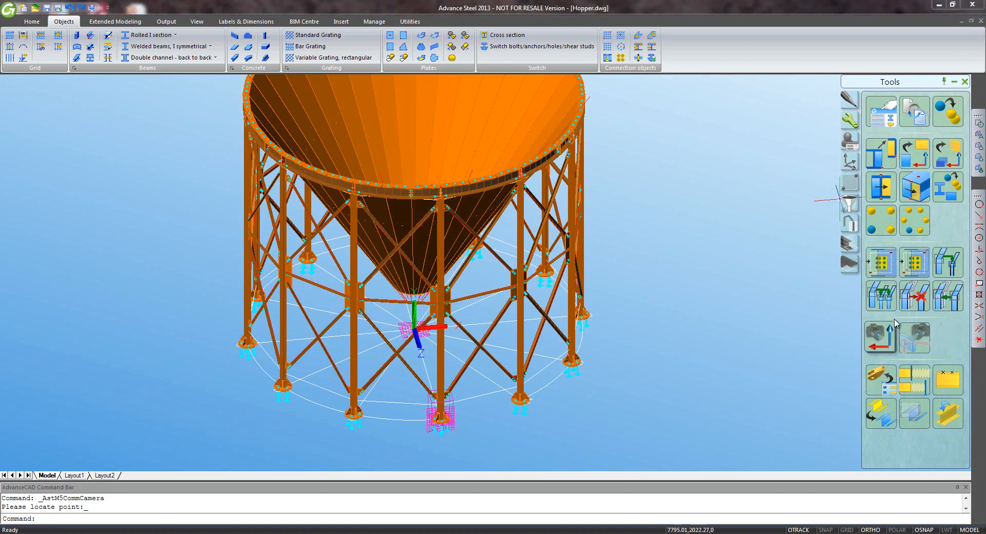
# Place an Overview camera at 0,0 in the rotated UCS with a description starting with Se.
pyautogui.click(884, 346)
pyautogui.write('0,')
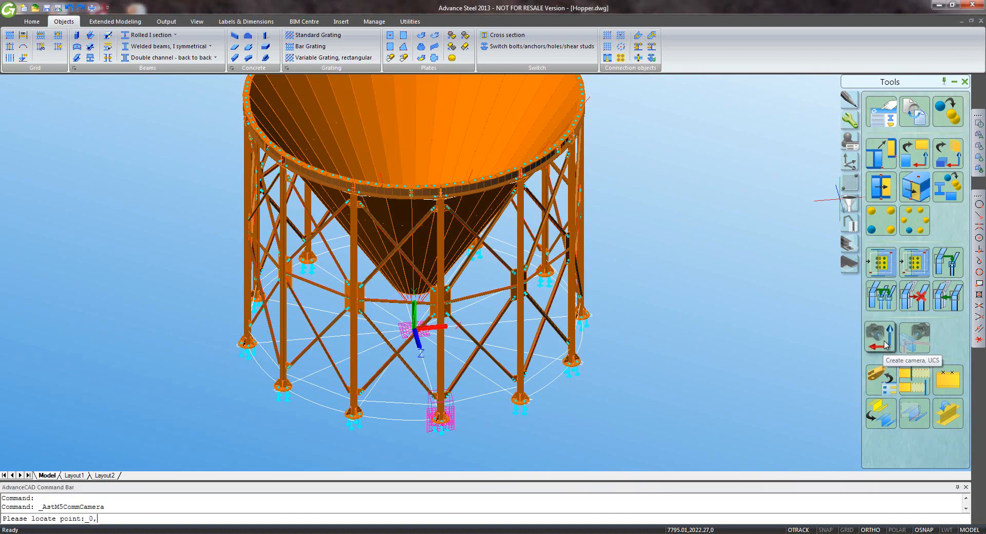
pyautogui.write('0')
pyautogui.press('Return')
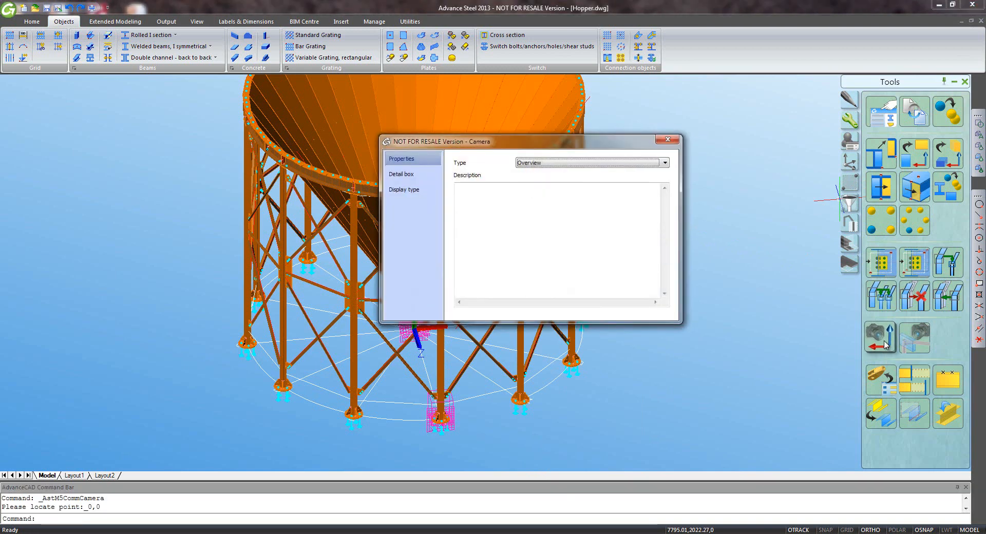
pyautogui.click(563, 252)
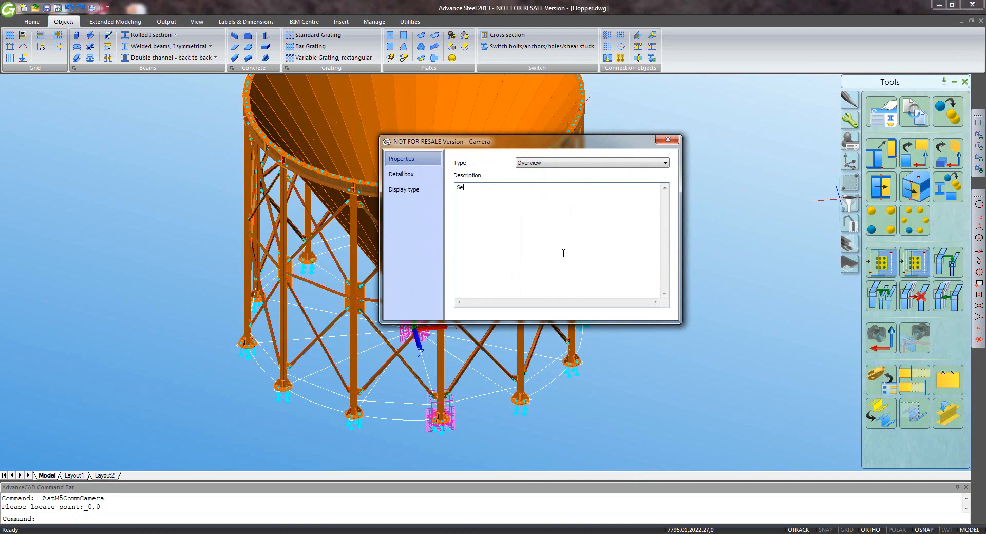
# Assign the drawing style Section - All to the new camera at the origin.
pyautogui.click(401, 174)
pyautogui.click(534, 284)
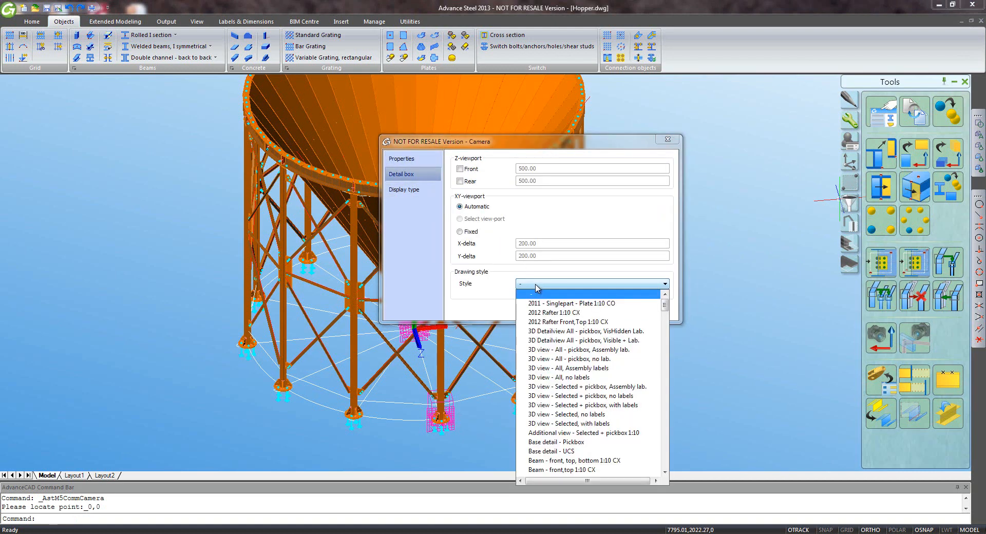
pyautogui.scroll(-10, 577, 390)
pyautogui.scroll(-11, 577, 390)
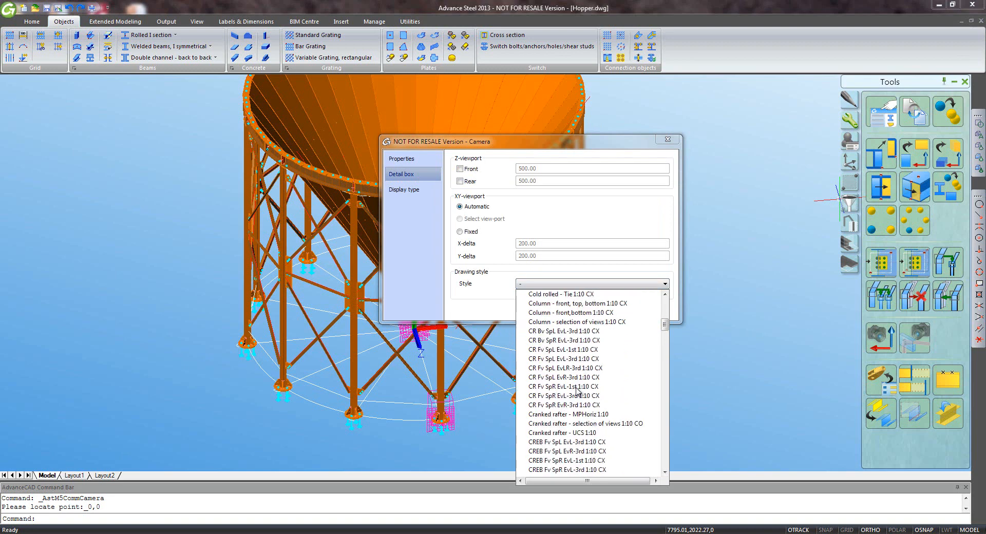
pyautogui.scroll(-10, 577, 391)
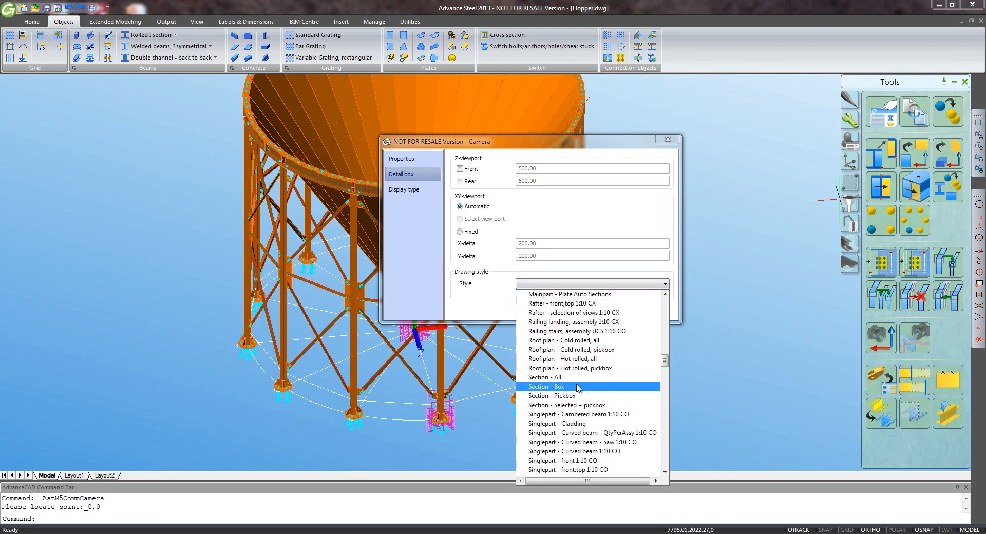
pyautogui.click(577, 377)
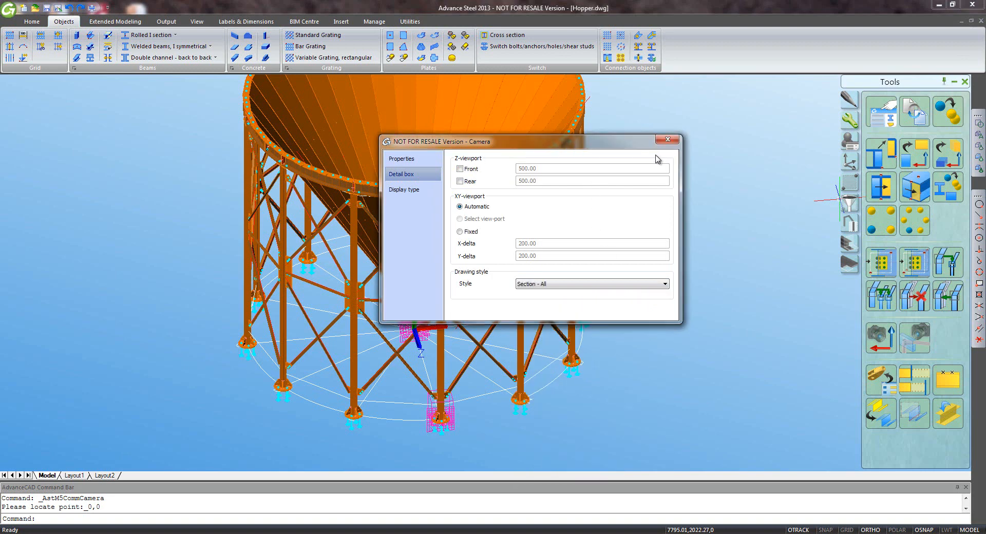
pyautogui.click(666, 139)
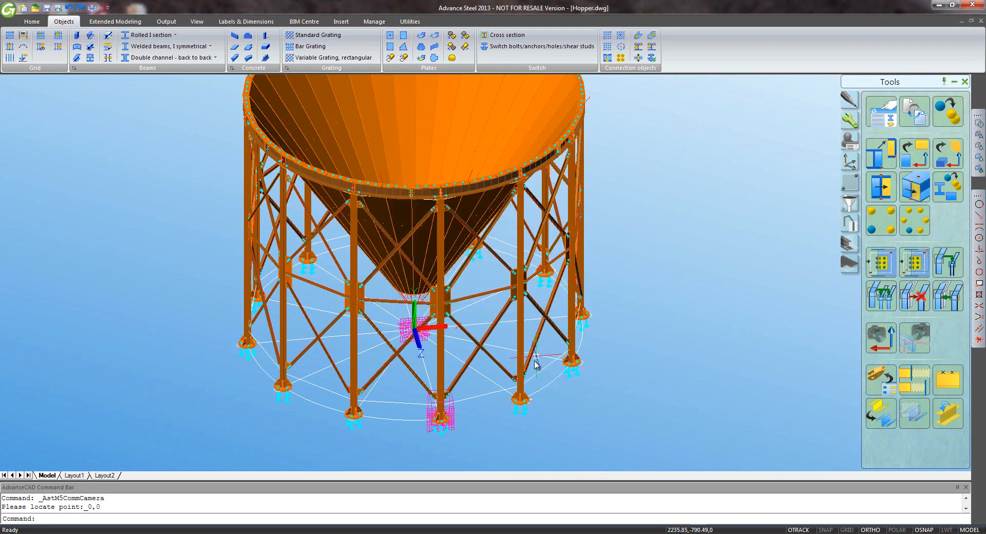
# Align the UCS with an angled overall view of the hopper and place an Overview camera near the base of the adjacent front column.
pyautogui.moveTo(498, 409); pyautogui.dragTo(474, 394, button='middle')
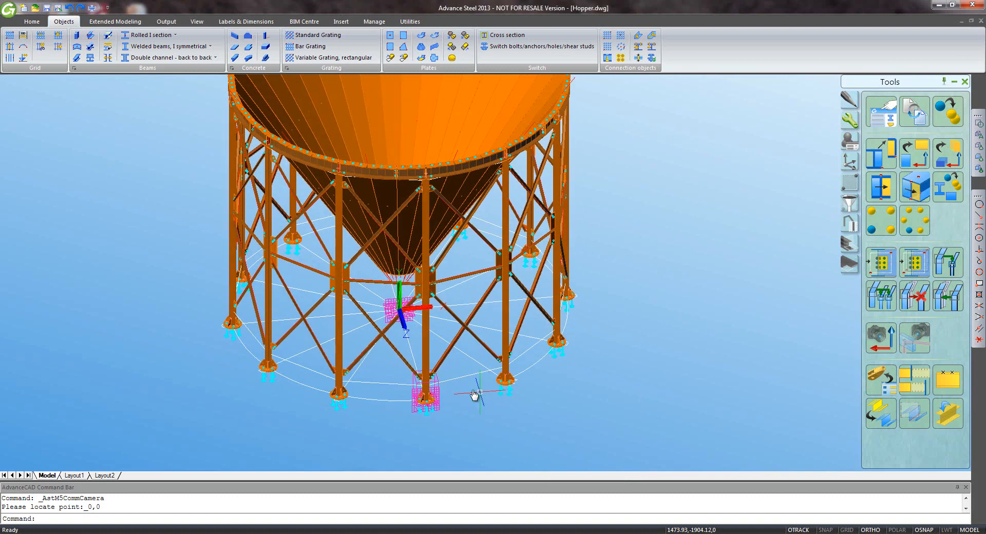
pyautogui.scroll(-2, 451, 395)
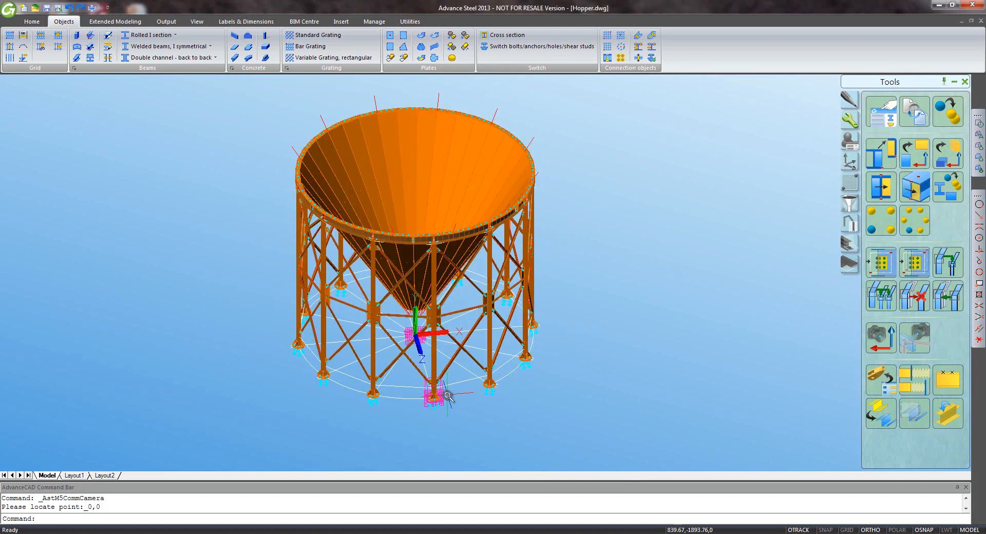
pyautogui.keyDown('shift'); pyautogui.moveTo(447, 396); pyautogui.dragTo(455, 404, button='middle'); pyautogui.keyUp('shift')
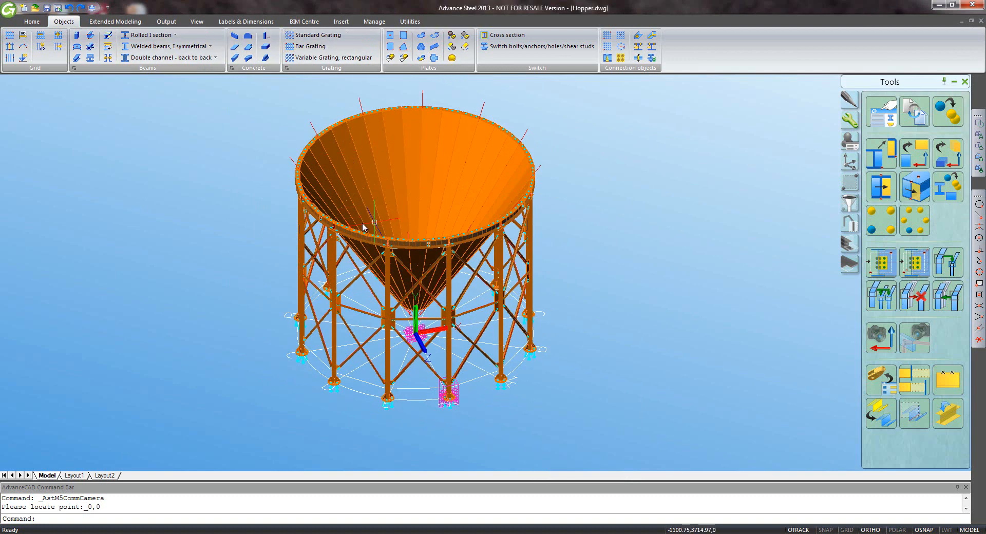
pyautogui.keyDown('shift'); pyautogui.moveTo(227, 231); pyautogui.dragTo(235, 239, button='middle'); pyautogui.keyUp('shift')
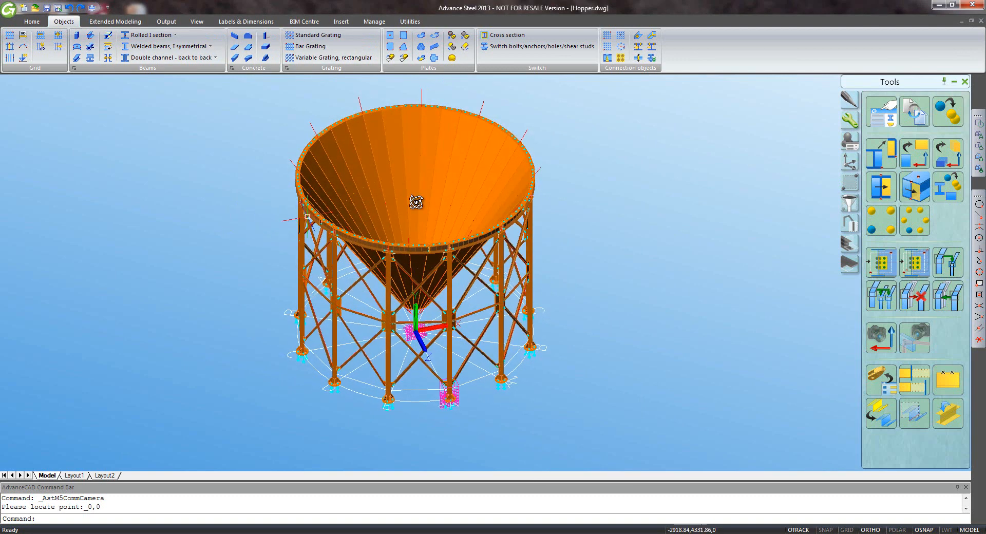
pyautogui.click(850, 162)
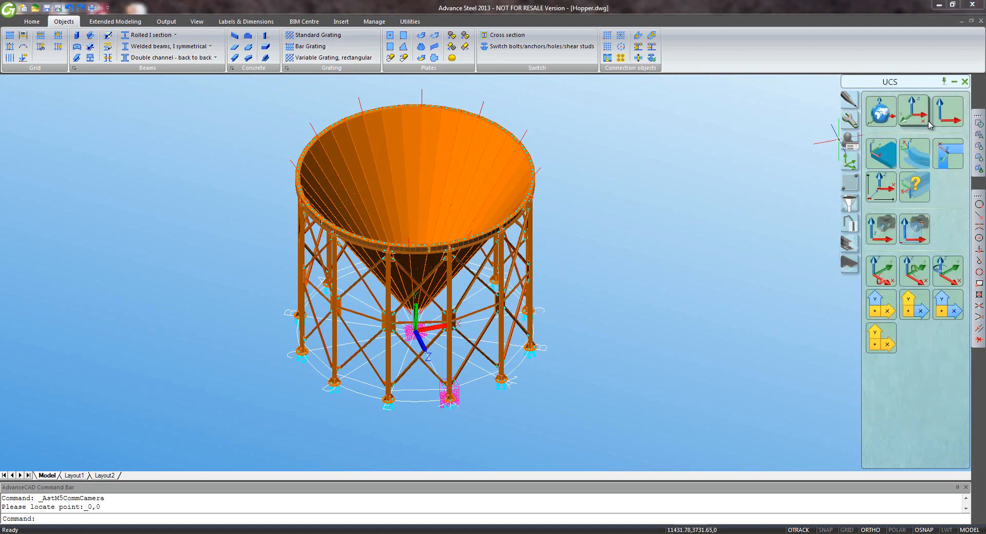
pyautogui.click(850, 120)
pyautogui.click(882, 336)
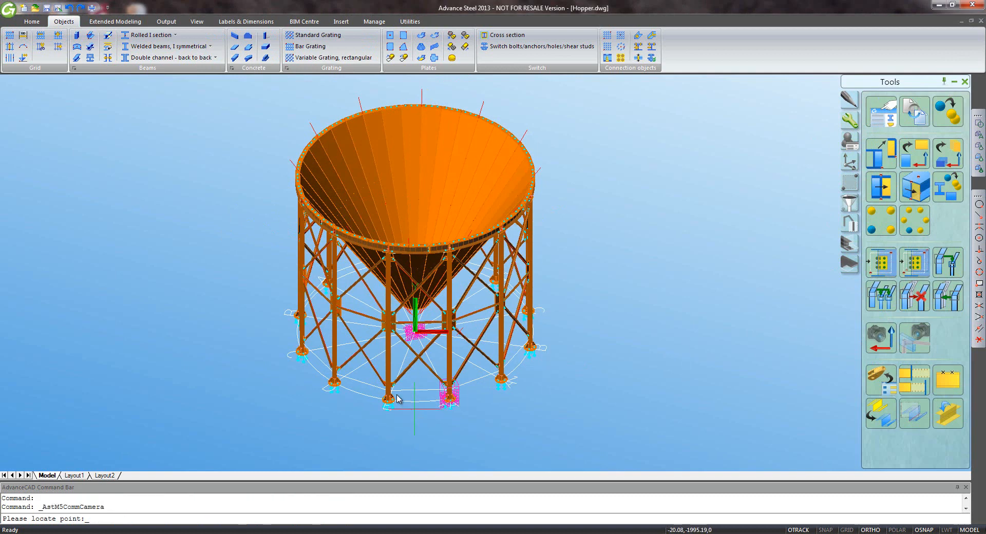
pyautogui.click(388, 373)
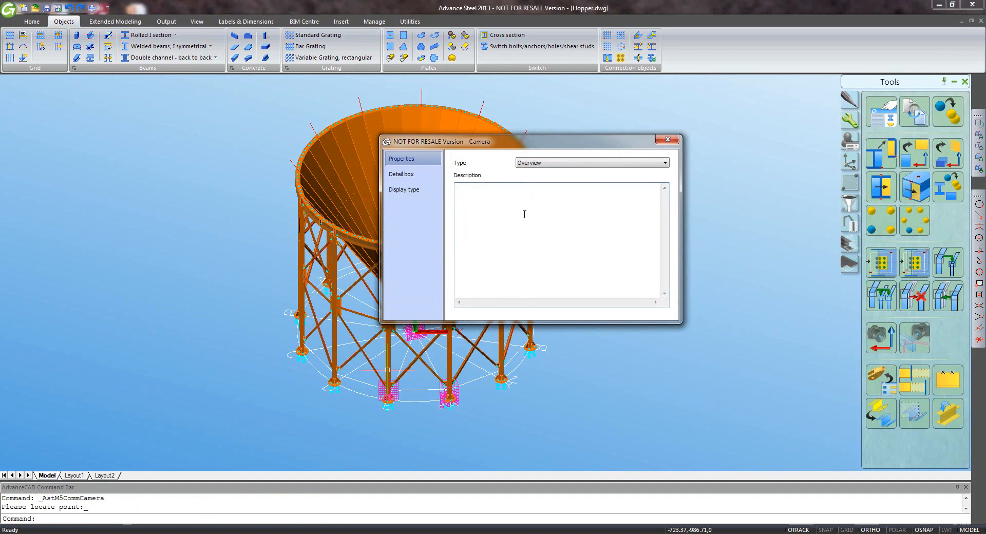
# Assign the drawing style 3D view - All, no labels to the view-aligned camera.
pyautogui.click(401, 174)
pyautogui.click(535, 287)
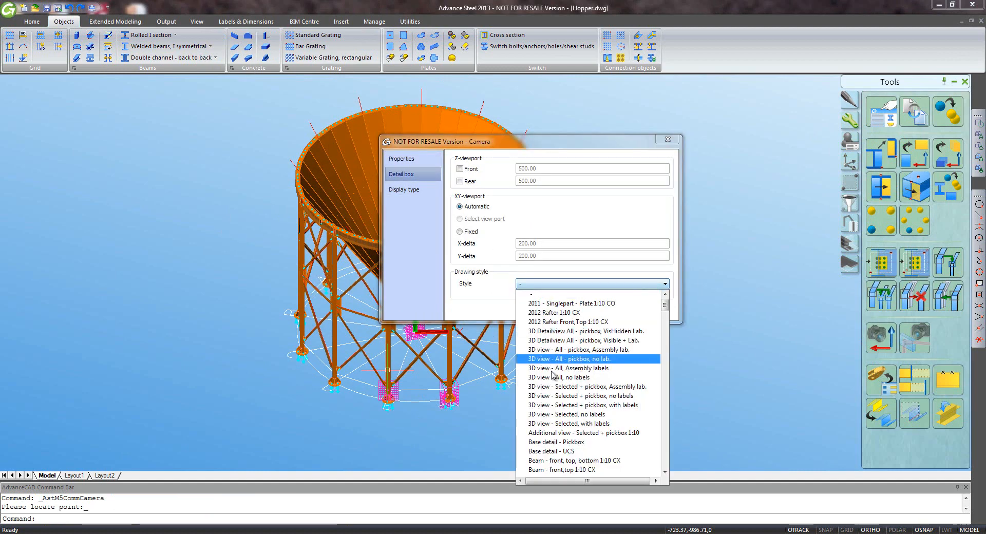
pyautogui.click(583, 380)
pyautogui.click(664, 143)
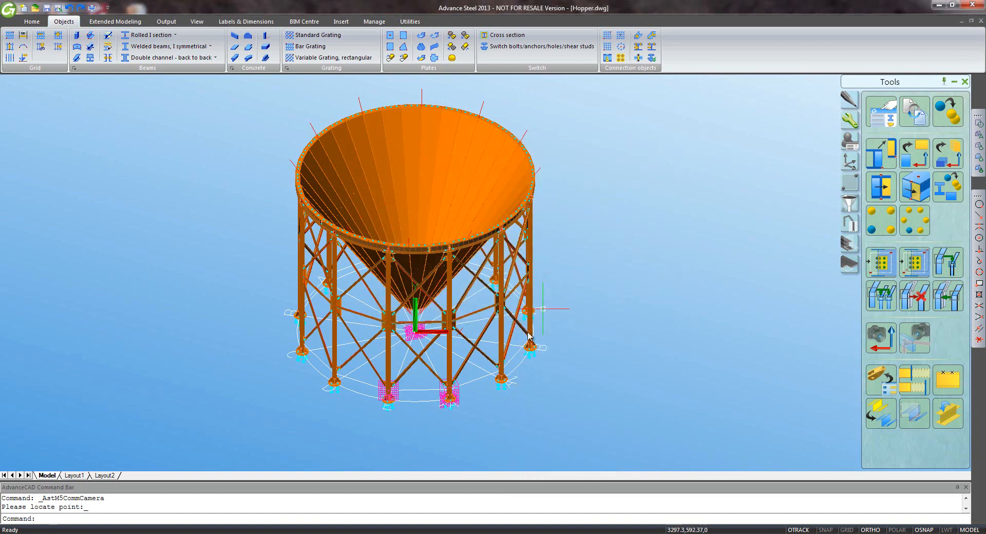
# Reset the UCS to World and rotate the view-aligned camera beside the front column 15 degrees about the point 0,0.
pyautogui.click(851, 161)
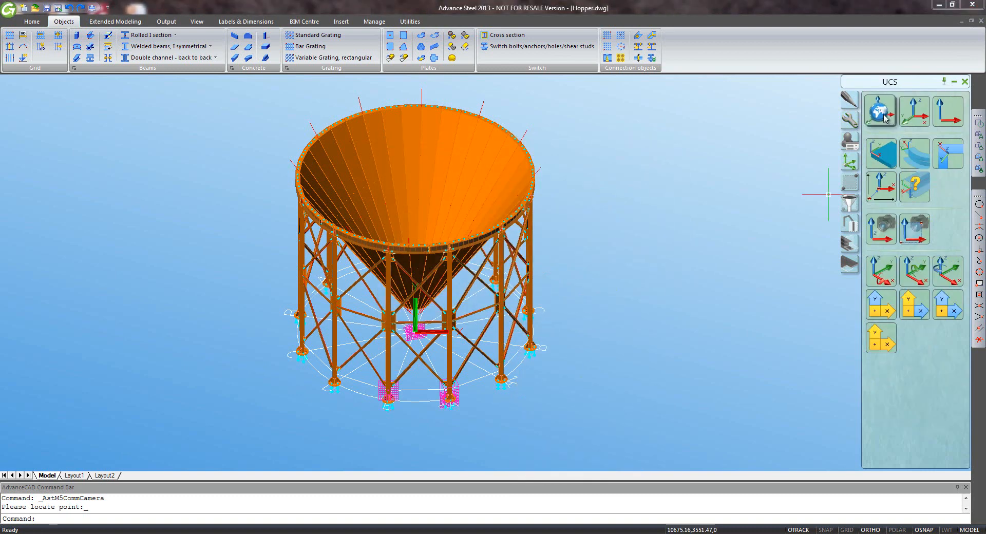
pyautogui.click(880, 111)
pyautogui.scroll(10, 429, 406)
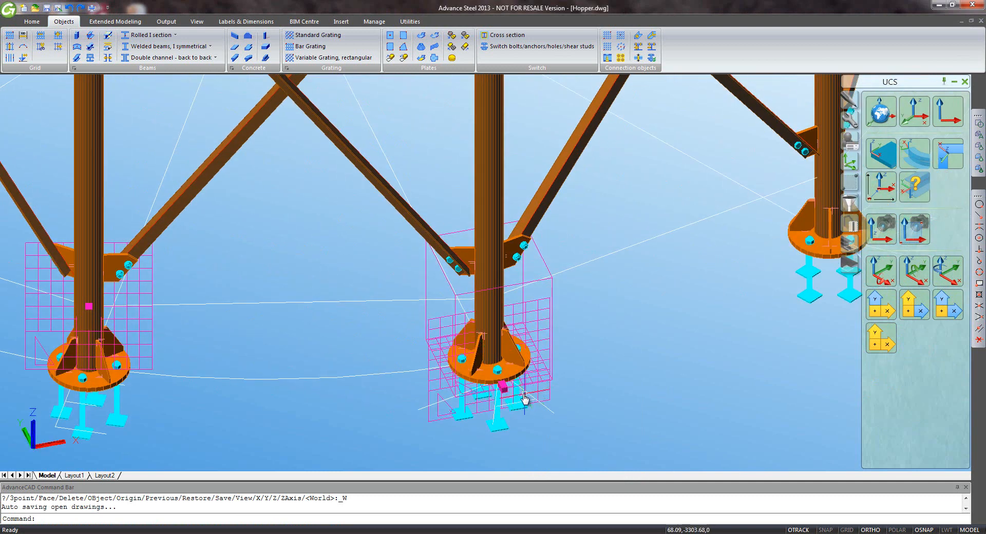
pyautogui.scroll(3, 519, 396)
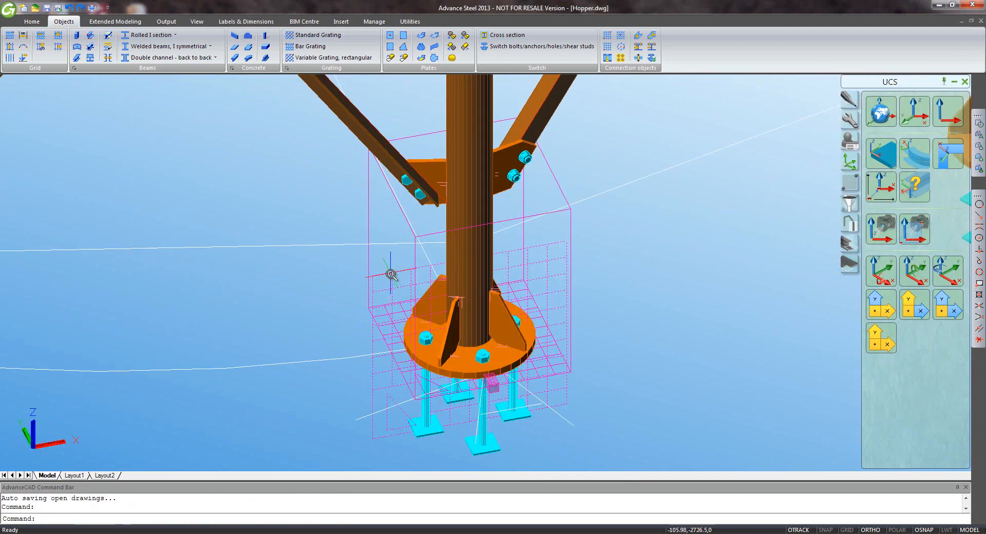
pyautogui.scroll(-5, 591, 265)
pyautogui.scroll(-4, 565, 344)
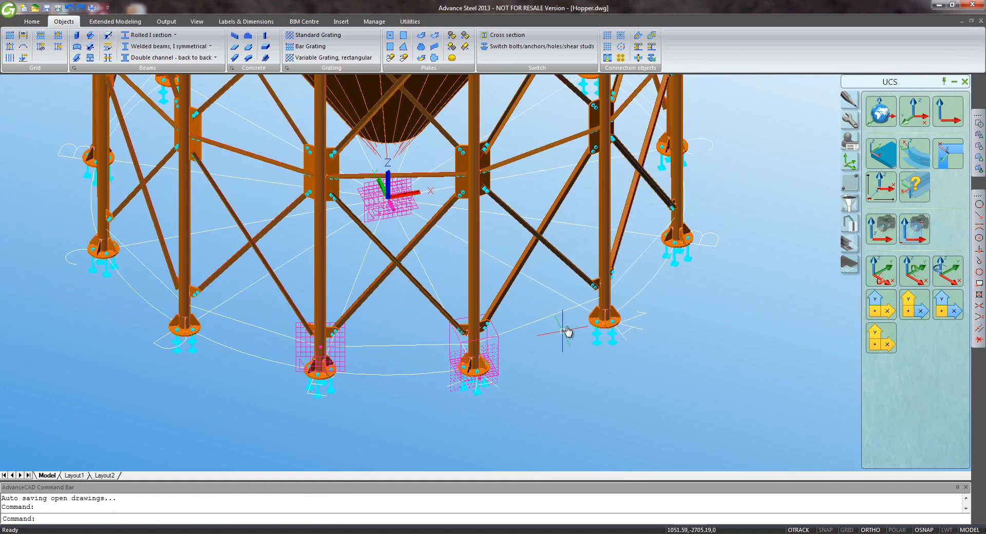
pyautogui.click(847, 106)
pyautogui.click(875, 151)
pyautogui.write('0')
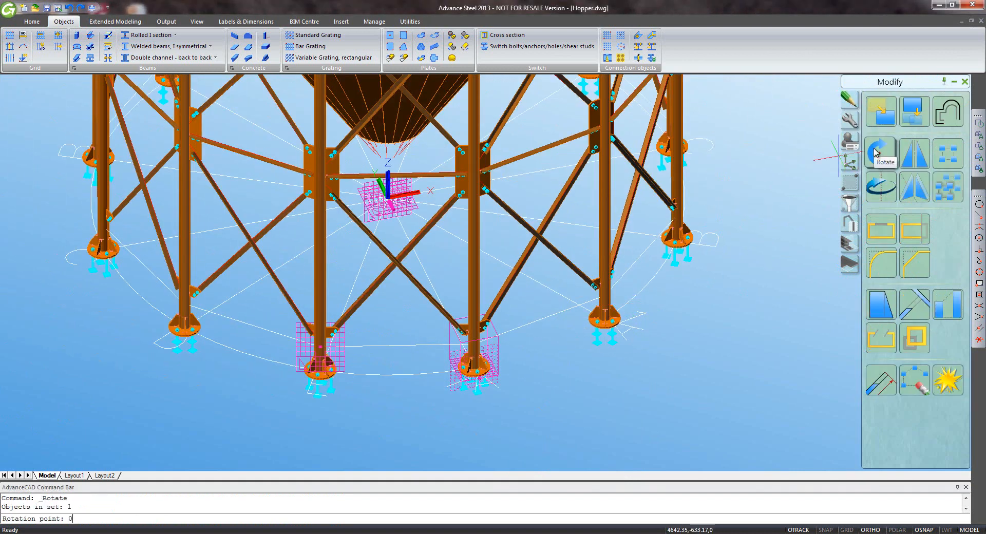
pyautogui.write(',0')
pyautogui.press('Return')
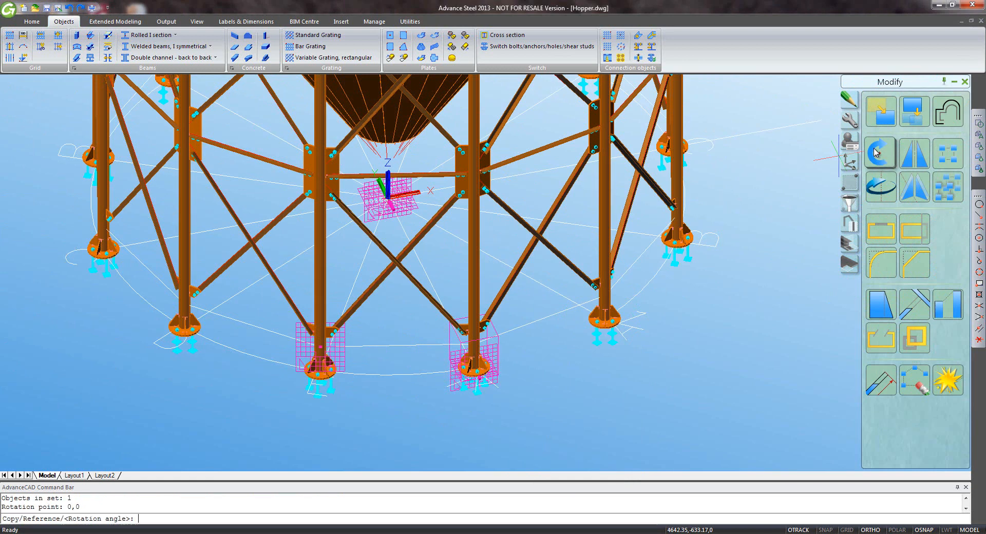
pyautogui.write('15')
pyautogui.press('Return')
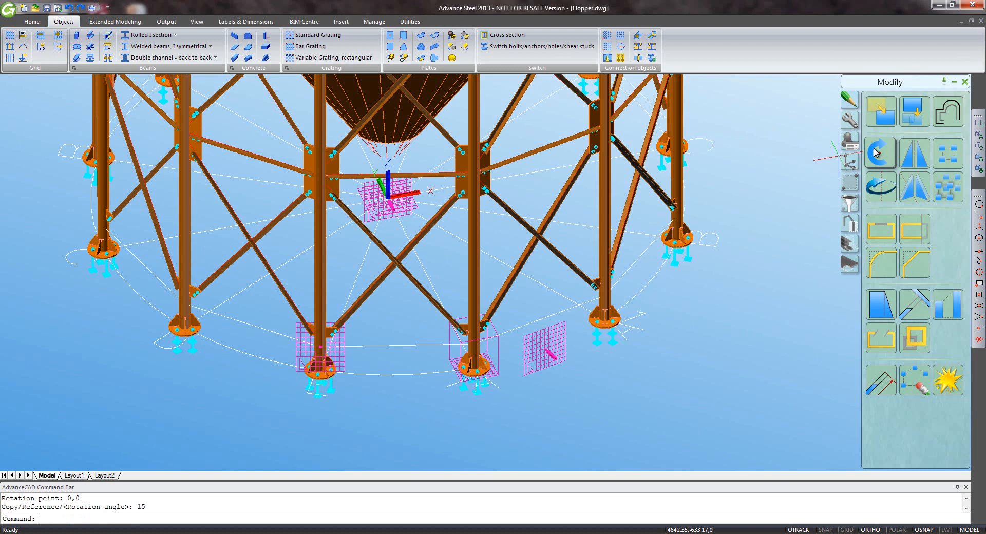
# Run part numbering with single parts starting at 1000 and assemblies starting at 1, and save the model.
pyautogui.scroll(-6, 734, 209)
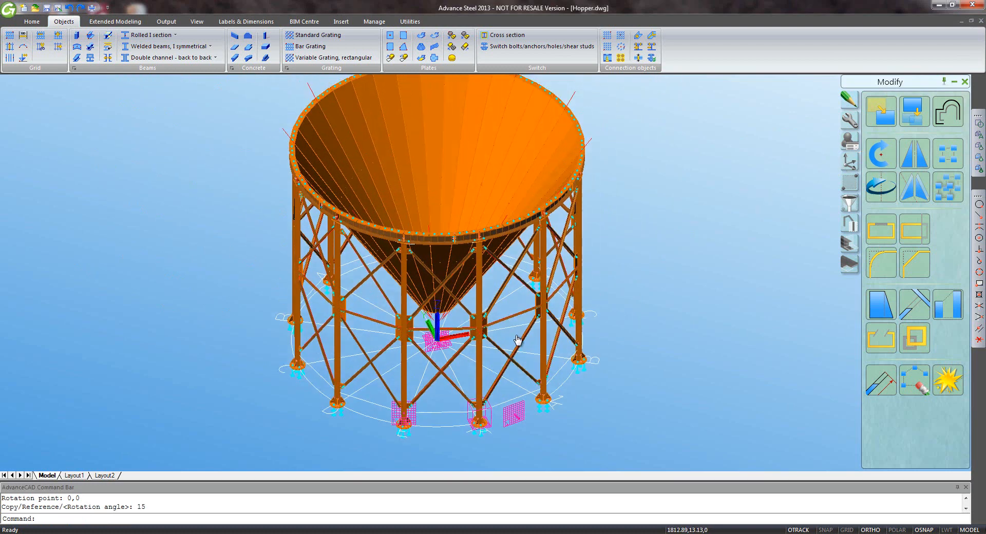
pyautogui.moveTo(516, 340); pyautogui.dragTo(519, 367, button='middle')
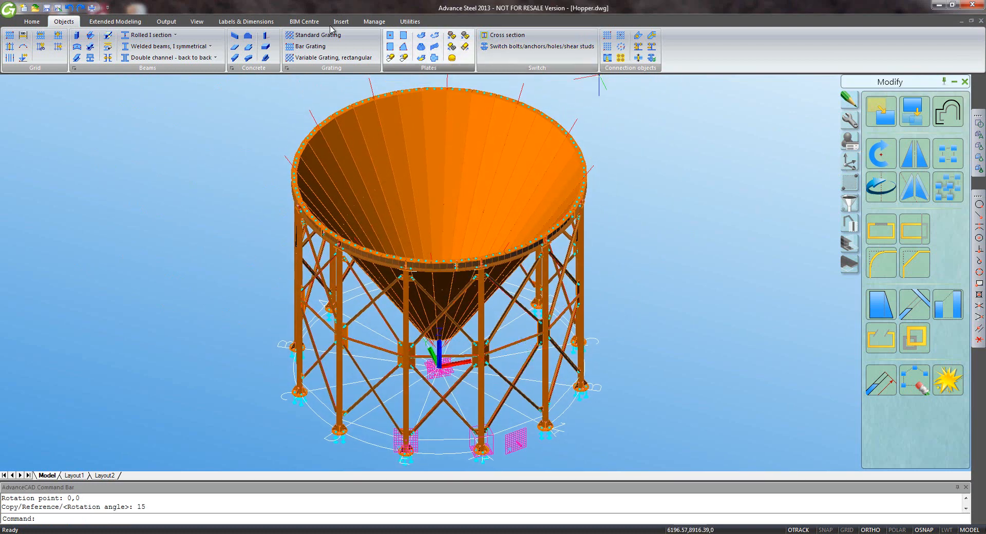
pyautogui.click(32, 22)
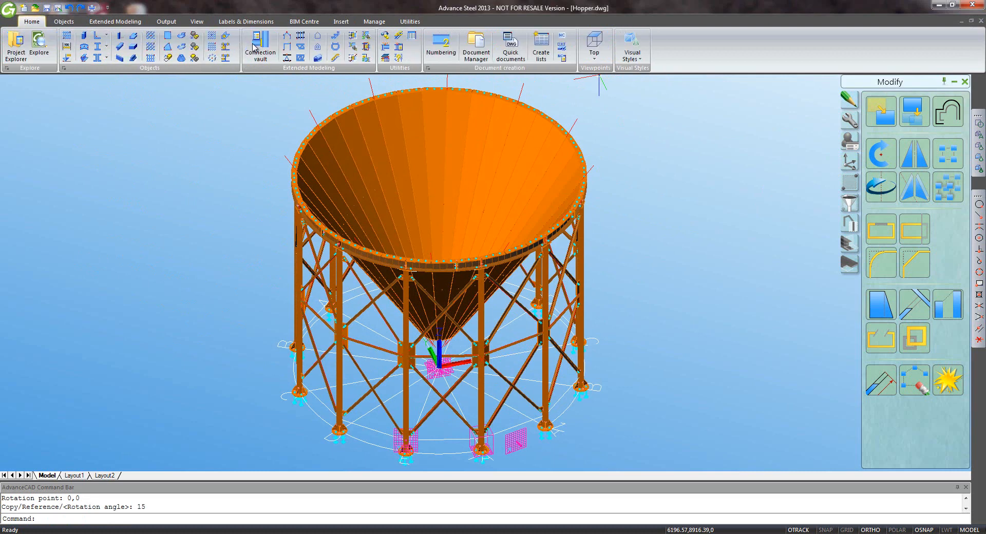
pyautogui.click(456, 45)
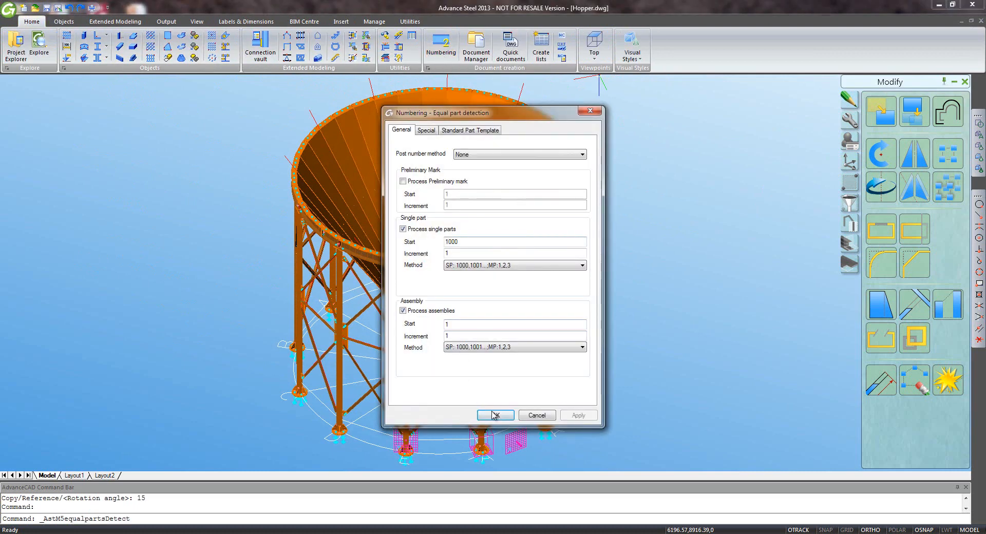
pyautogui.click(494, 415)
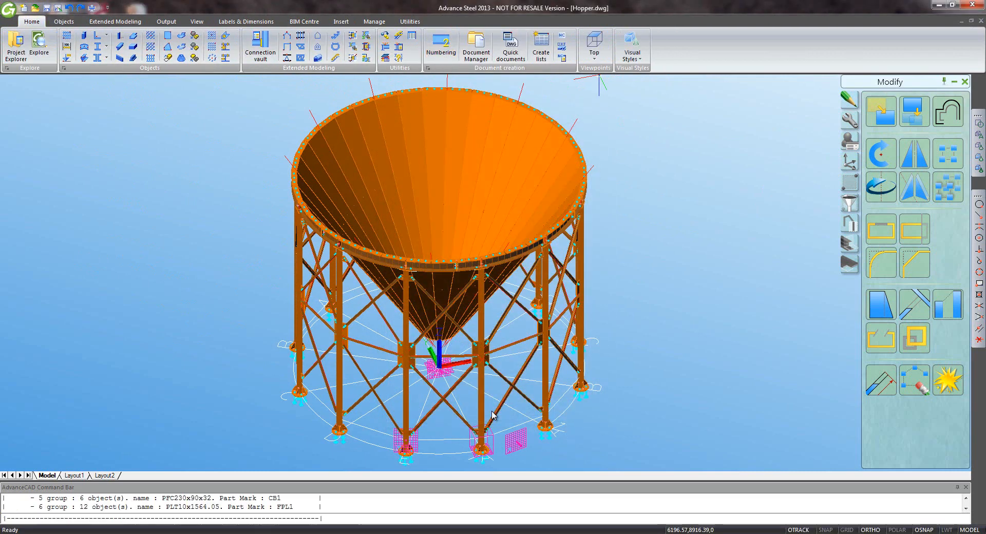
pyautogui.hotkey('ctrl', 's')
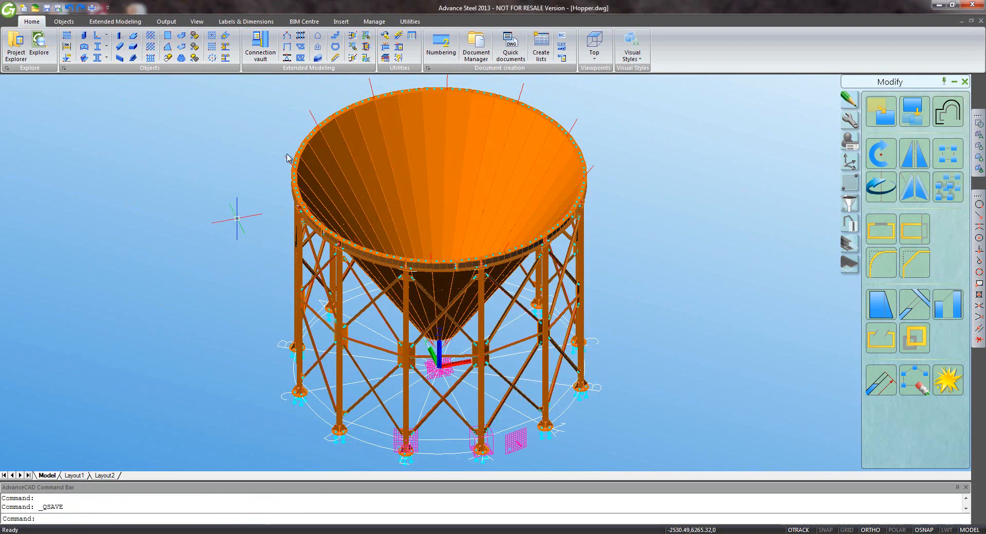
# Generate the drawings with the Advance processes suite, covering anchor and overview cameras, all assemblies and all parts.
pyautogui.click(165, 22)
pyautogui.click(164, 57)
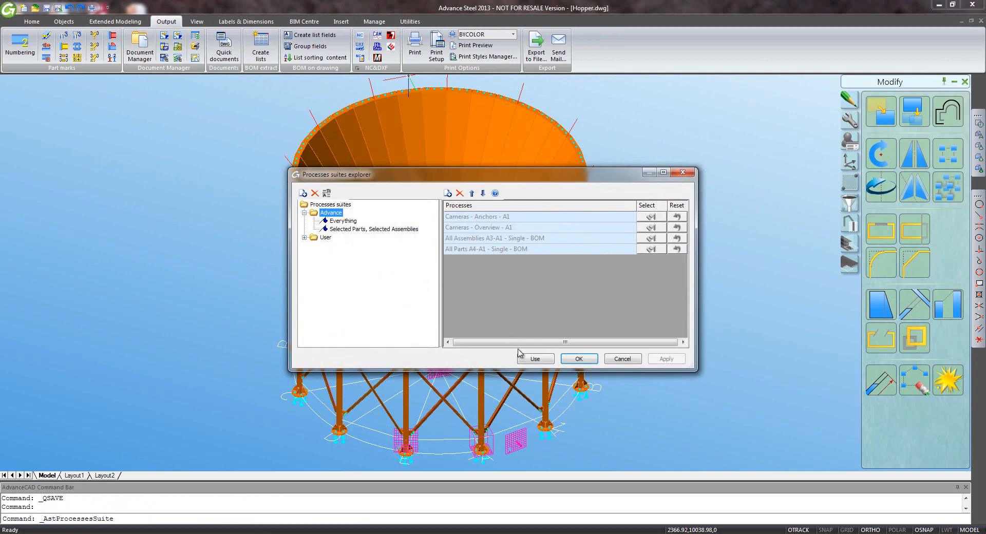
pyautogui.click(534, 359)
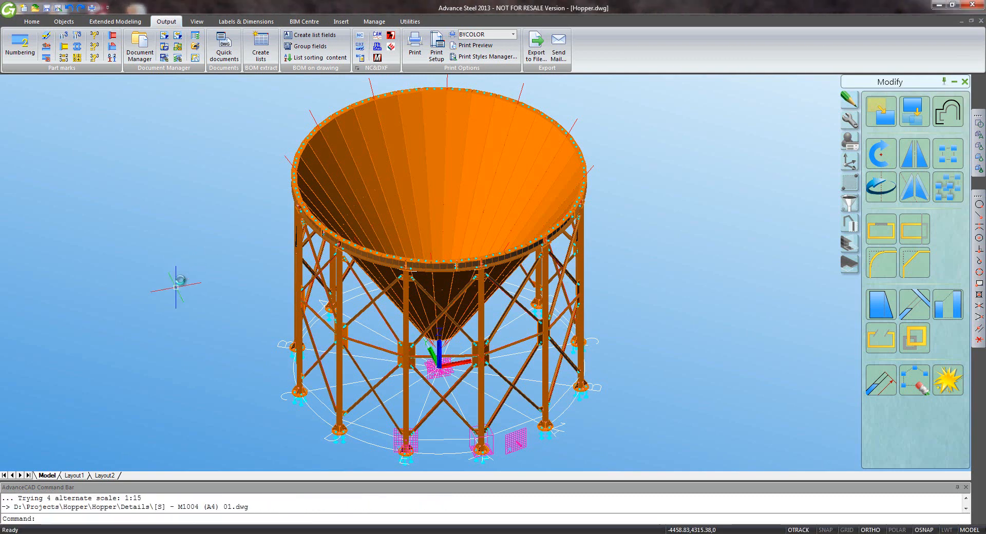
# Open the Document Manager, list the up-to-date details and preview the drawing [G] - 100.dwg.
pyautogui.click(140, 56)
pyautogui.click(140, 55)
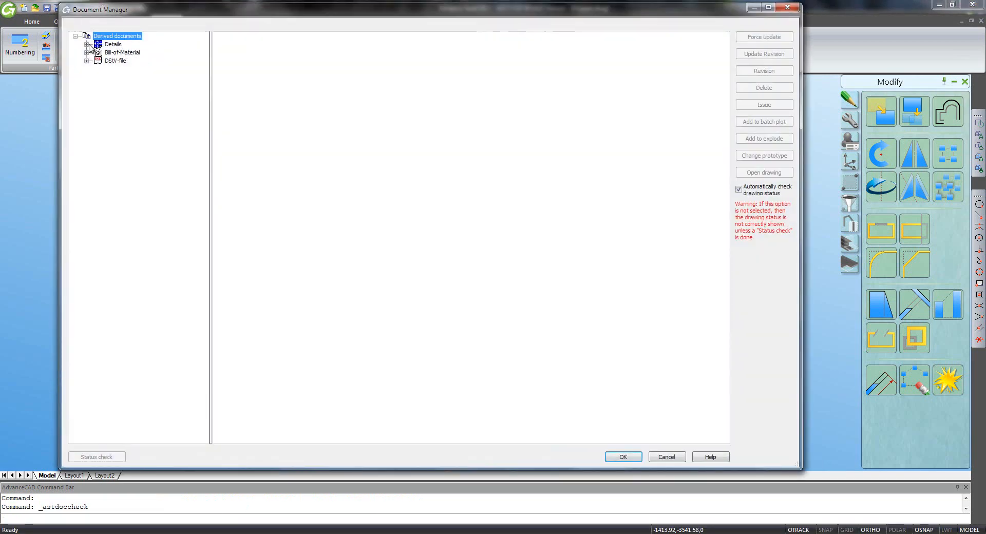
pyautogui.click(87, 44)
pyautogui.click(98, 53)
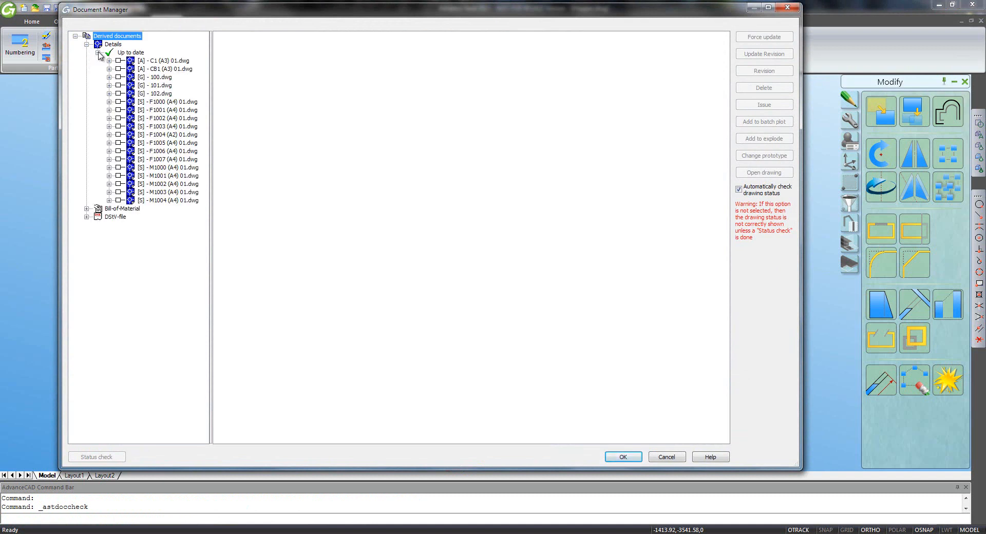
pyautogui.click(136, 60)
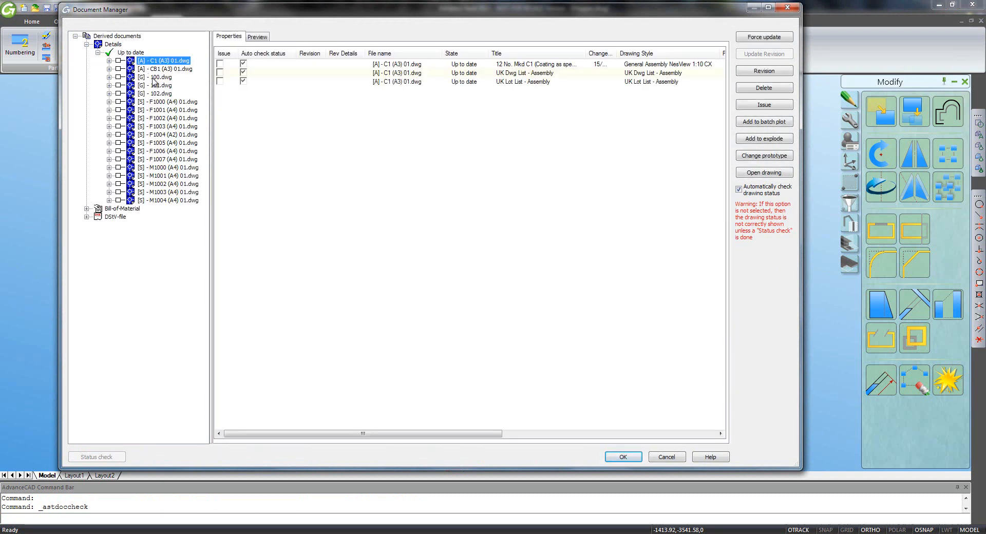
pyautogui.click(154, 78)
pyautogui.click(257, 37)
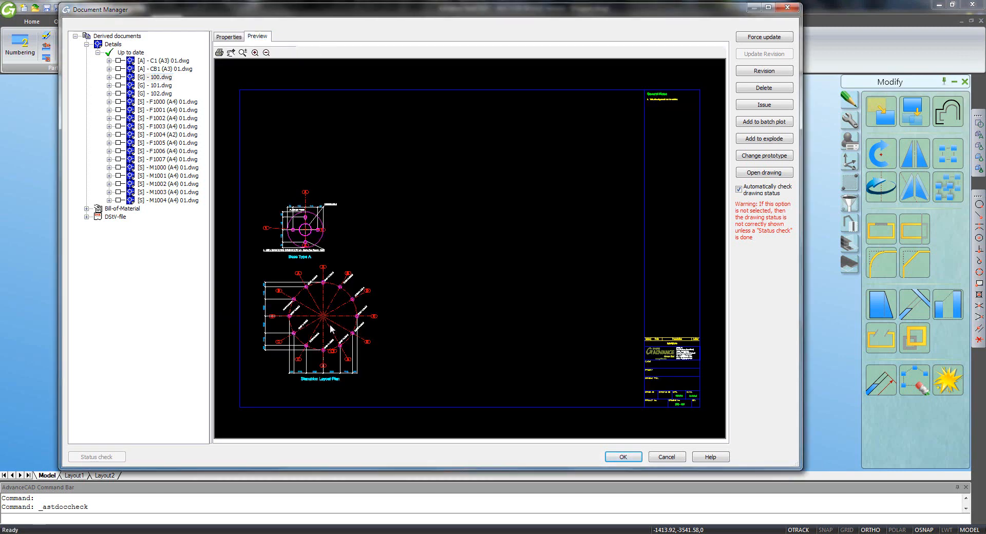
# Examine the Stanchion Layout Plan and the Base Type A detail in the drawing preview.
pyautogui.moveTo(332, 320); pyautogui.dragTo(397, 256, button='middle')
pyautogui.scroll(3, 397, 257)
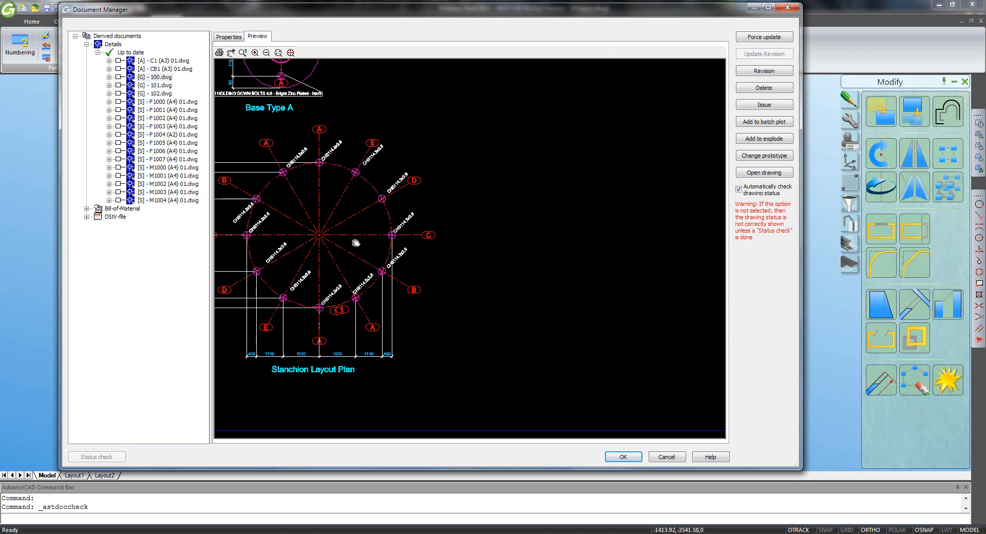
pyautogui.moveTo(355, 243)
pyautogui.mouseDown(button='middle')
pyautogui.moveTo(480, 230)
pyautogui.moveTo(501, 240)
pyautogui.mouseUp(button='middle')
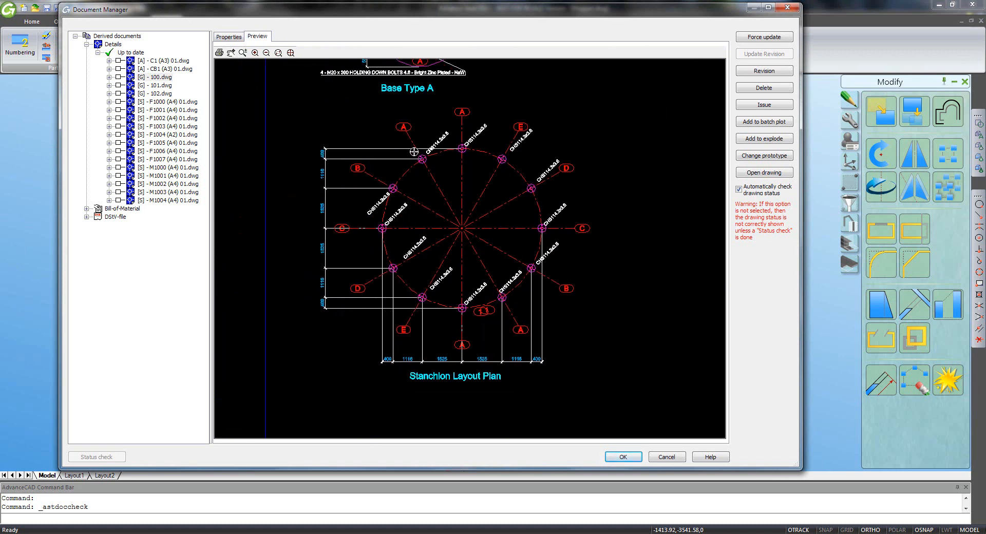
pyautogui.scroll(1, 507, 134)
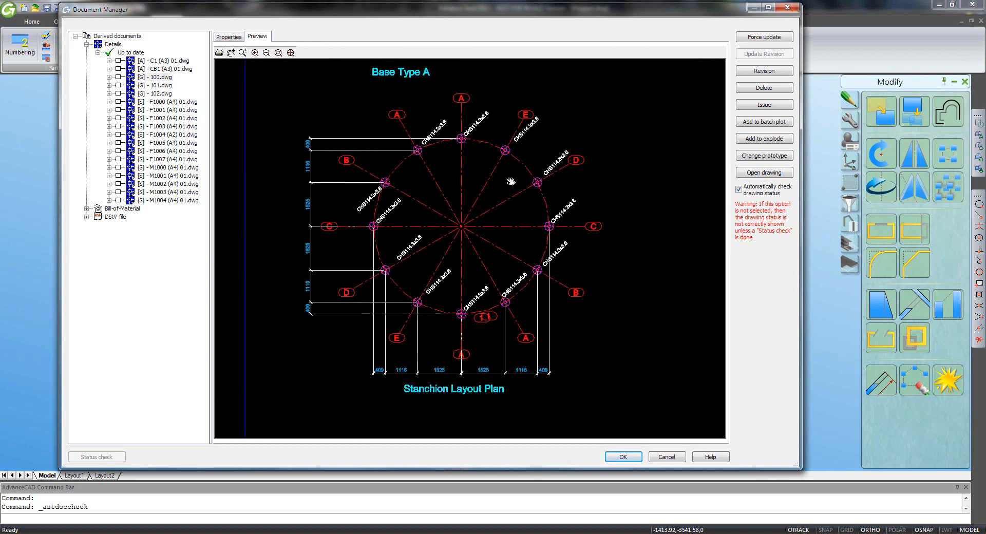
pyautogui.moveTo(510, 181); pyautogui.dragTo(520, 340, button='middle')
pyautogui.scroll(1, 453, 232)
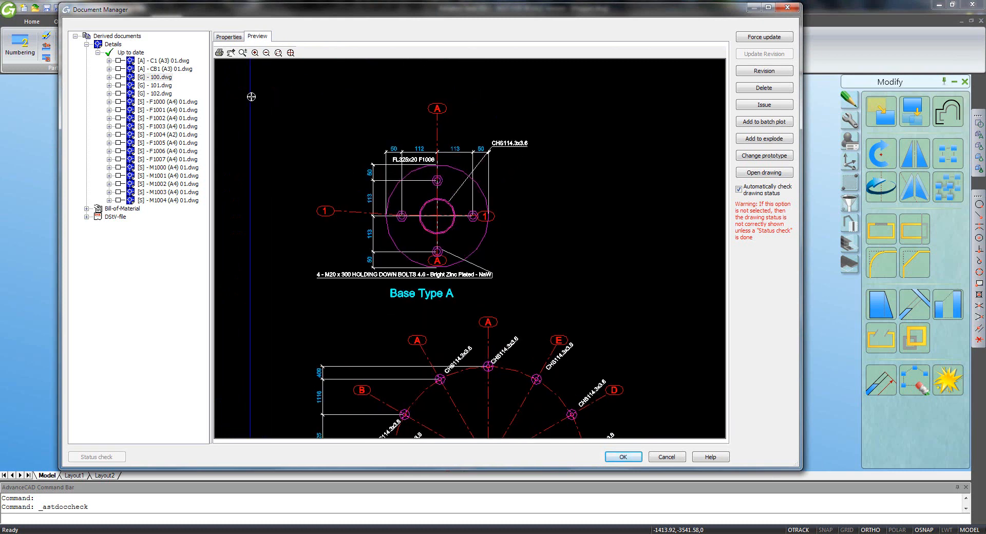
# Preview the overview drawing [G] - 101.dwg and open it for editing.
pyautogui.click(148, 86)
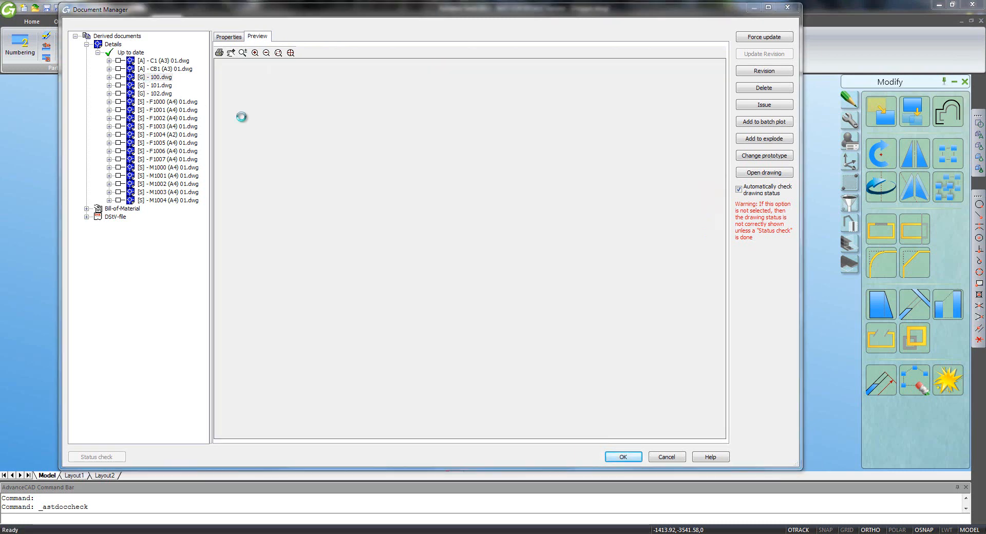
pyautogui.moveTo(372, 223); pyautogui.dragTo(386, 229, button='middle')
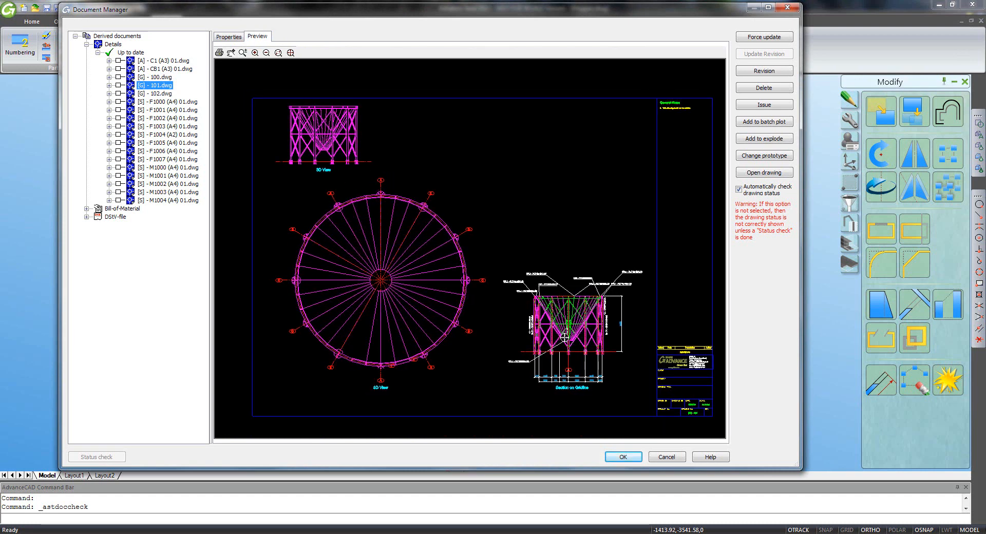
pyautogui.click(750, 175)
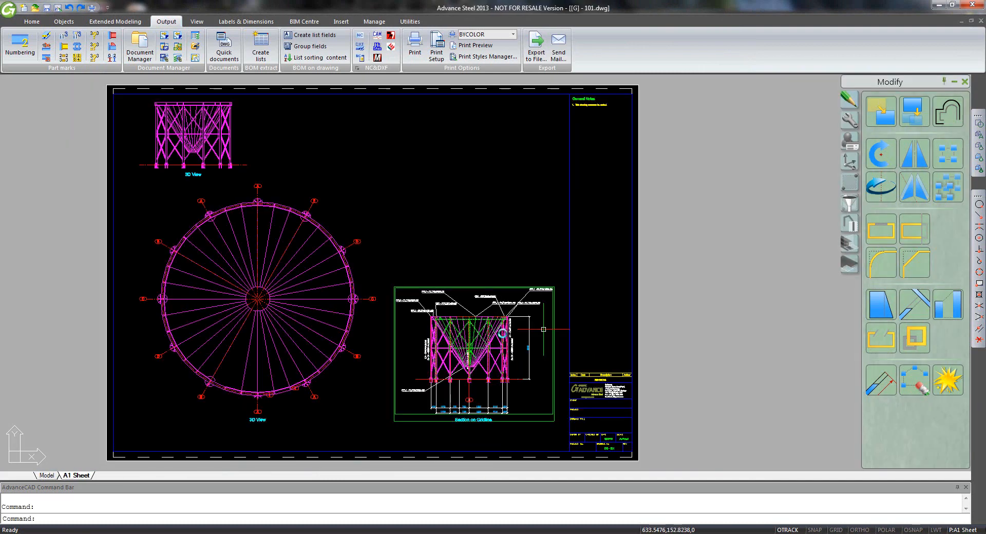
# Delete the FPL1, CB1 and C1 part labels with their leaders from the Section on Gridline view.
pyautogui.moveTo(483, 346); pyautogui.dragTo(477, 265, button='middle')
pyautogui.scroll(5, 476, 265)
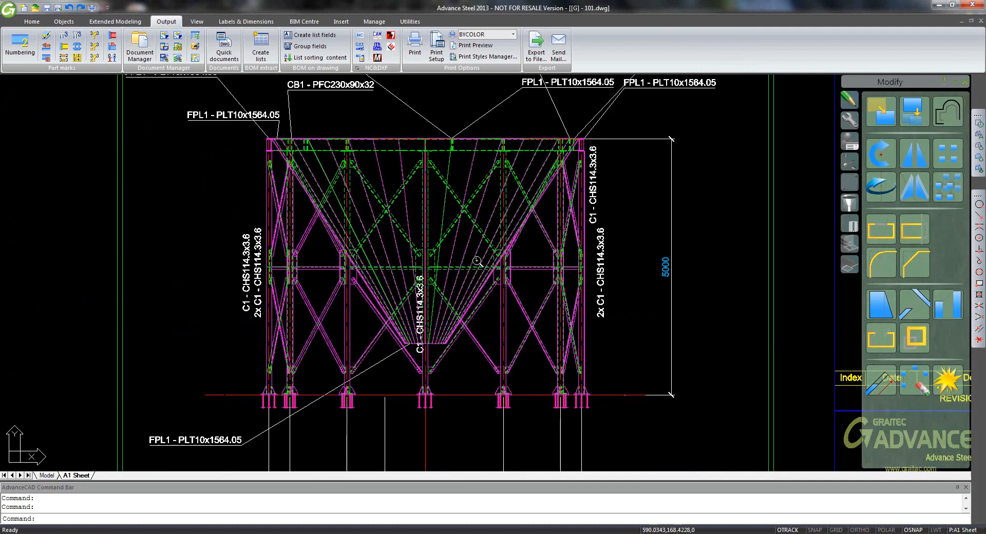
pyautogui.scroll(-3, 477, 262)
pyautogui.click(613, 158)
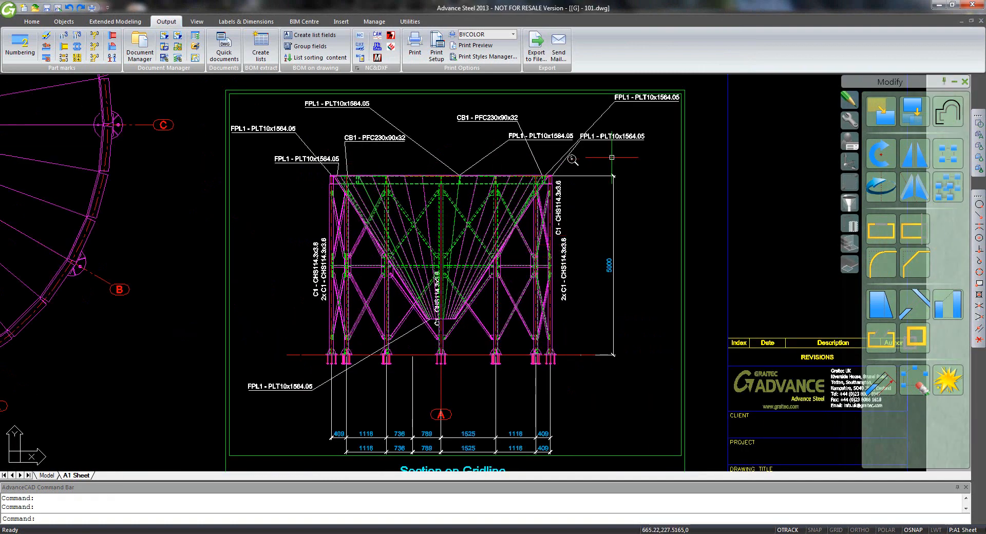
pyautogui.click(258, 165)
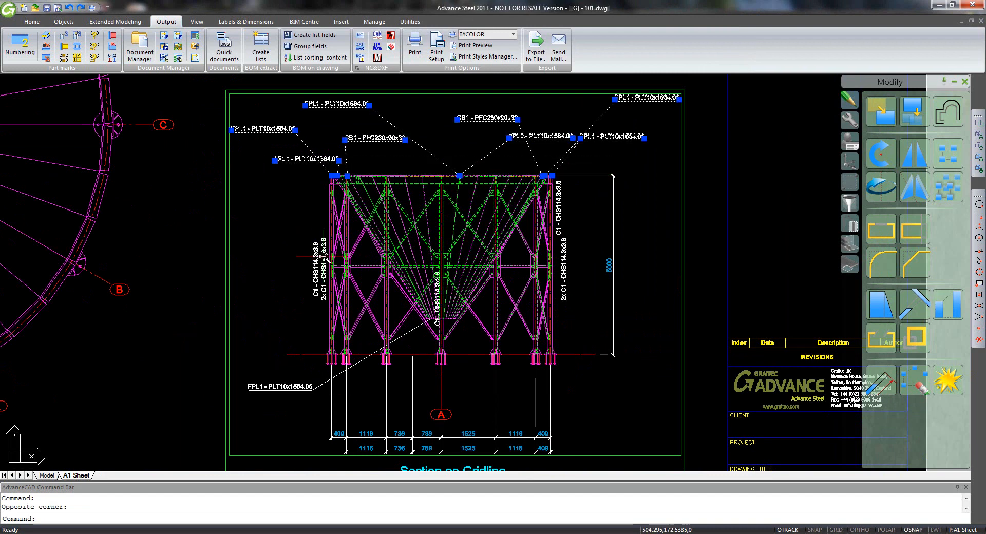
pyautogui.click(313, 250)
pyautogui.click(286, 386)
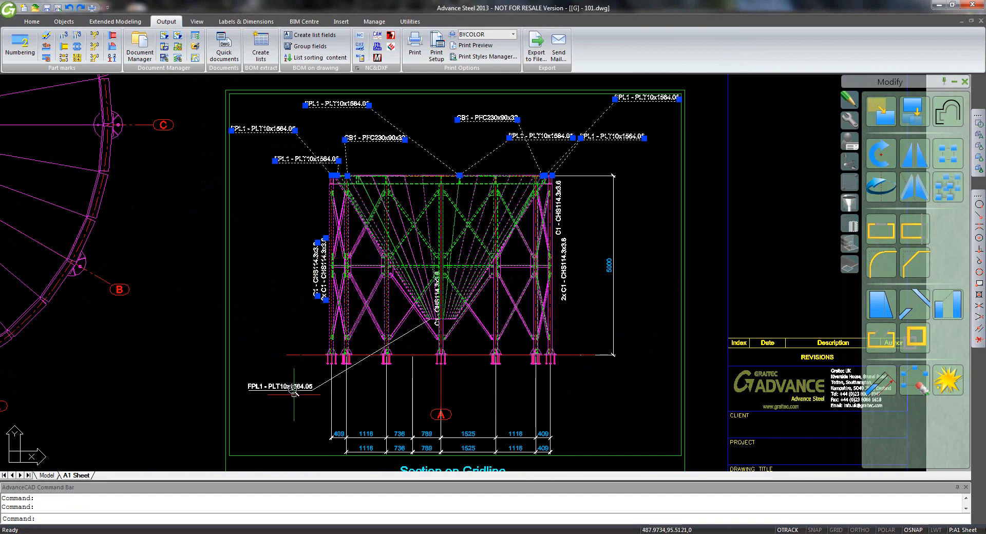
pyautogui.scroll(5, 444, 312)
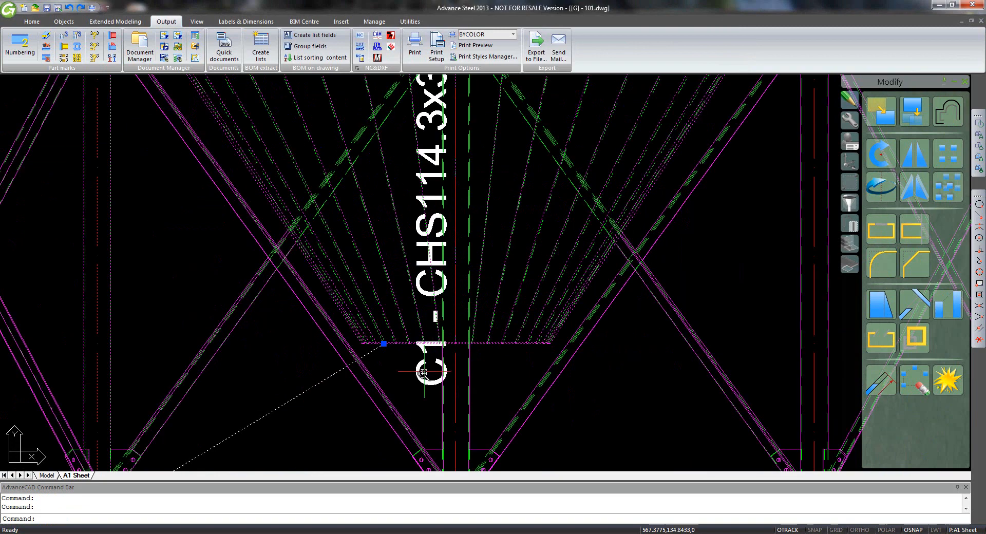
pyautogui.scroll(-2, 443, 356)
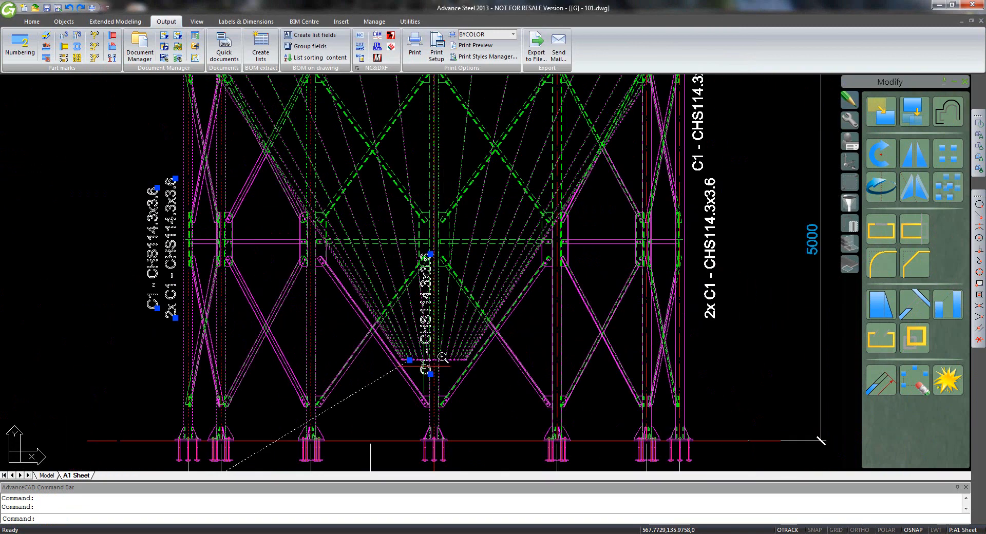
pyautogui.click(708, 301)
pyautogui.press('Delete')
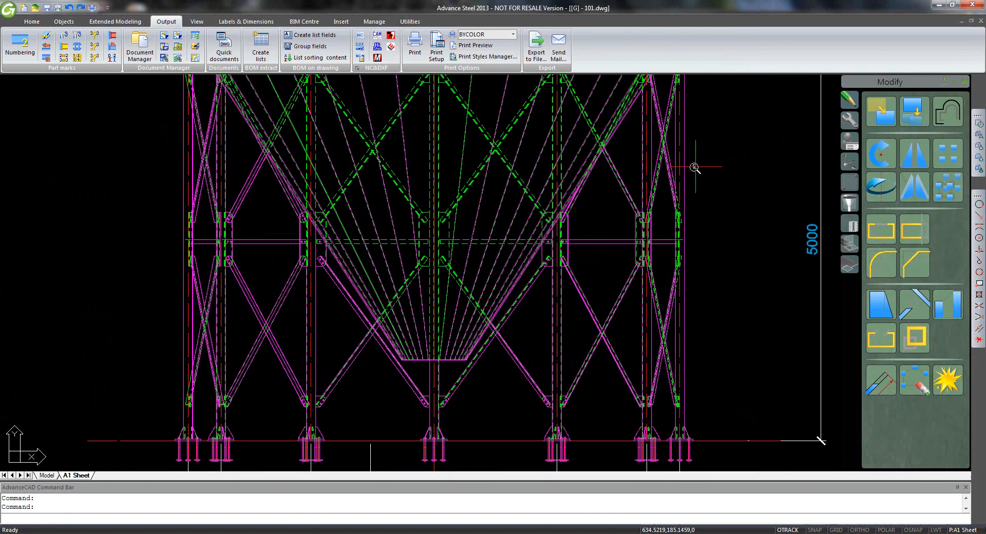
# Turn off hidden lines for all views in the Section on Gridline detail and check the updated sheet.
pyautogui.scroll(-3, 641, 226)
pyautogui.moveTo(631, 233); pyautogui.dragTo(609, 258, button='middle')
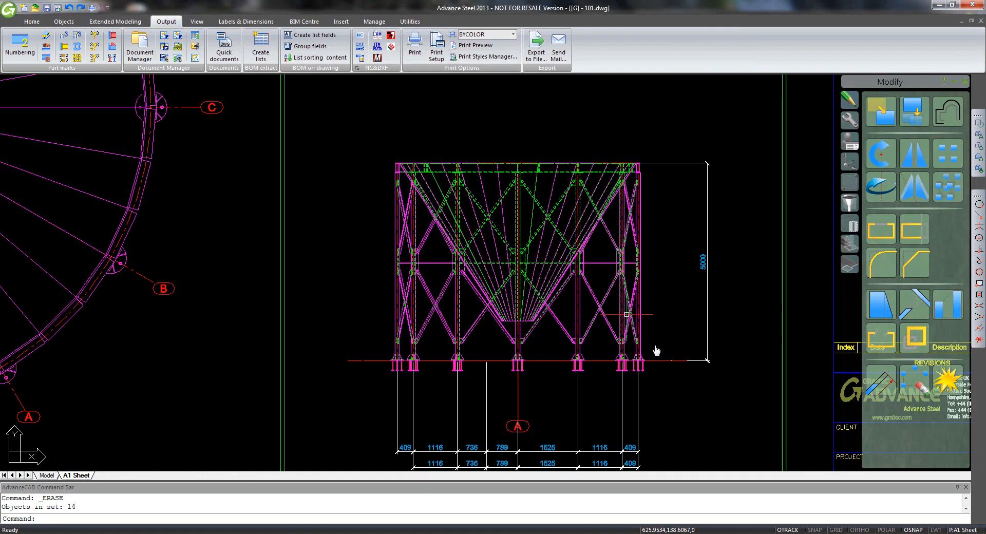
pyautogui.doubleClick(786, 376)
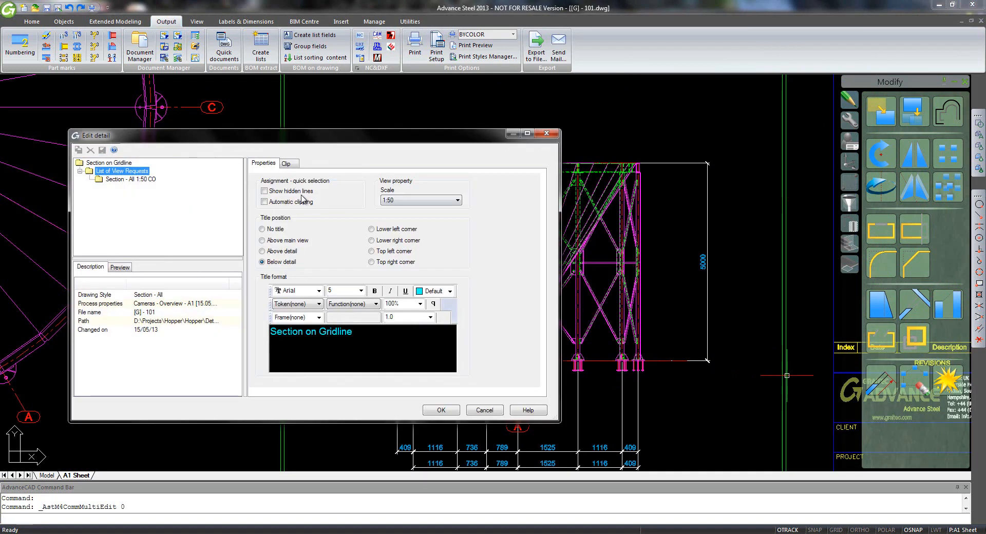
pyautogui.click(434, 409)
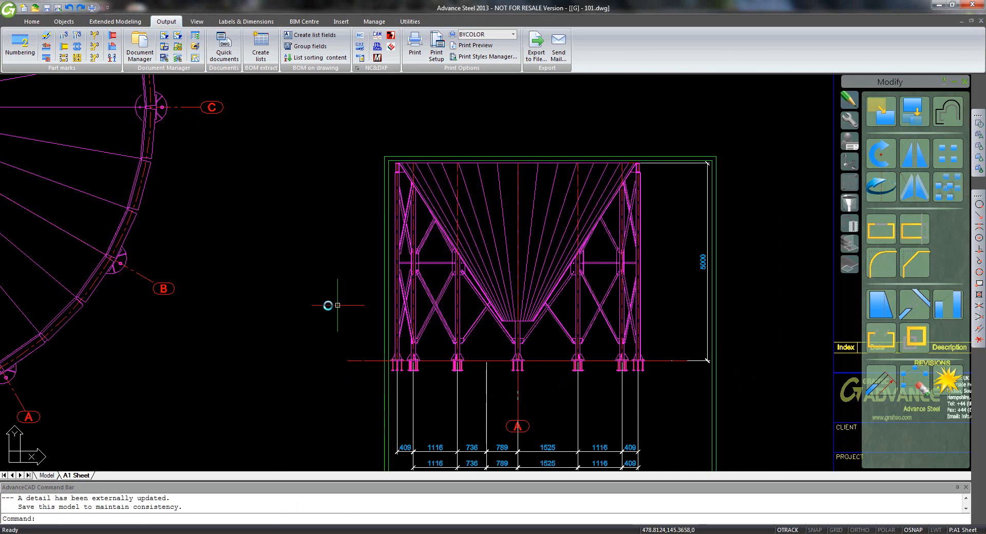
pyautogui.middleClick(319, 242)
pyautogui.middleClick(319, 242)
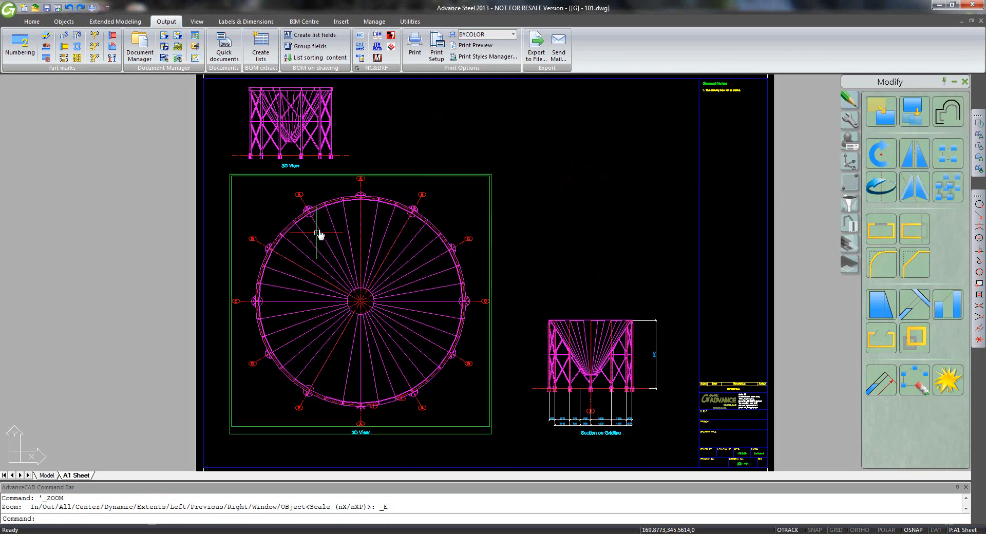
# Close the overview drawing, reopen the Document Manager, list the up-to-date details and preview [G] - 102.dwg.
pyautogui.click(980, 22)
pyautogui.click(476, 285)
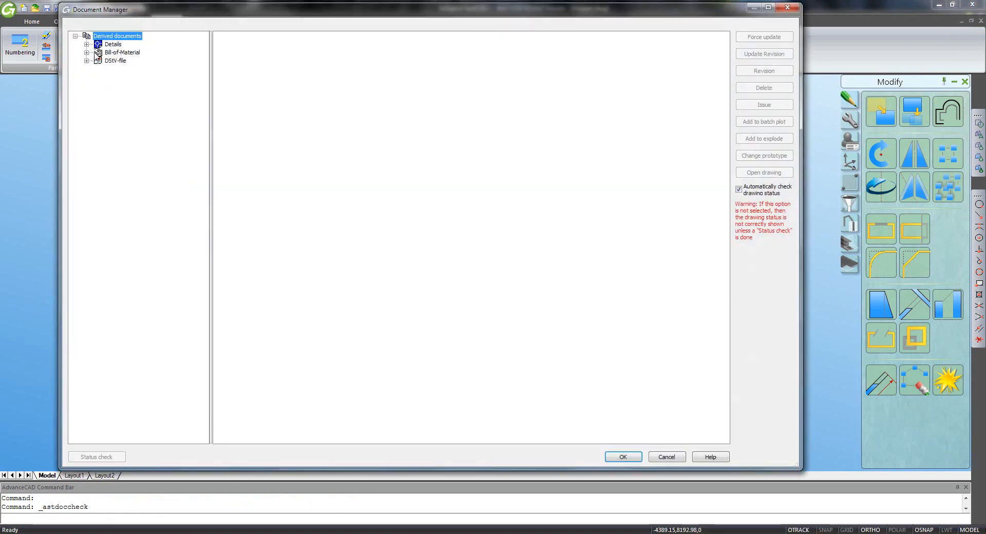
pyautogui.click(86, 44)
pyautogui.click(98, 52)
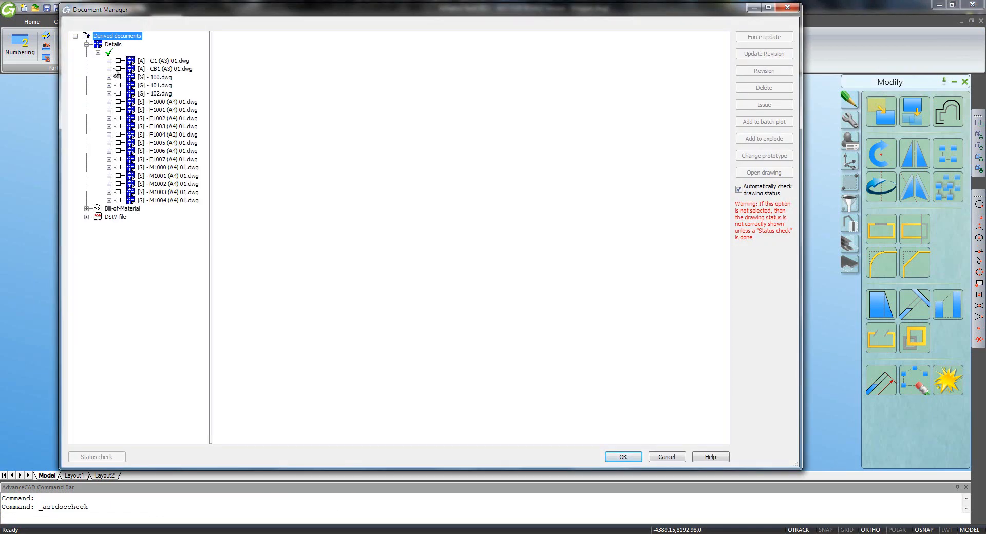
pyautogui.click(144, 96)
pyautogui.click(257, 36)
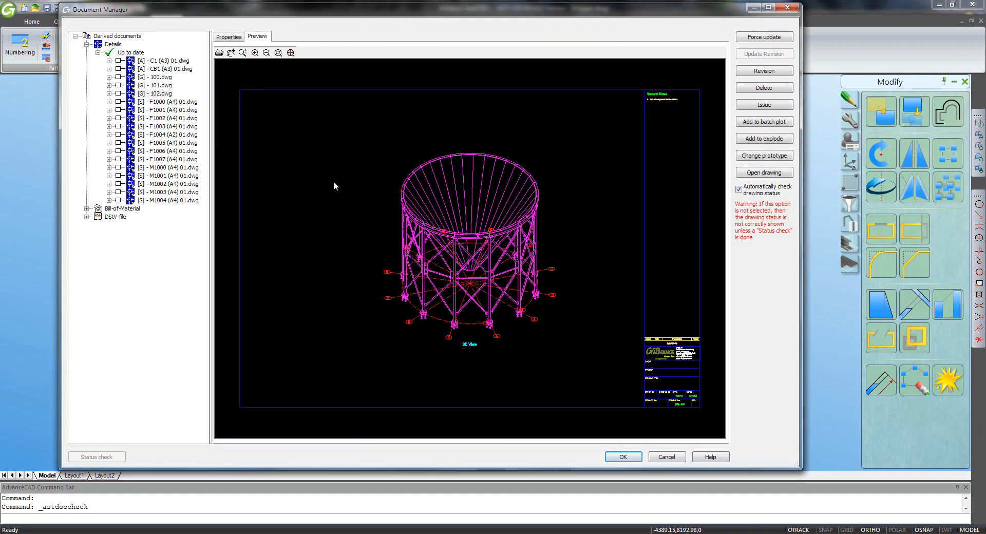
# Move the 3D View detail from [G] - 102.dwg into [G] - 100.dwg and preview the combined drawing.
pyautogui.click(109, 93)
pyautogui.click(145, 78)
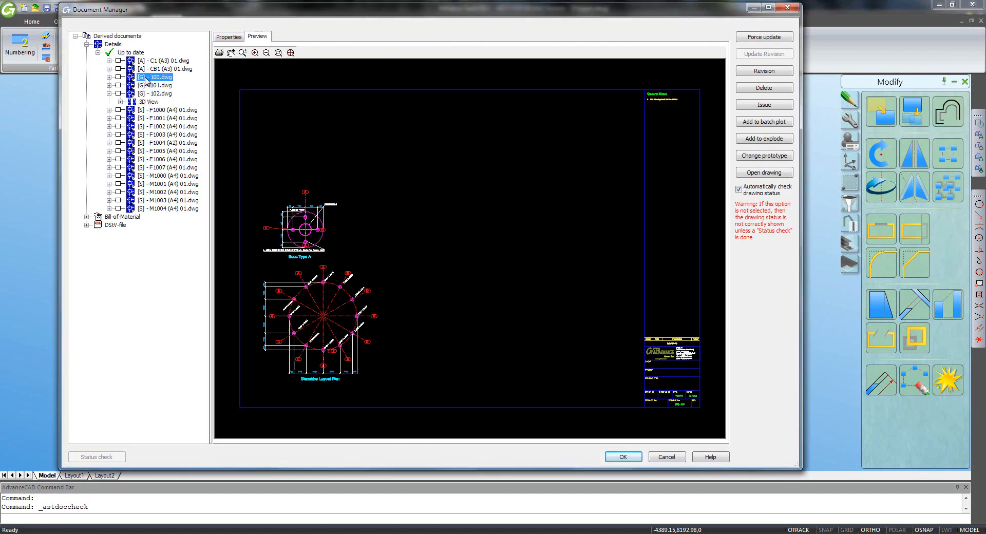
pyautogui.click(150, 95)
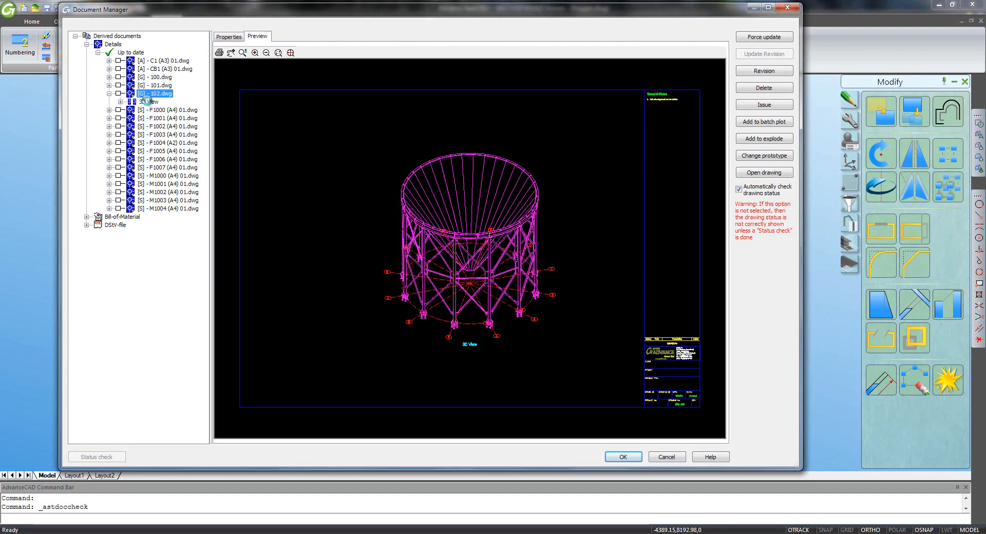
pyautogui.click(147, 101)
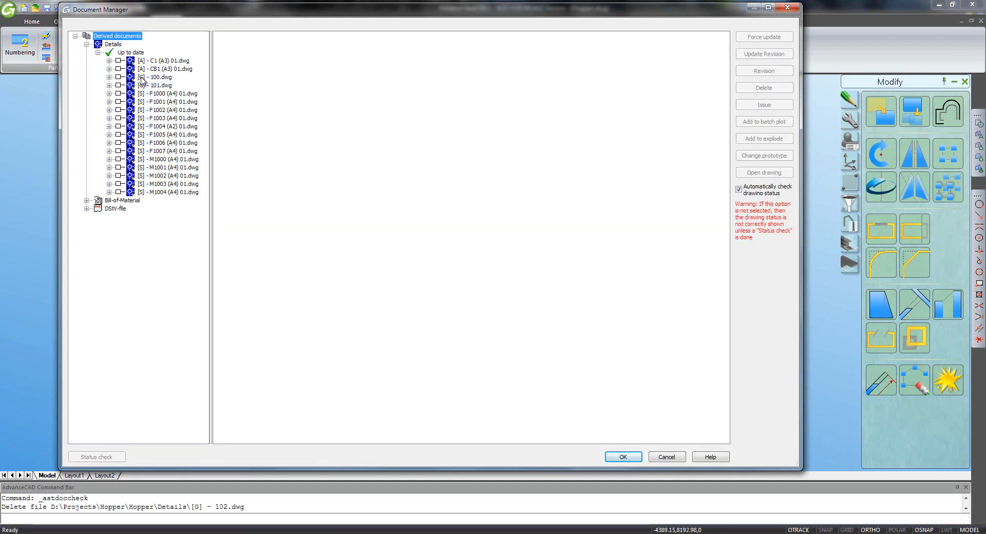
pyautogui.click(133, 78)
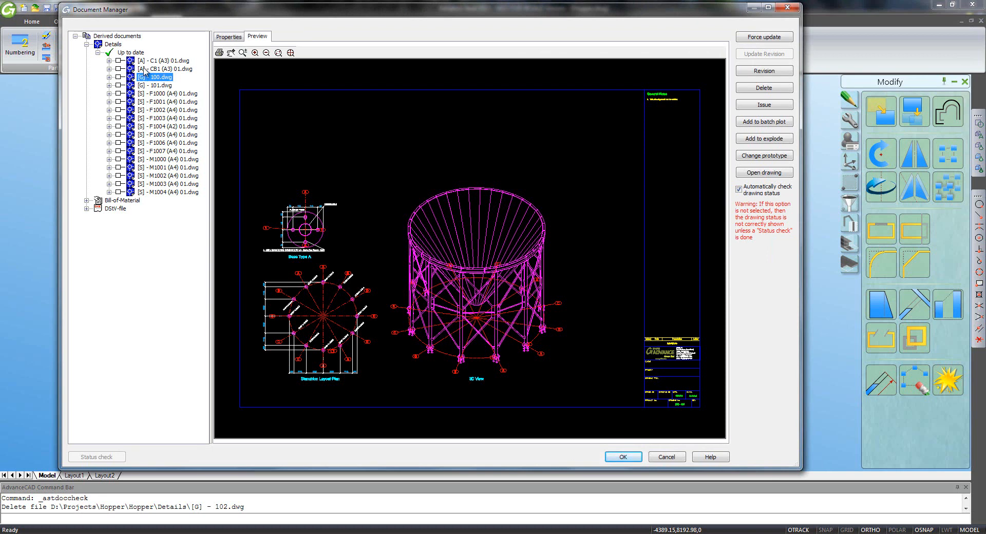
# Preview the assembly drawings [A] - C1 (A3) 01.dwg and [A] - CB1 (A3) 01.dwg, and open the CB1 drawing for editing.
pyautogui.click(147, 61)
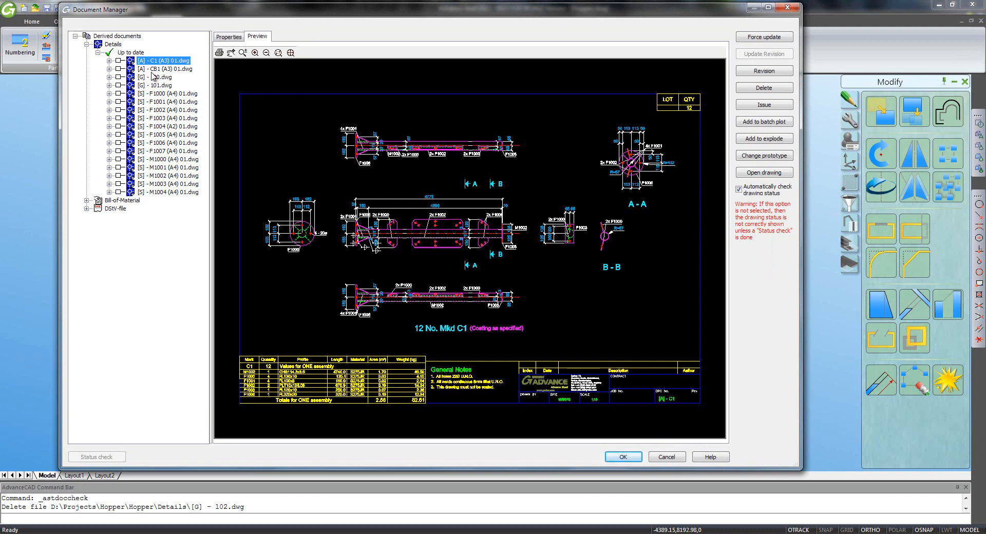
pyautogui.click(151, 69)
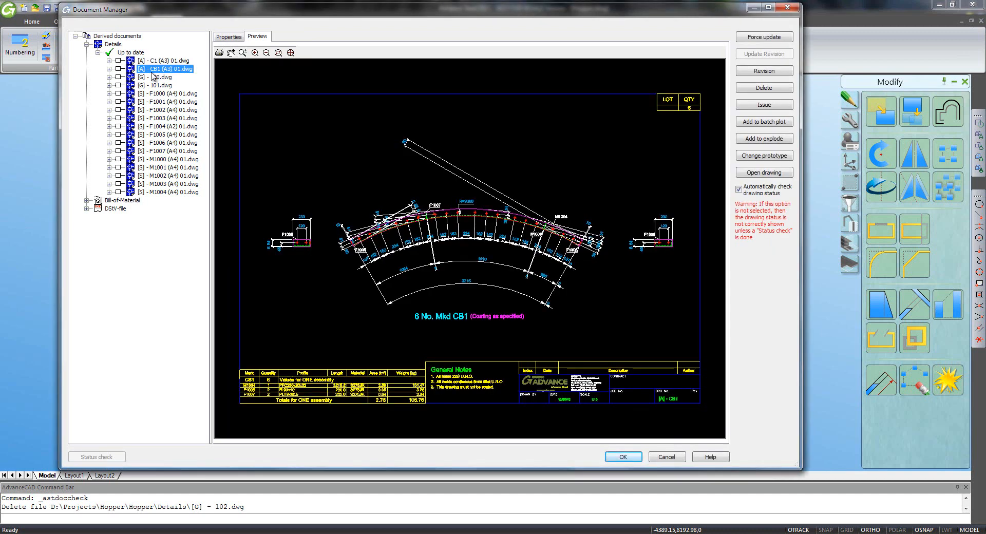
pyautogui.click(775, 173)
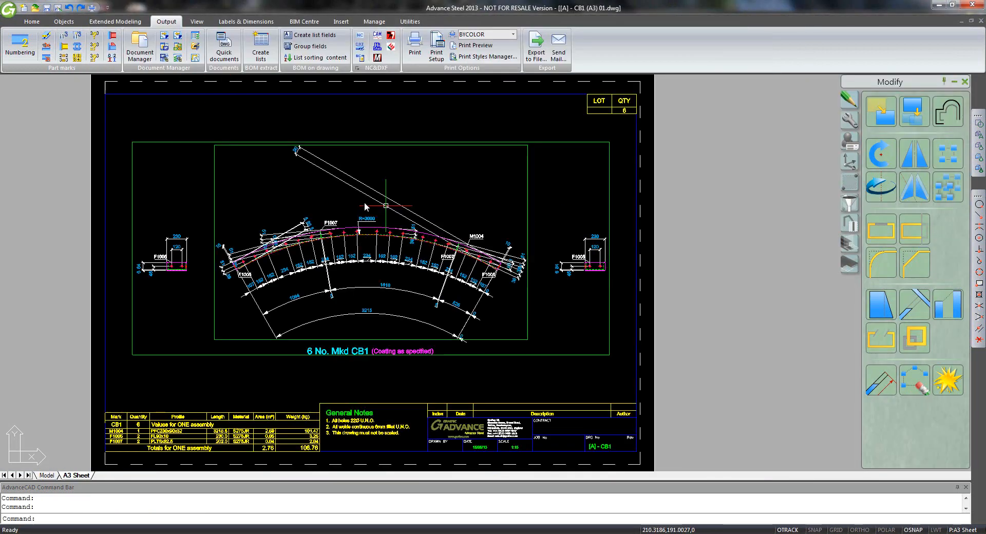
# Delete the redundant 89 and 1 dimension chain at the right end of the curved beam CB1.
pyautogui.scroll(6, 519, 256)
pyautogui.scroll(2, 584, 261)
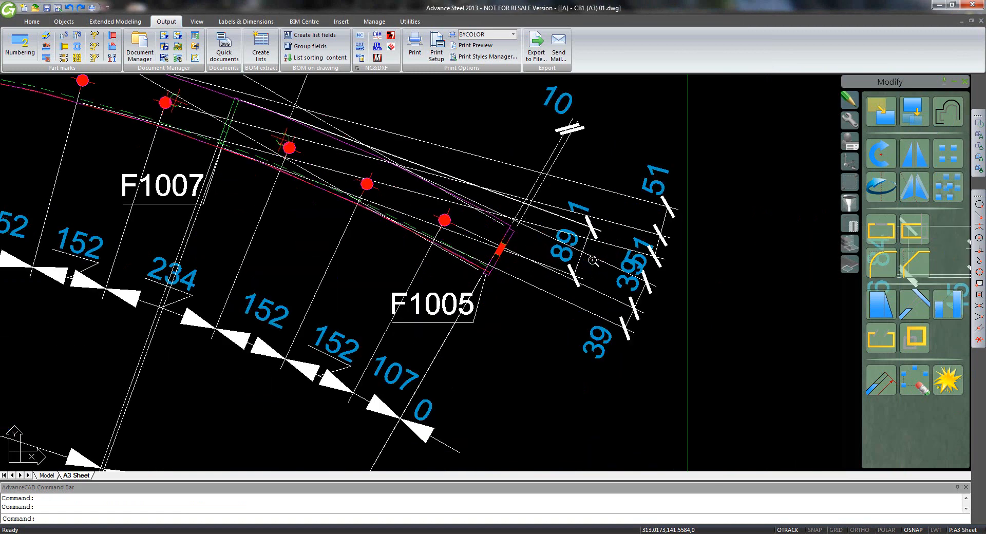
pyautogui.click(570, 221)
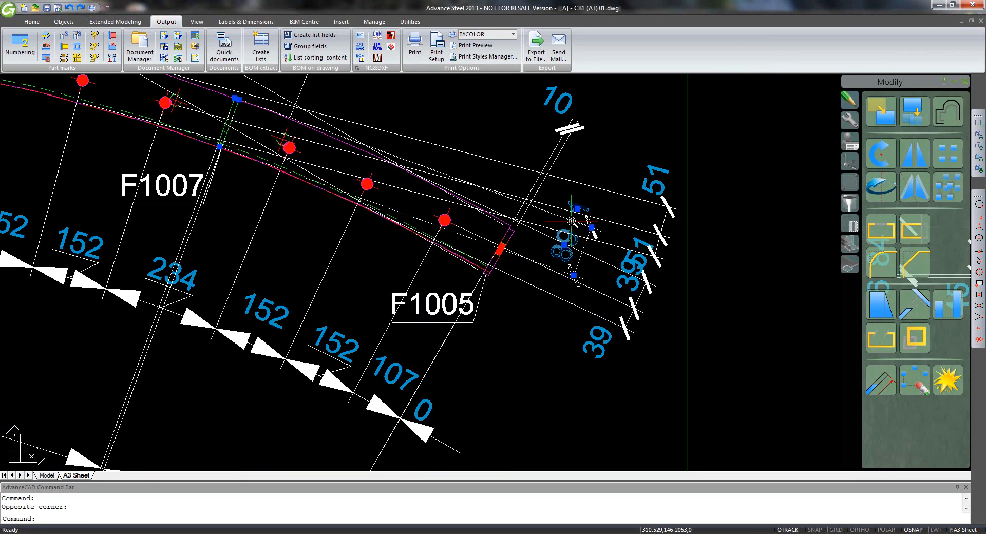
pyautogui.press('Delete')
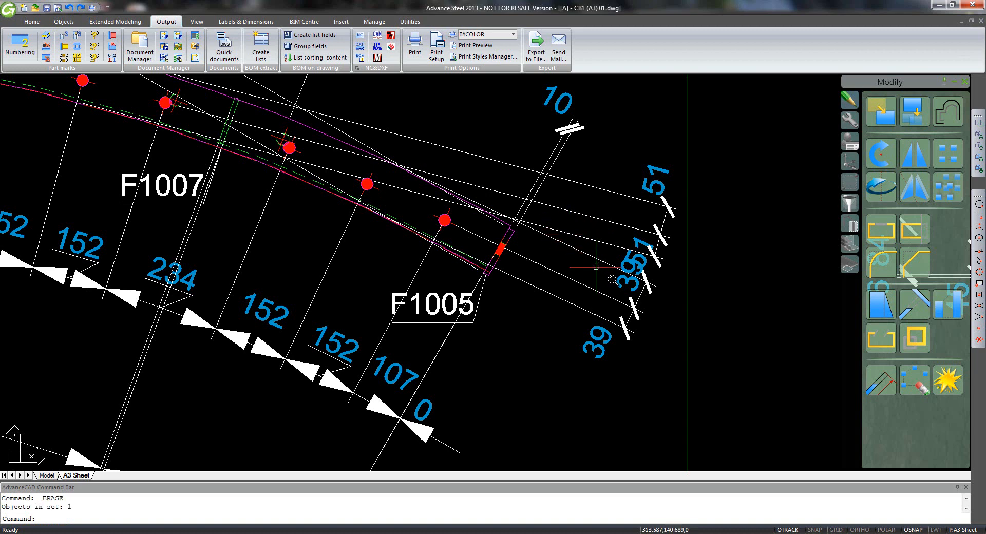
# Move the end 51/39 dimension chain closer to the beam and the outer 51/39 chain back beside its own hole.
pyautogui.click(627, 329)
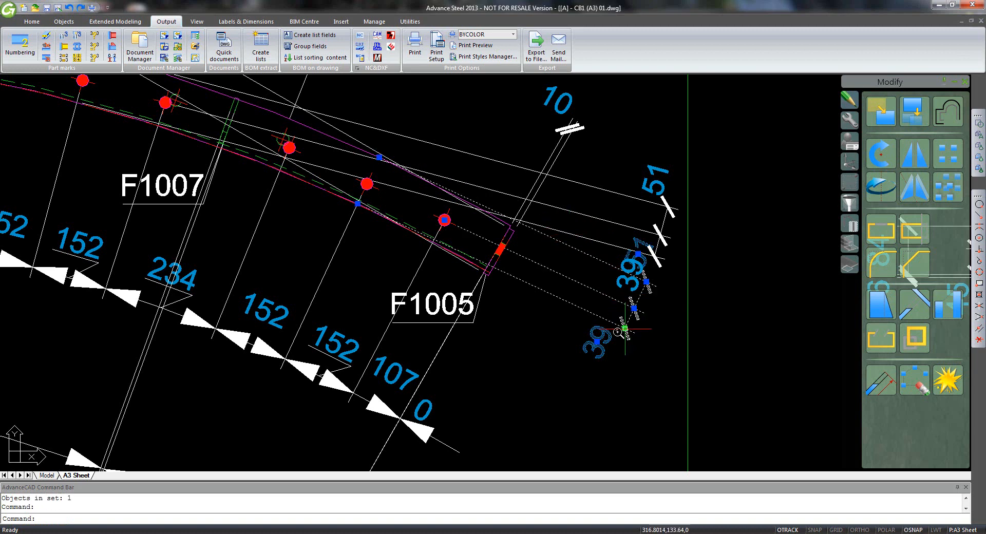
pyautogui.click(624, 329)
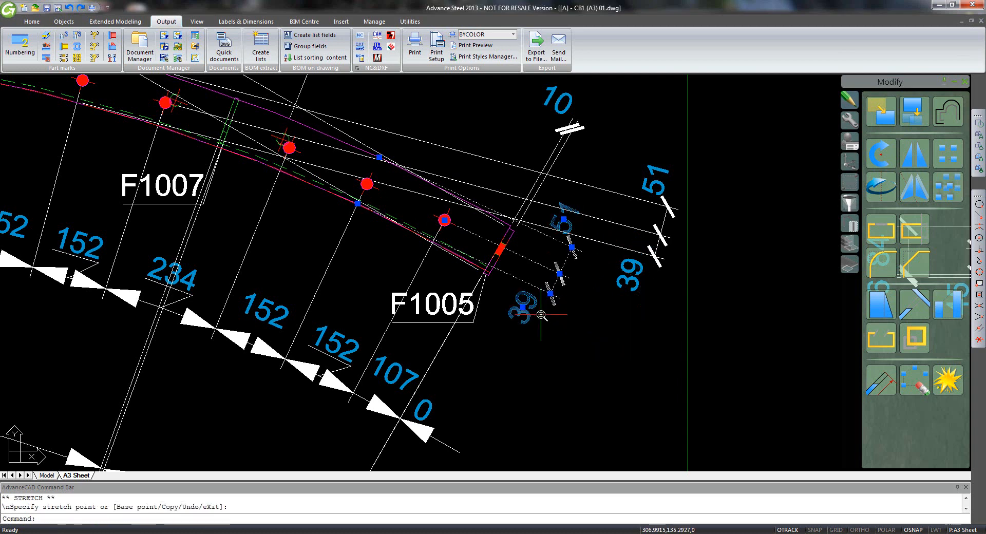
pyautogui.scroll(-1, 620, 248)
pyautogui.moveTo(621, 248); pyautogui.dragTo(655, 326, button='middle')
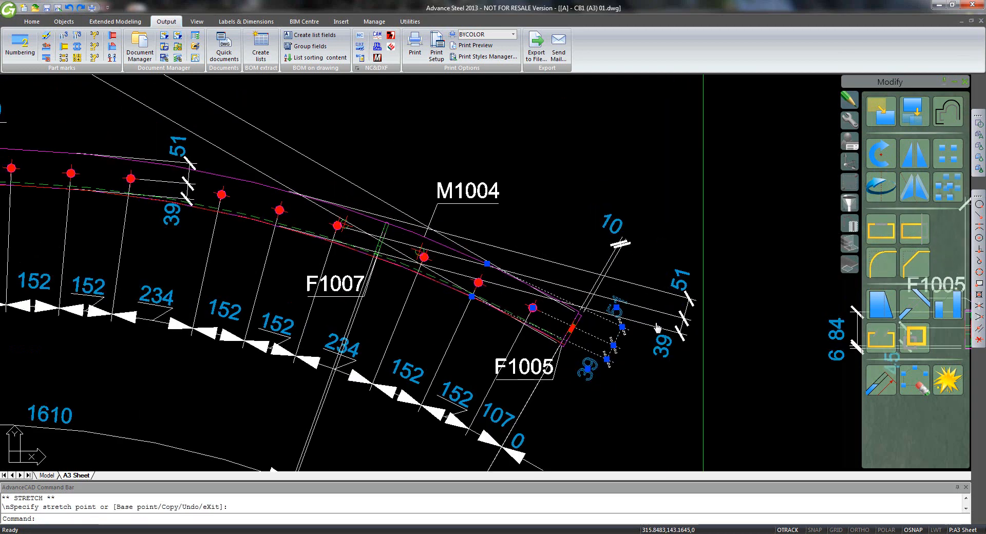
pyautogui.click(658, 292)
pyautogui.click(660, 289)
pyautogui.click(688, 298)
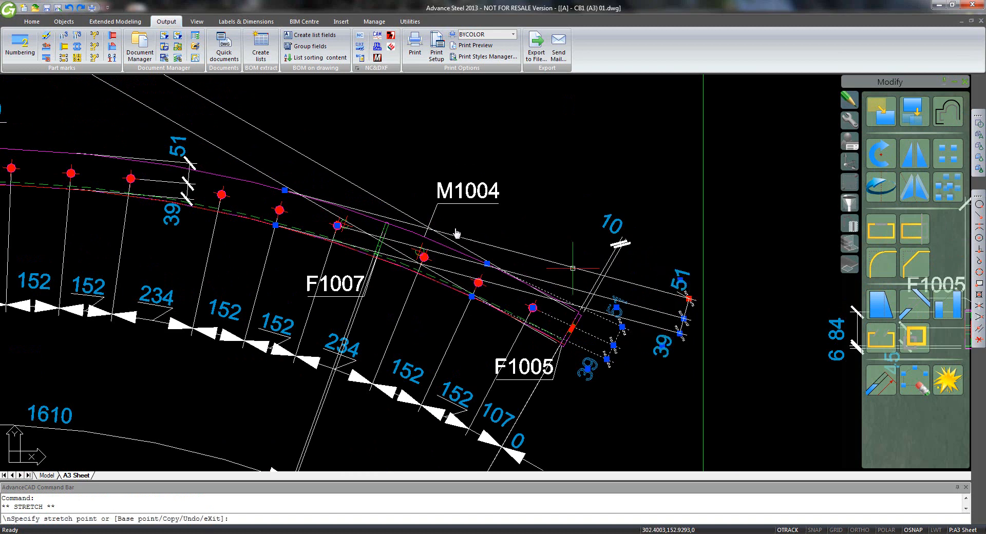
pyautogui.click(340, 146)
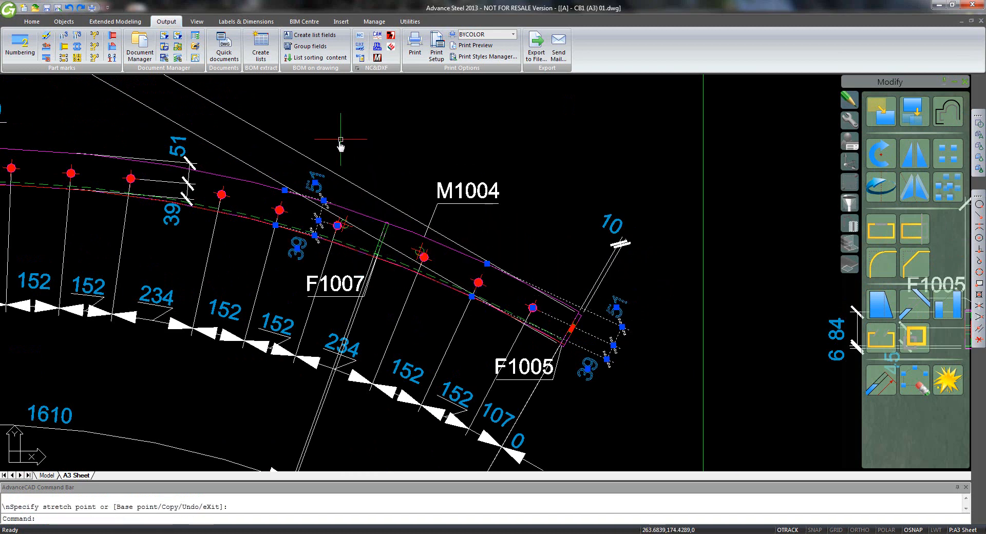
# Move the long 90 dimension down to the beam's right end and the adjacent 51/39 chain inward beside its hole.
pyautogui.scroll(-4, 420, 209)
pyautogui.scroll(2, 449, 273)
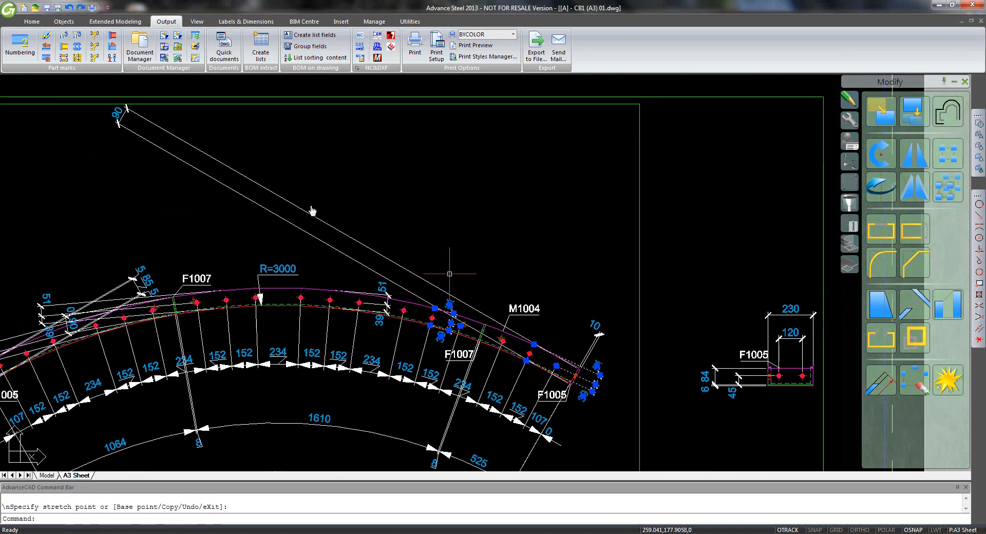
pyautogui.click(155, 132)
pyautogui.click(118, 124)
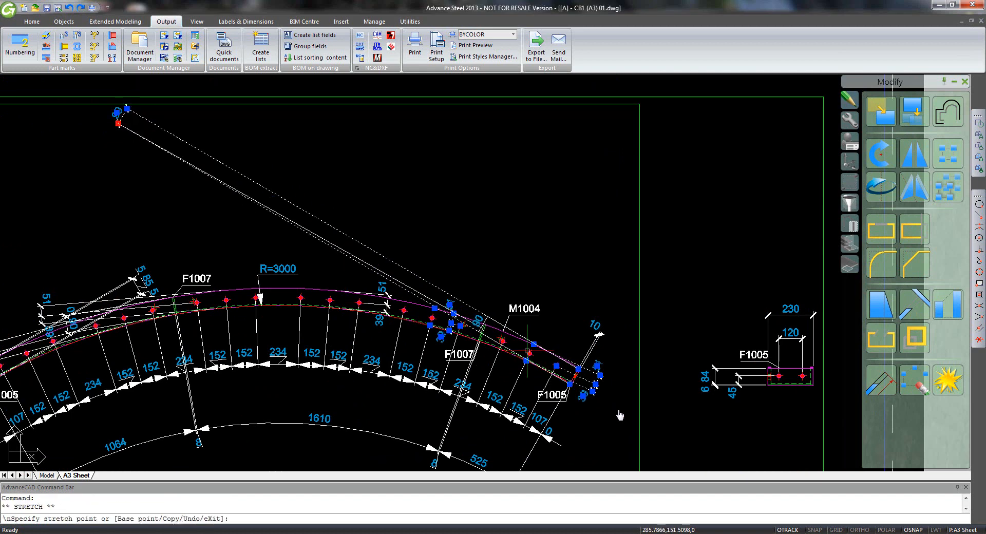
pyautogui.click(615, 411)
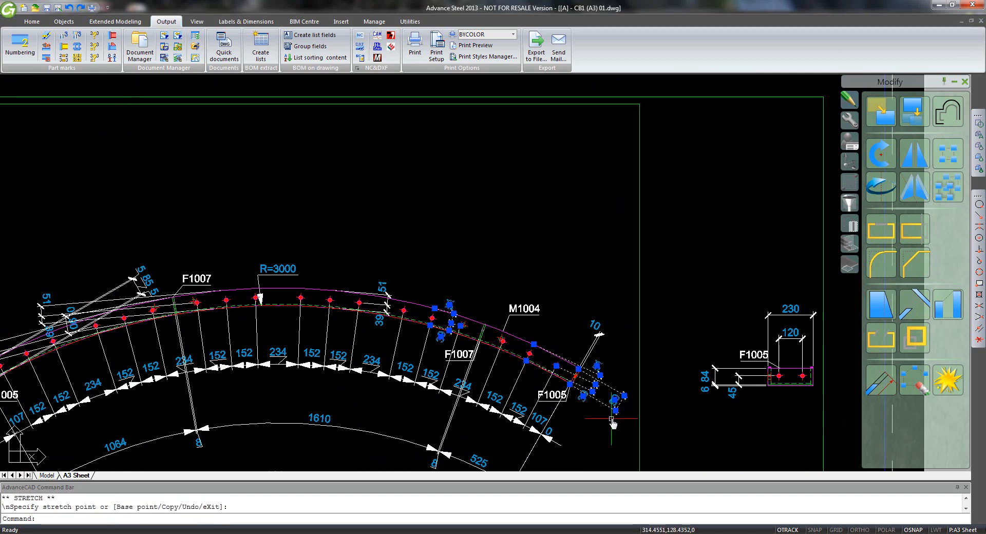
pyautogui.click(599, 375)
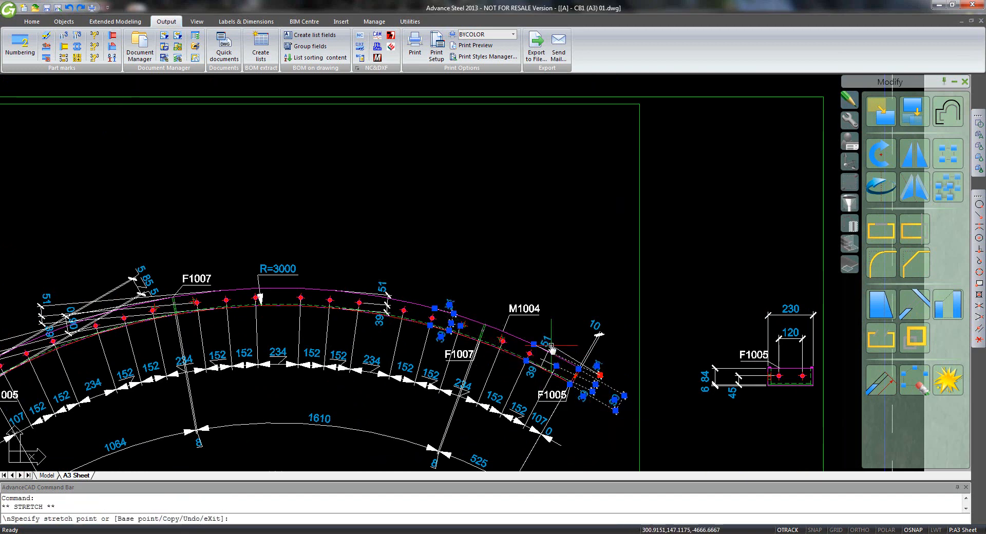
pyautogui.click(570, 349)
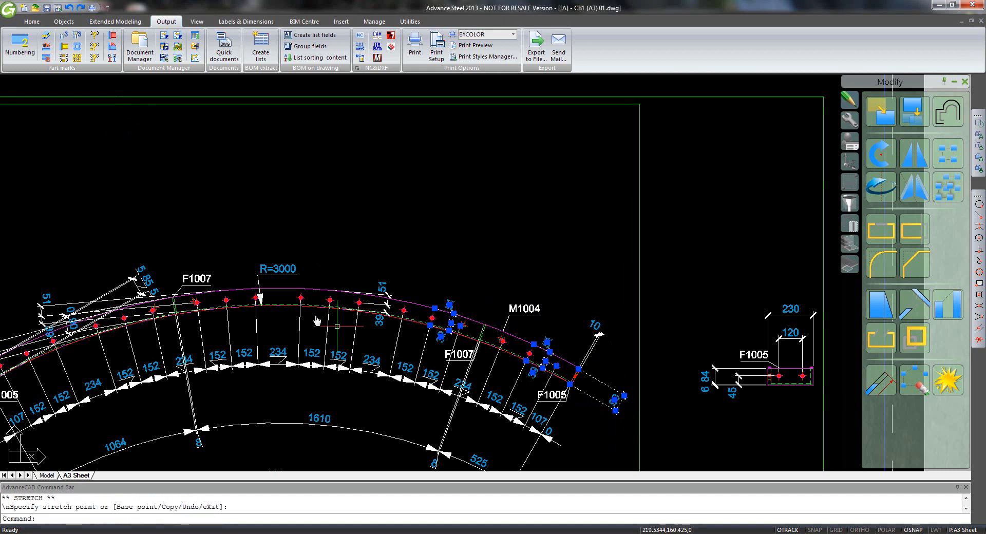
# Move the far 51/39 dimension chain on the beam's left half beside its hole near the R=3000 label.
pyautogui.moveTo(374, 318); pyautogui.dragTo(575, 291, button='middle')
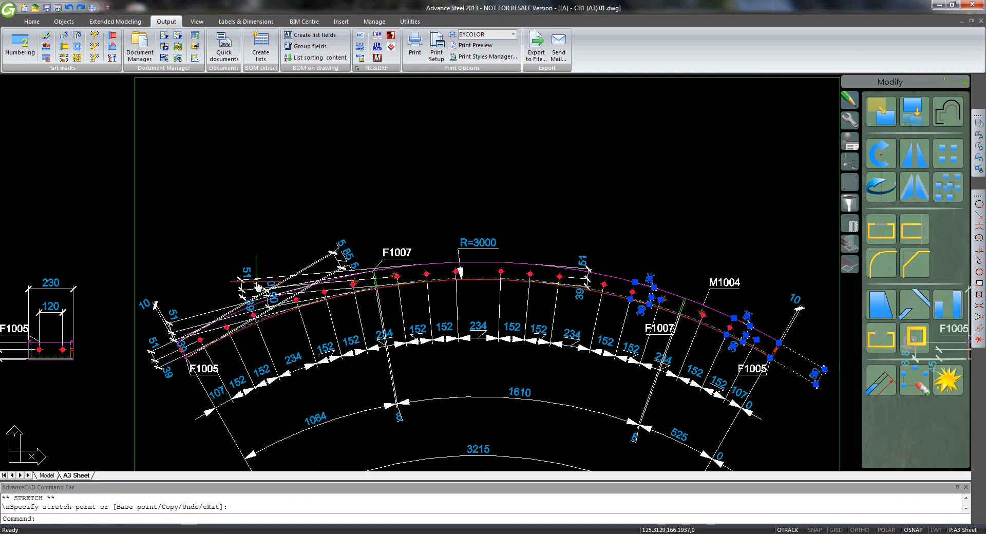
pyautogui.press('Escape')
pyautogui.scroll(2, 257, 286)
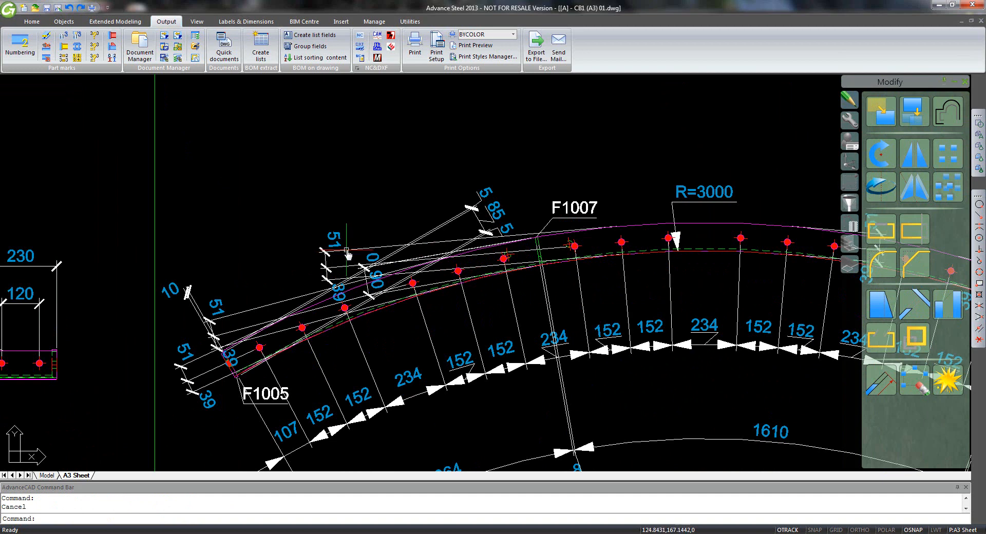
pyautogui.click(347, 253)
pyautogui.click(325, 252)
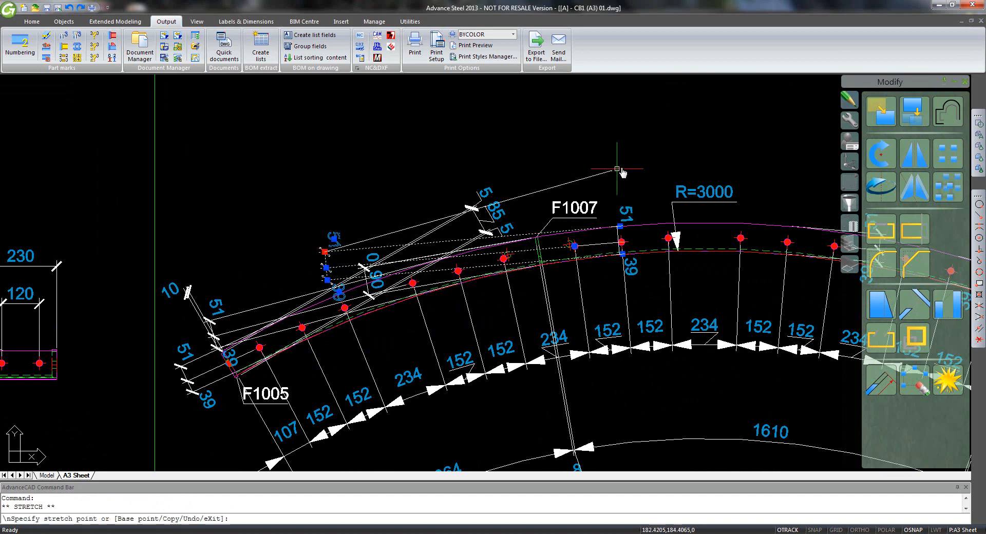
pyautogui.click(636, 170)
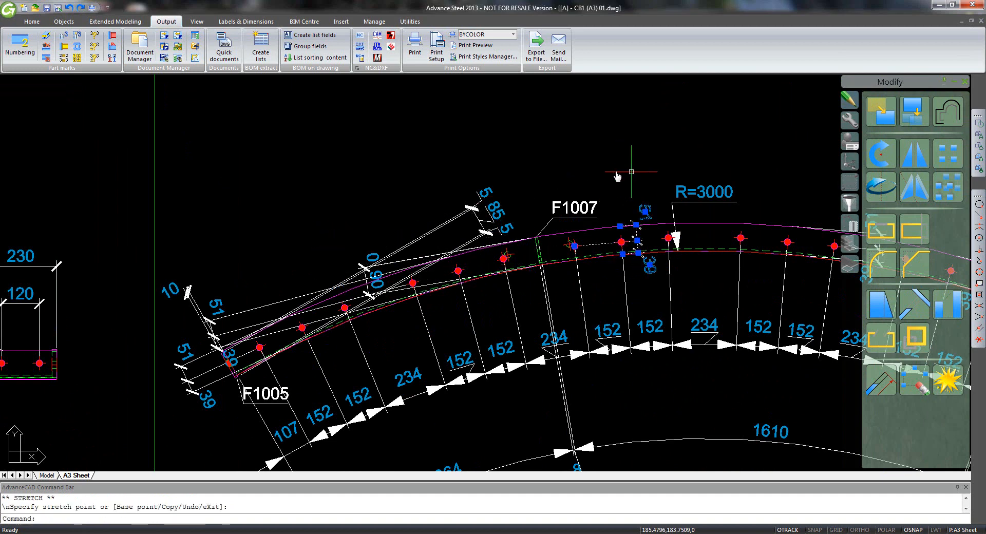
# Delete the 5, 85, 5 dimension chain that starts at the beam's left end near F1005.
pyautogui.click(471, 212)
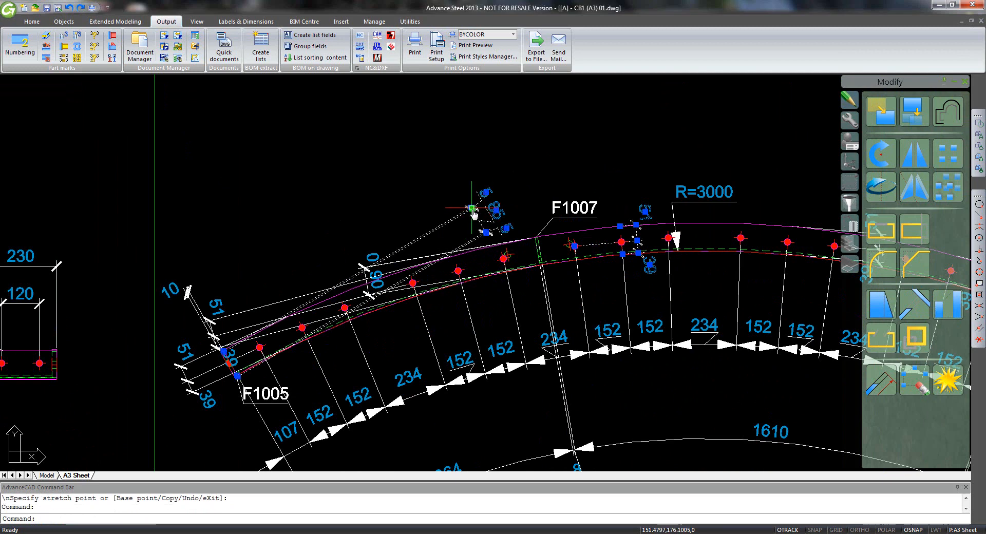
pyautogui.click(471, 209)
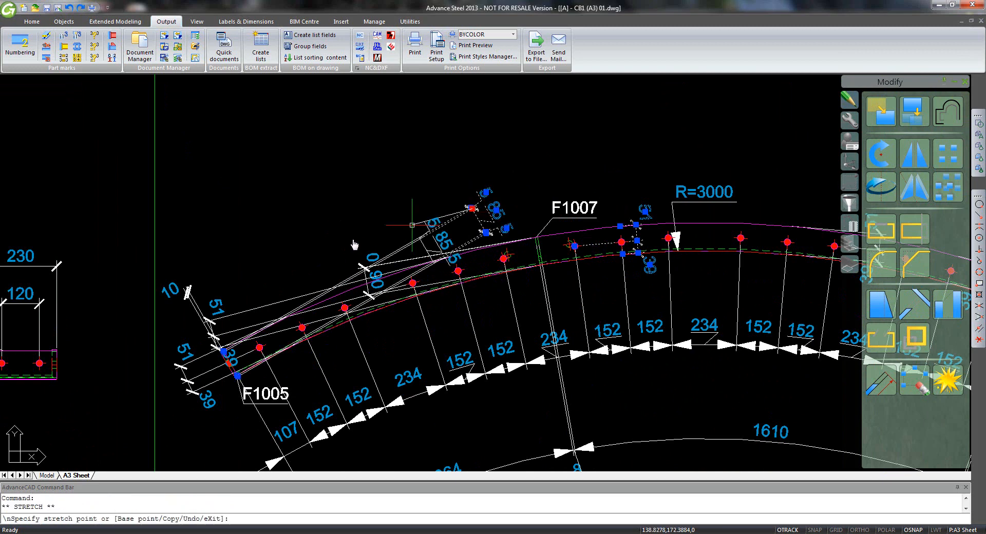
pyautogui.click(288, 264)
pyautogui.press('Escape')
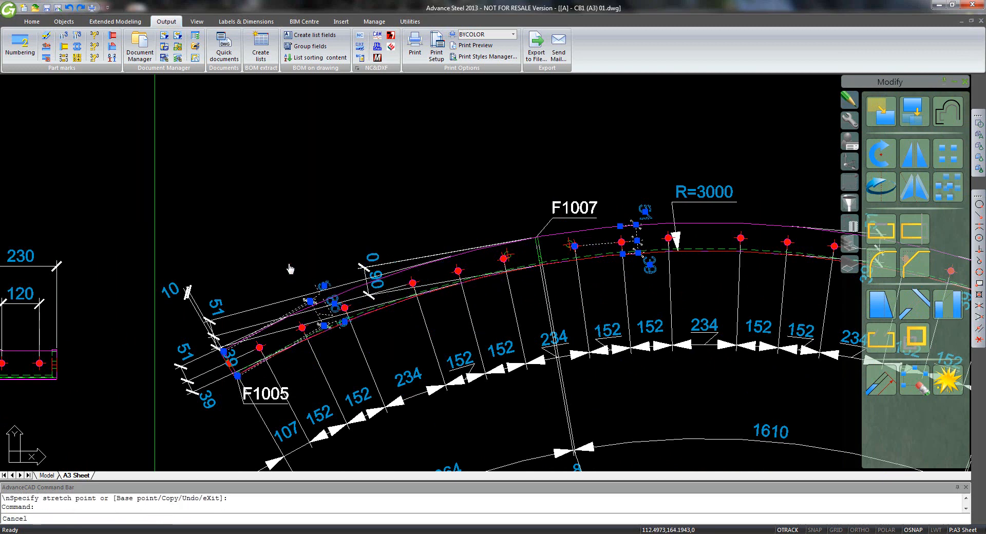
pyautogui.click(321, 295)
pyautogui.press('Delete')
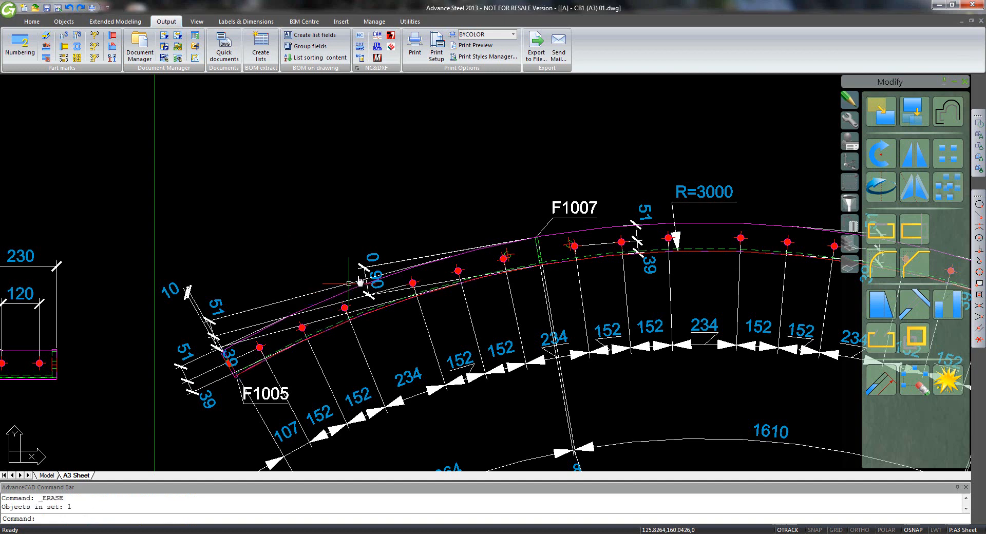
# Delete the 0/90 dimension above the beam's left half and move the long 51/39 chain inward beside its own hole.
pyautogui.click(363, 271)
pyautogui.press('Delete')
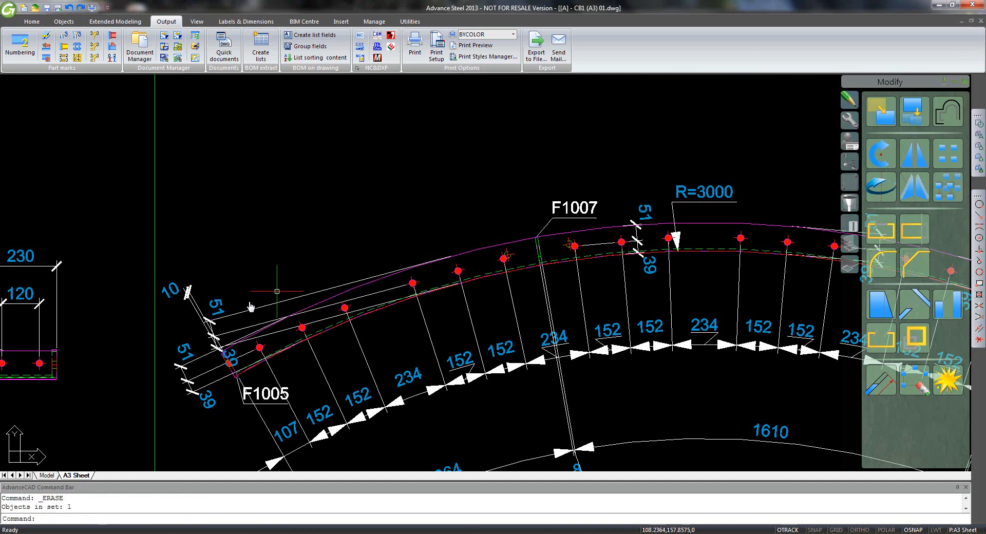
pyautogui.click(249, 306)
pyautogui.click(210, 320)
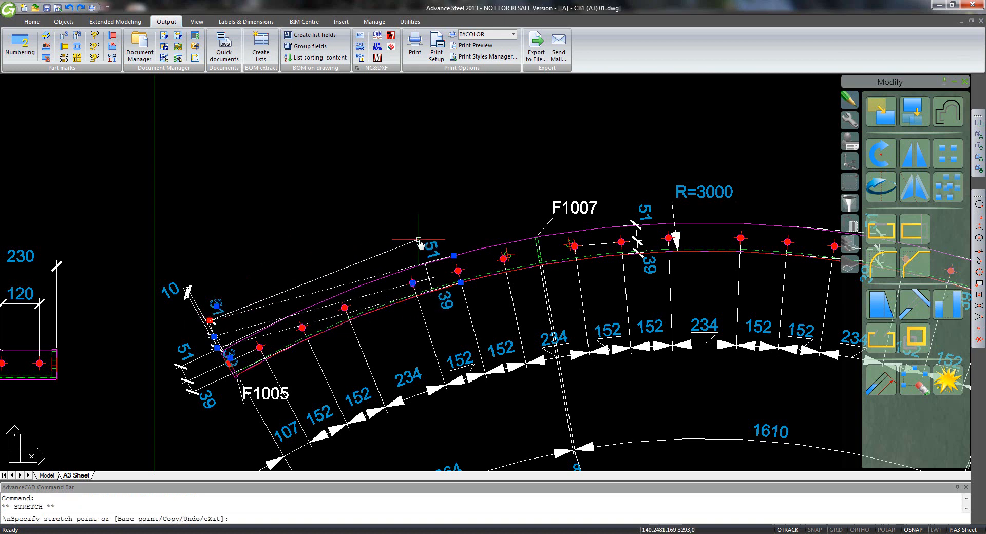
pyautogui.click(424, 263)
pyautogui.press('Escape')
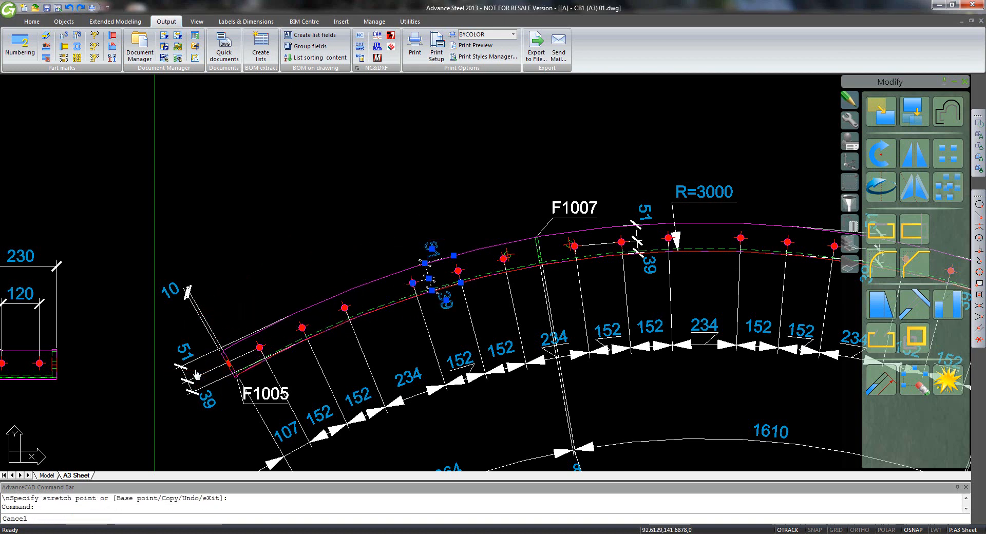
# Move the outermost 51/39 dimension chain near F1005 inward beside the first holes at the beam's left end.
pyautogui.click(180, 366)
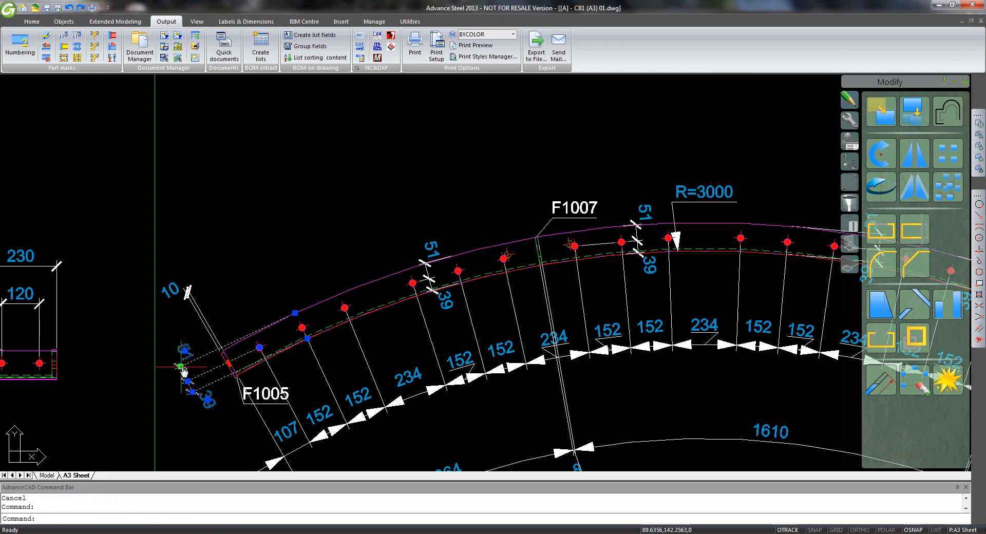
pyautogui.click(180, 366)
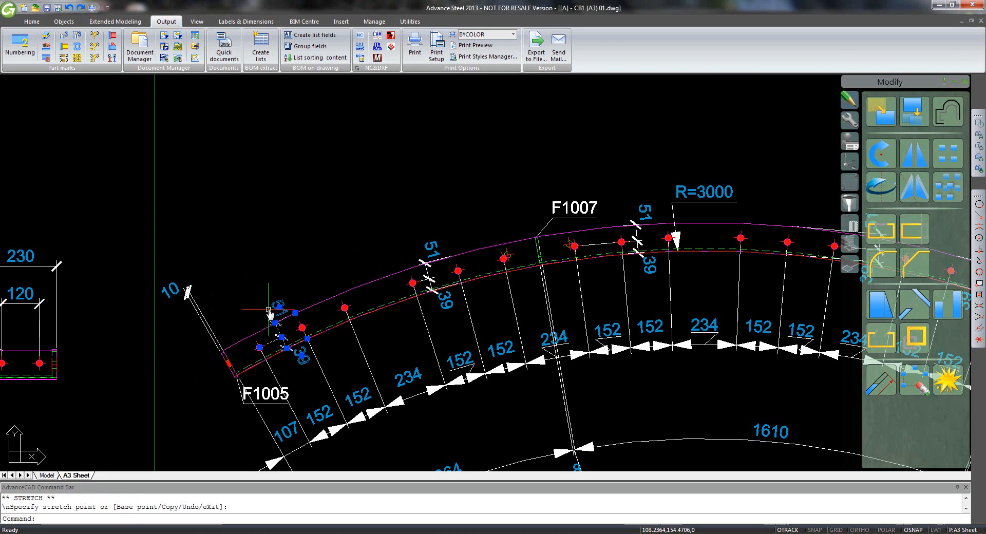
pyautogui.press('Escape')
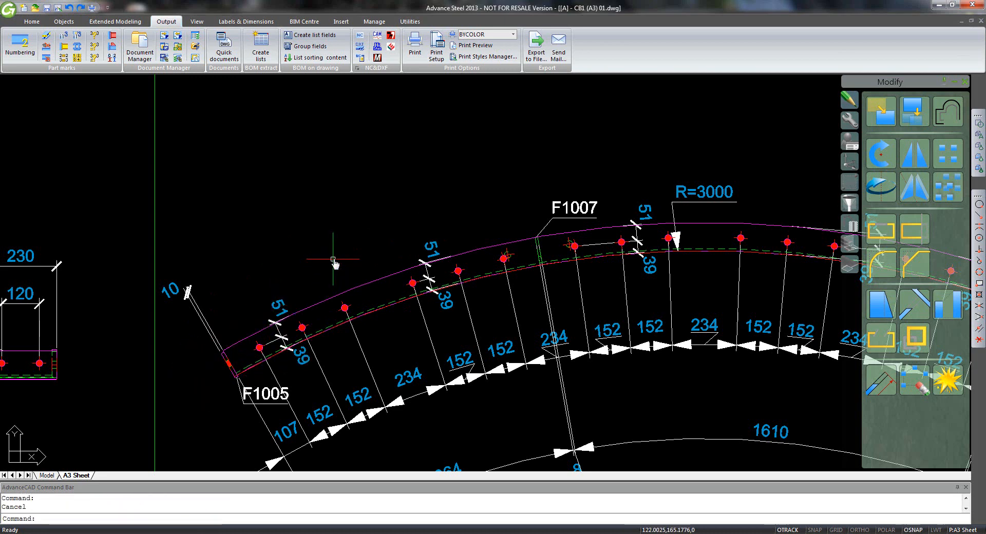
# Check the whole CB1 sheet, and close the drawing with its changes saved.
pyautogui.middleClick(333, 259)
pyautogui.middleClick(332, 259)
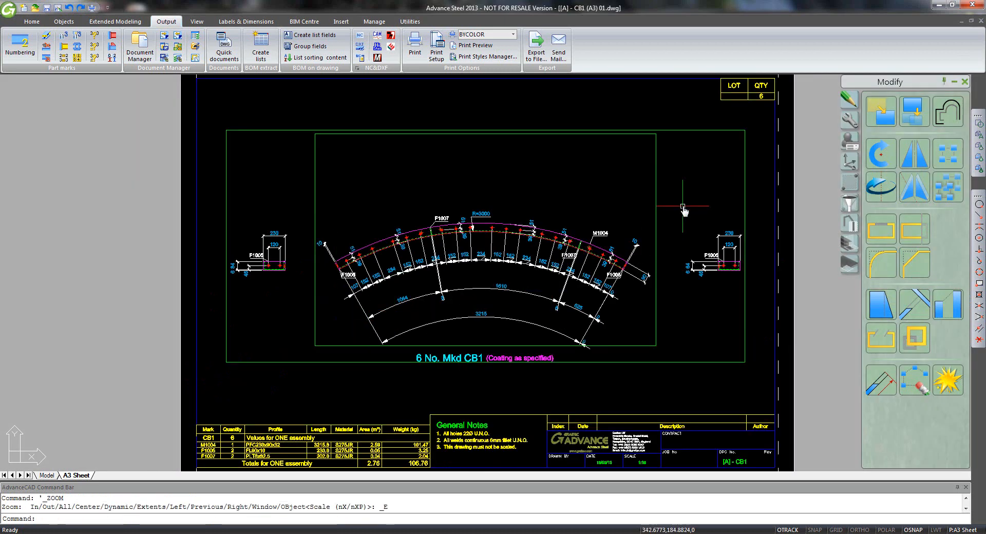
pyautogui.click(980, 21)
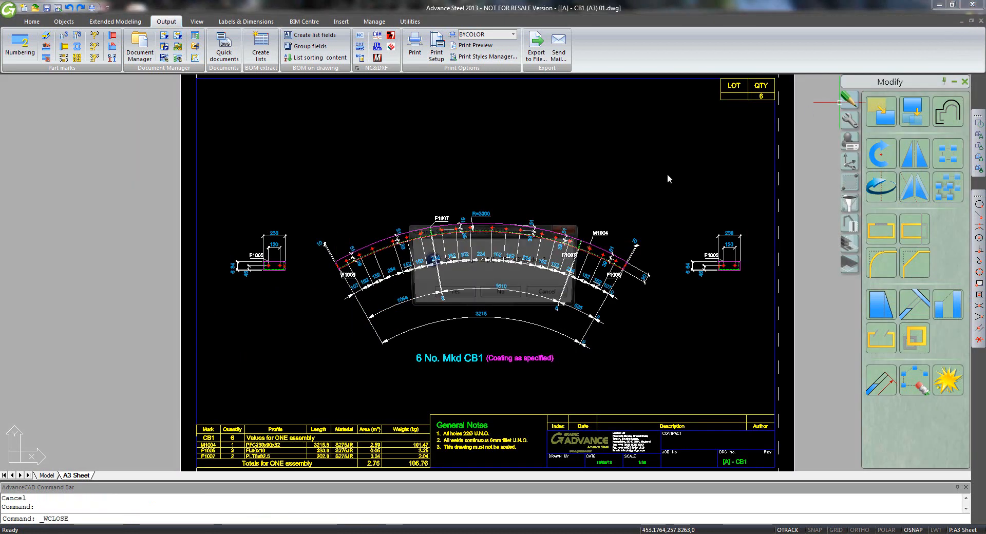
pyautogui.click(468, 296)
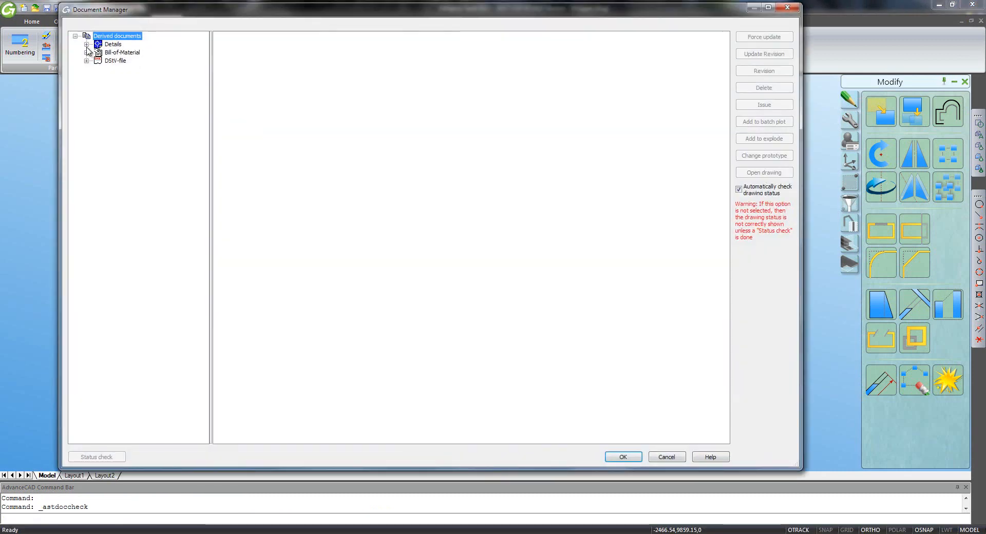
# Preview the up-to-date single-part drawings from F1000 through F1004 in the Document Manager and open the F1004 (A2) drawing.
pyautogui.click(86, 44)
pyautogui.click(98, 52)
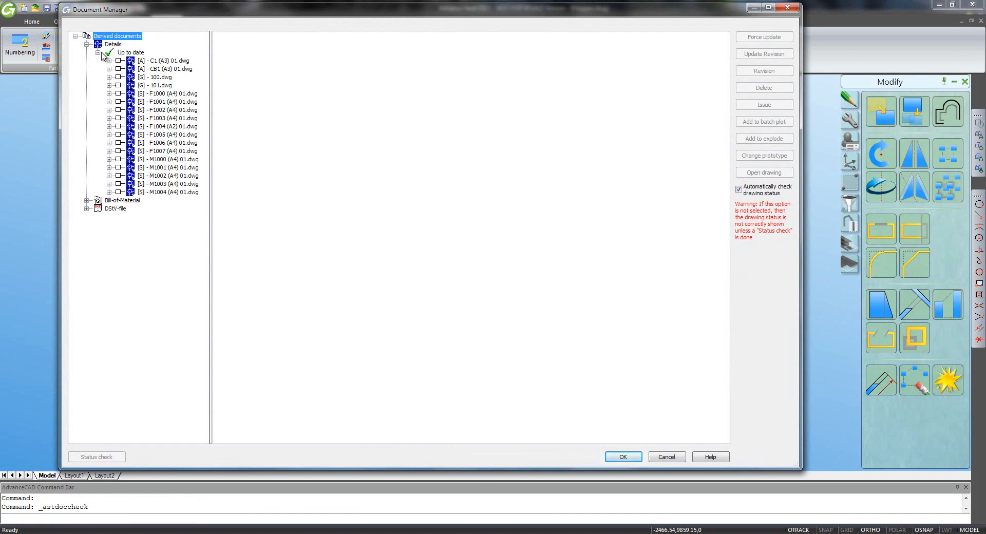
pyautogui.click(149, 96)
pyautogui.click(262, 37)
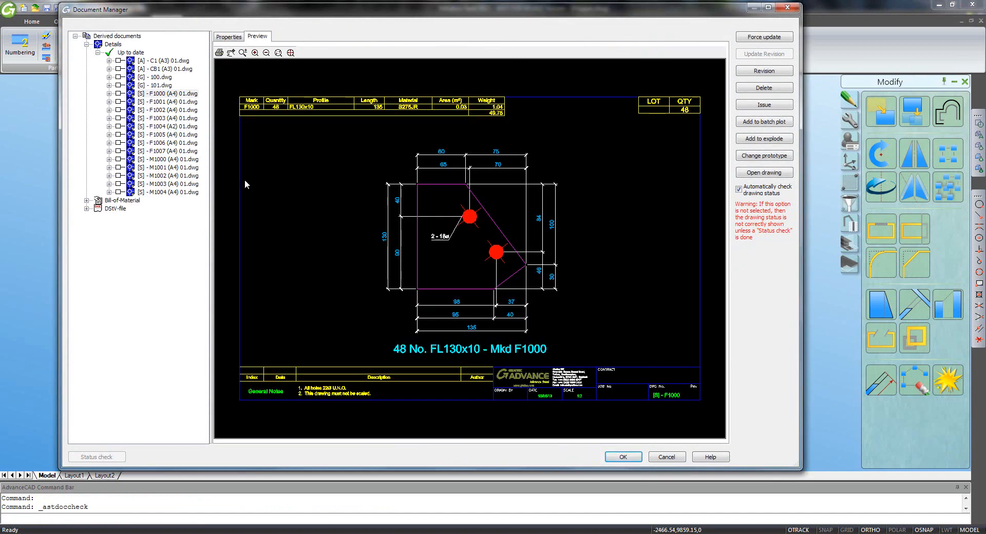
pyautogui.click(156, 103)
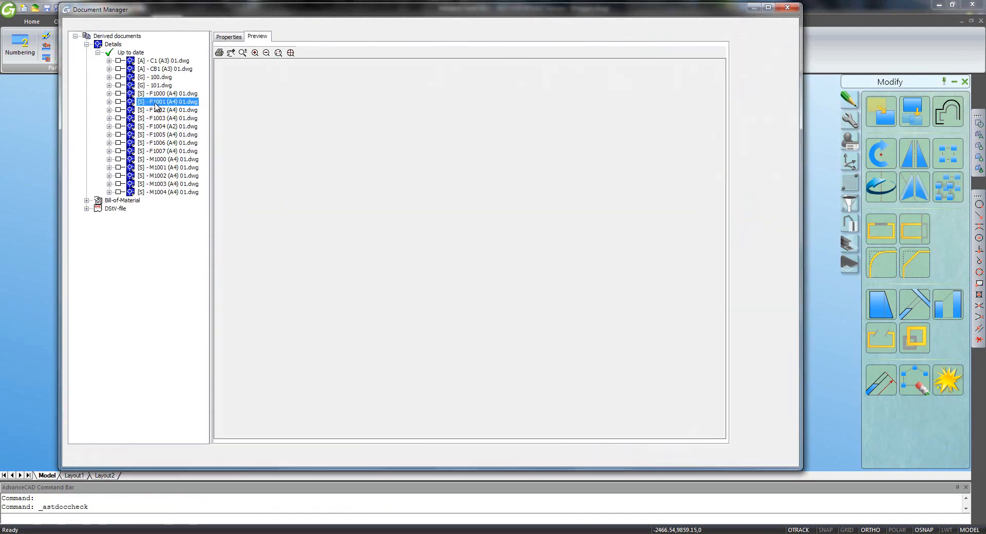
pyautogui.click(156, 108)
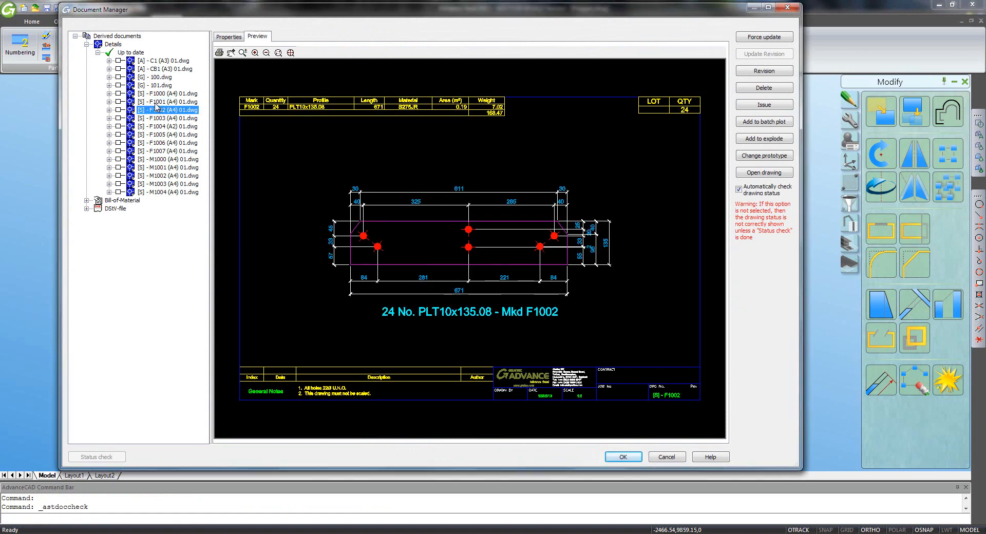
pyautogui.press('Down')
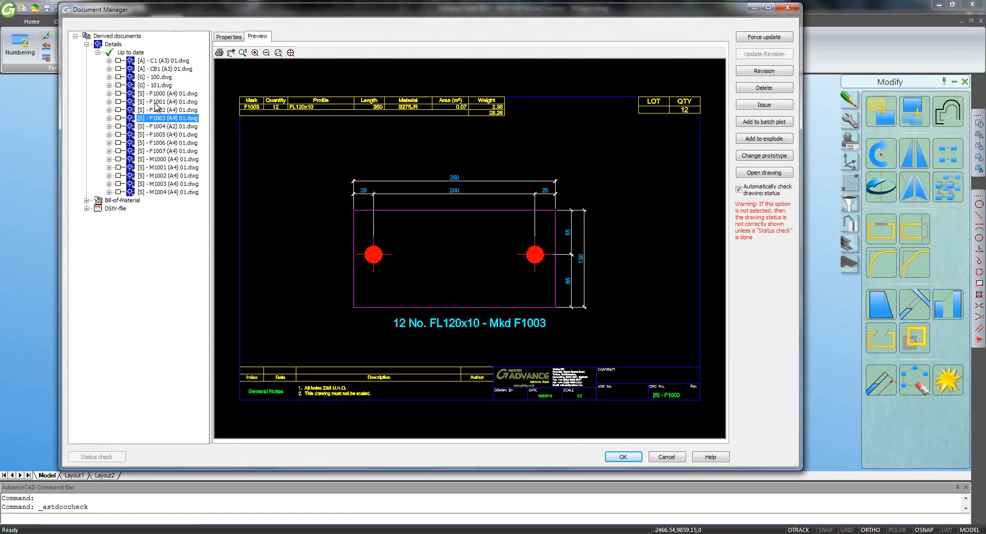
pyautogui.press('Down')
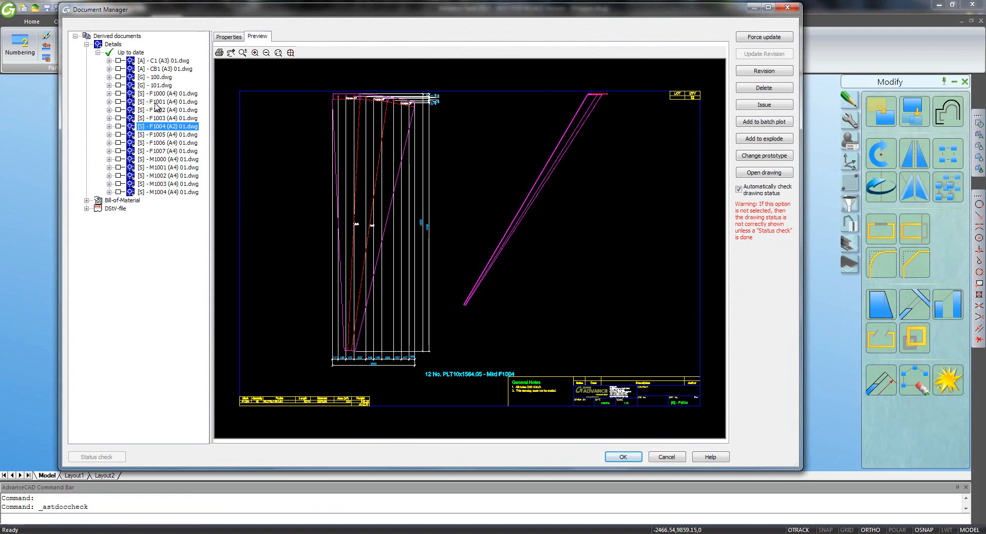
pyautogui.click(758, 176)
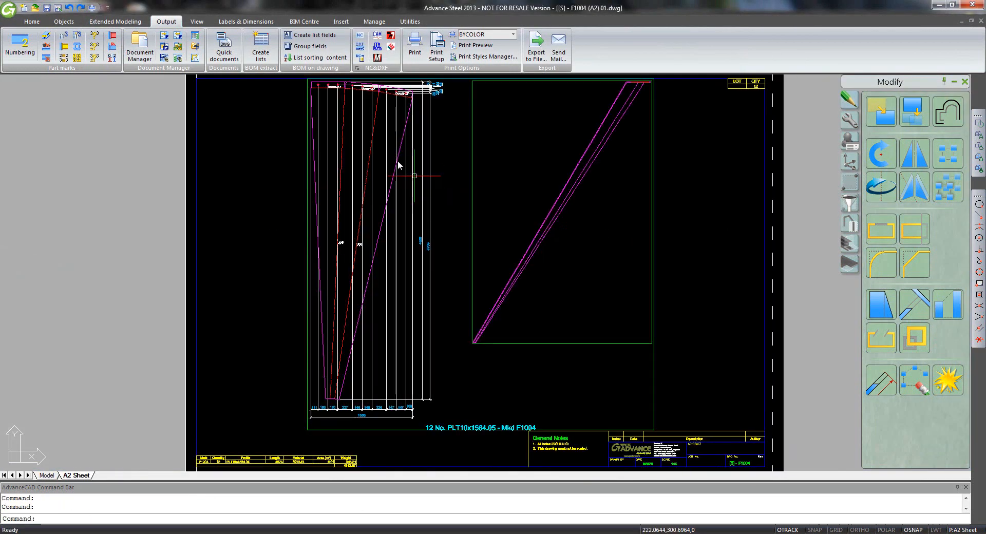
# Delete the vertical and horizontal hole dimension chains from the F1004 plate view.
pyautogui.moveTo(375, 122); pyautogui.dragTo(424, 304, button='middle')
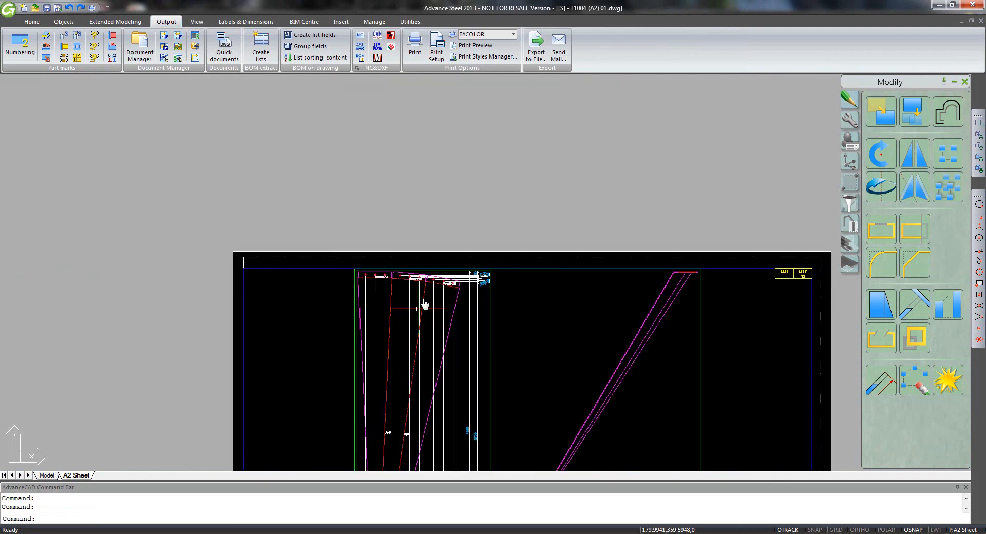
pyautogui.scroll(8, 423, 298)
pyautogui.moveTo(416, 265); pyautogui.dragTo(418, 287, button='middle')
pyautogui.scroll(-2, 417, 282)
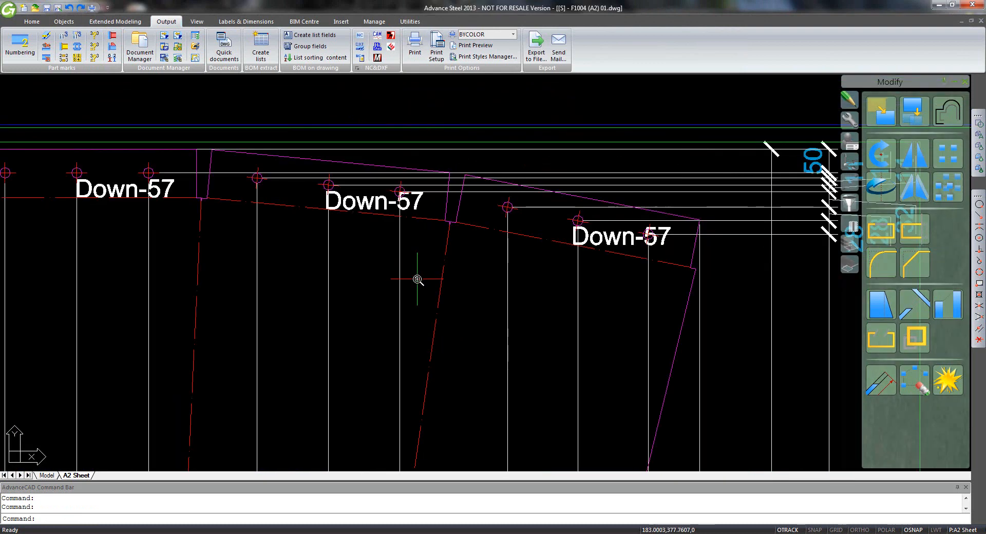
pyautogui.scroll(-4, 418, 282)
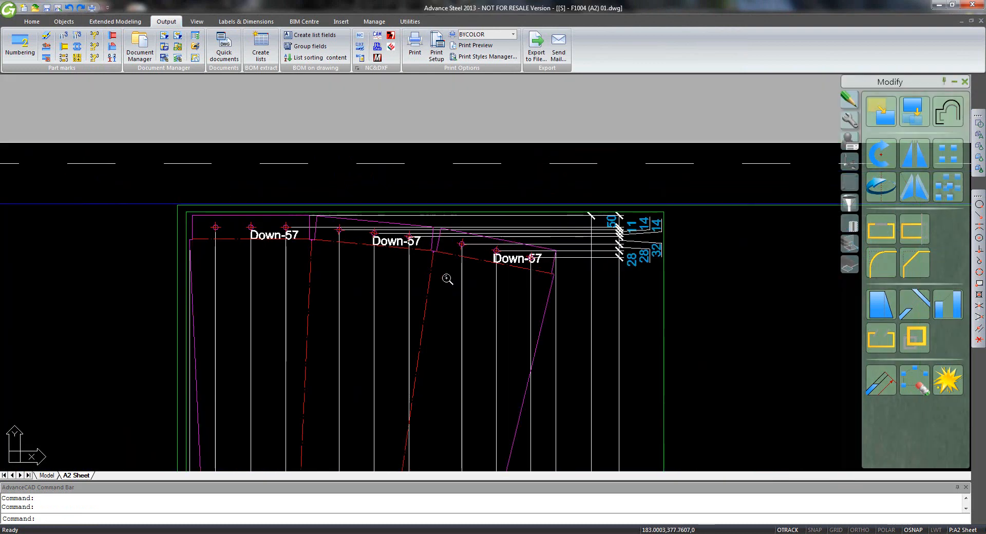
pyautogui.click(496, 297)
pyautogui.click(570, 258)
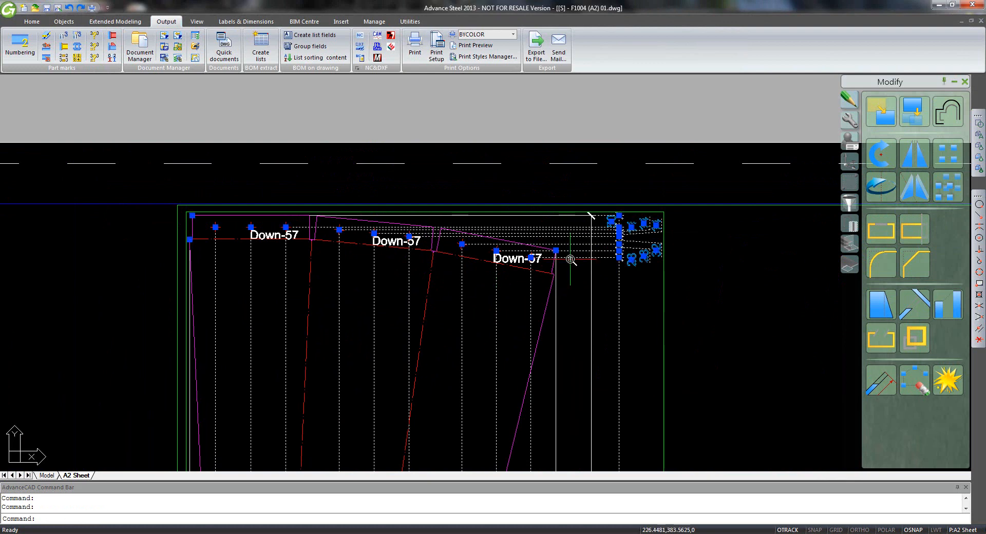
pyautogui.press('Delete')
# Add a vertical linear dimension from the plate's top edge to the first hole, placed outside its upper-left corner.
pyautogui.moveTo(356, 275); pyautogui.dragTo(431, 286, button='middle')
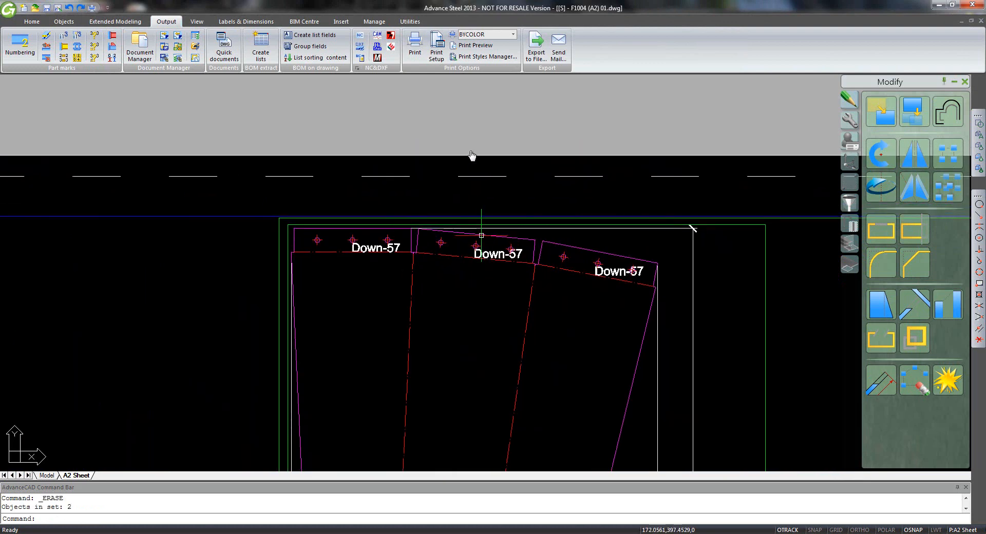
pyautogui.click(250, 22)
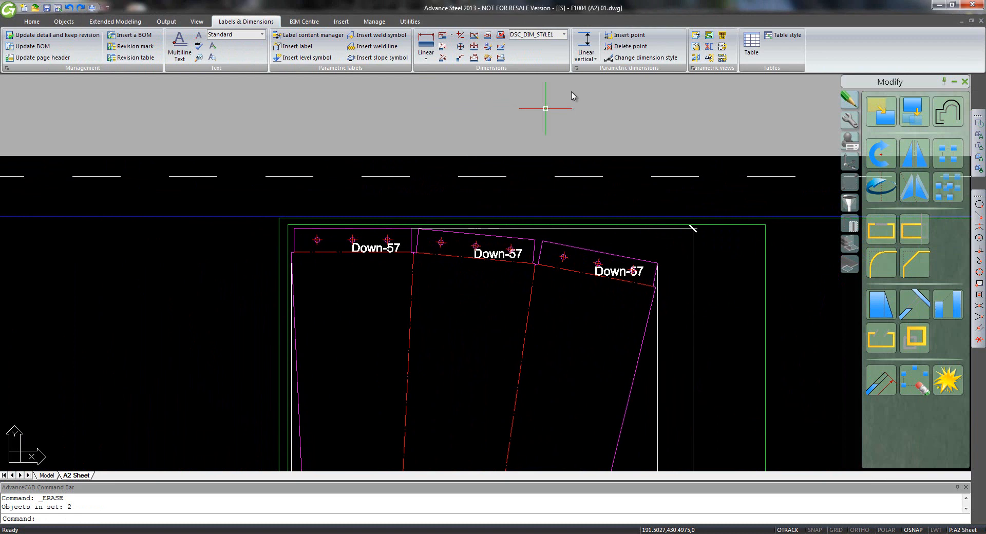
pyautogui.click(590, 46)
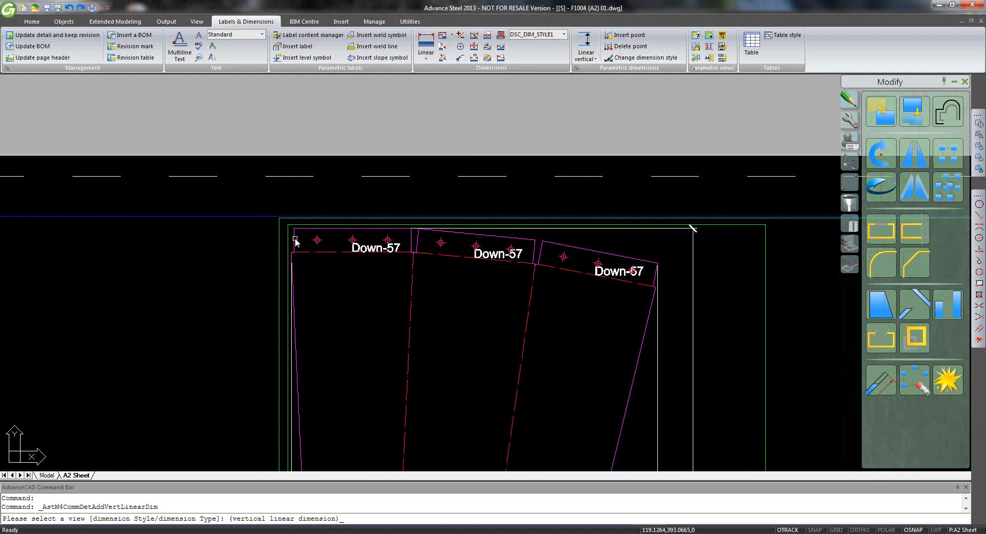
pyautogui.click(297, 240)
pyautogui.click(318, 241)
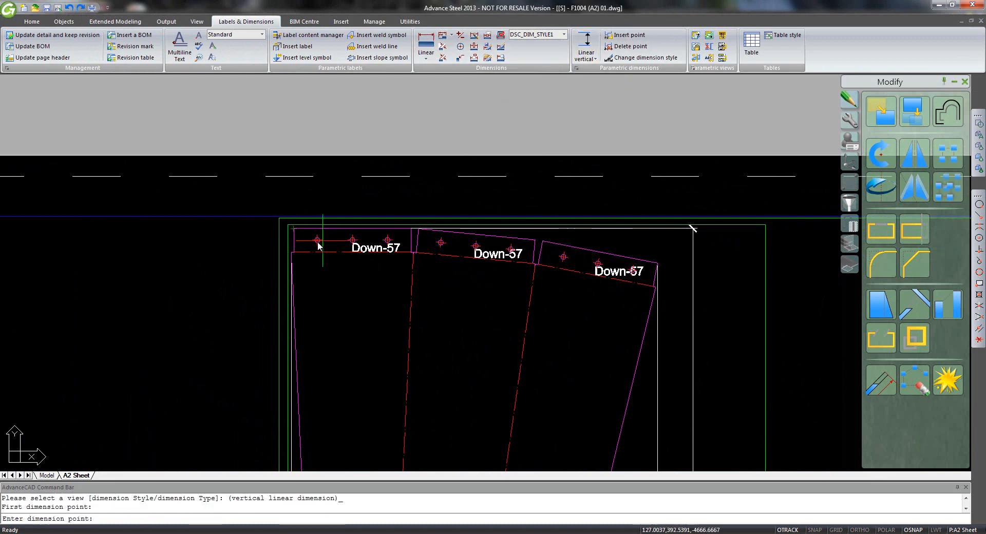
pyautogui.click(317, 239)
pyautogui.click(250, 249)
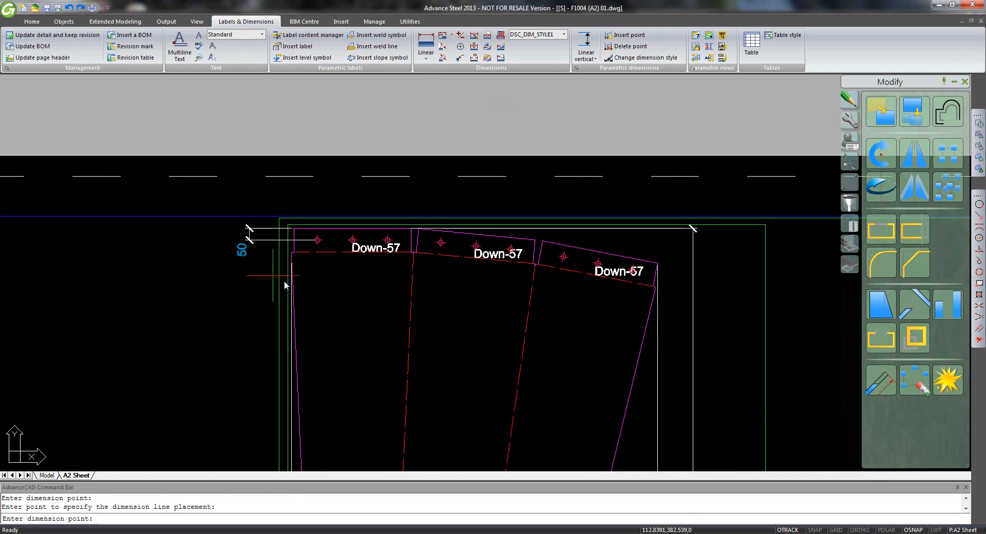
pyautogui.press('Return')
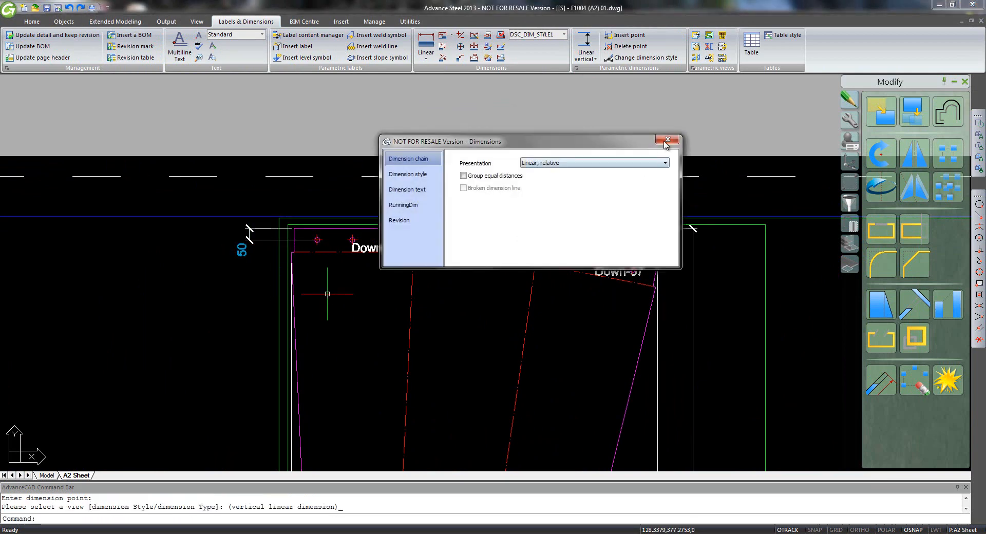
pyautogui.click(667, 140)
# Add a horizontal dimension chain above the first flange, from the plate's left fold corner through the flange corners and its three holes.
pyautogui.click(587, 57)
pyautogui.click(610, 77)
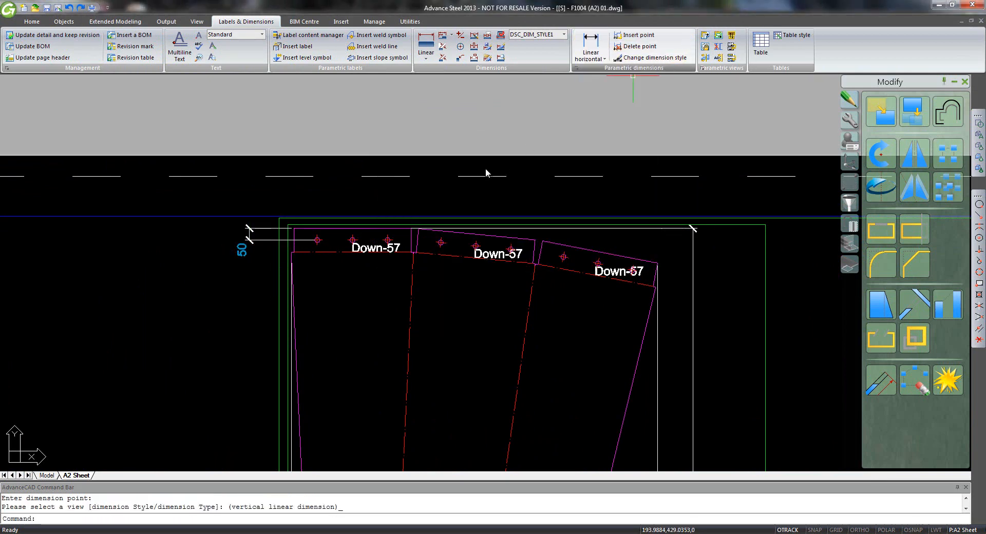
pyautogui.click(334, 229)
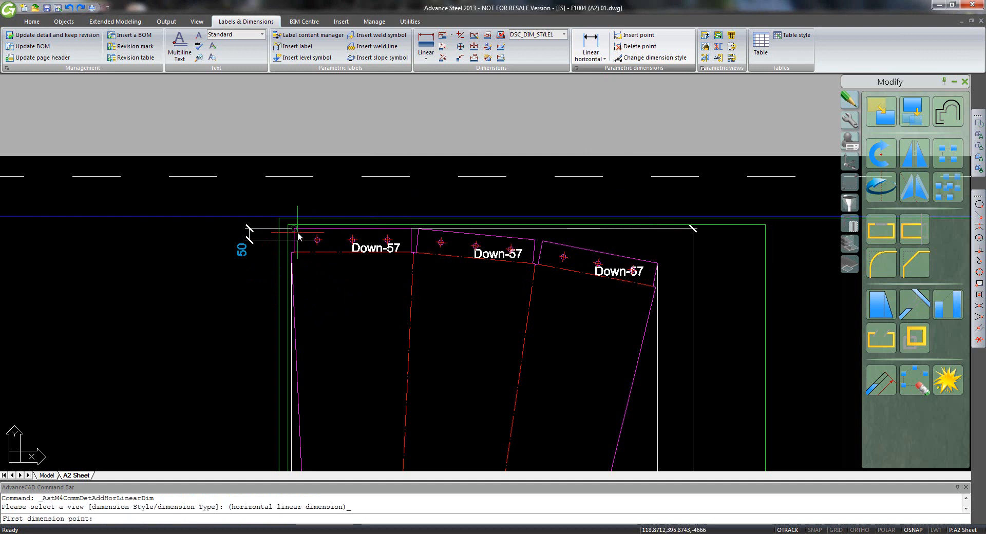
pyautogui.click(290, 253)
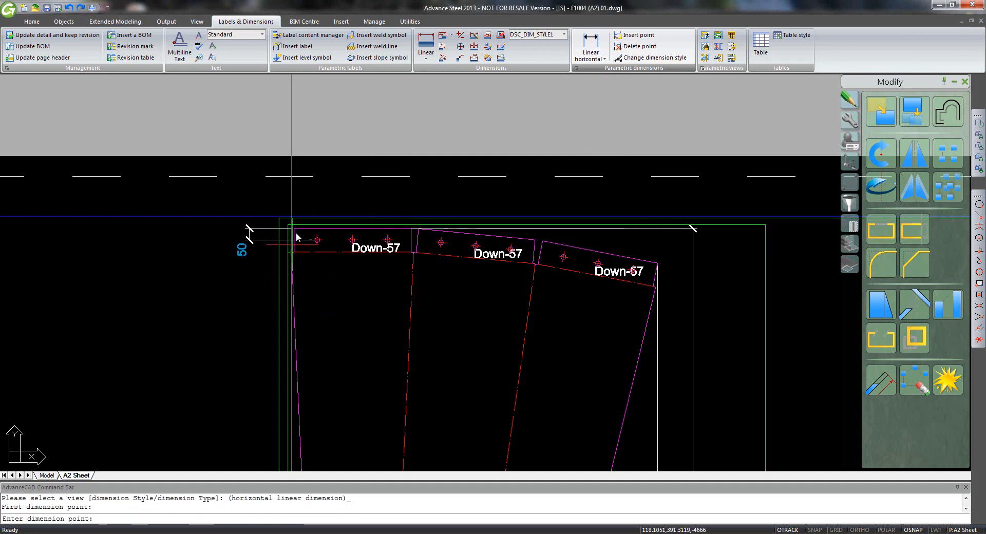
pyautogui.click(296, 230)
pyautogui.click(292, 199)
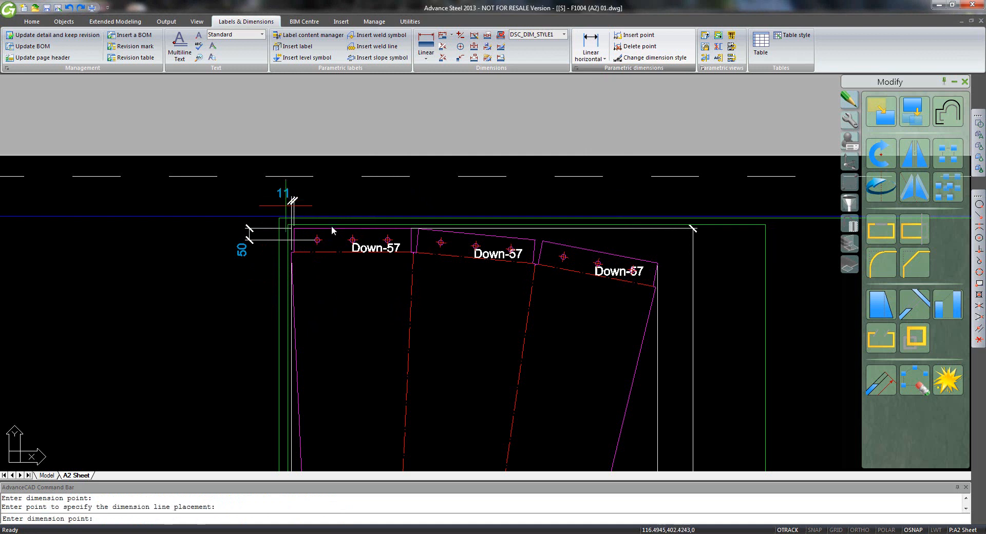
pyautogui.click(316, 240)
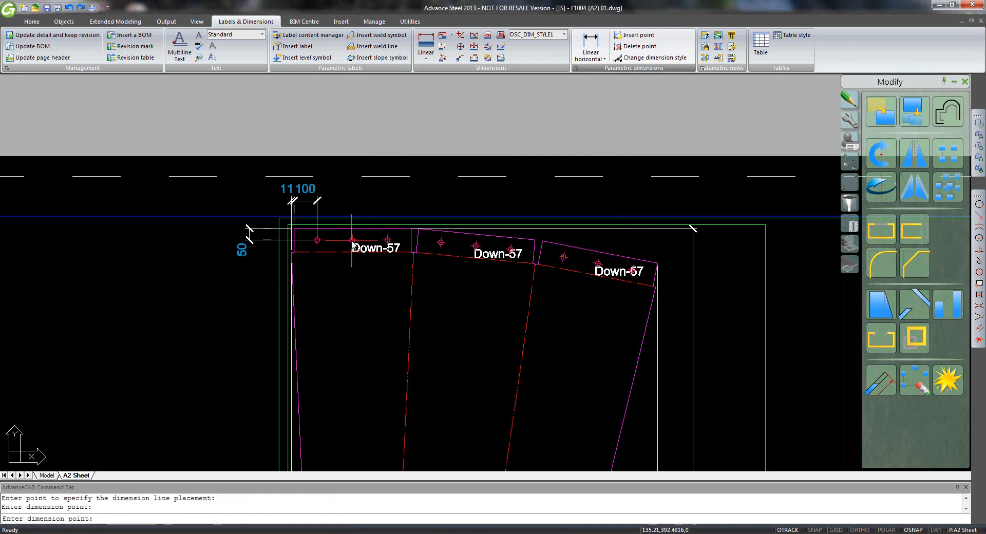
pyautogui.click(352, 239)
pyautogui.click(387, 240)
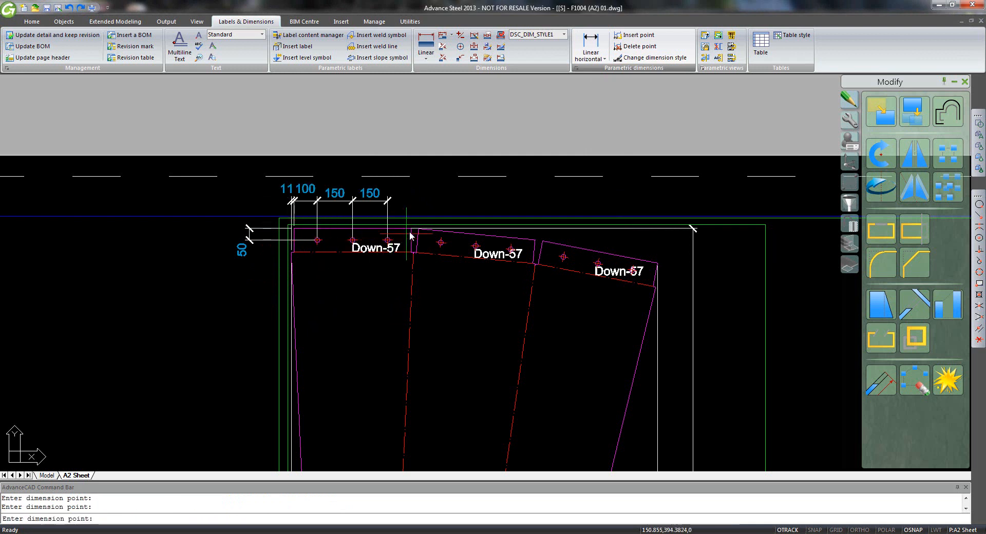
pyautogui.click(410, 228)
pyautogui.press('Return')
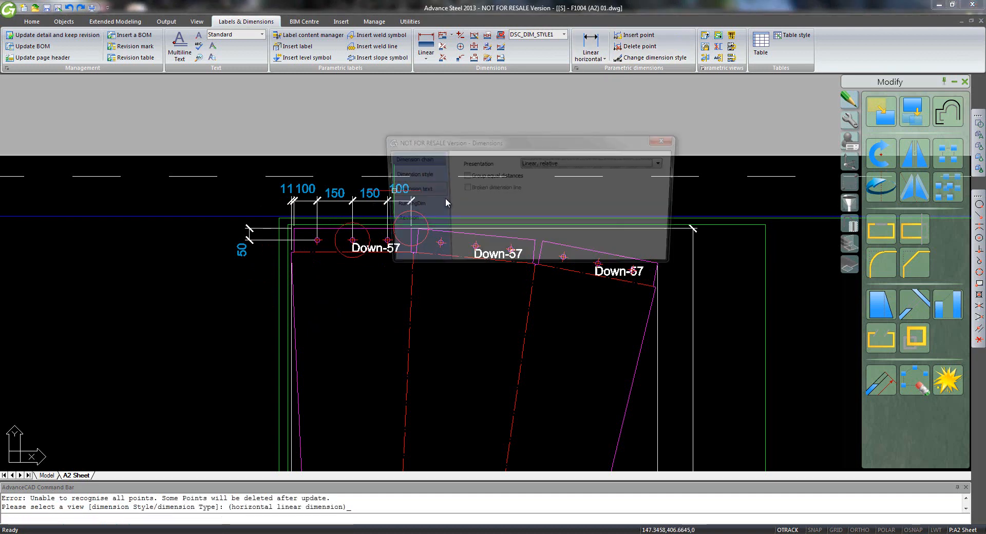
pyautogui.click(667, 141)
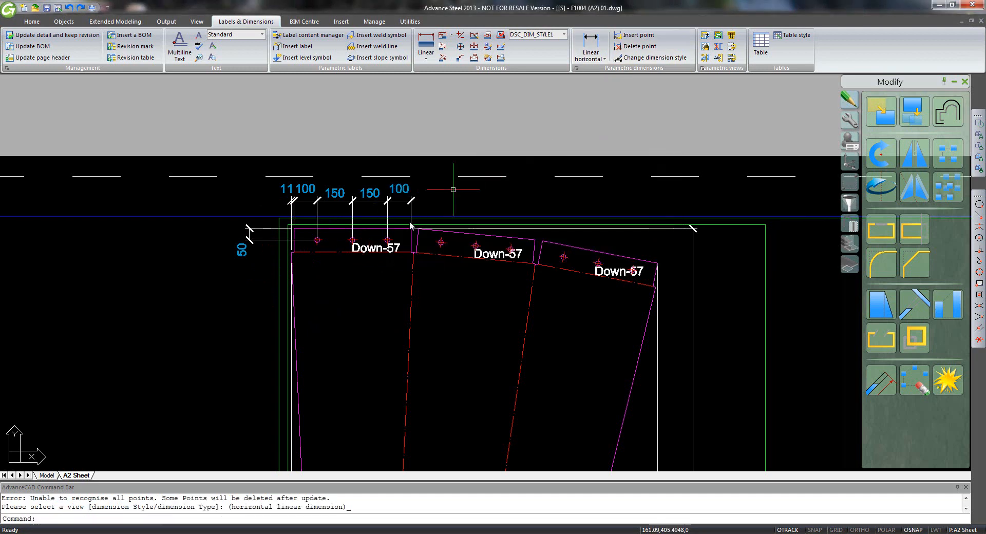
pyautogui.scroll(-5, 398, 236)
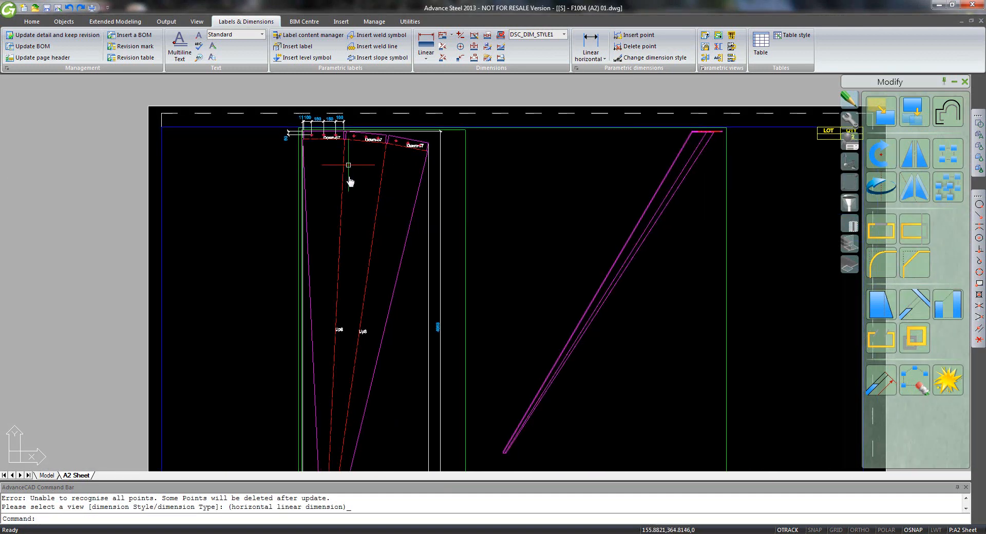
# Move the F1004 plate view slightly down the sheet, and close the drawing with its changes saved.
pyautogui.click(432, 284)
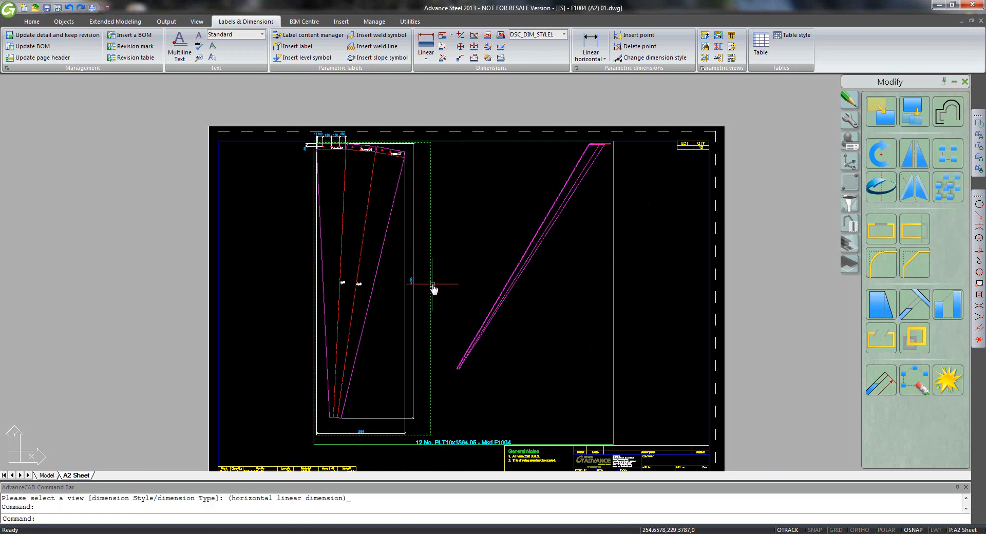
pyautogui.moveTo(432, 286); pyautogui.dragTo(432, 298)
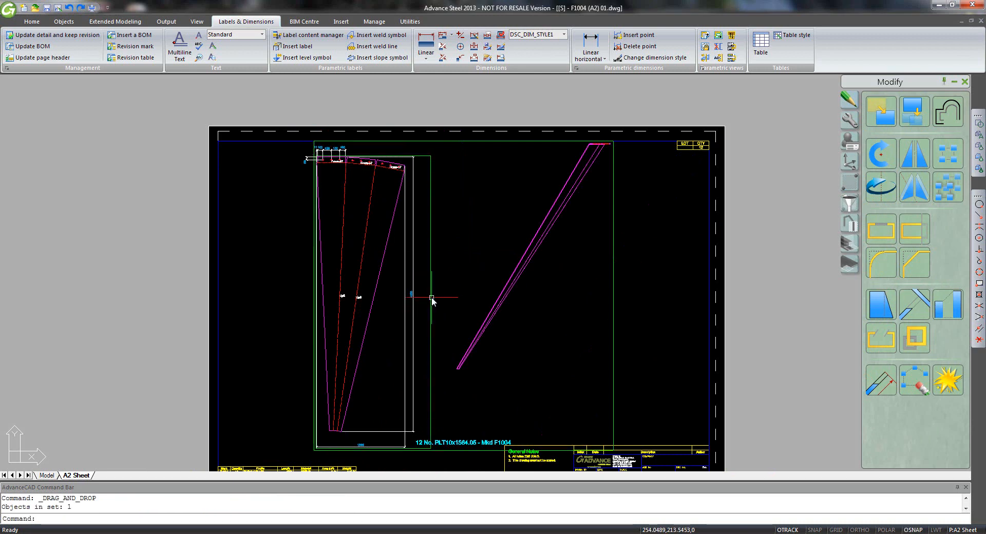
pyautogui.middleClick(487, 251)
pyautogui.middleClick(487, 251)
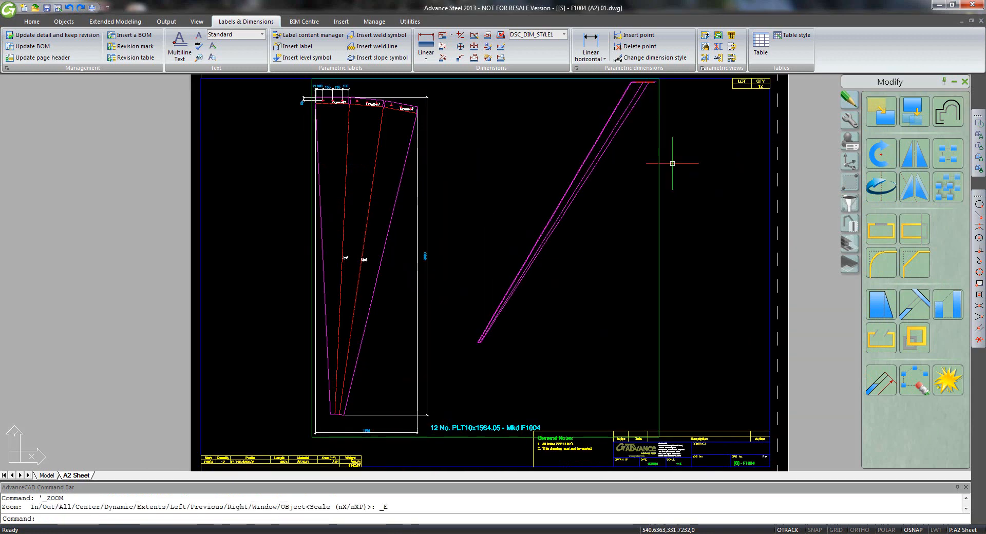
pyautogui.click(980, 21)
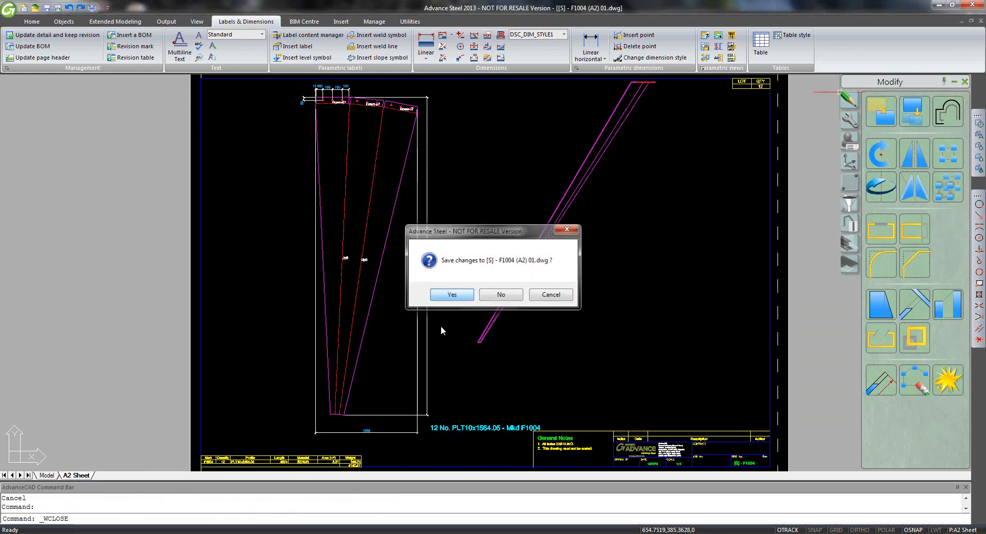
pyautogui.click(450, 295)
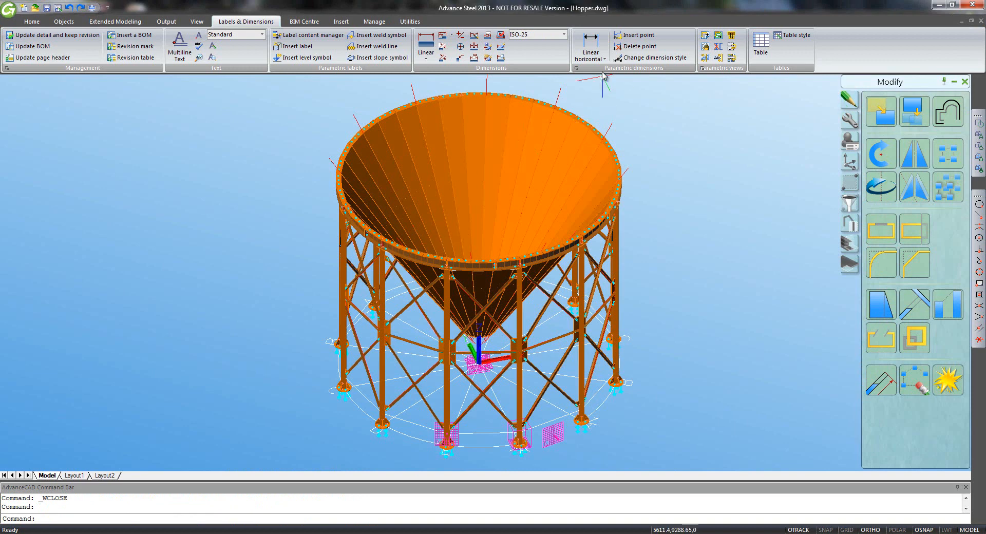
# Preview the up-to-date single-part drawings from F1003 through M1004 in the Document Manager, and close it.
pyautogui.click(166, 21)
pyautogui.click(140, 46)
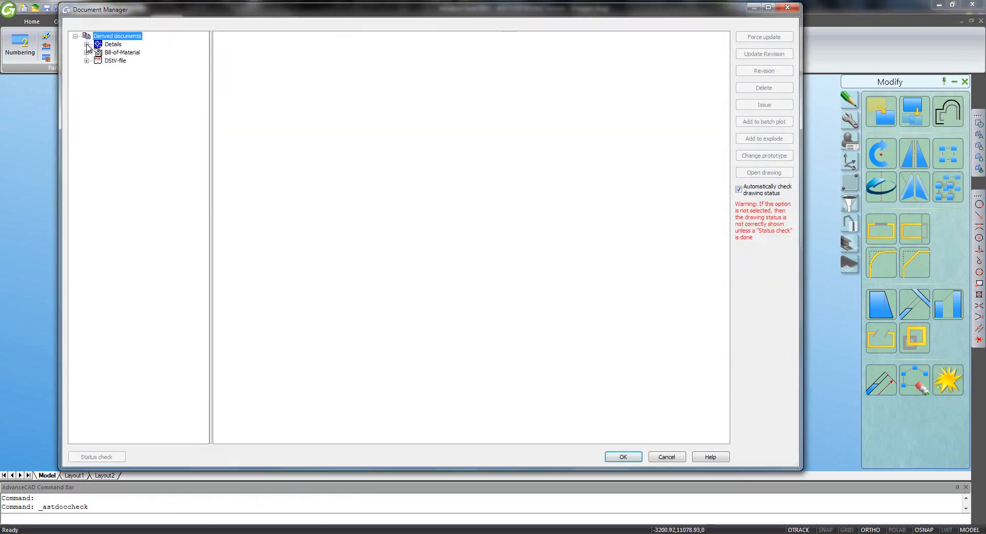
pyautogui.click(86, 44)
pyautogui.click(97, 52)
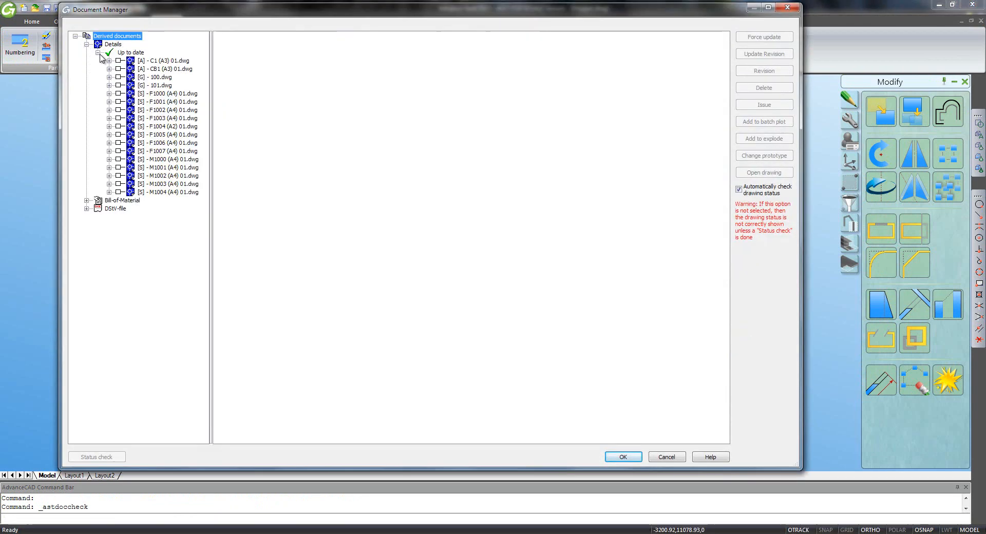
pyautogui.click(157, 119)
pyautogui.click(257, 35)
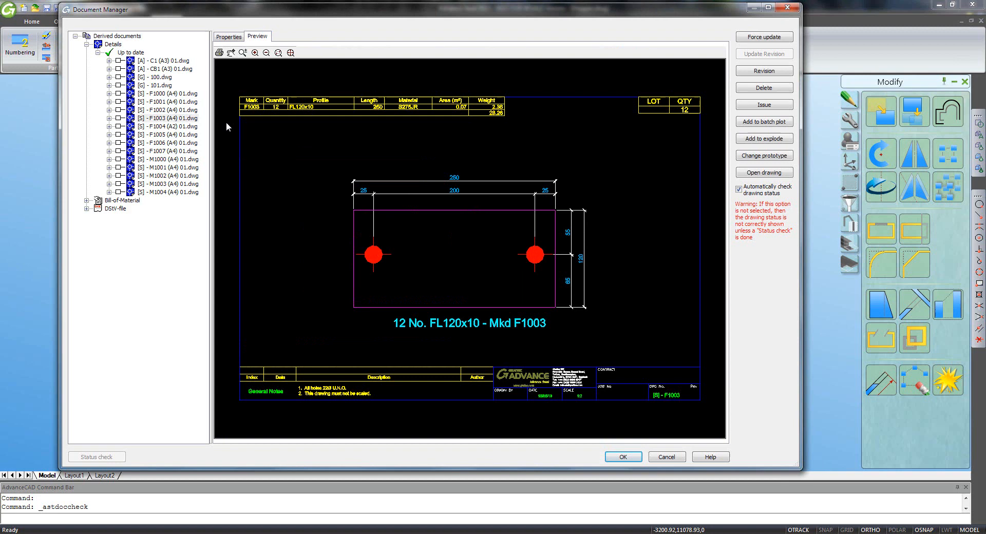
pyautogui.click(160, 126)
pyautogui.press('Down')
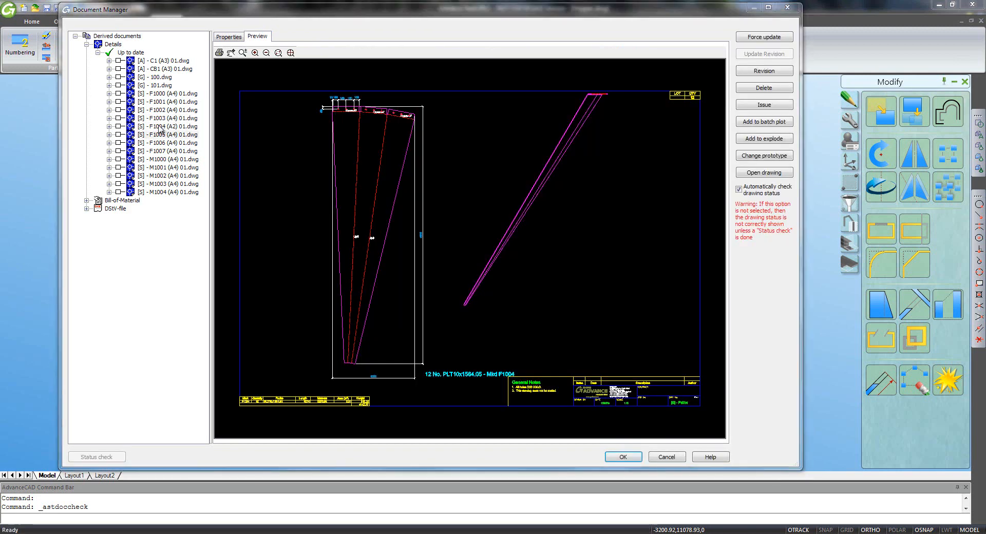
pyautogui.press('Down')
pyautogui.press('Down')
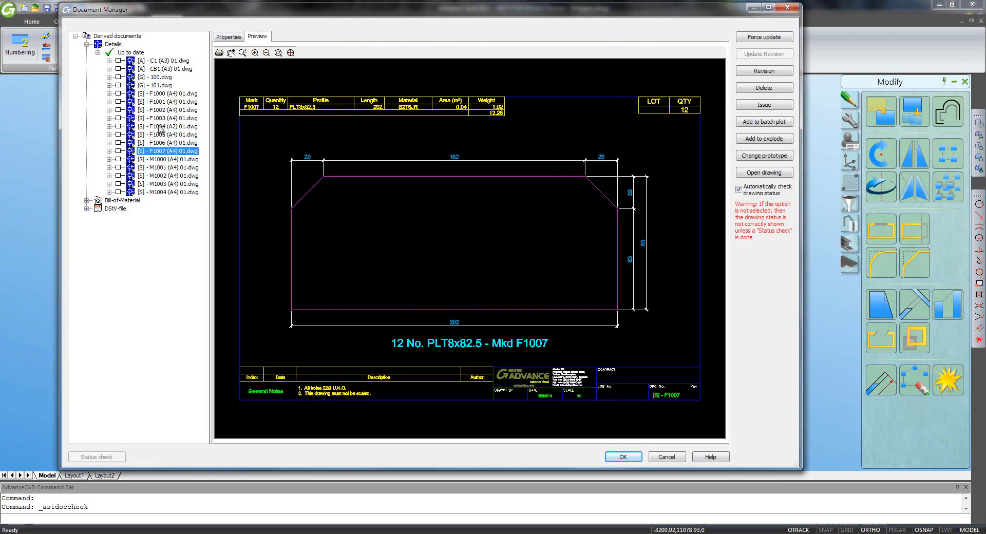
pyautogui.press('Down')
pyautogui.press('Down')
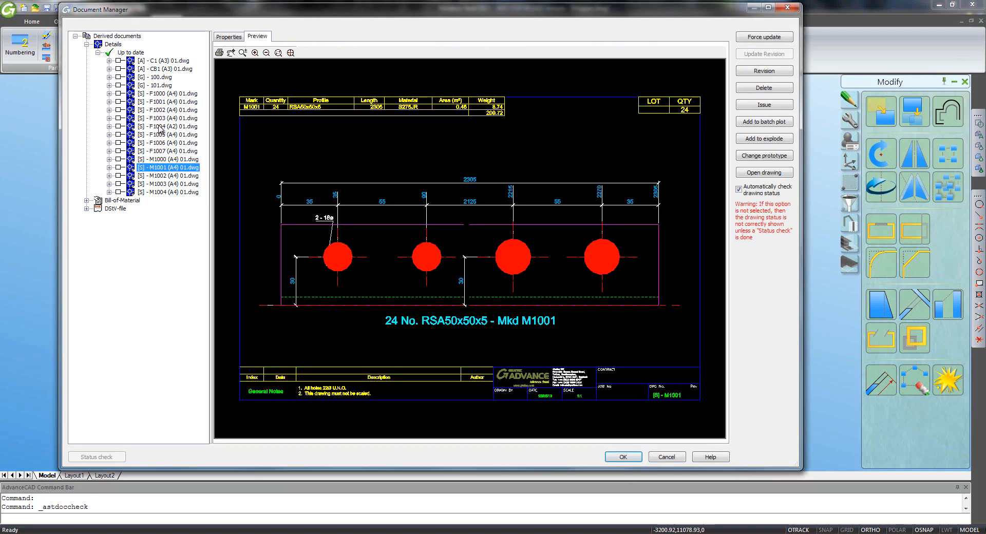
pyautogui.press('Down')
pyautogui.press('Down')
pyautogui.press('Down')
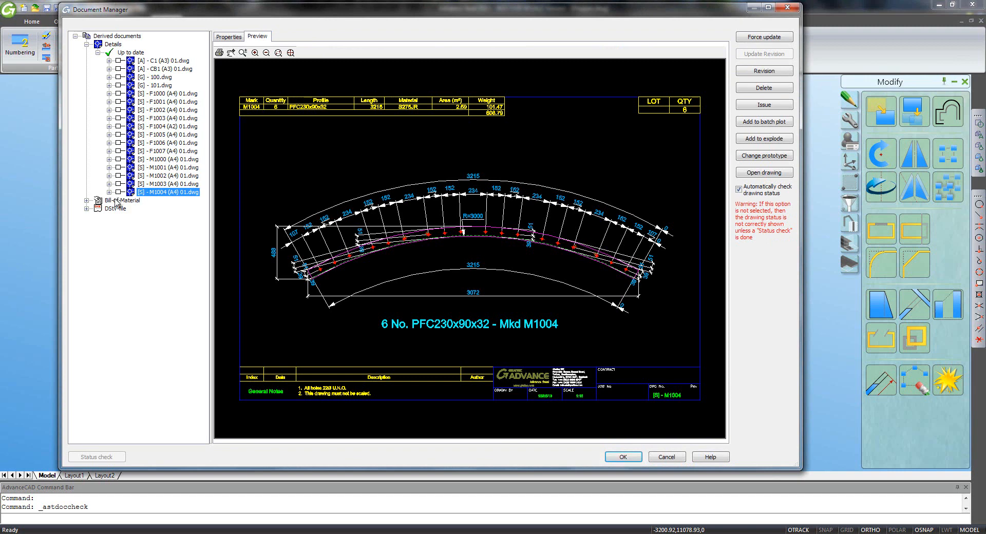
pyautogui.click(638, 457)
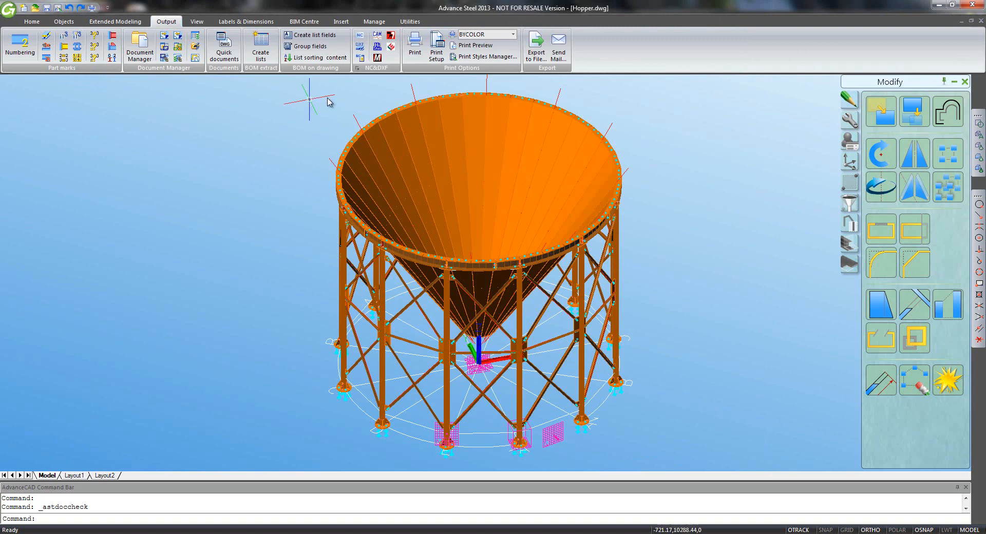
# Generate the UK Material List report to review it and its export formats, closing it without exporting or saving.
pyautogui.click(224, 47)
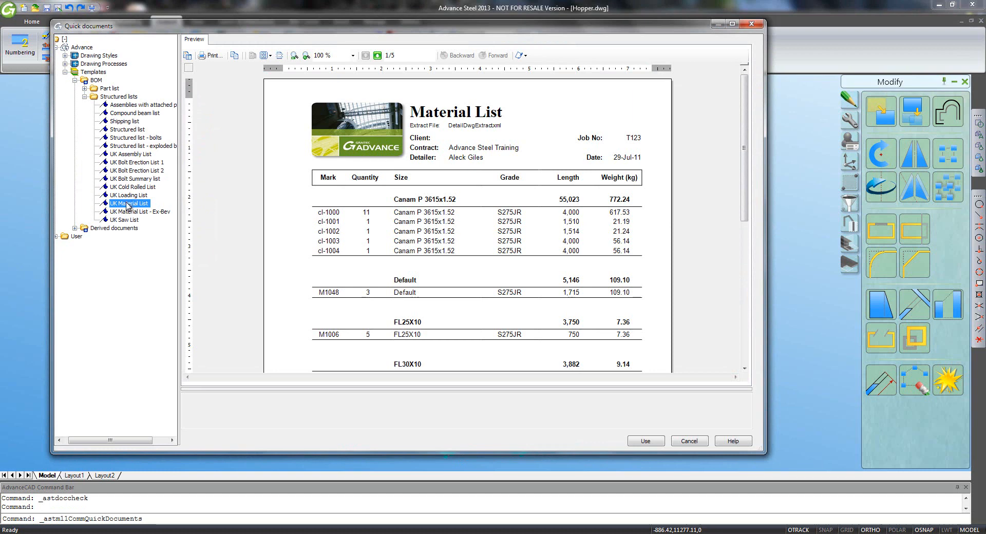
pyautogui.click(649, 442)
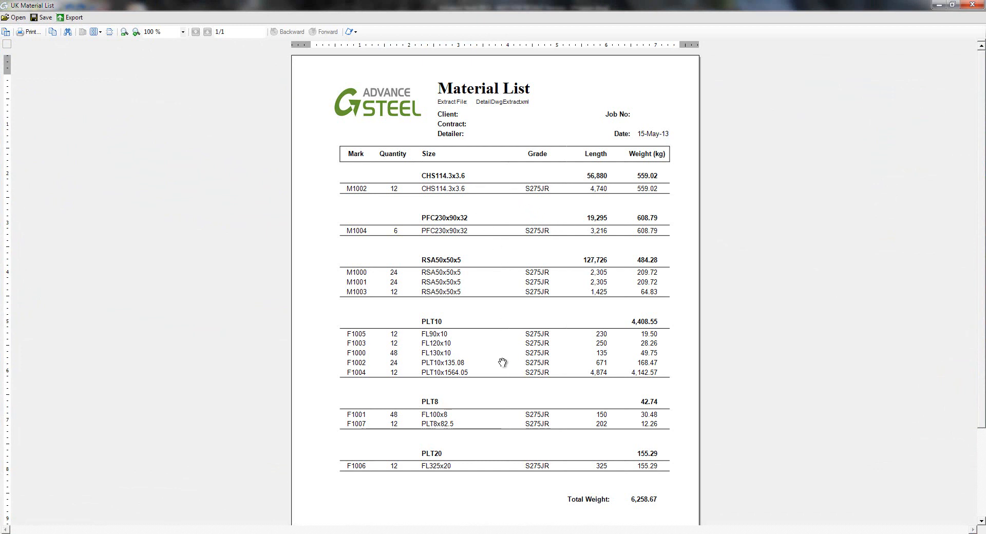
pyautogui.click(70, 18)
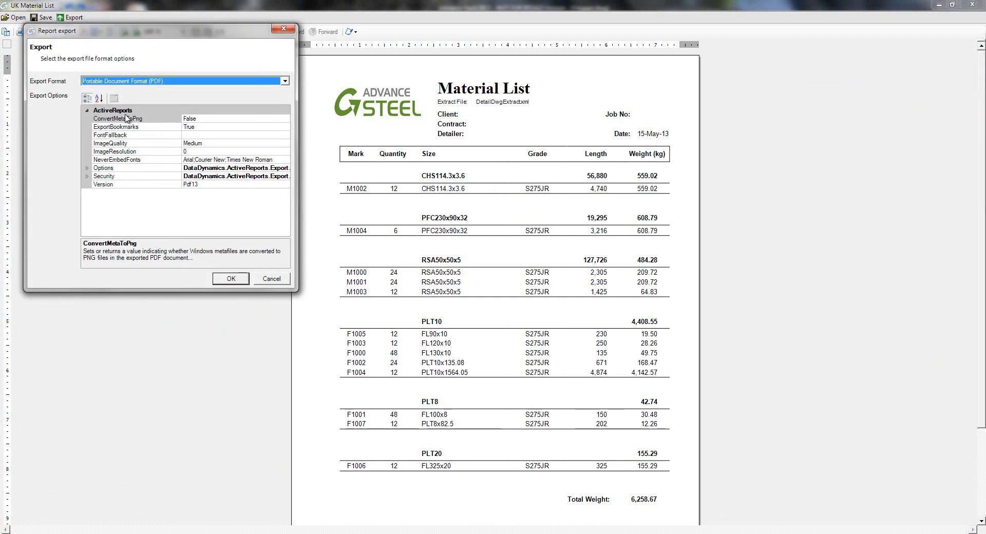
pyautogui.click(284, 82)
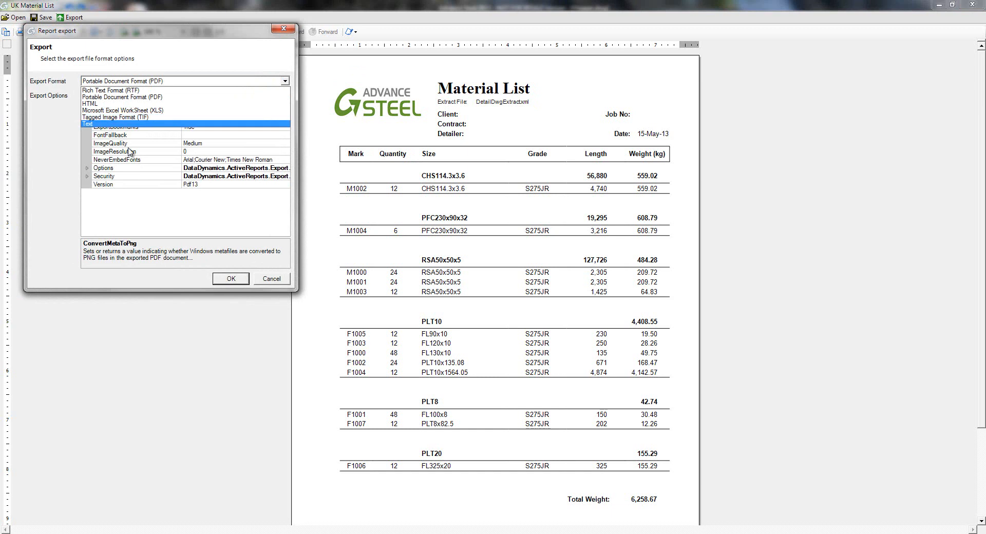
pyautogui.click(265, 284)
pyautogui.click(267, 280)
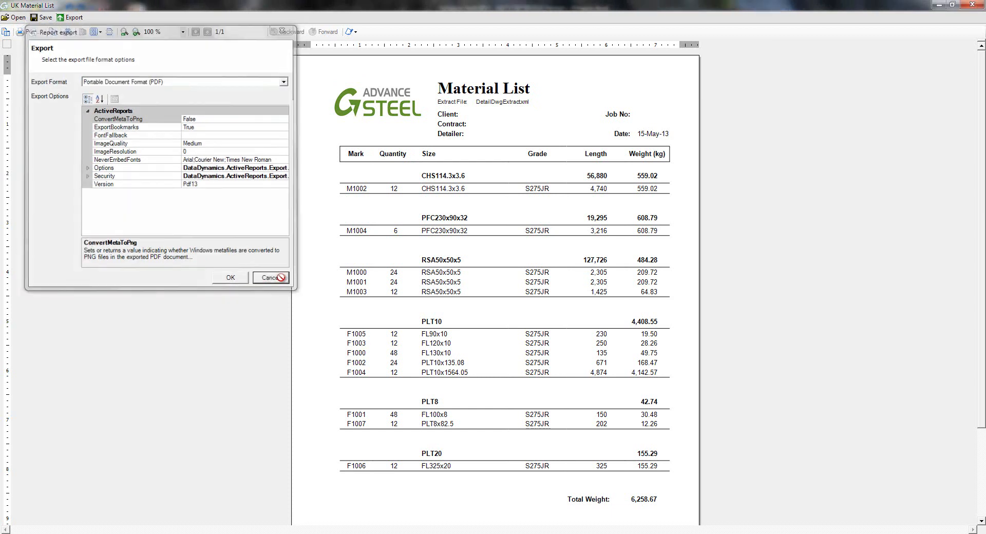
pyautogui.click(972, 4)
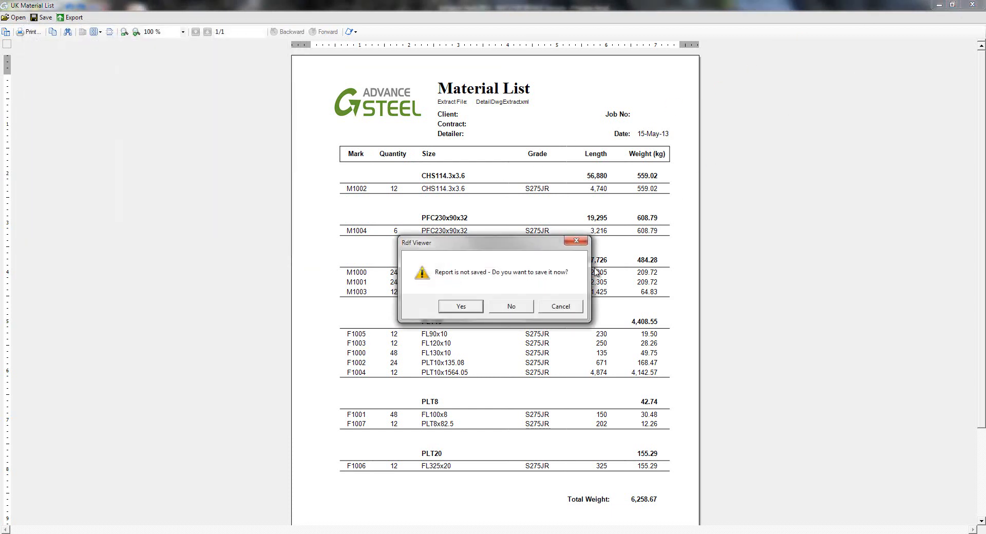
pyautogui.click(509, 307)
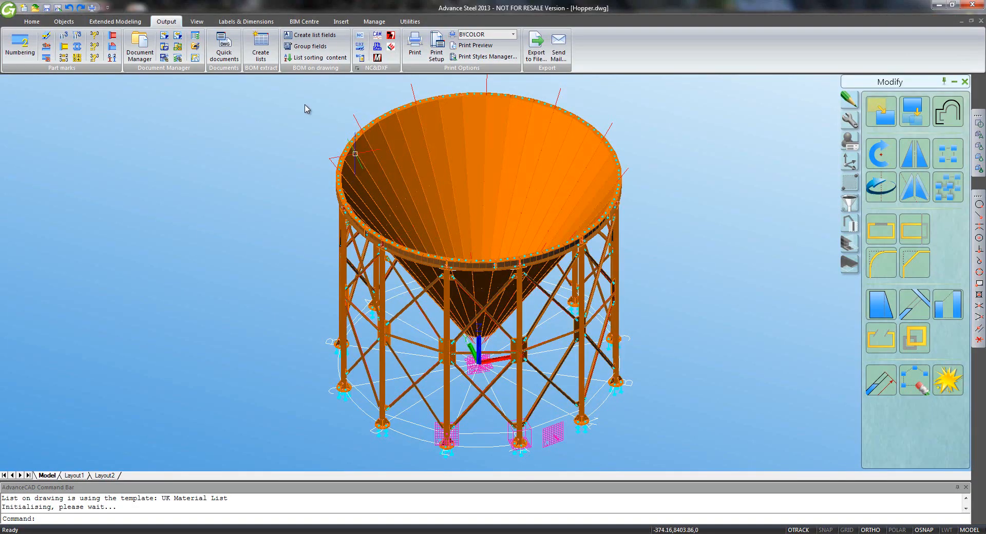
# Preview the UK Bolt Summary list template and generate the UK Bolt Erection List 1 report for review, closing it without saving.
pyautogui.click(224, 50)
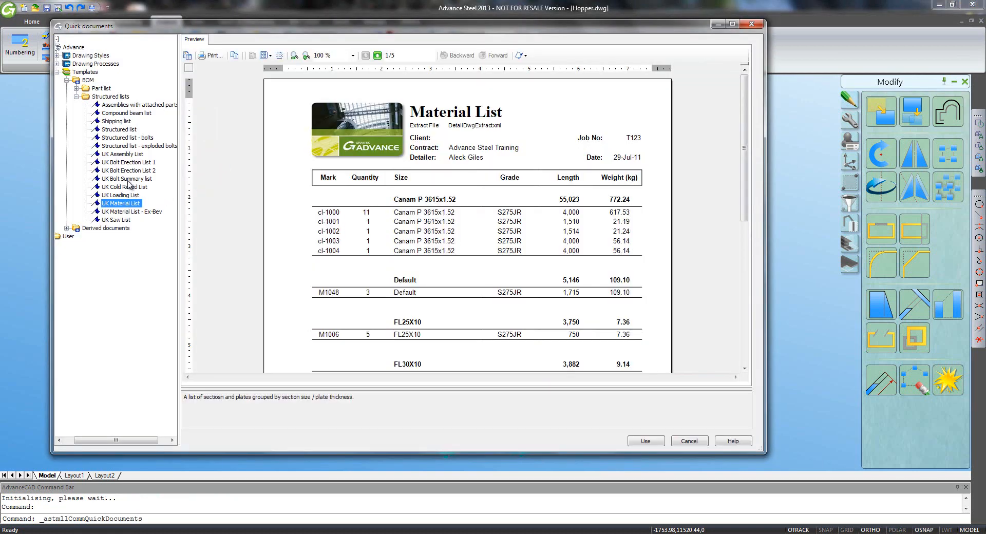
pyautogui.click(128, 180)
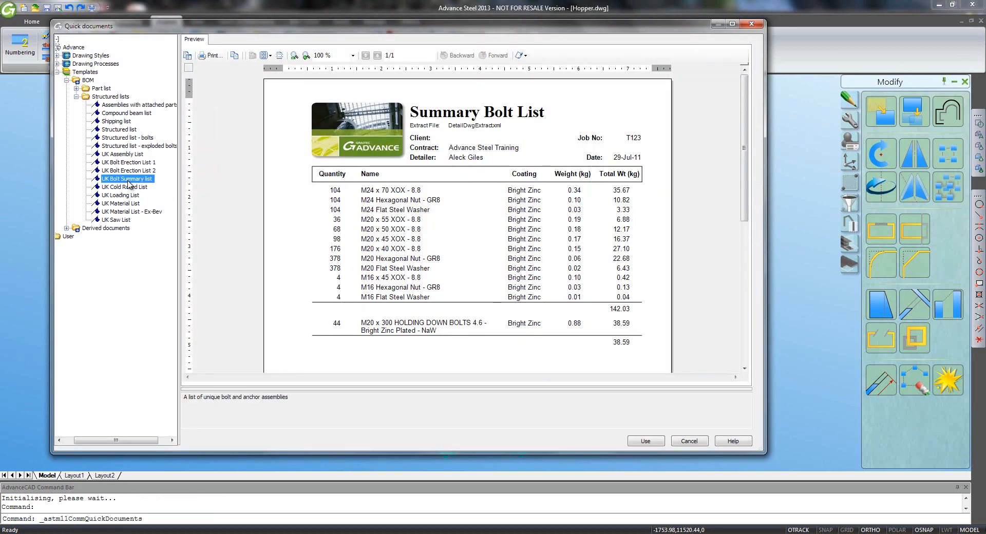
pyautogui.click(126, 163)
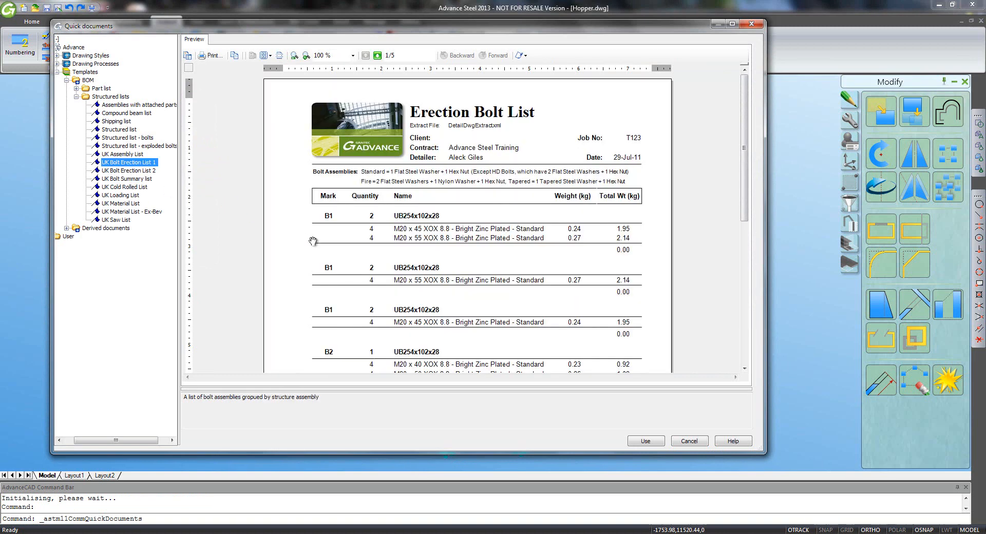
pyautogui.click(645, 441)
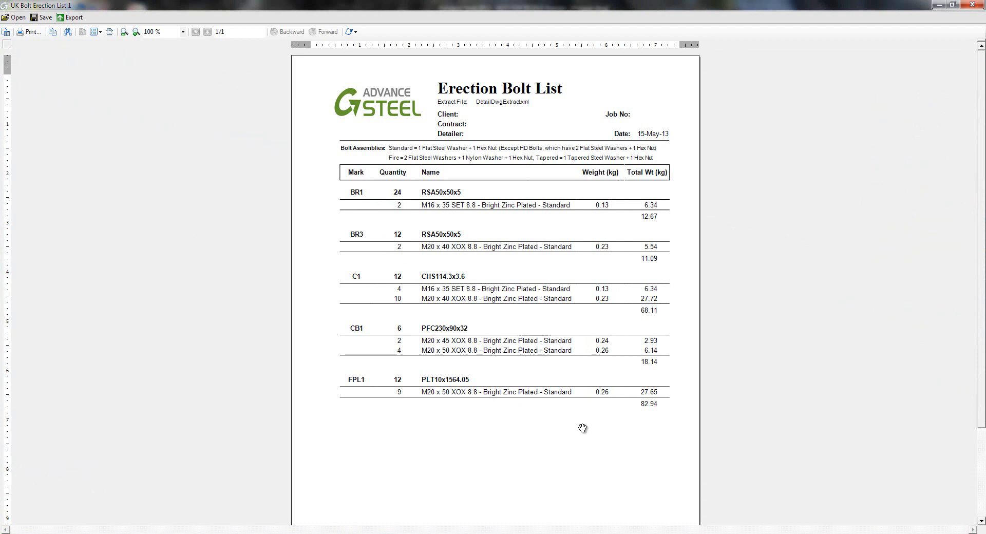
pyautogui.click(971, 4)
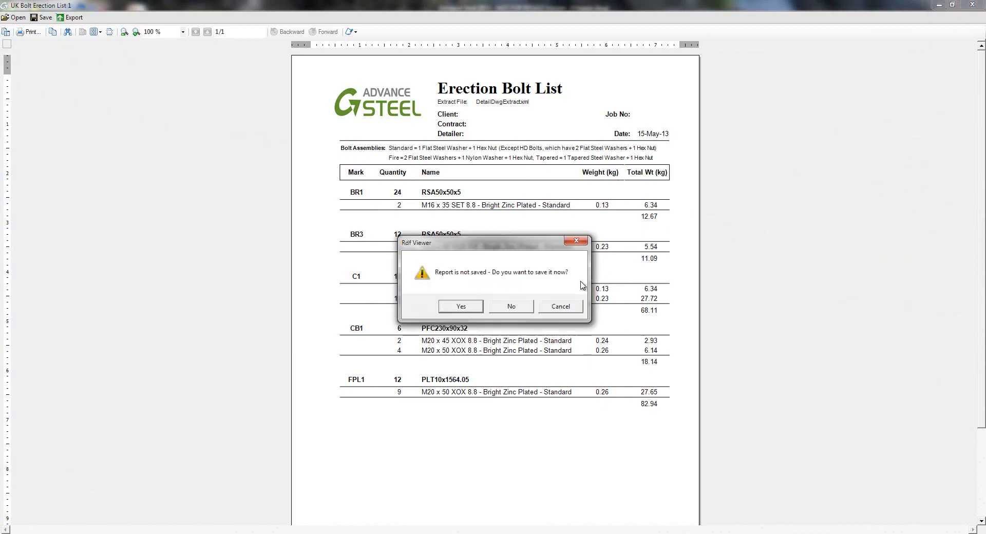
pyautogui.click(513, 306)
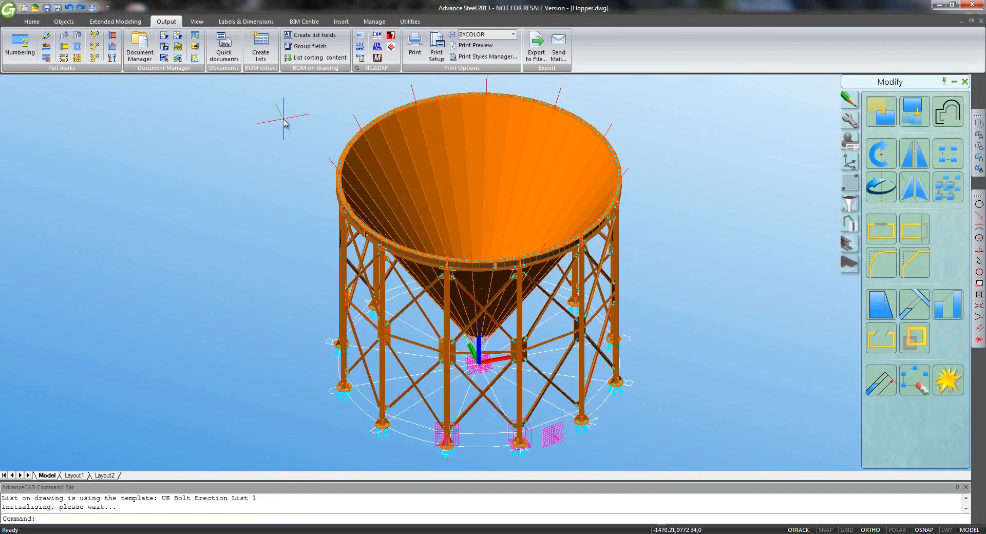
# Create the DStV NC files and the NC DXF files for the hopper model.
pyautogui.click(359, 39)
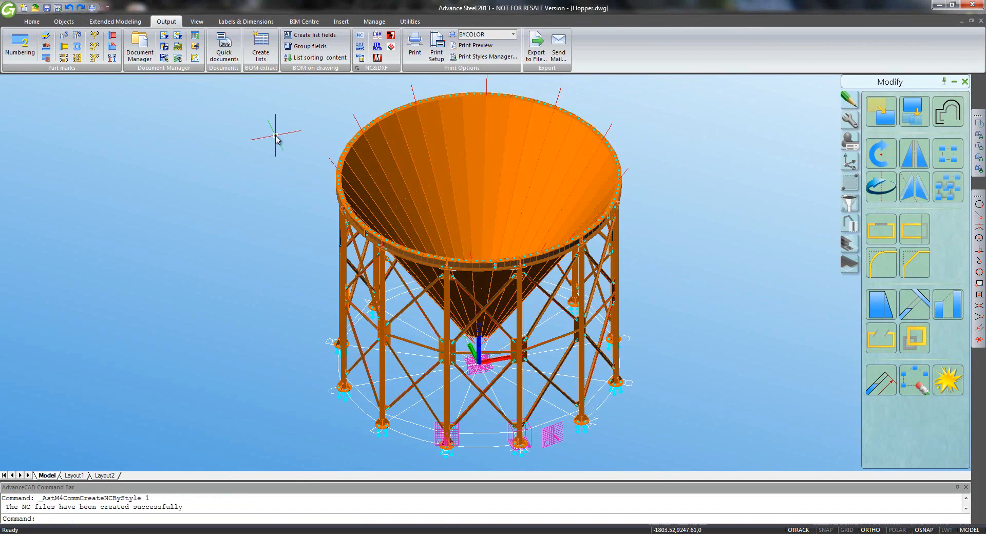
pyautogui.click(366, 68)
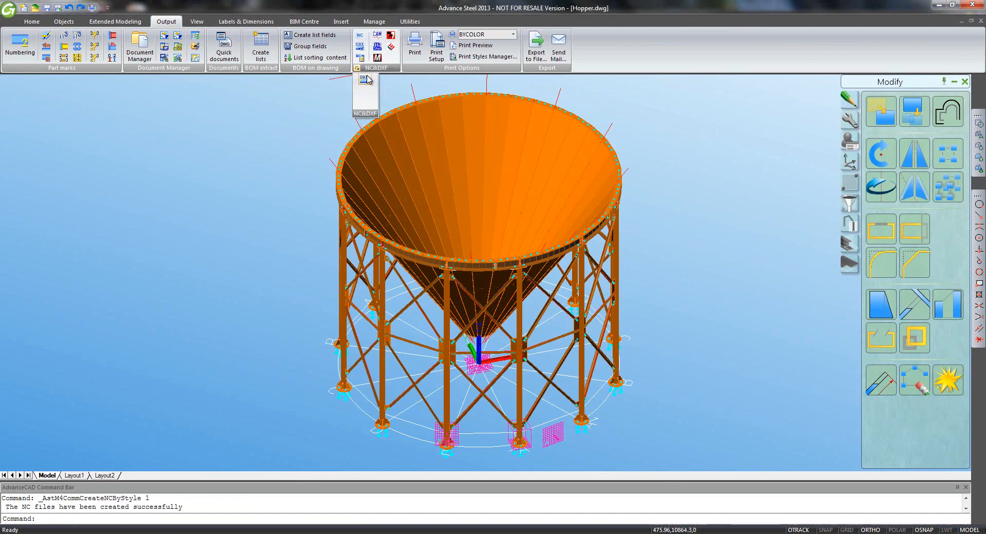
pyautogui.click(365, 79)
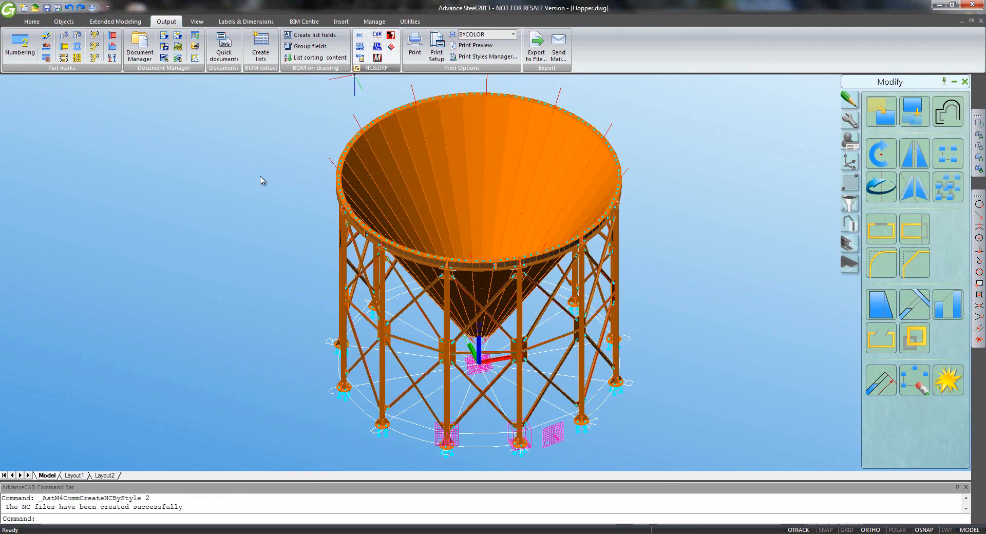
# Preview the contents of the up-to-date DStV-NC files BR1.nc and BR2.nc in the Document Manager.
pyautogui.click(140, 45)
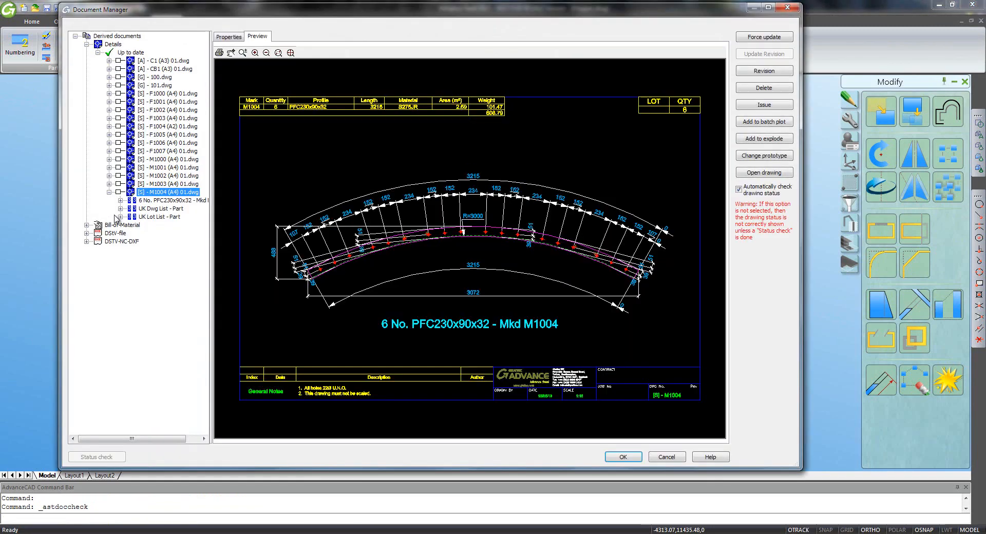
pyautogui.click(86, 233)
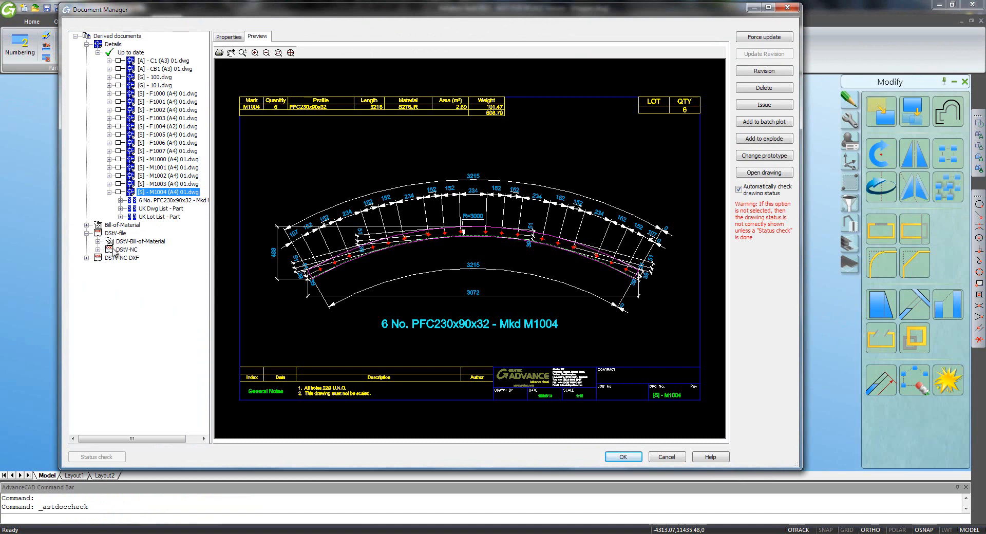
pyautogui.click(98, 250)
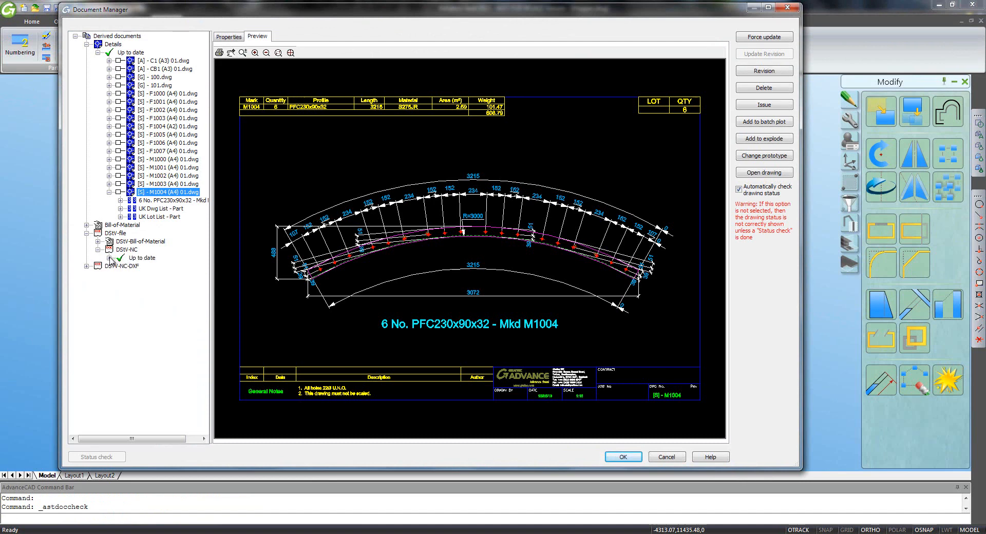
pyautogui.click(109, 257)
pyautogui.click(148, 266)
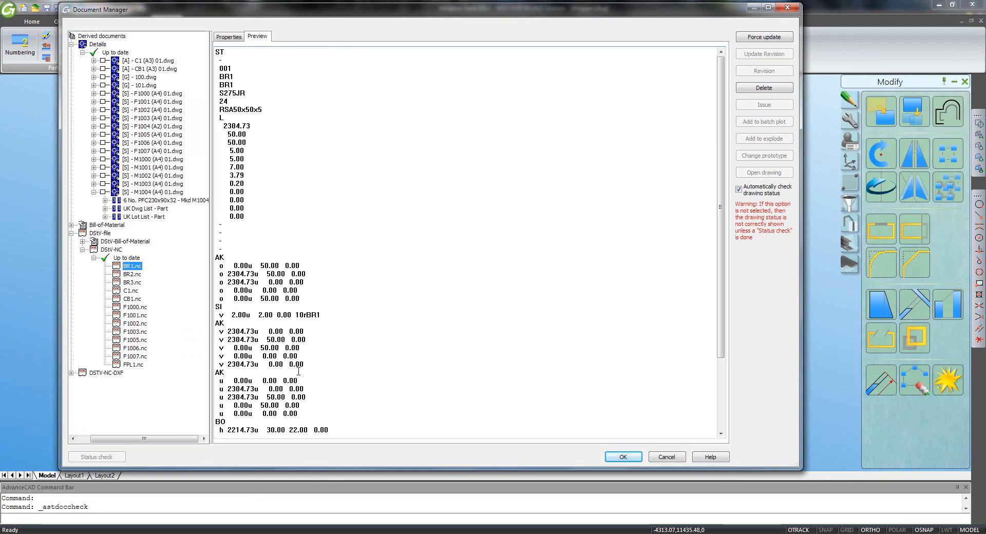
pyautogui.scroll(-4, 323, 359)
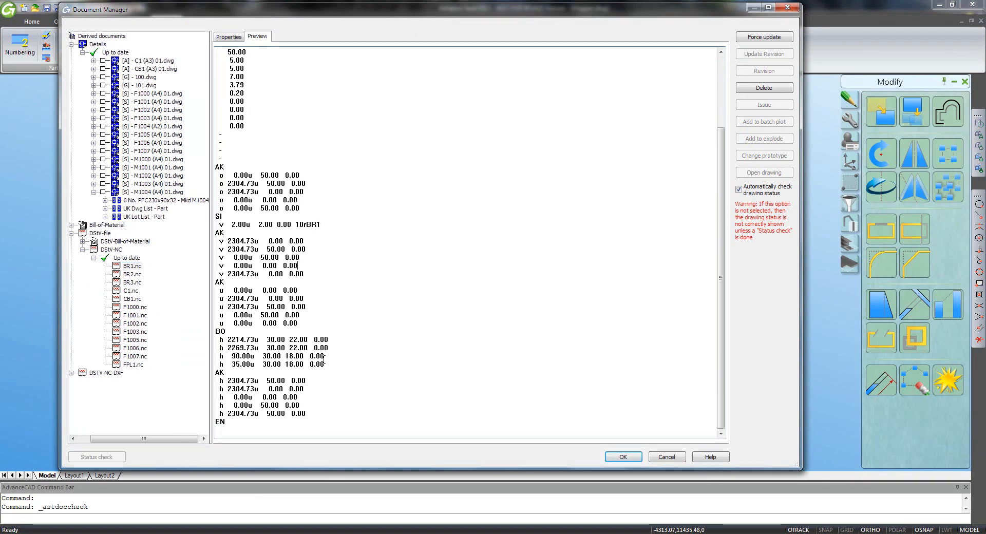
pyautogui.click(124, 275)
pyautogui.scroll(-4, 397, 298)
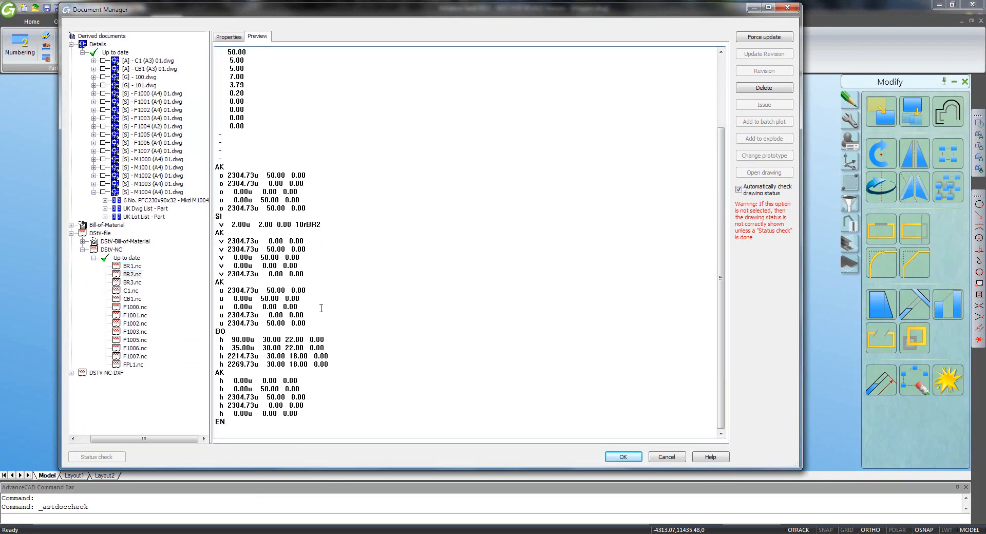
# Preview the contents of the DStV-NC files F1002.nc and FPL1.nc, reading the latter through to its end.
pyautogui.click(136, 324)
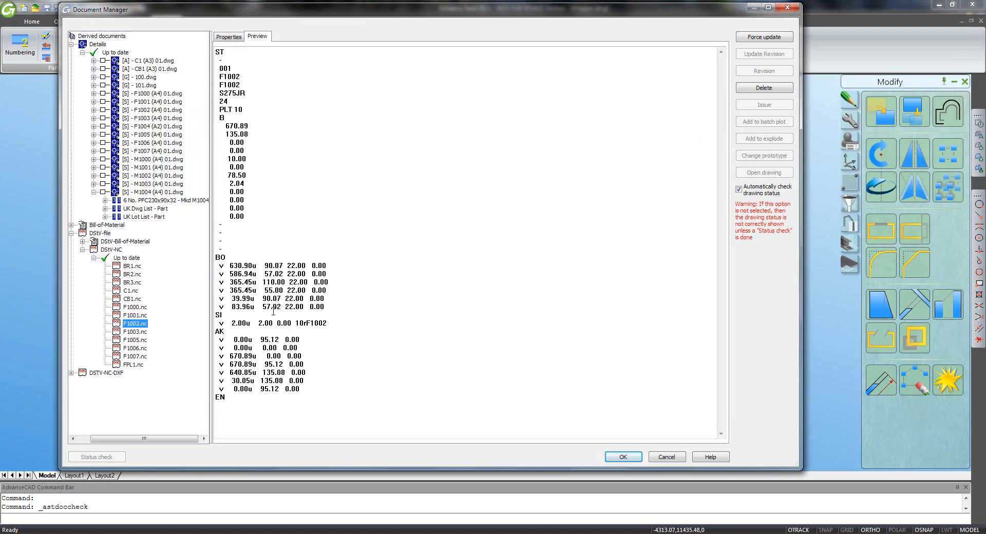
pyautogui.click(129, 364)
pyautogui.scroll(-7, 410, 325)
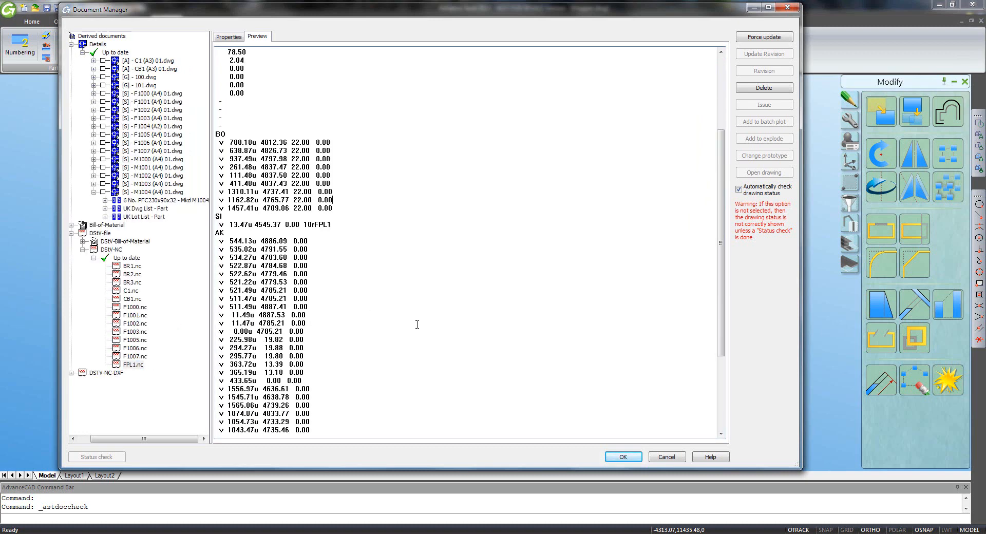
pyautogui.scroll(-3, 416, 325)
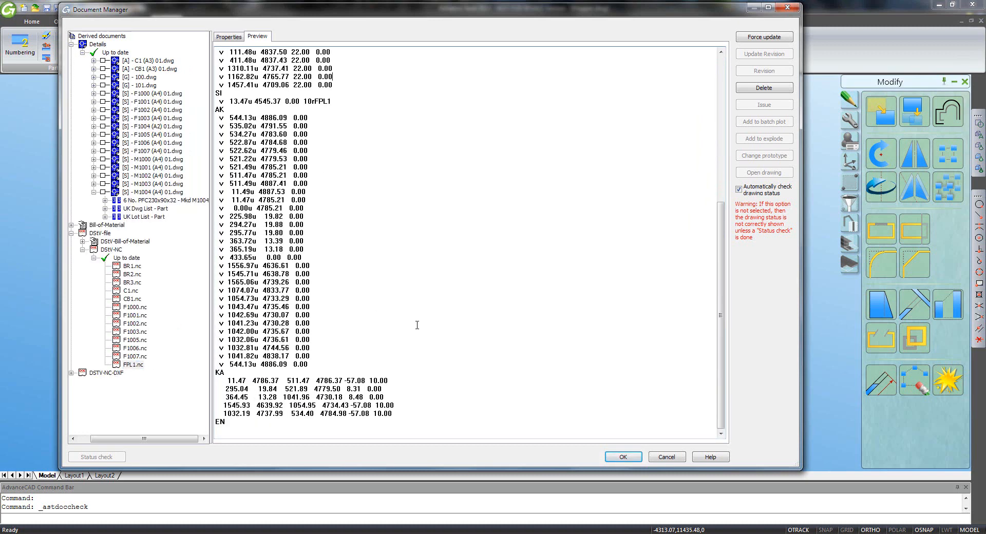
# Preview the DSTV-NC-DXF files F1000.nc.dxf, F1003.nc.dxf and FPL1.nc.dxf, and close the Document Manager.
pyautogui.click(71, 373)
pyautogui.click(126, 373)
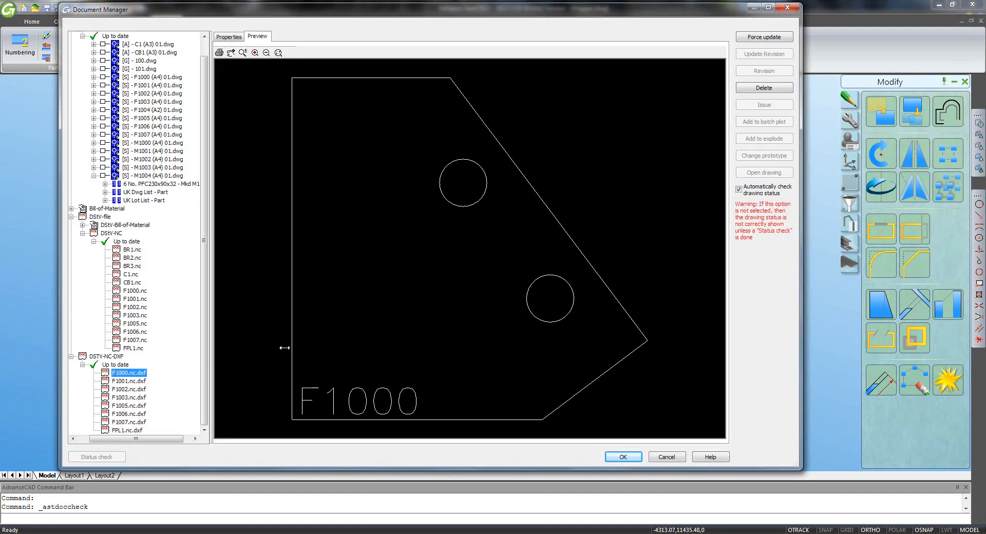
pyautogui.click(126, 398)
pyautogui.click(123, 432)
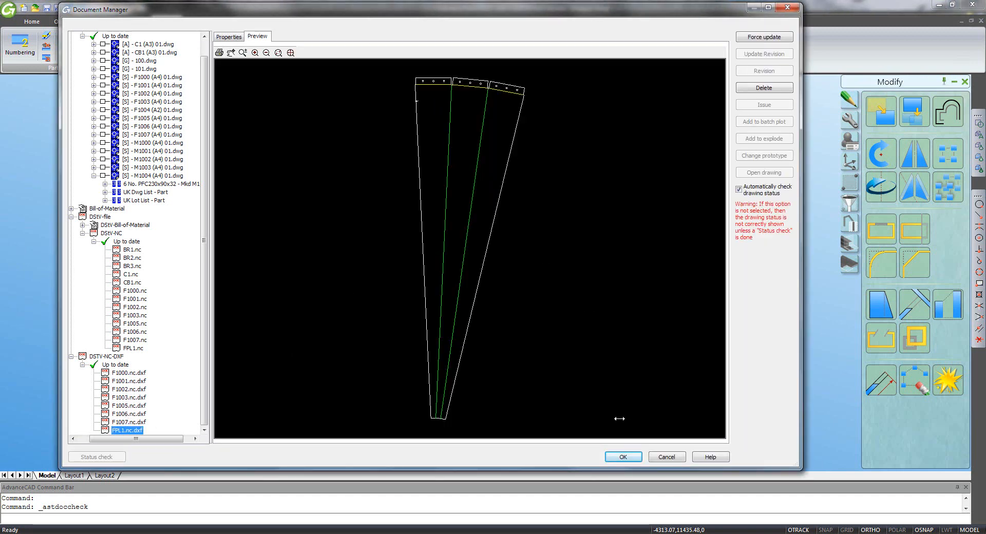
pyautogui.click(622, 457)
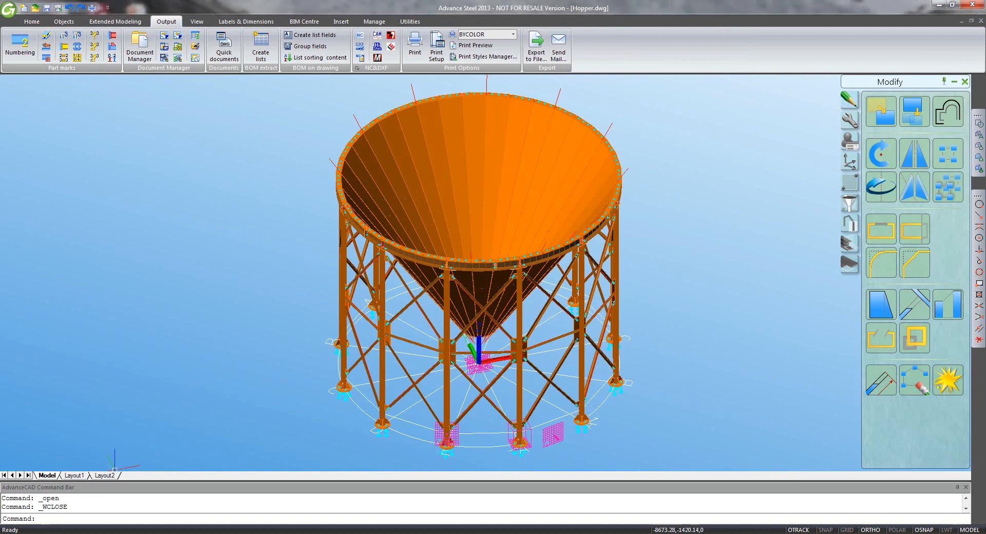
# Switch to Windows Explorer and open the KS Hopper Assembly, Ruthin Platform -AS2013 and White Cross Hoppers AS2011 drawings from the Hopper project folder in Advance Steel.
pyautogui.click(49, 533)
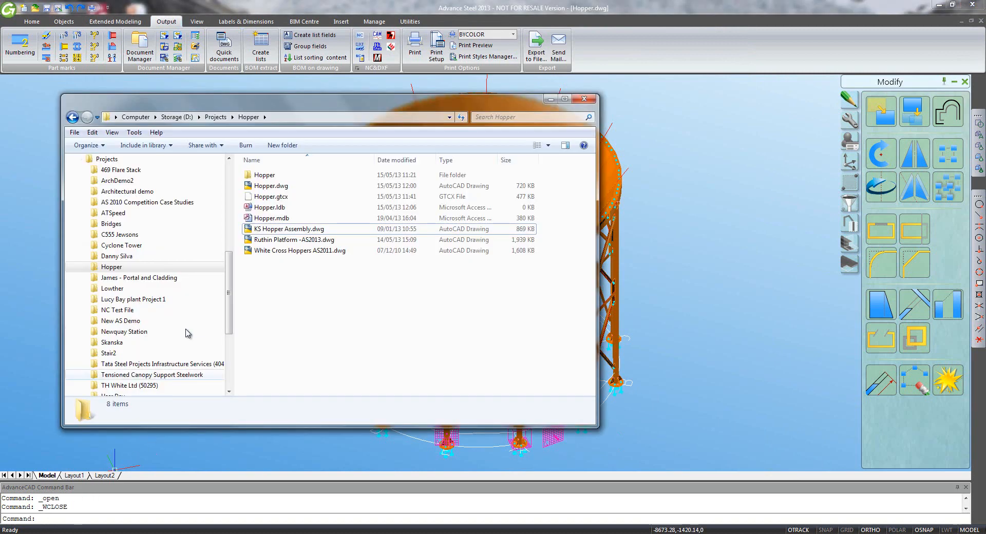
pyautogui.moveTo(274, 257); pyautogui.dragTo(635, 64)
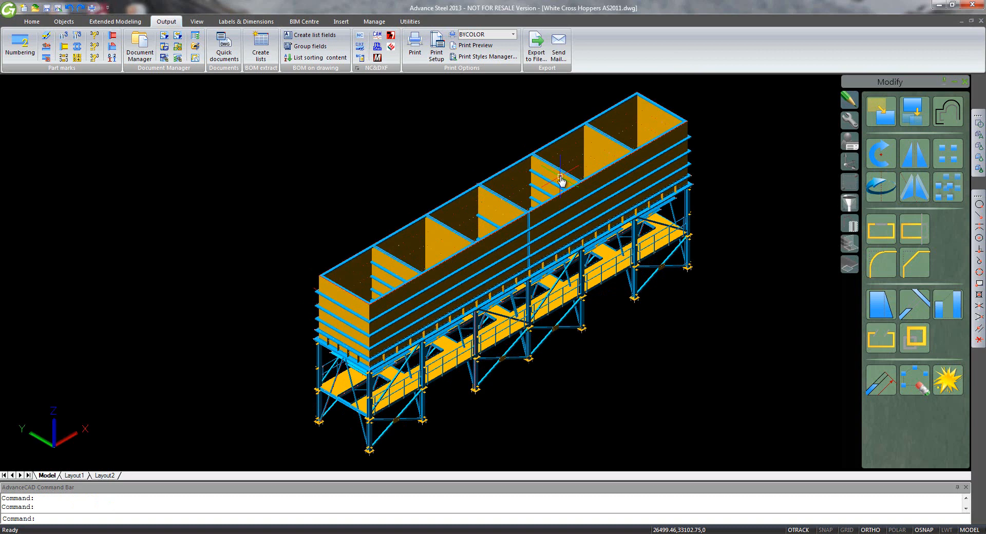
# Examine the hoppers, walkway and bracing of the White Cross Hoppers model, and close the drawing without saving.
pyautogui.moveTo(560, 180); pyautogui.dragTo(532, 193, button='middle')
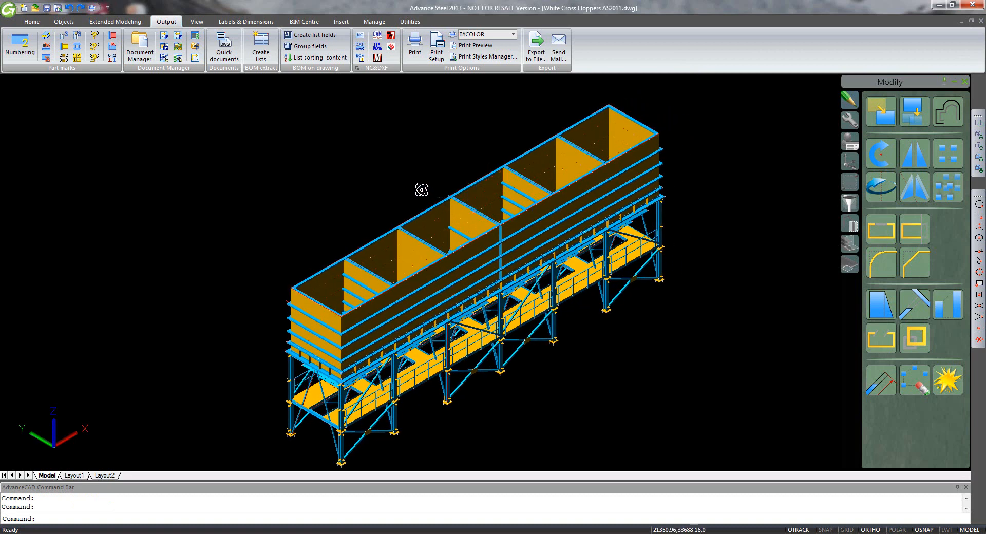
pyautogui.keyDown('shift'); pyautogui.moveTo(419, 186); pyautogui.dragTo(449, 312, button='middle'); pyautogui.keyUp('shift')
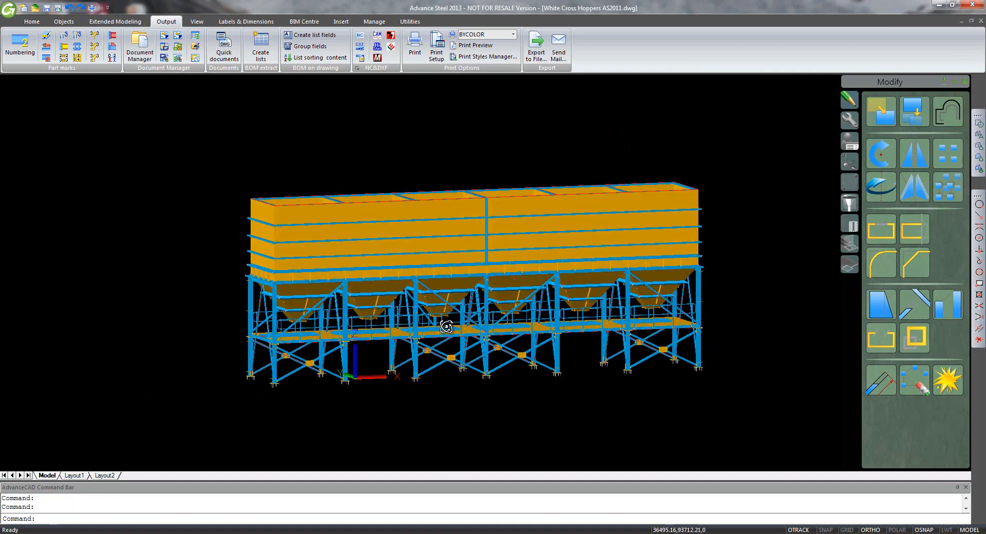
pyautogui.scroll(6, 449, 327)
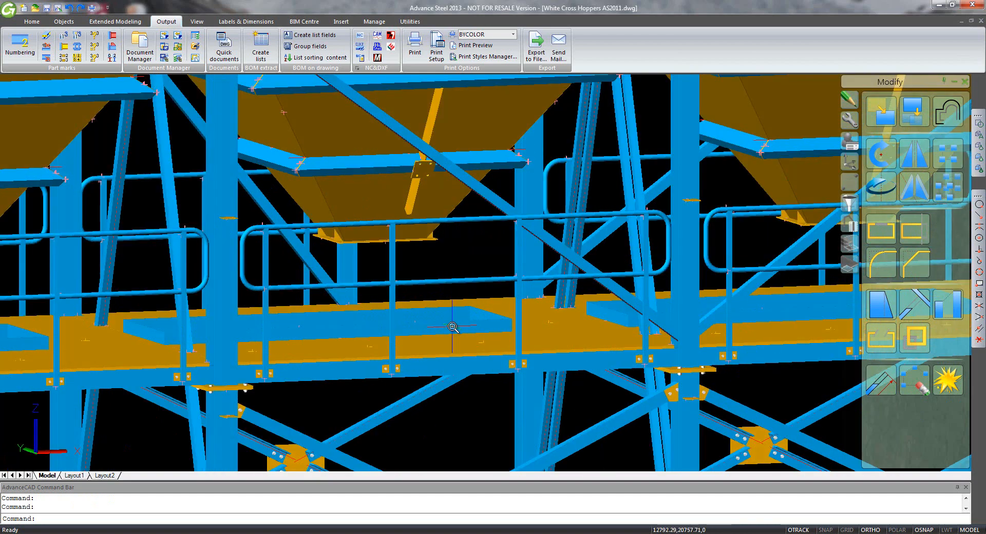
pyautogui.scroll(-2, 457, 320)
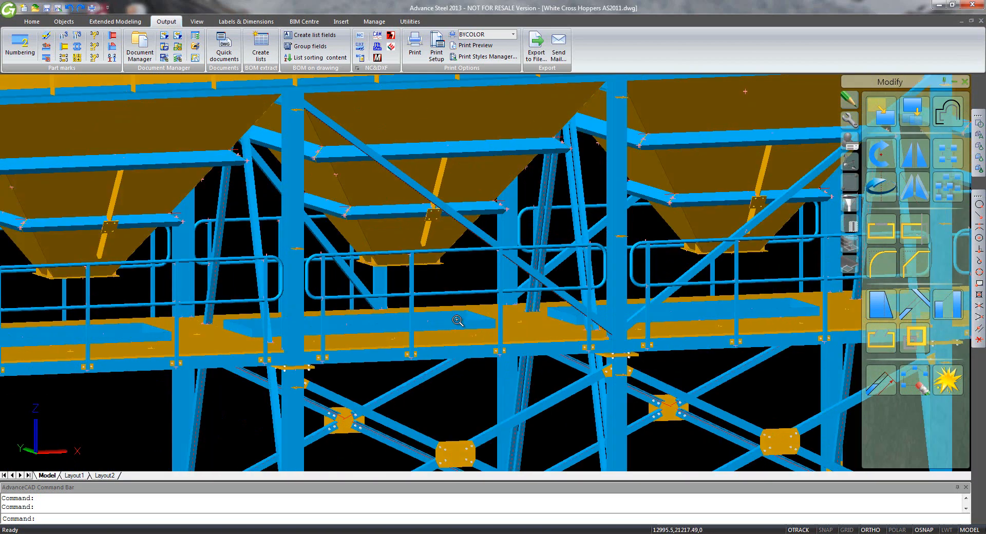
pyautogui.scroll(-2, 457, 317)
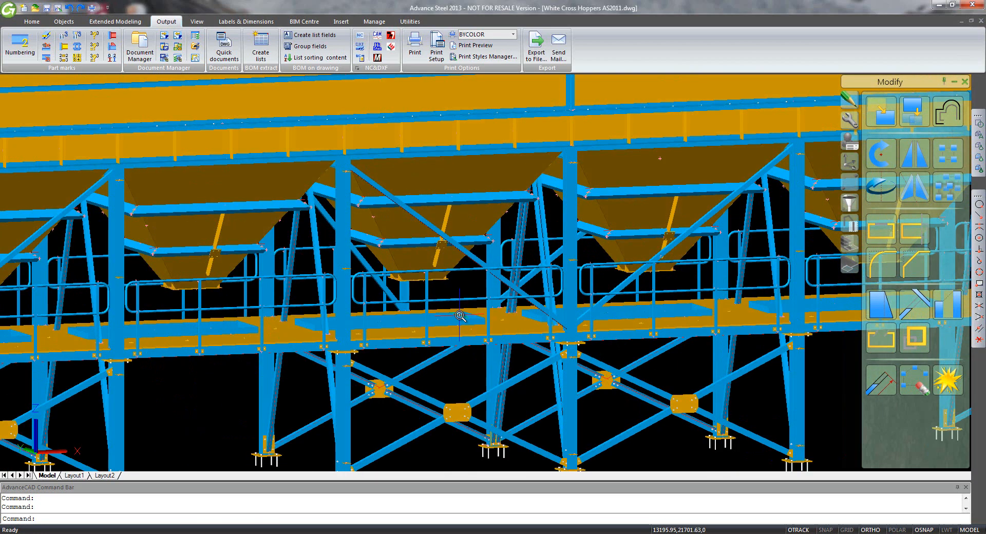
pyautogui.scroll(-5, 460, 316)
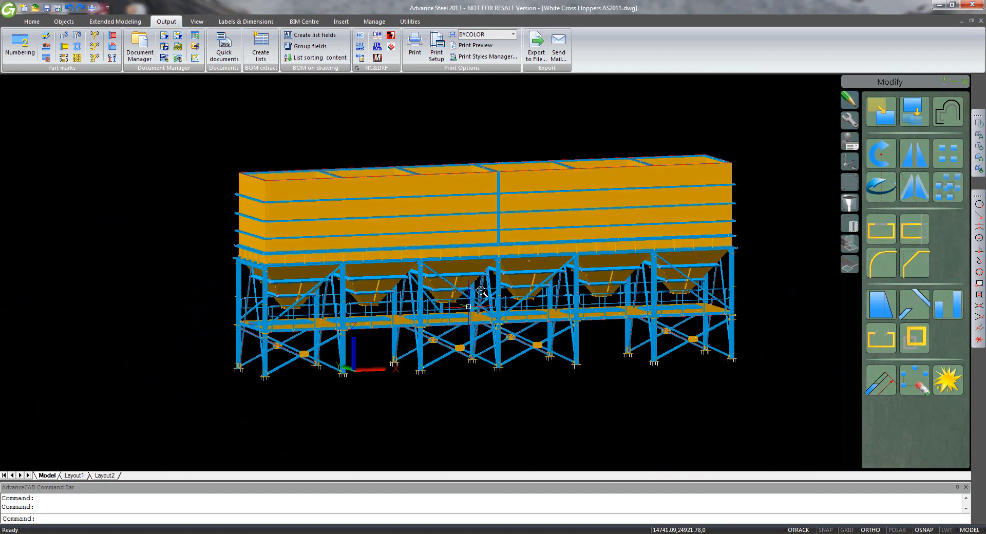
pyautogui.click(980, 22)
pyautogui.click(506, 296)
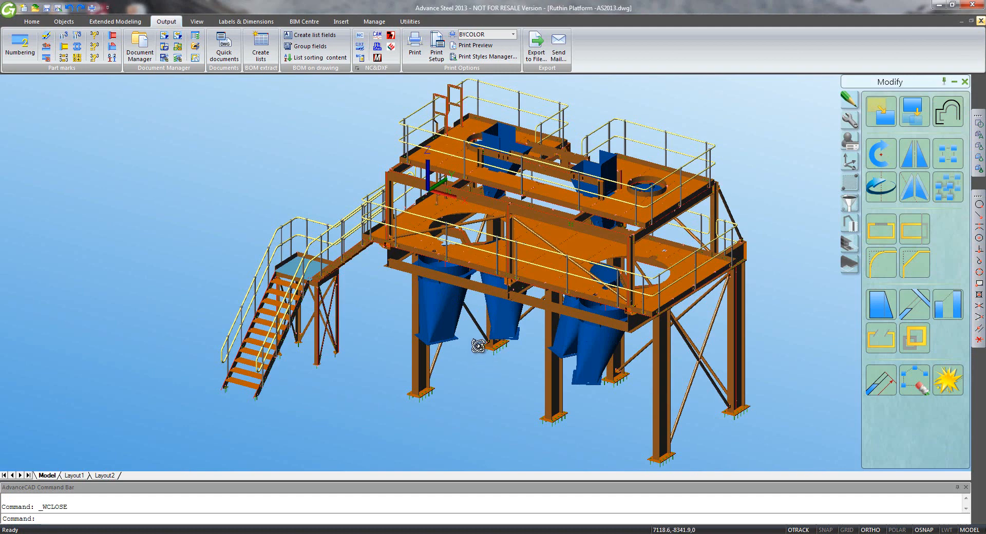
# Examine the Ruthin Platform model and restore its Hoppers layer state to isolate the hoppers.
pyautogui.moveTo(478, 346)
pyautogui.keyDown('shift'); pyautogui.mouseDown(button='middle')
pyautogui.moveTo(508, 264)
pyautogui.moveTo(576, 275)
pyautogui.moveTo(494, 320)
pyautogui.moveTo(469, 377)
pyautogui.moveTo(487, 366)
pyautogui.mouseUp(button='middle'); pyautogui.keyUp('shift')
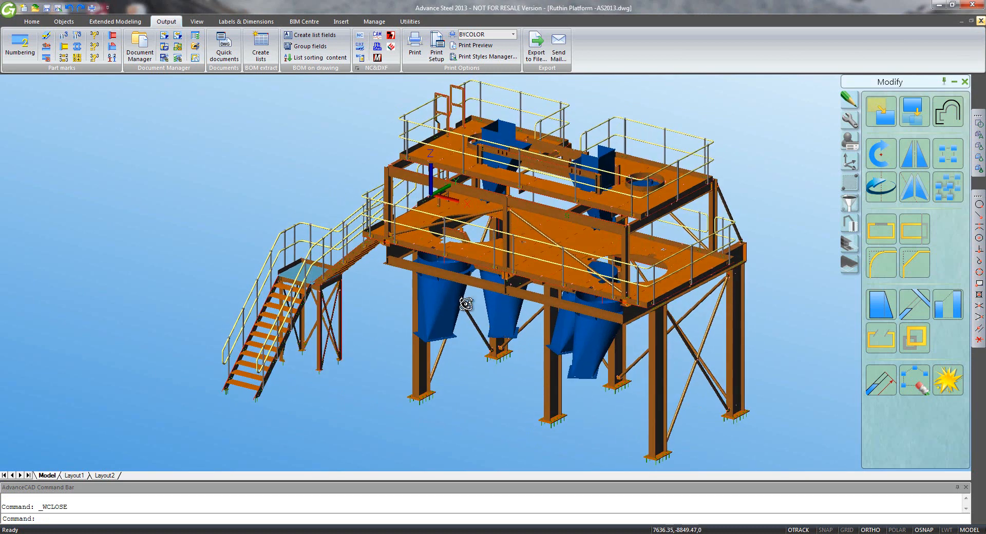
pyautogui.click(404, 21)
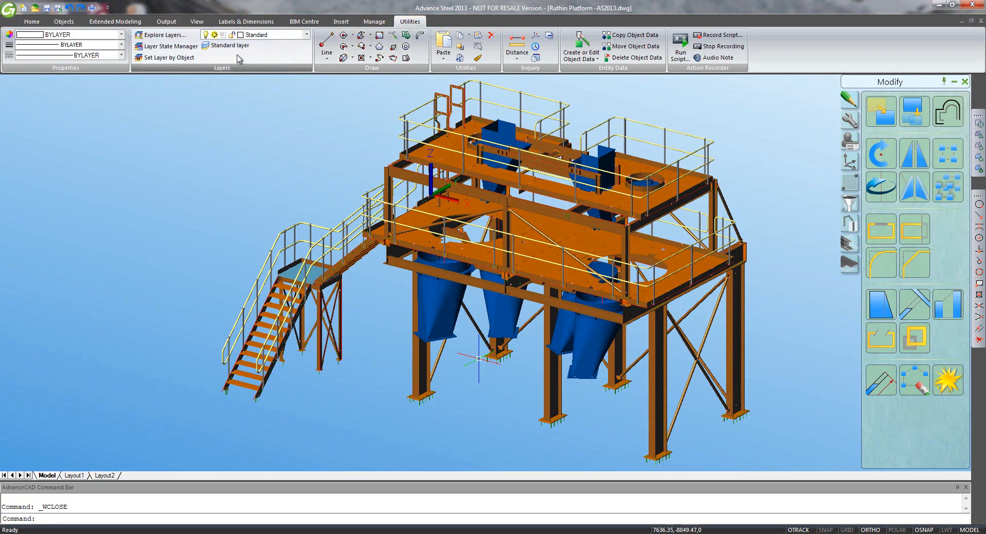
pyautogui.click(167, 47)
pyautogui.click(303, 182)
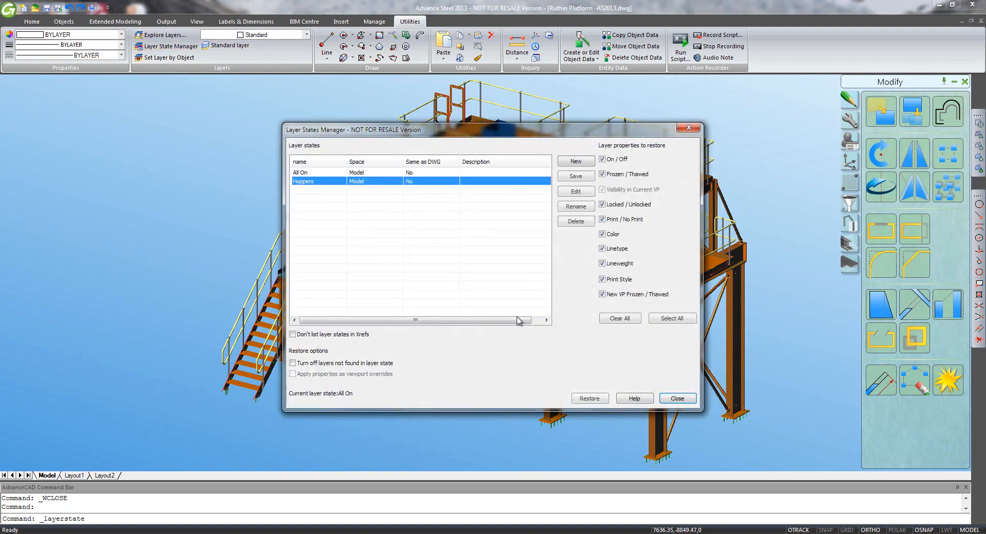
pyautogui.click(595, 402)
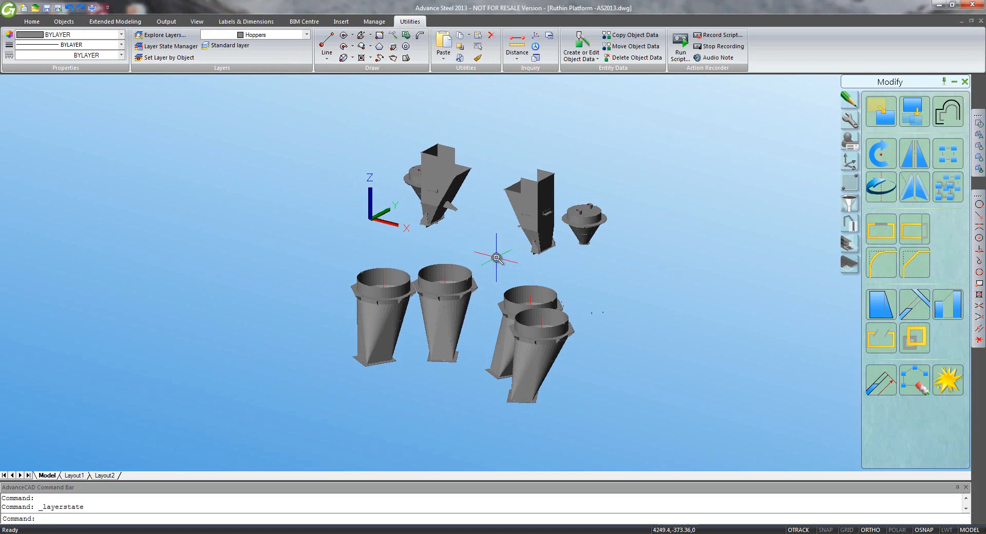
# Examine the isolated hoppers of the Ruthin Platform model, and close the drawing without saving changes.
pyautogui.scroll(2, 496, 257)
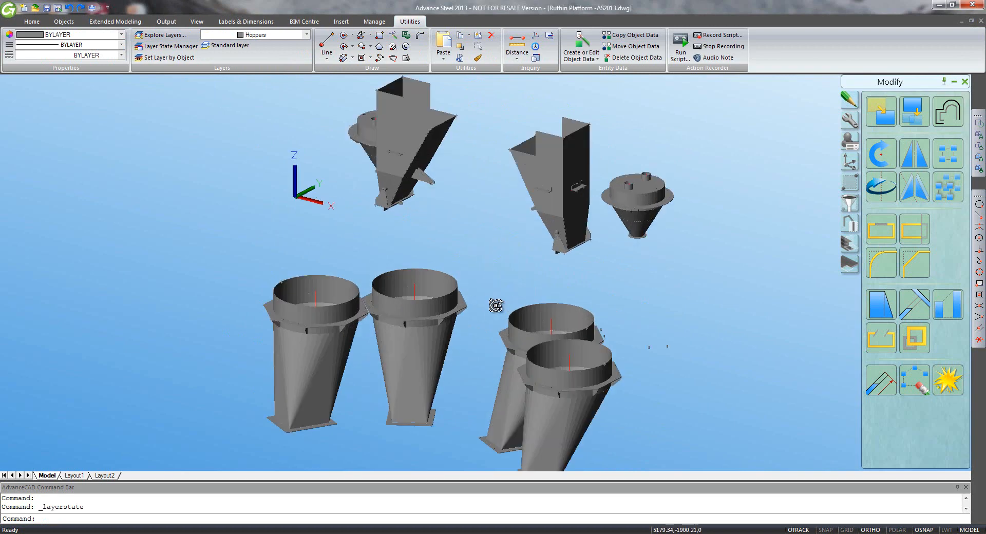
pyautogui.moveTo(495, 305)
pyautogui.keyDown('shift'); pyautogui.mouseDown(button='middle')
pyautogui.moveTo(528, 231)
pyautogui.moveTo(526, 204)
pyautogui.moveTo(464, 229)
pyautogui.moveTo(532, 337)
pyautogui.moveTo(545, 392)
pyautogui.moveTo(480, 249)
pyautogui.moveTo(514, 283)
pyautogui.moveTo(706, 299)
pyautogui.moveTo(608, 319)
pyautogui.moveTo(565, 354)
pyautogui.moveTo(493, 308)
pyautogui.mouseUp(button='middle'); pyautogui.keyUp('shift')
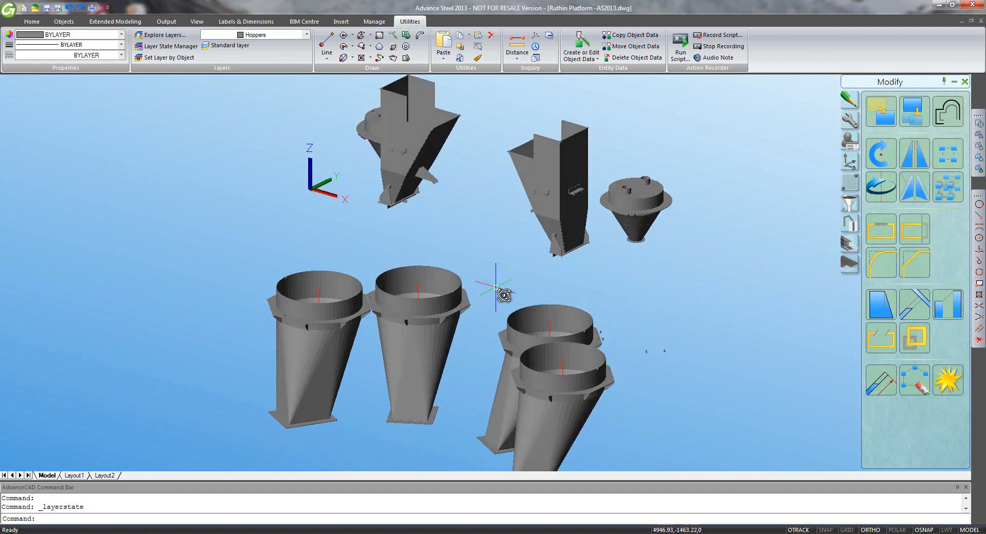
pyautogui.click(980, 22)
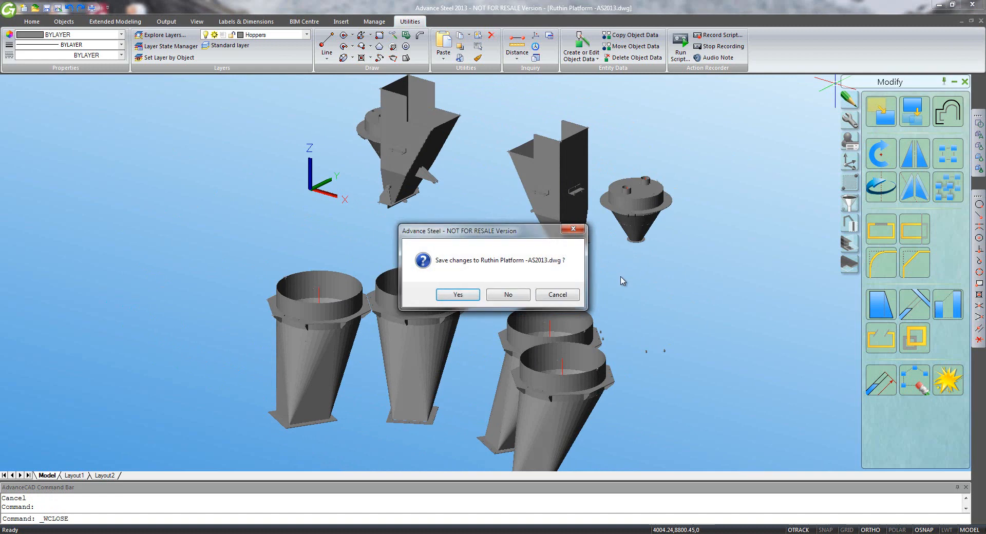
pyautogui.click(507, 294)
# Examine the KS Hopper Assembly model from several sides, including its lower hopper section, and close the drawing without saving changes.
pyautogui.scroll(4, 507, 297)
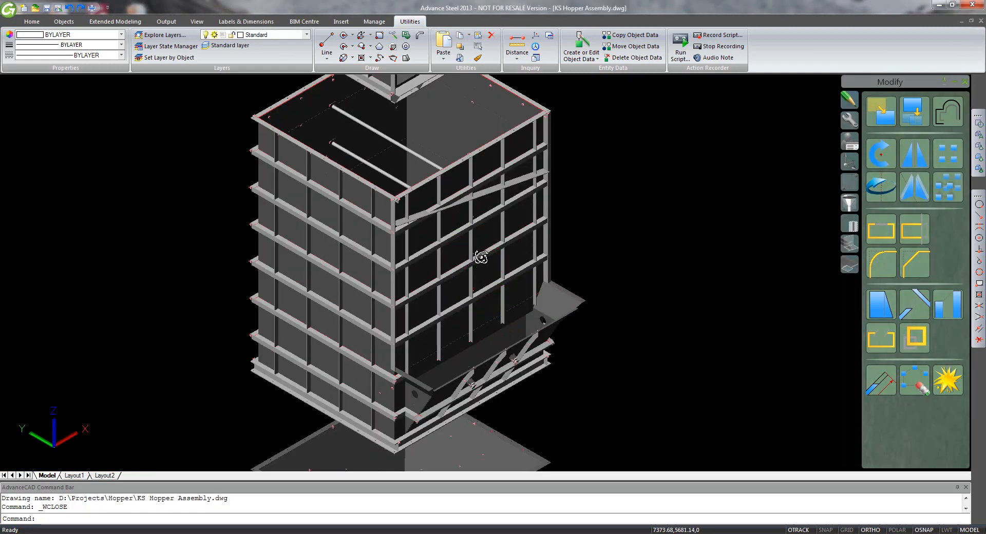
pyautogui.keyDown('shift'); pyautogui.moveTo(480, 257); pyautogui.dragTo(323, 271, button='middle'); pyautogui.keyUp('shift')
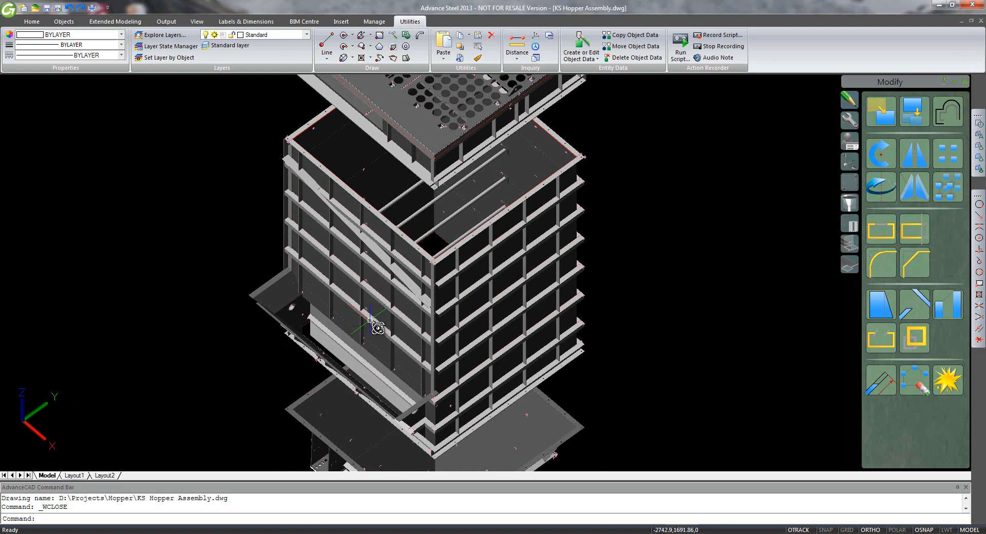
pyautogui.scroll(-3, 378, 327)
pyautogui.scroll(1, 378, 327)
pyautogui.moveTo(407, 387); pyautogui.dragTo(446, 305, button='middle')
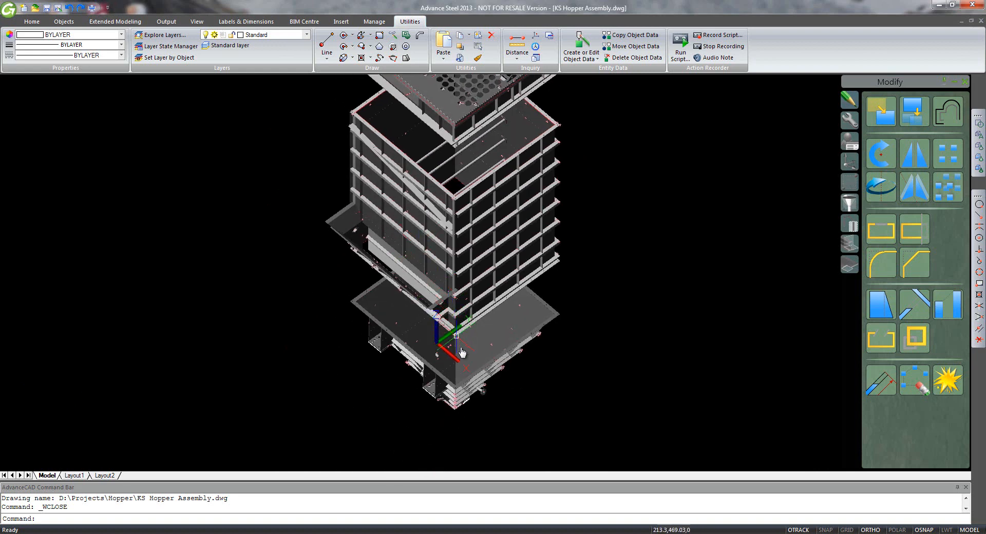
pyautogui.keyDown('shift'); pyautogui.moveTo(480, 362); pyautogui.dragTo(531, 314, button='middle'); pyautogui.keyUp('shift')
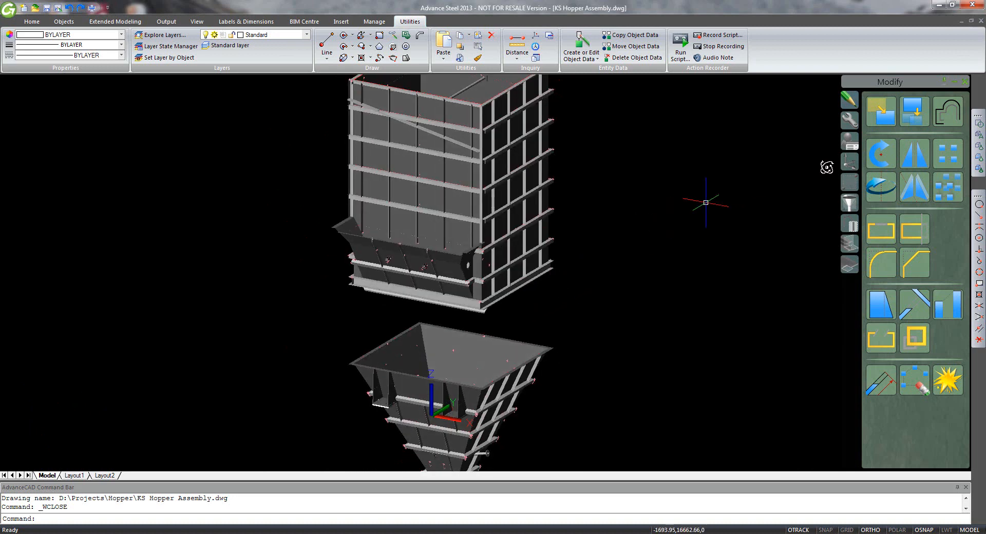
pyautogui.click(981, 21)
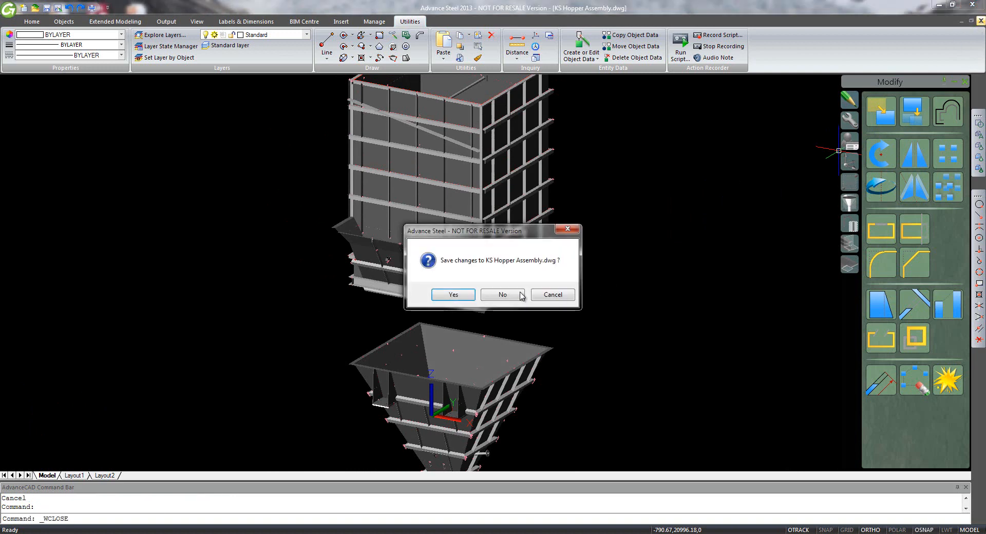
pyautogui.click(496, 298)
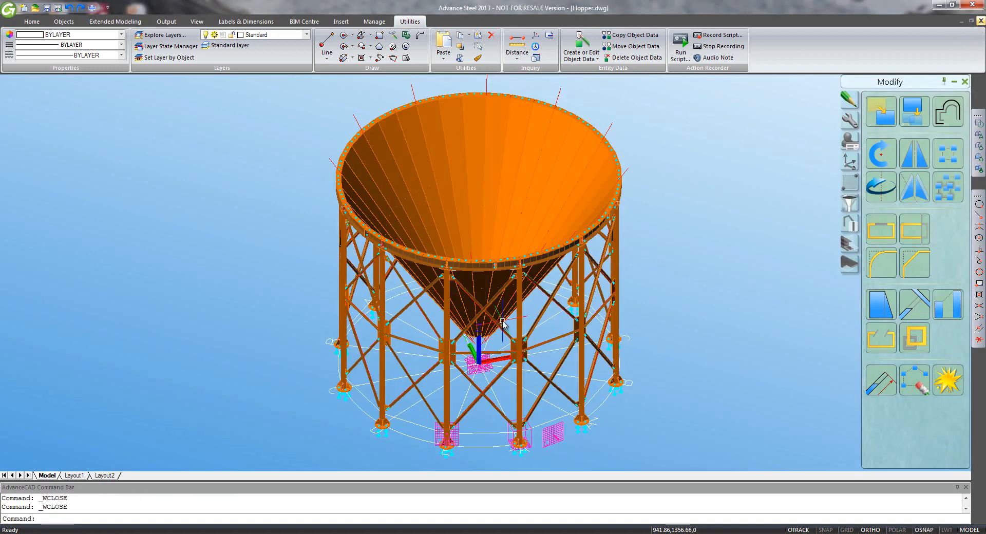